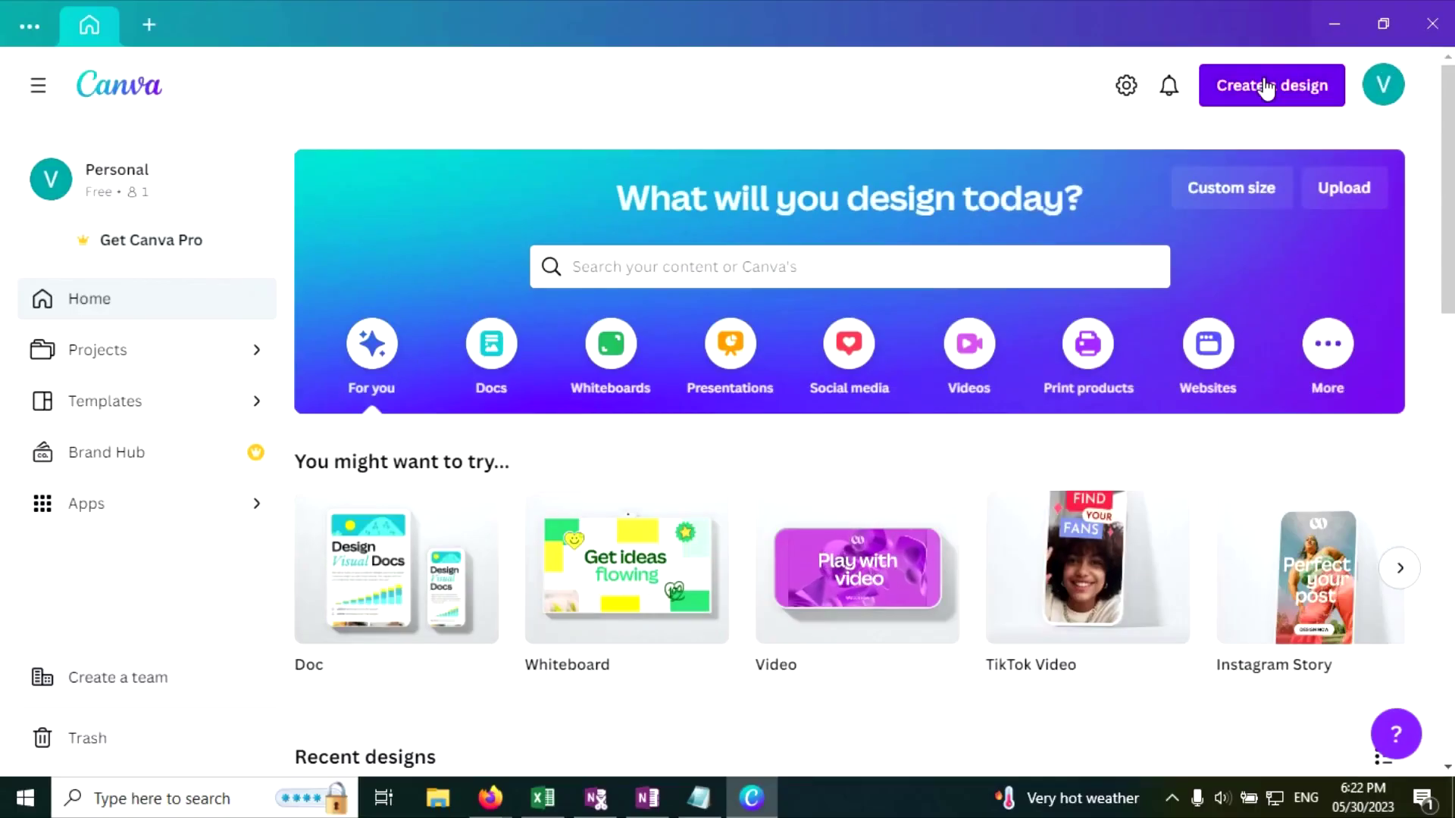
Create a new 1080 × 1920 px TikTok Video design and show the uploaded videos.
click(1071, 175)
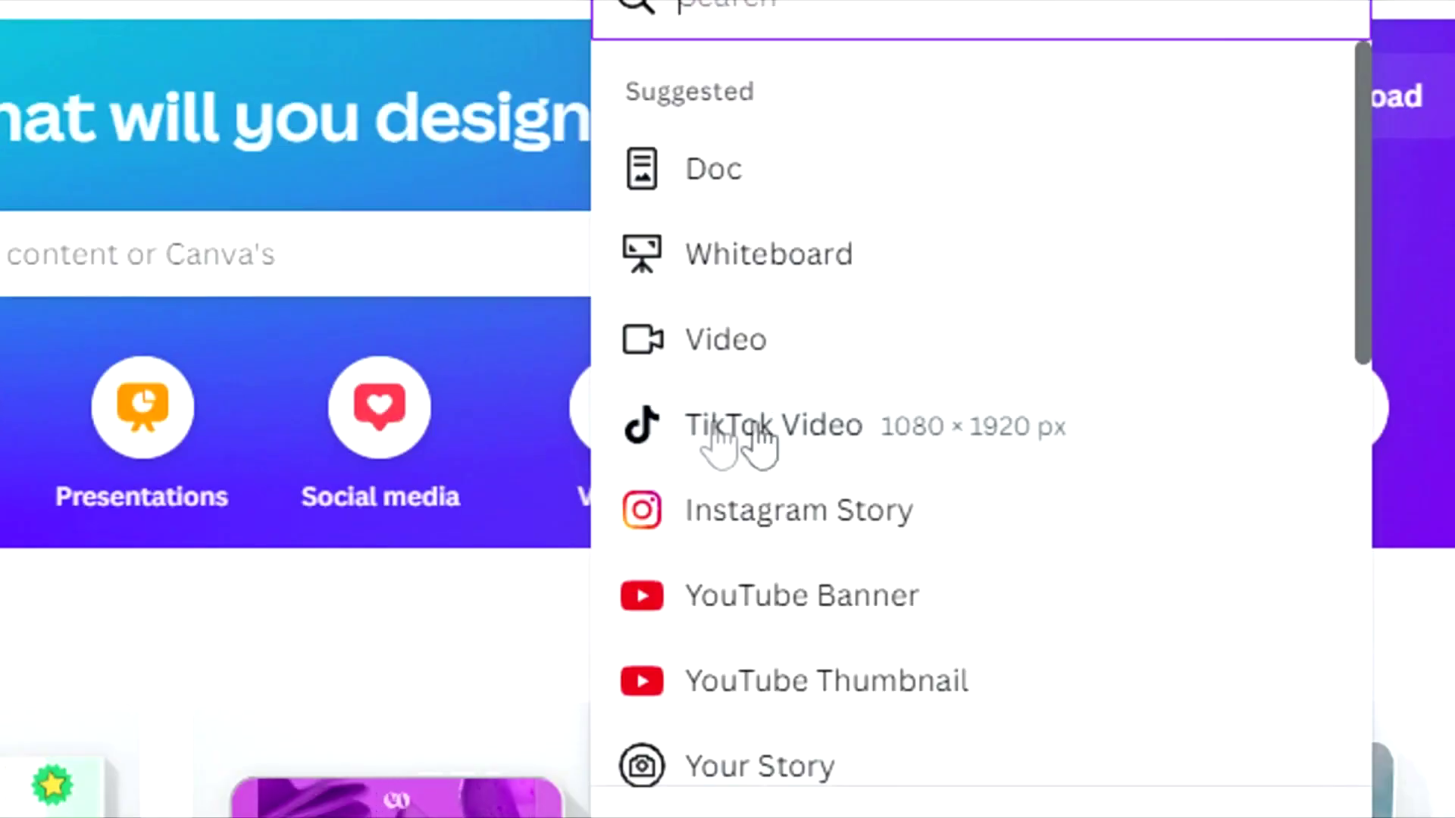
click(829, 435)
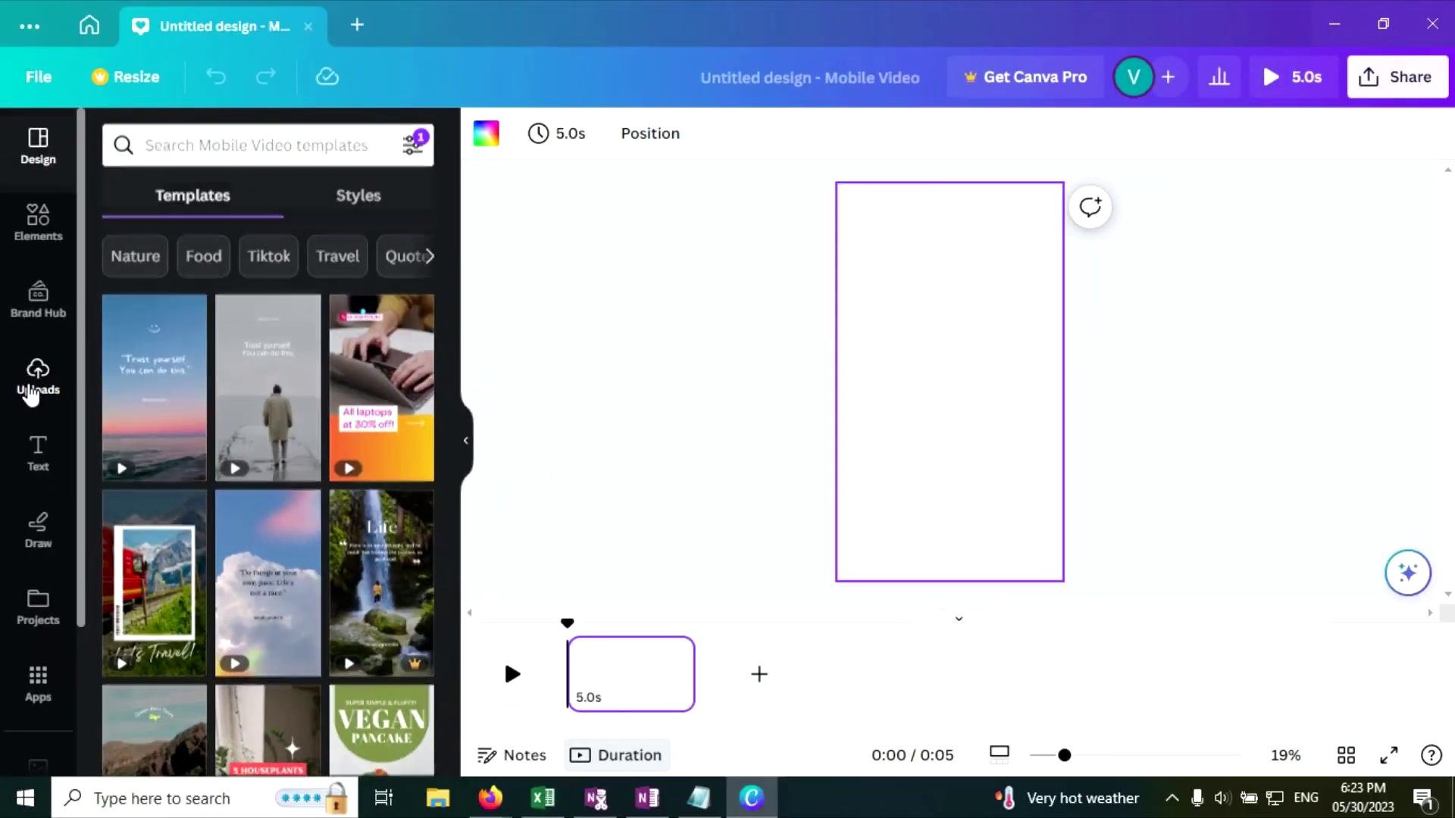
click(43, 401)
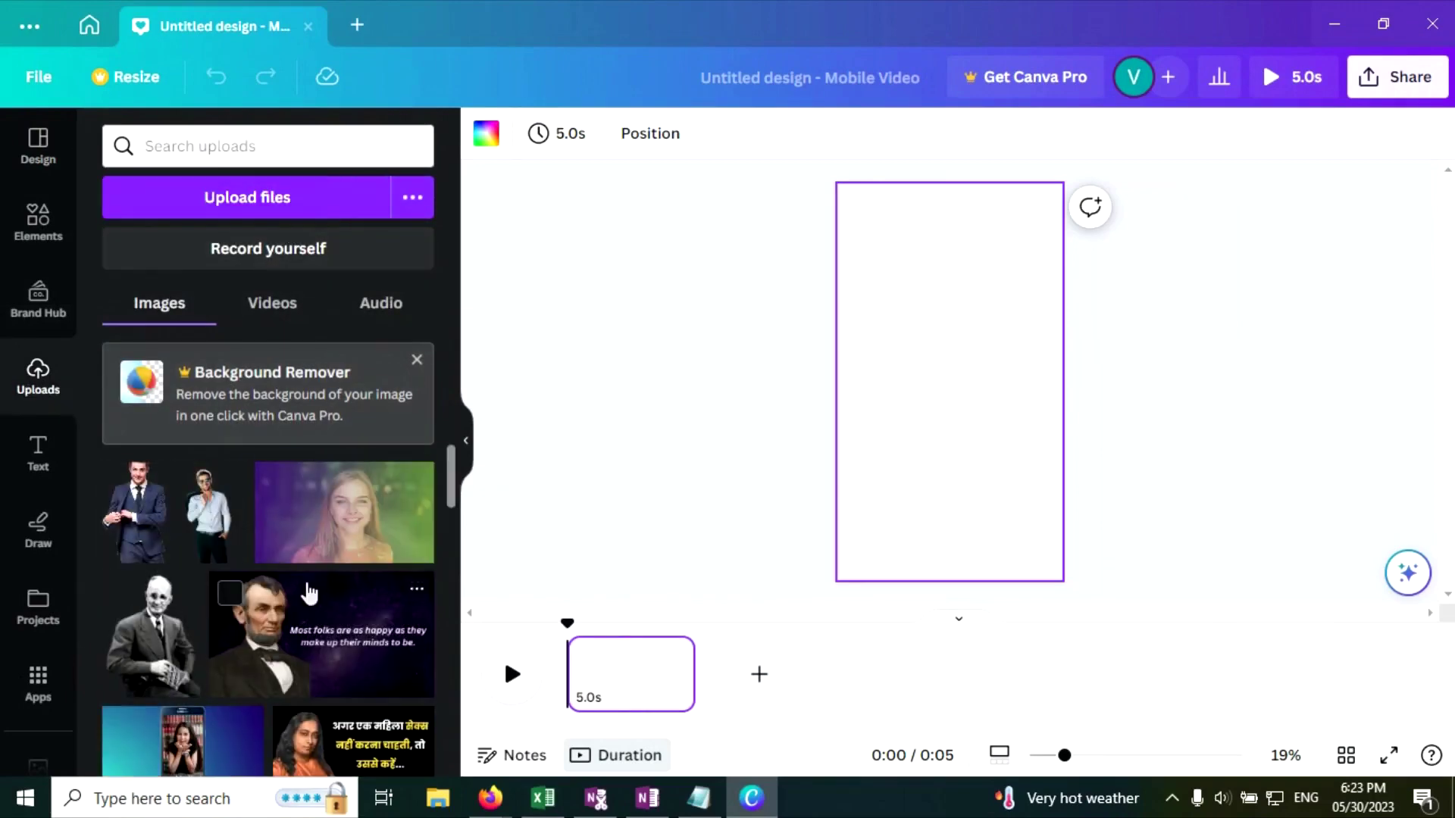
click(273, 310)
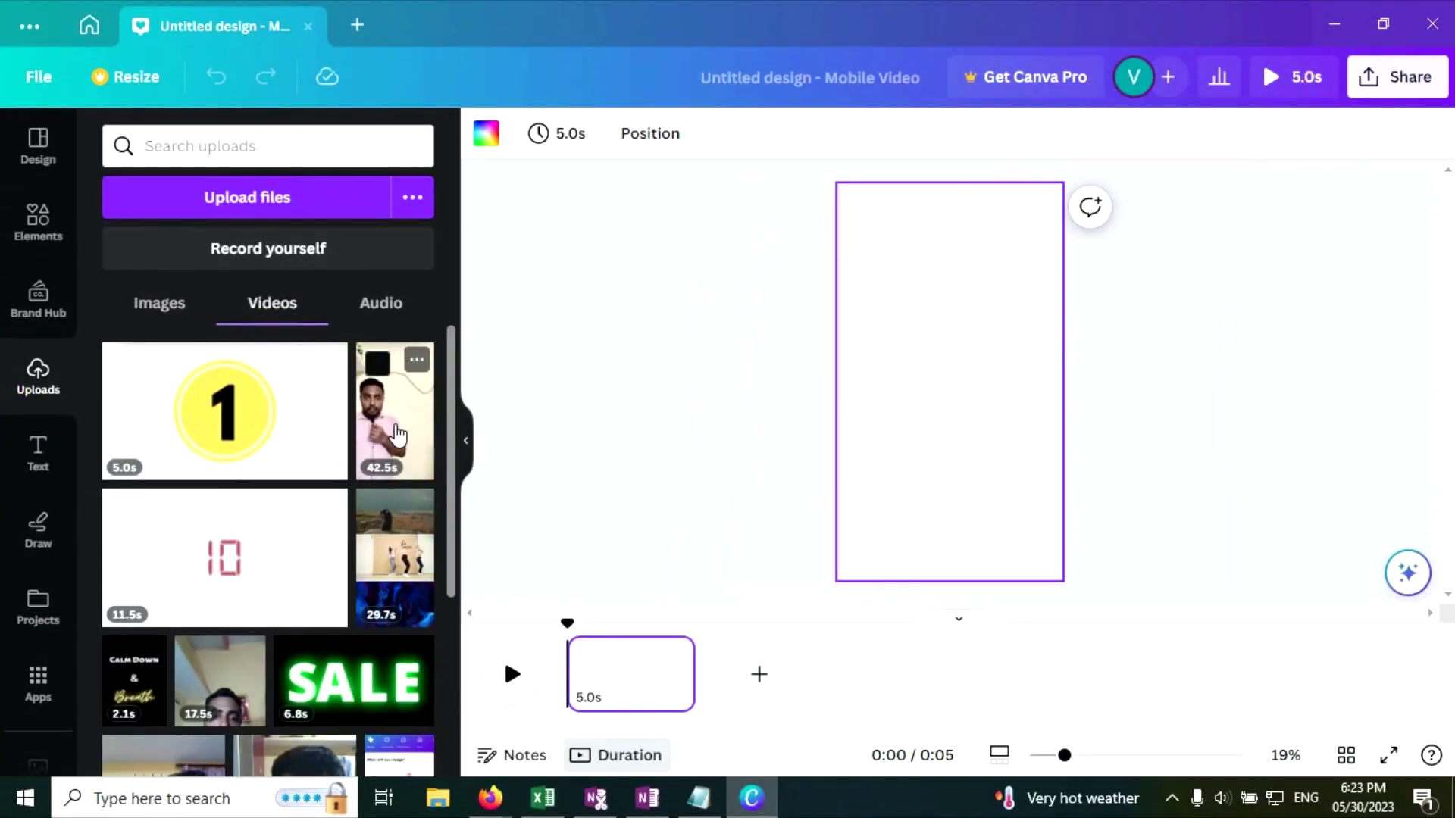
Add the uploaded 42.5 s talking video to the page and resize it to fill the 1080 × 1920 px page.
click(397, 436)
drag(921, 424, 894, 390)
drag(1016, 504, 1080, 570)
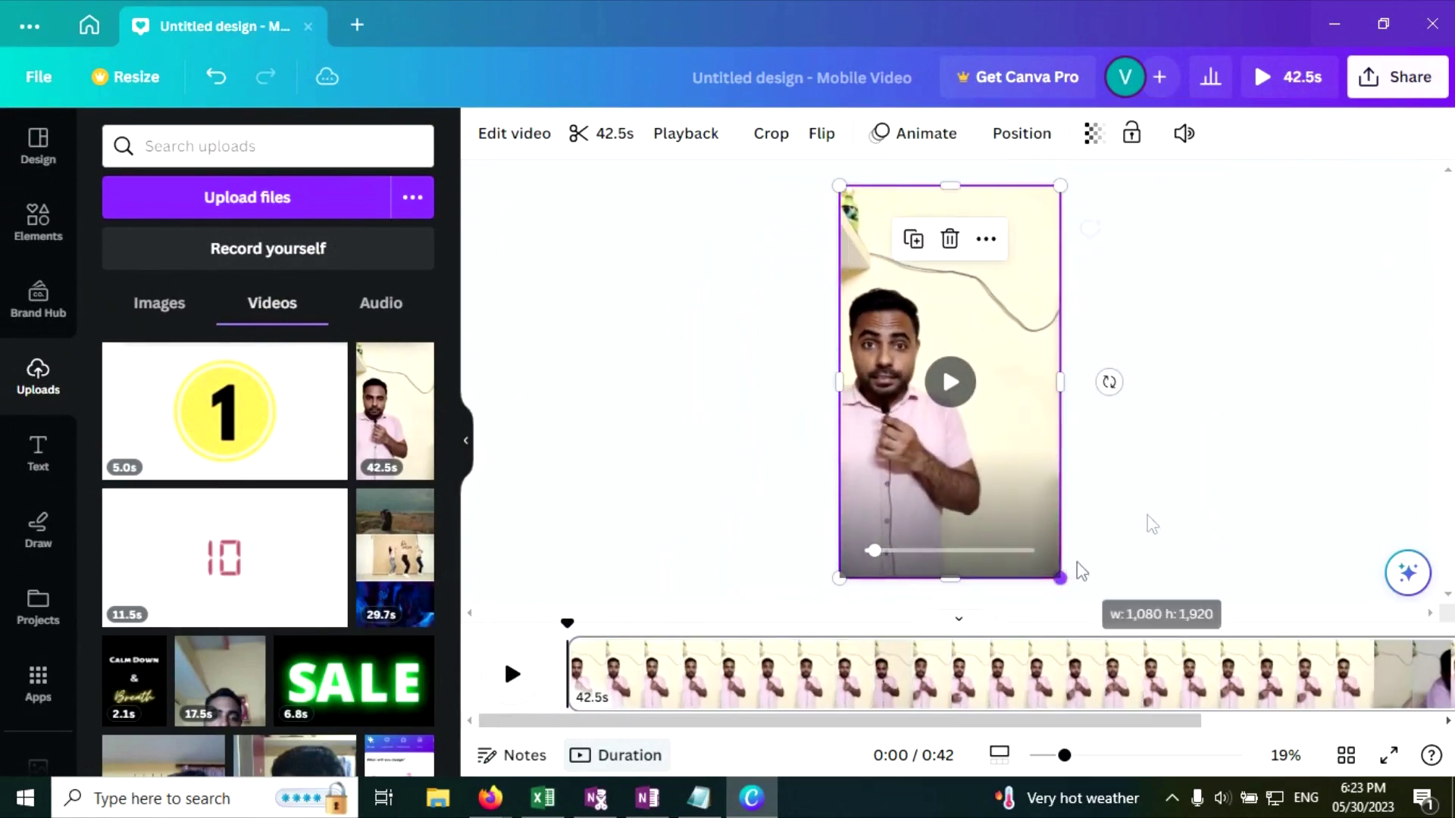
click(796, 425)
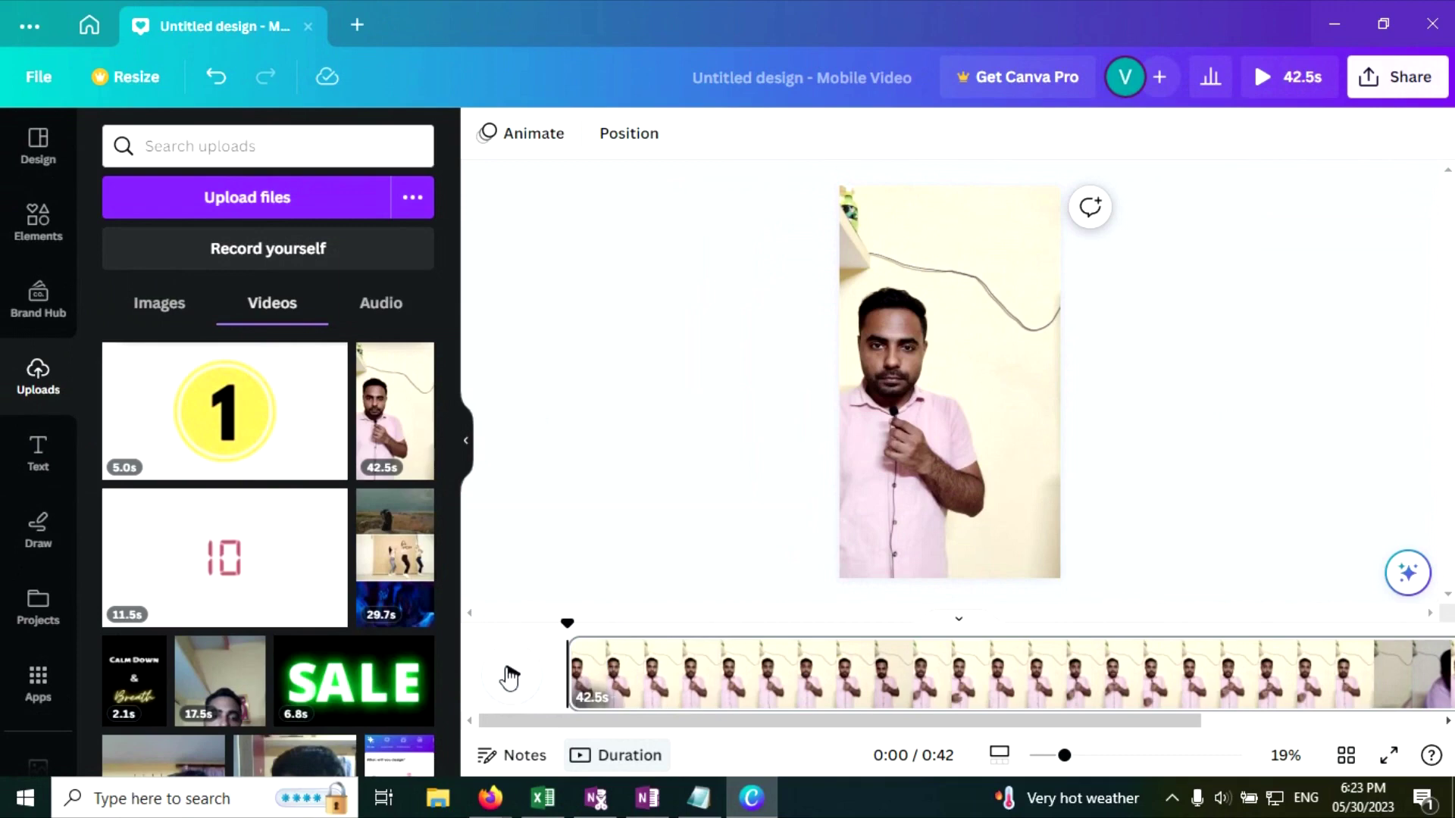
Play the video from the start and split it into a 3.8 s segment followed by a 1.7 s segment.
click(515, 676)
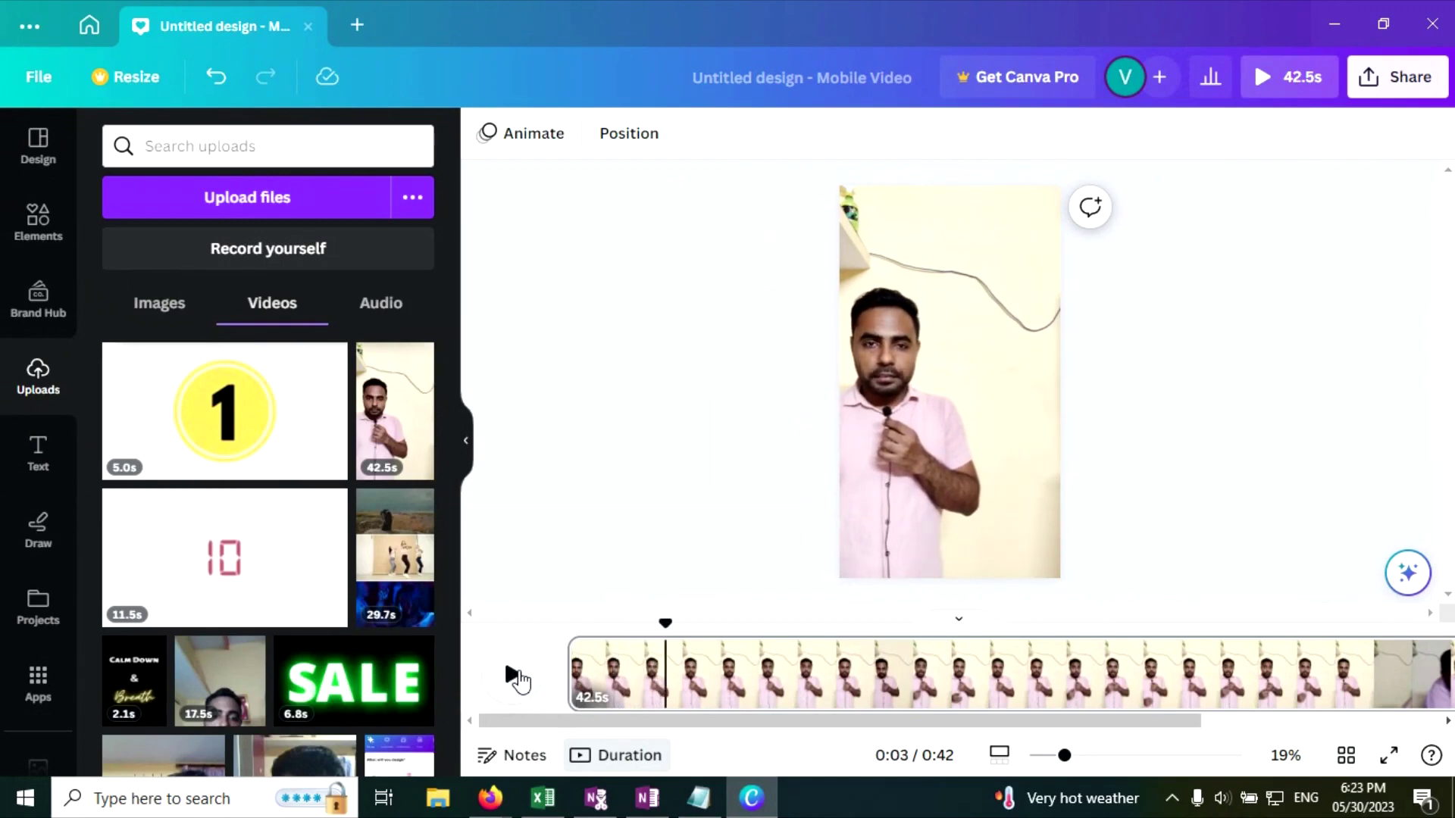
key(s)
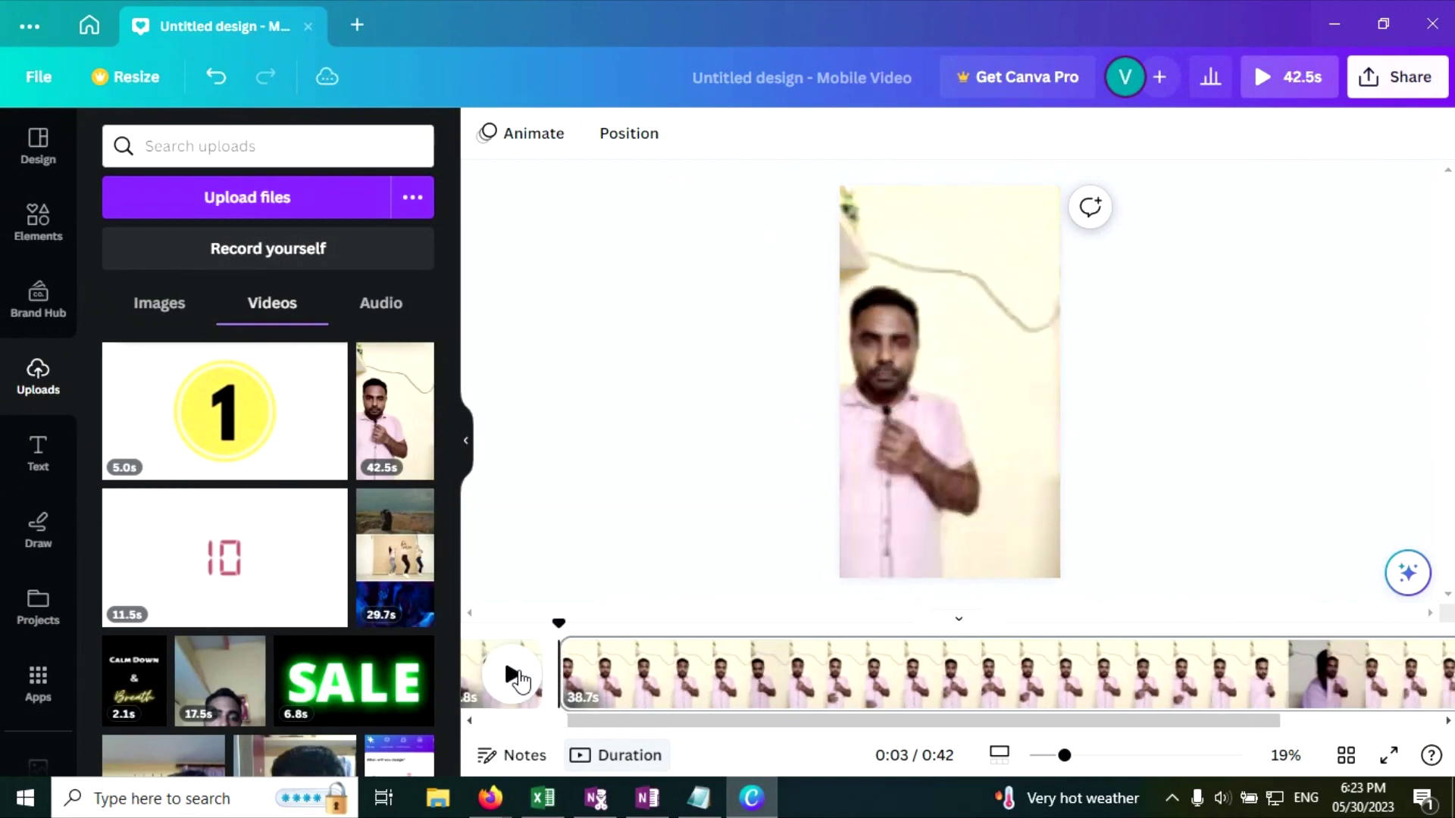
click(513, 675)
click(516, 674)
click(513, 674)
key(s)
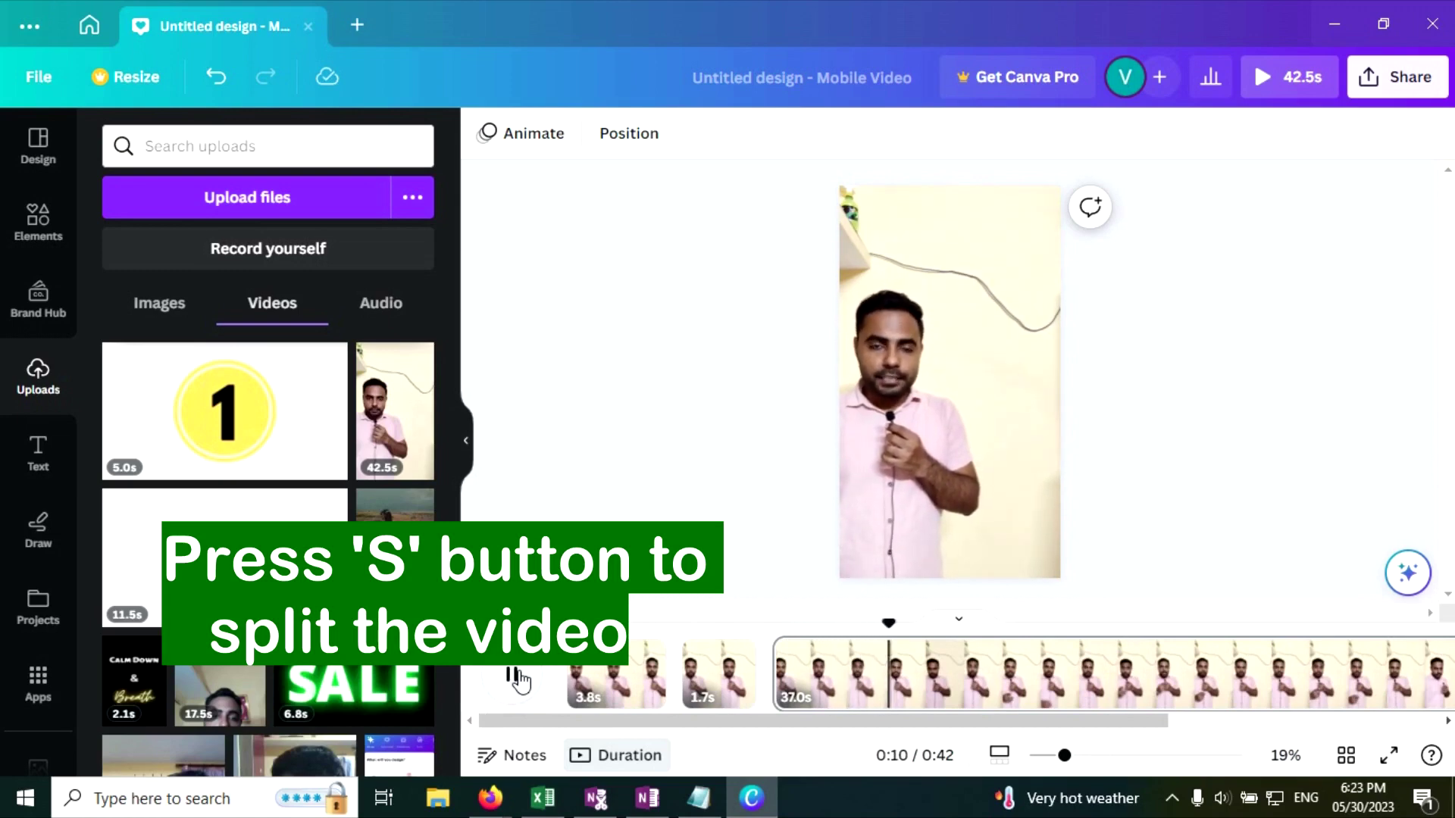
Split the remaining clip at about 0:12 and delete the 7.0 s segment before the cut.
click(513, 674)
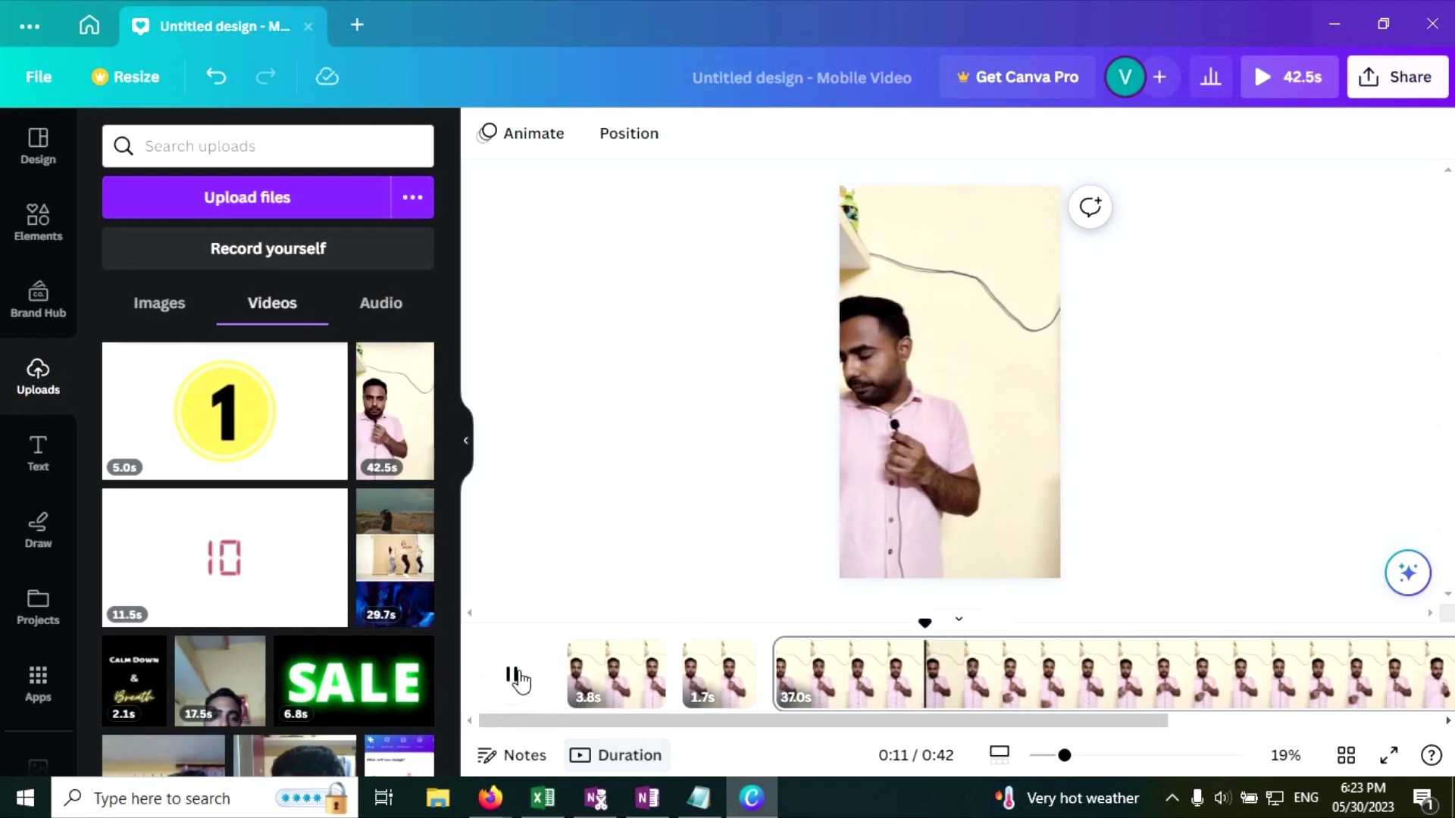
click(513, 674)
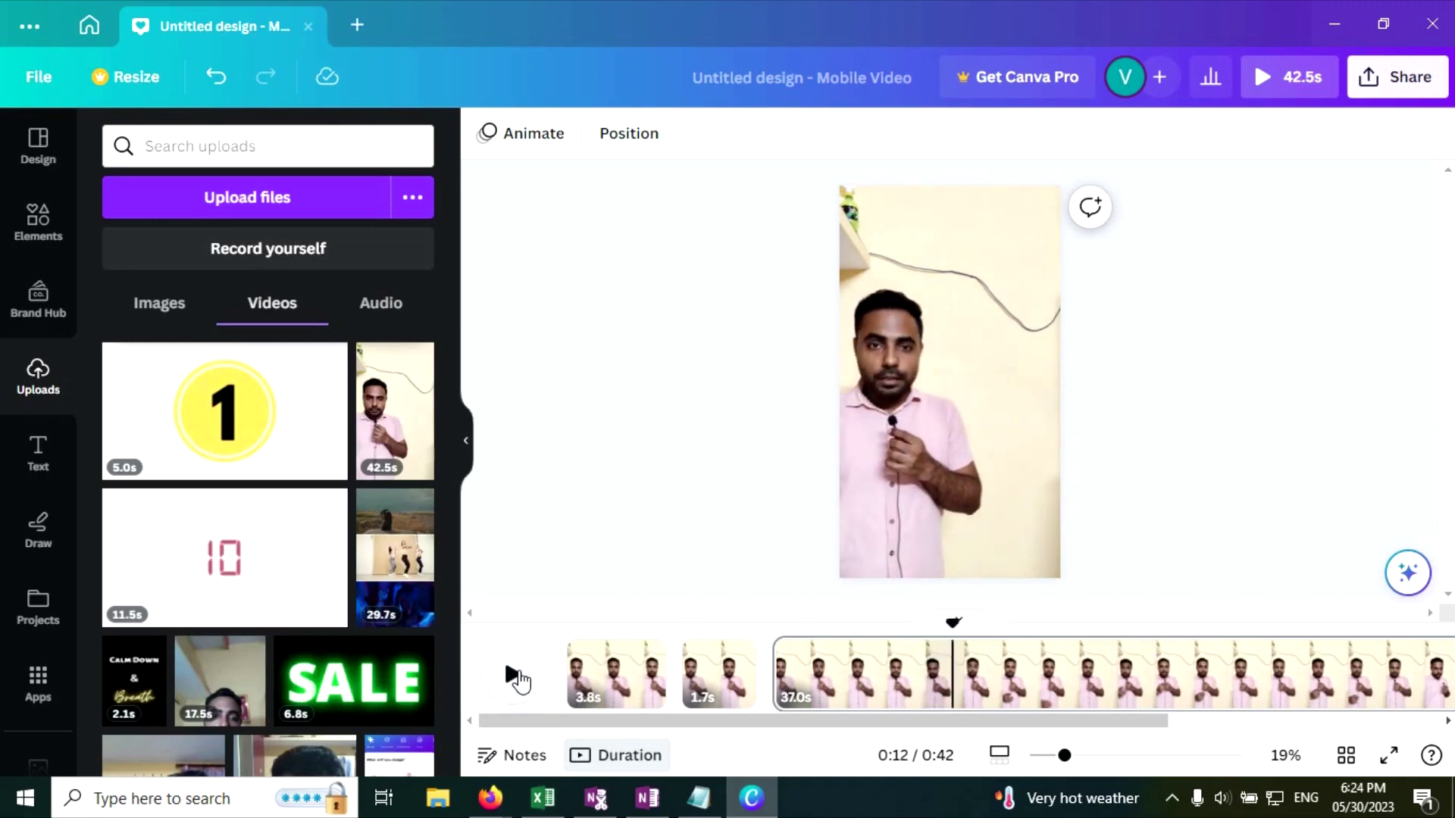
scroll(518, 681, down, 5)
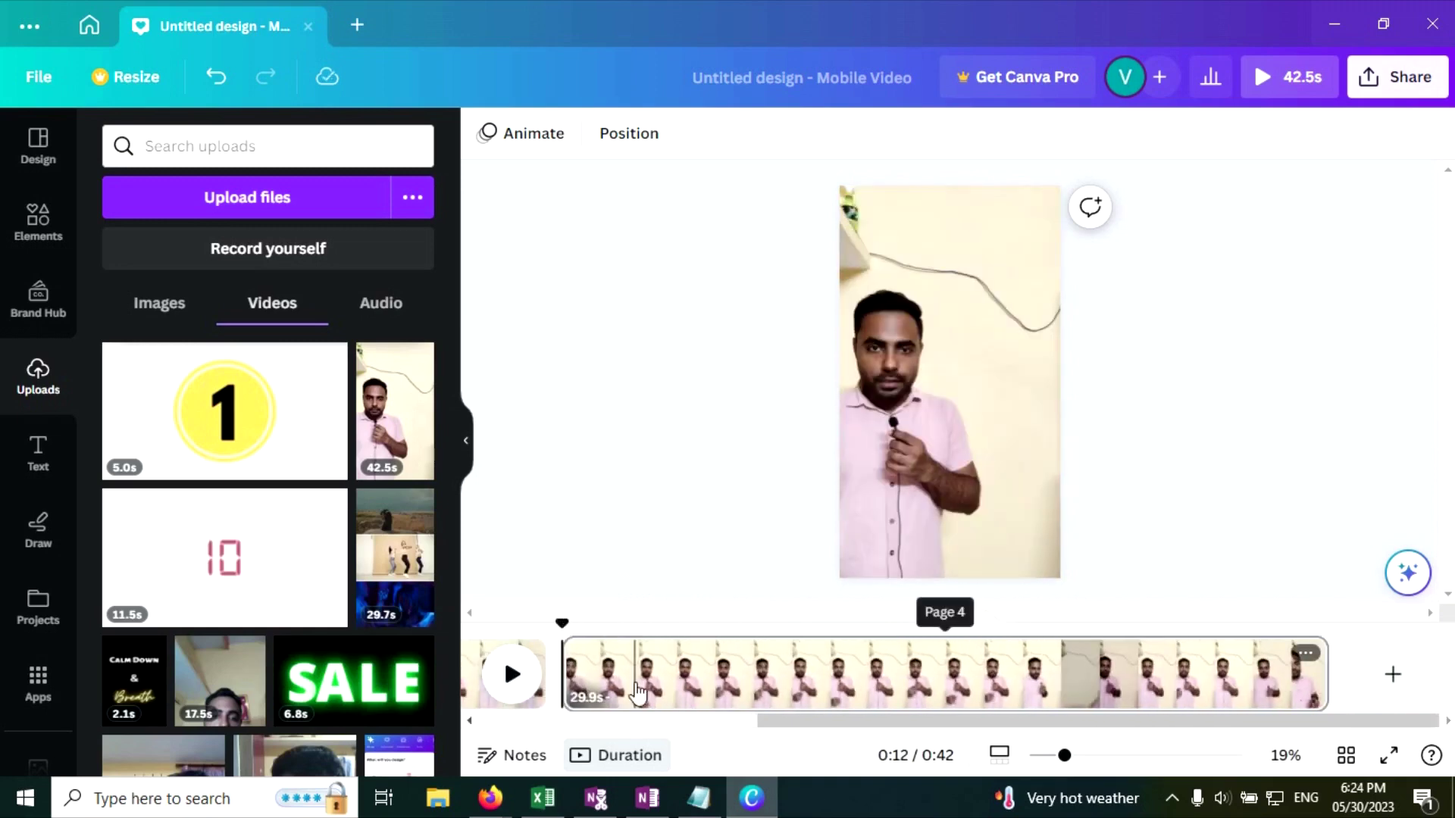
scroll(940, 729, up, 5)
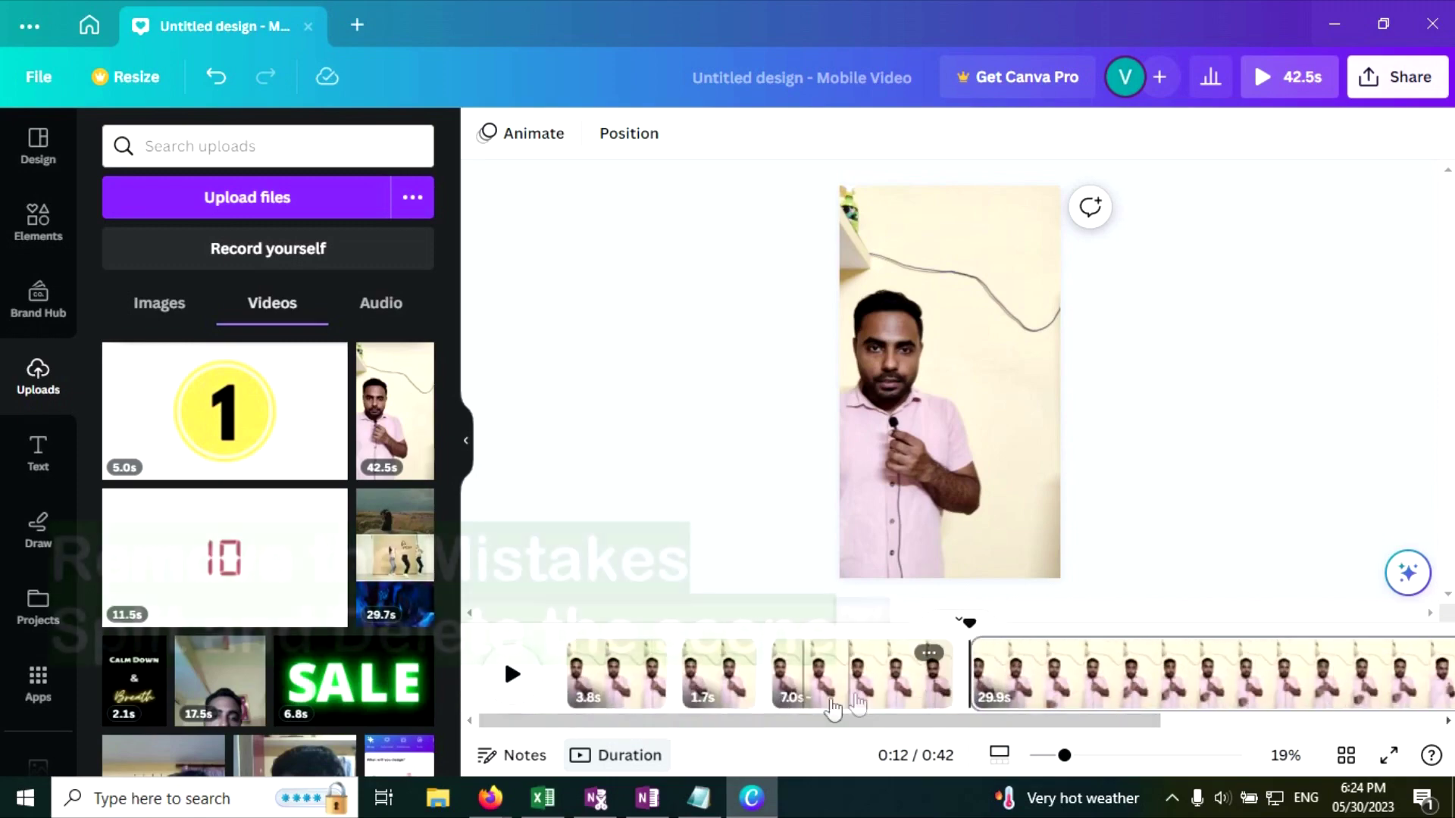
click(871, 673)
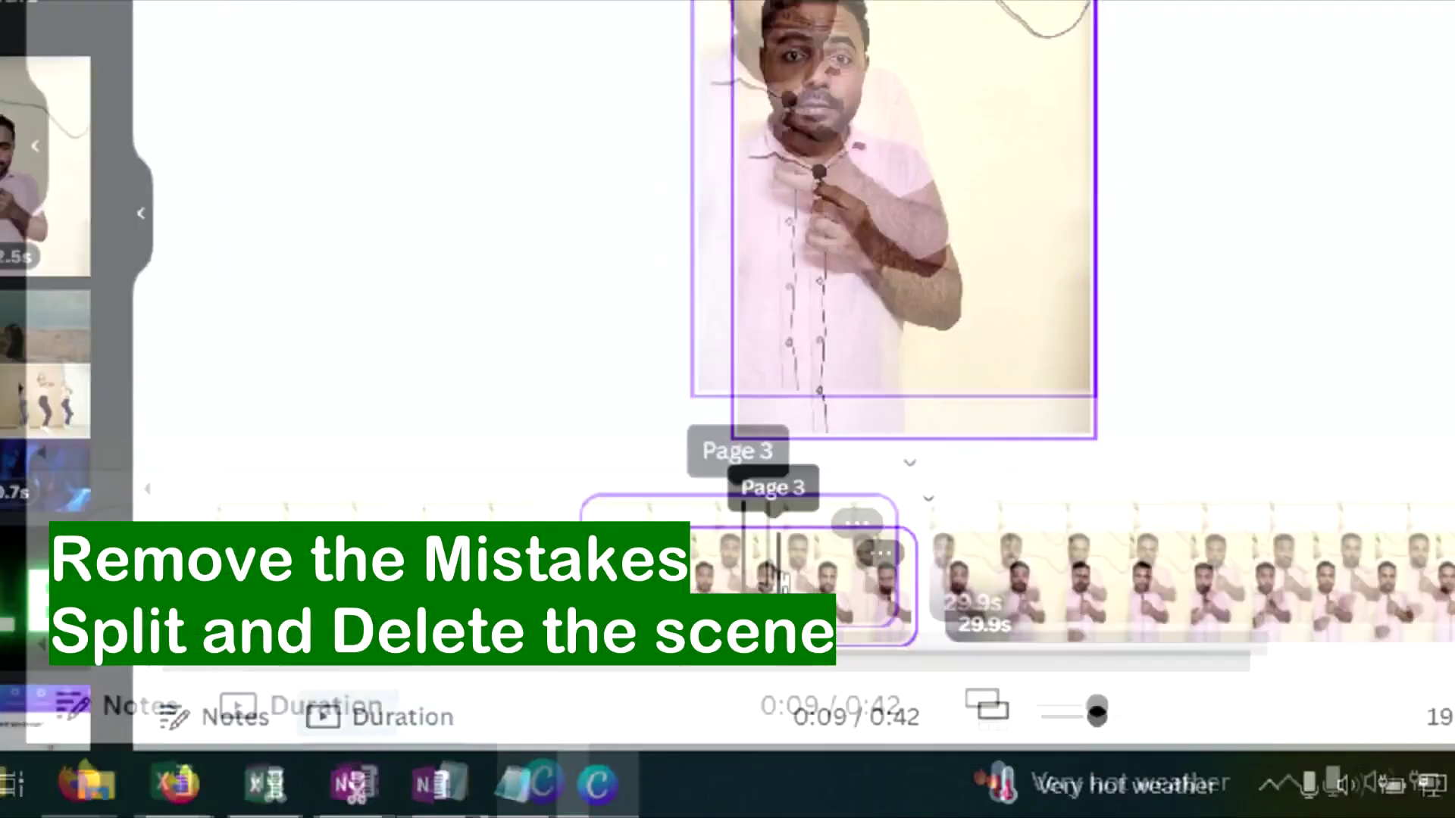
key(Delete)
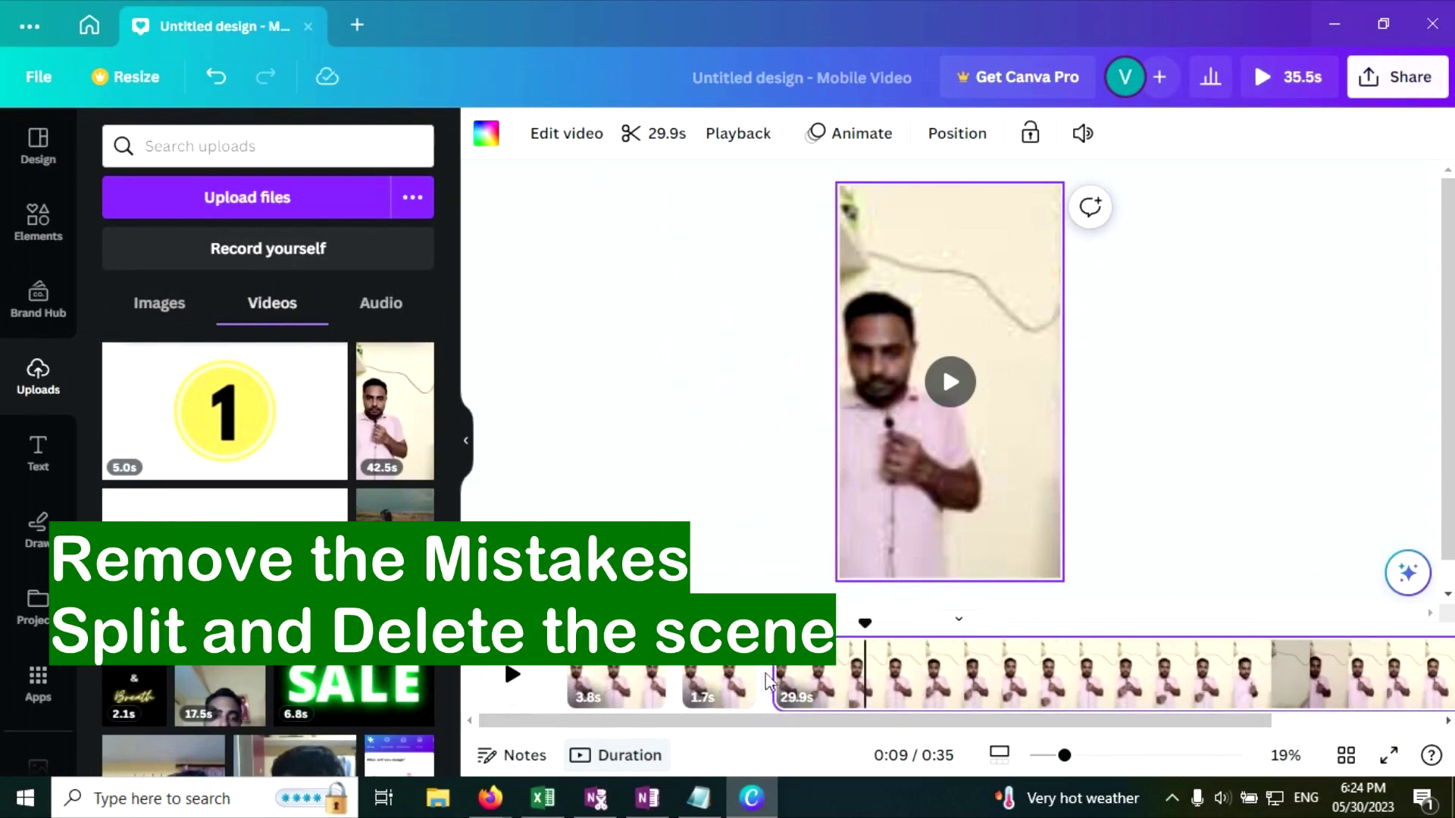
Play on from the 1.7 s segment and split the last clip at about 0:08 into a 2.9 s segment.
click(737, 673)
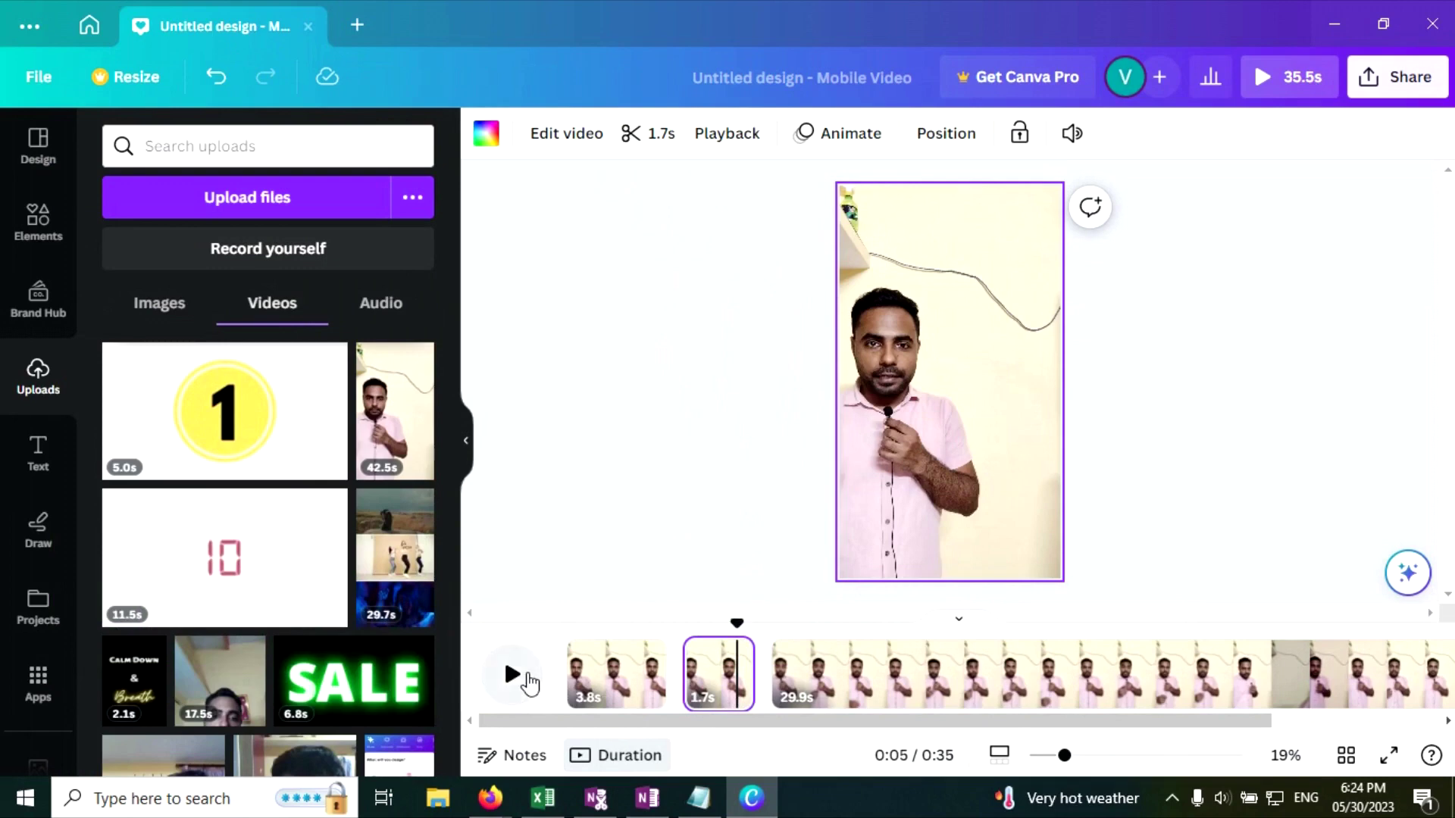
click(517, 674)
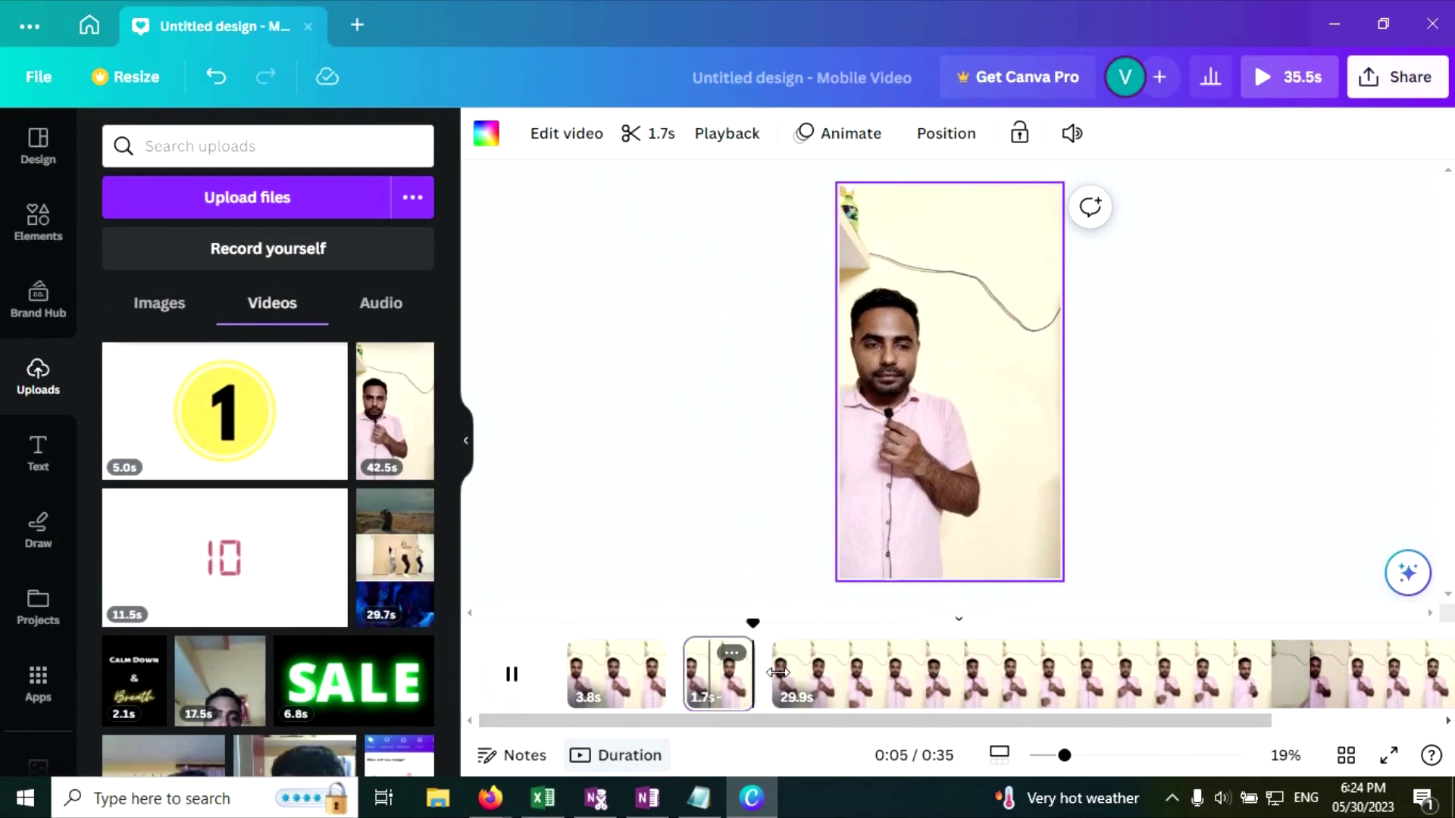
click(514, 674)
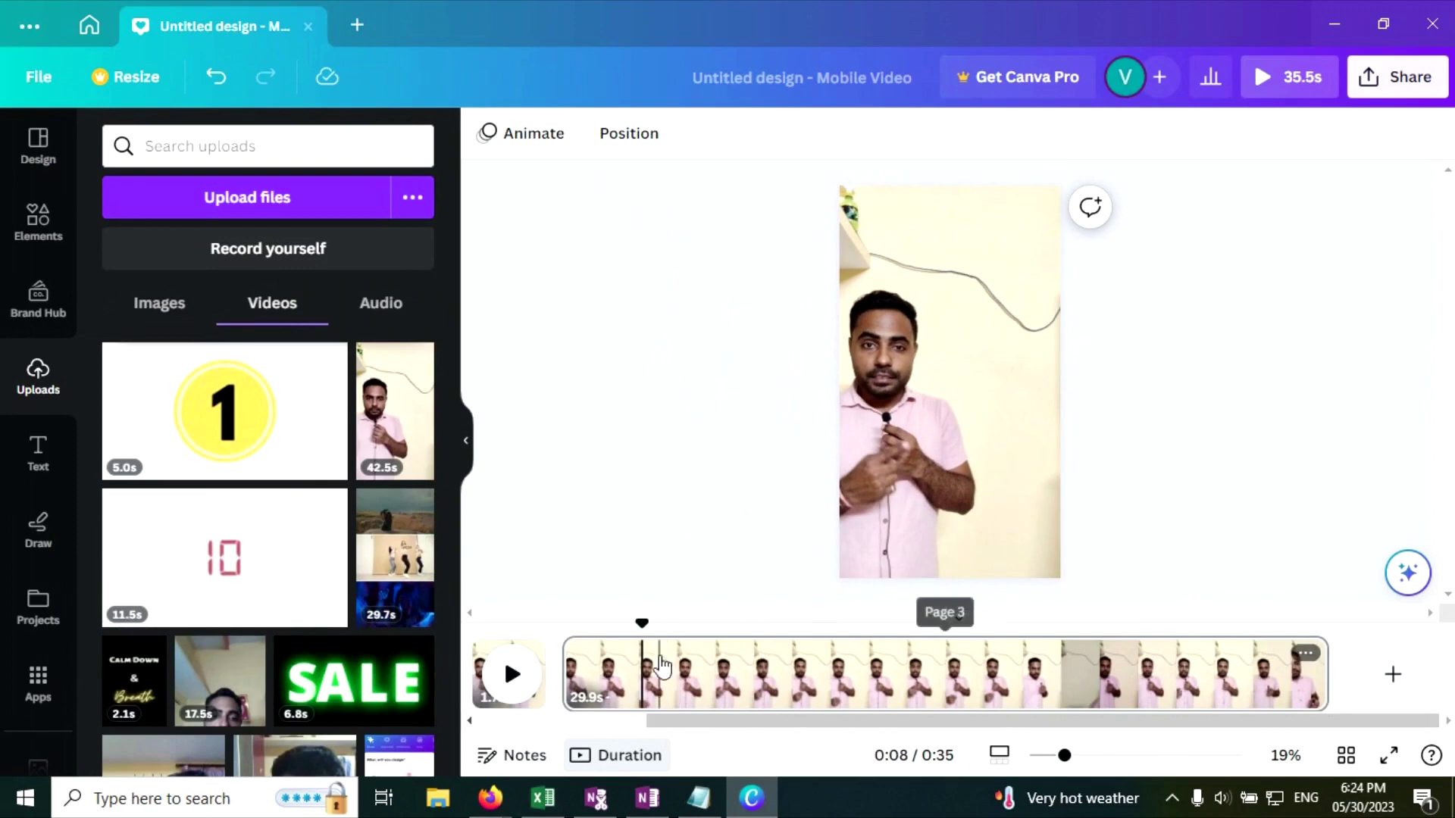
click(640, 670)
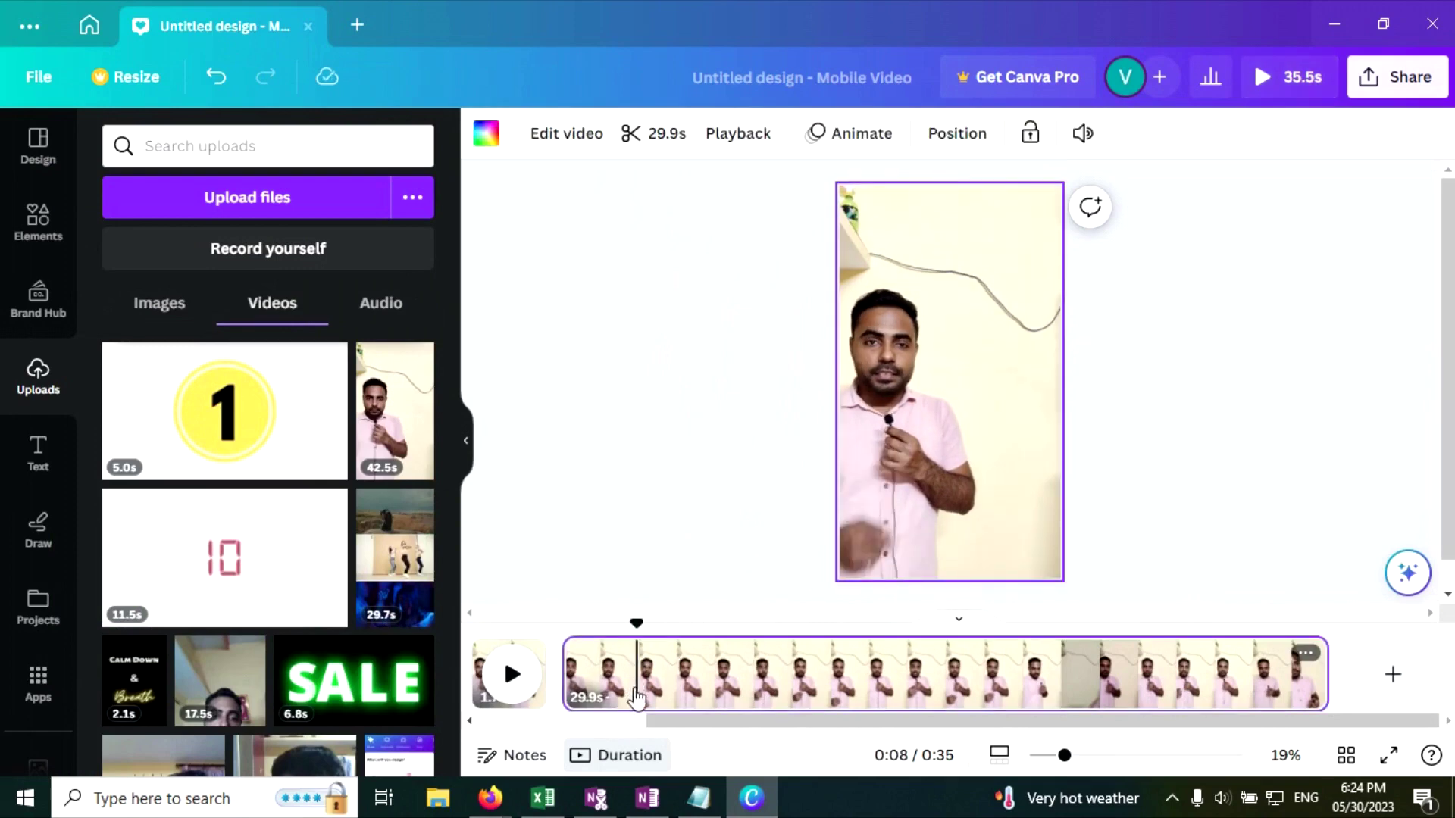
key(s)
Replay the 2.9 s segment and split the clip after it at about 0:09, making a 1.3 s segment.
click(579, 675)
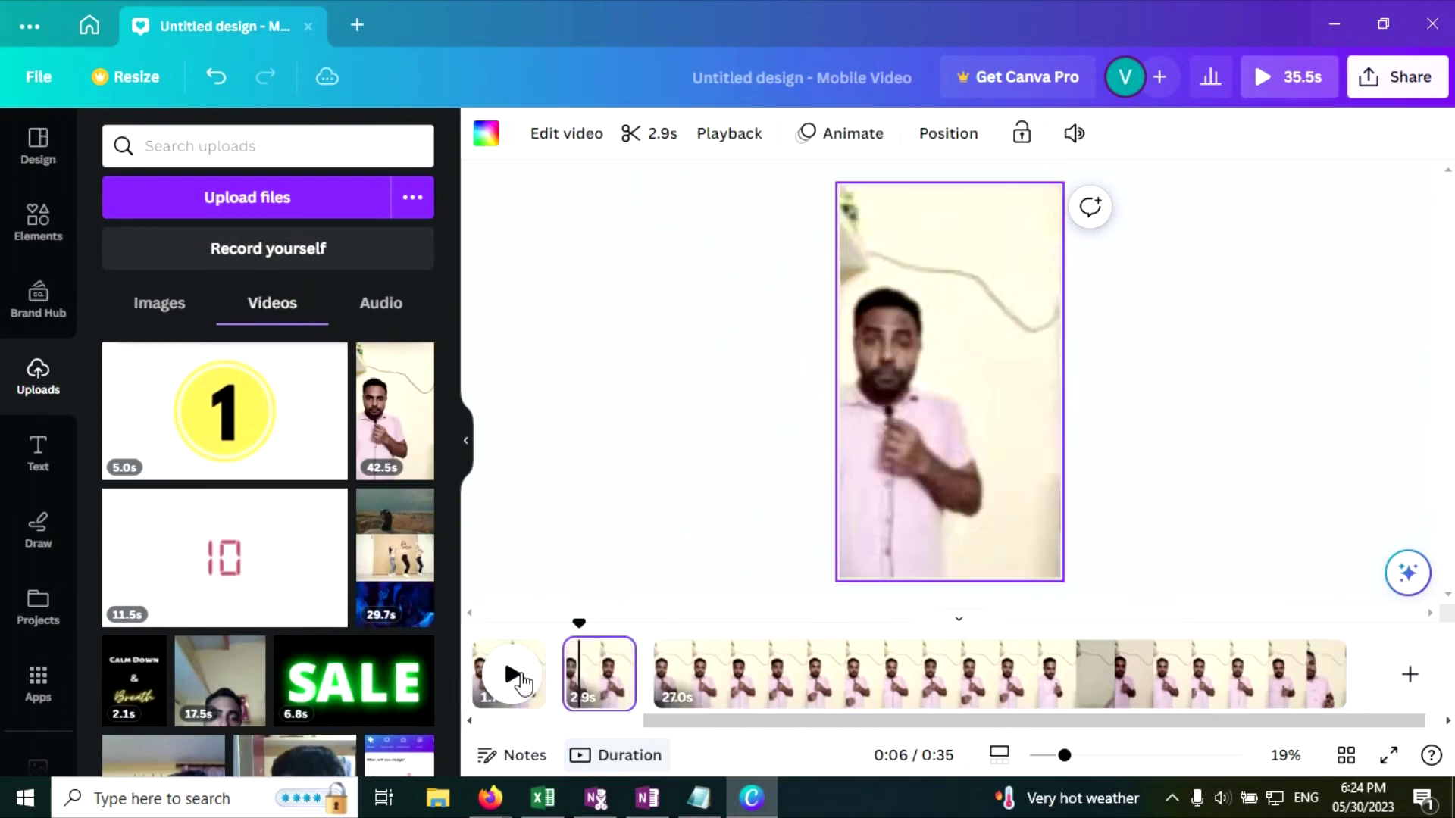
click(520, 681)
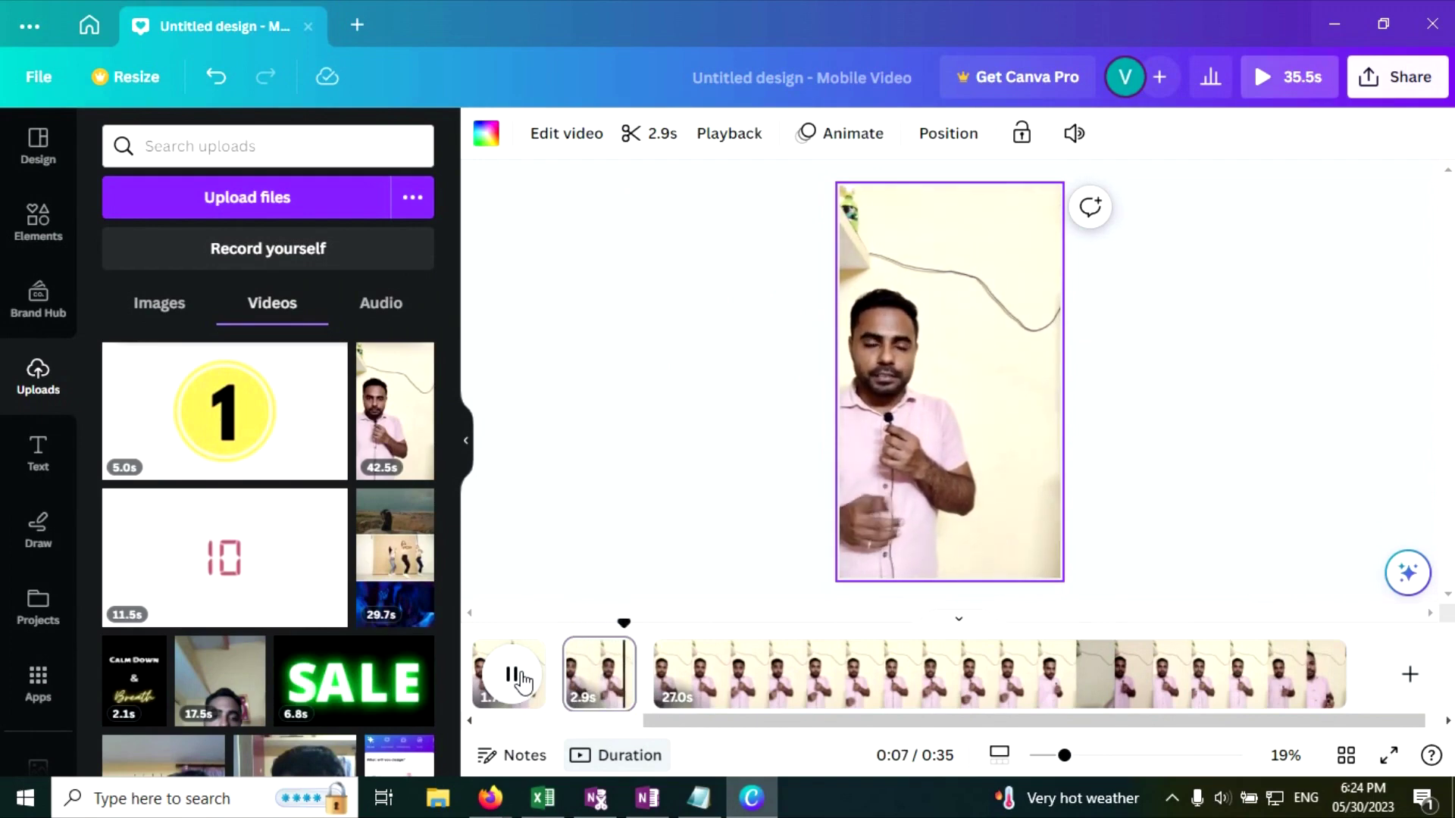
click(513, 674)
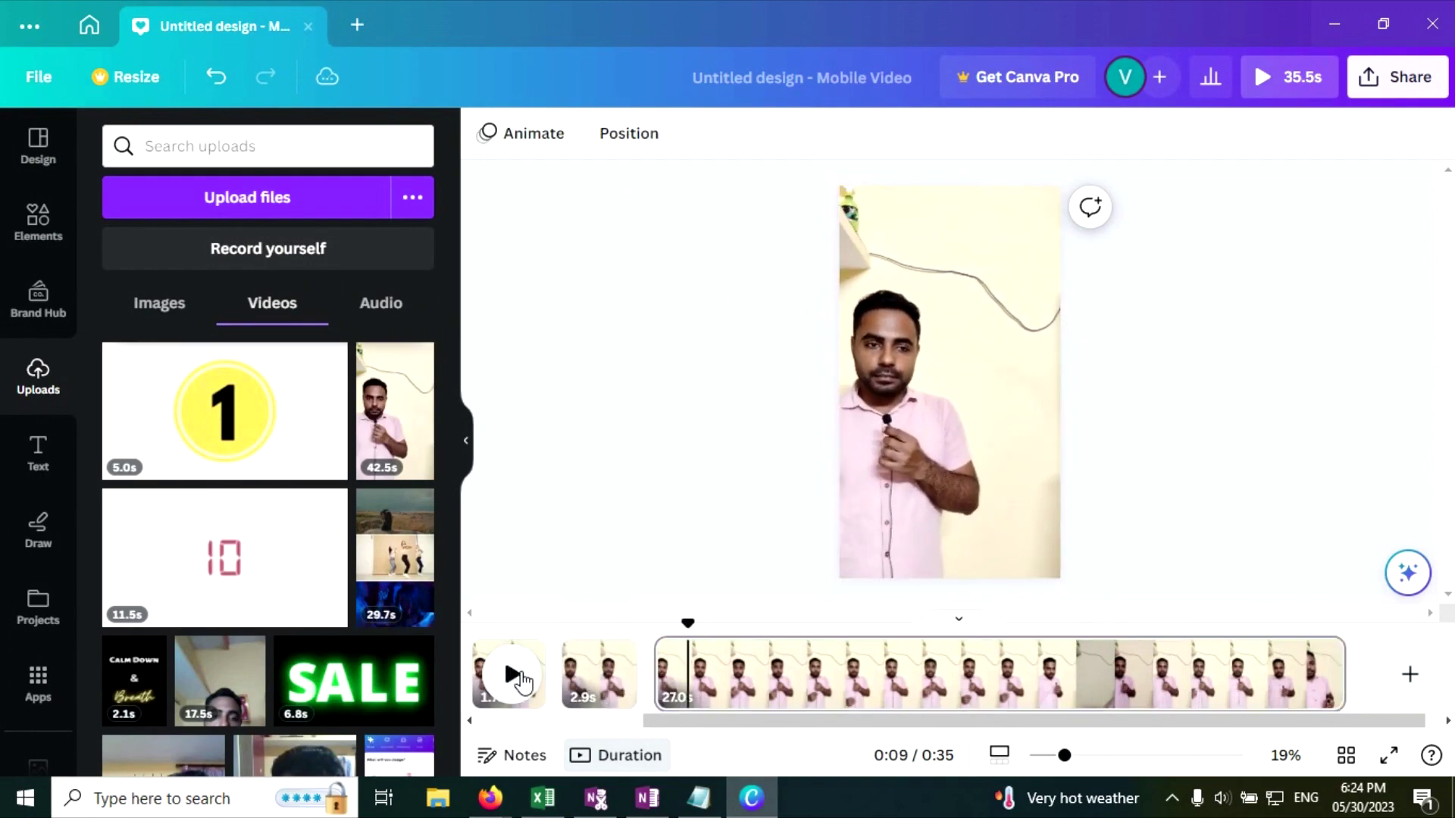
key(s)
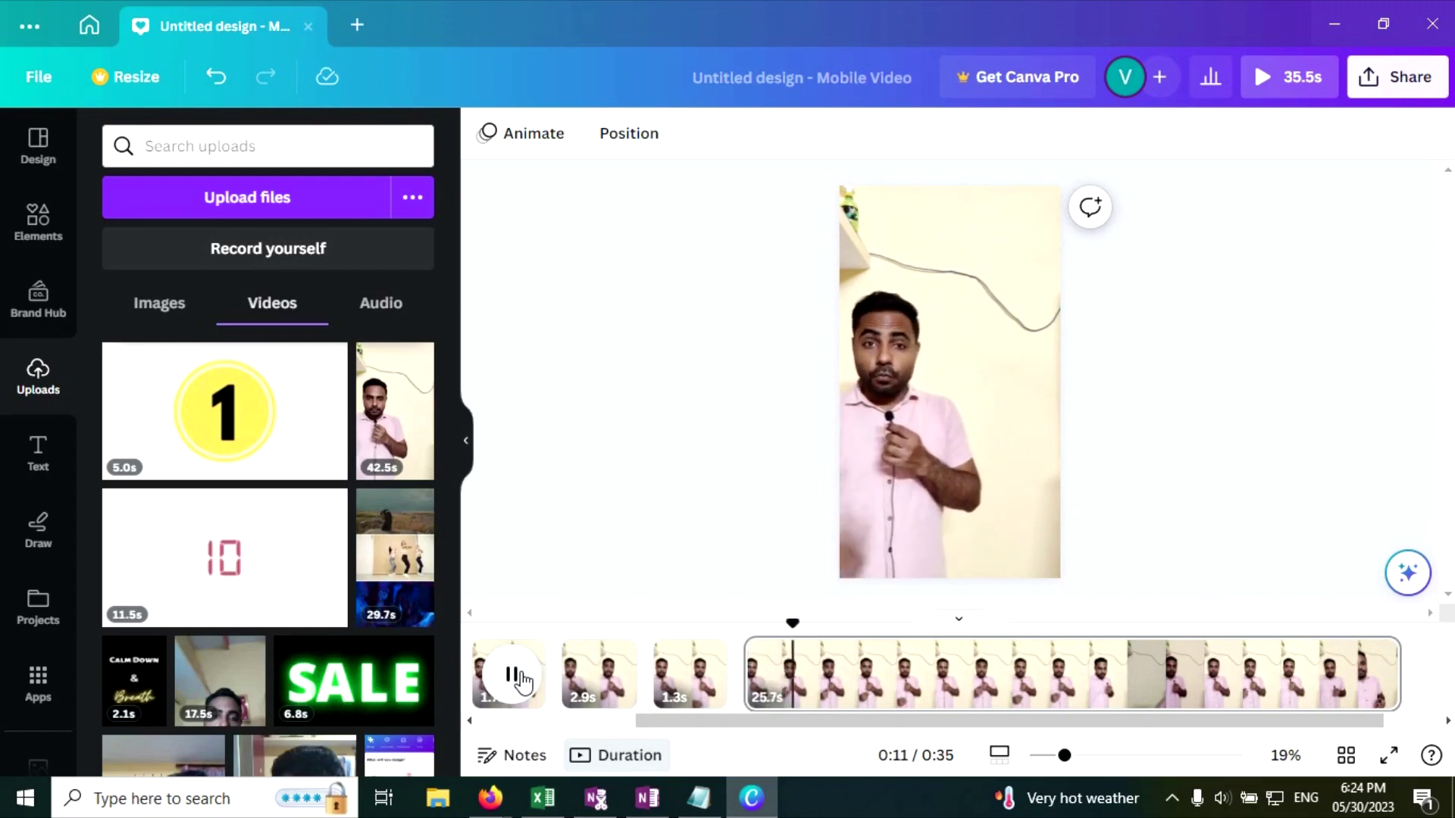
Review the last clip, split it at about 0:11 and delete the 1.3 s segment just before the cut.
click(763, 675)
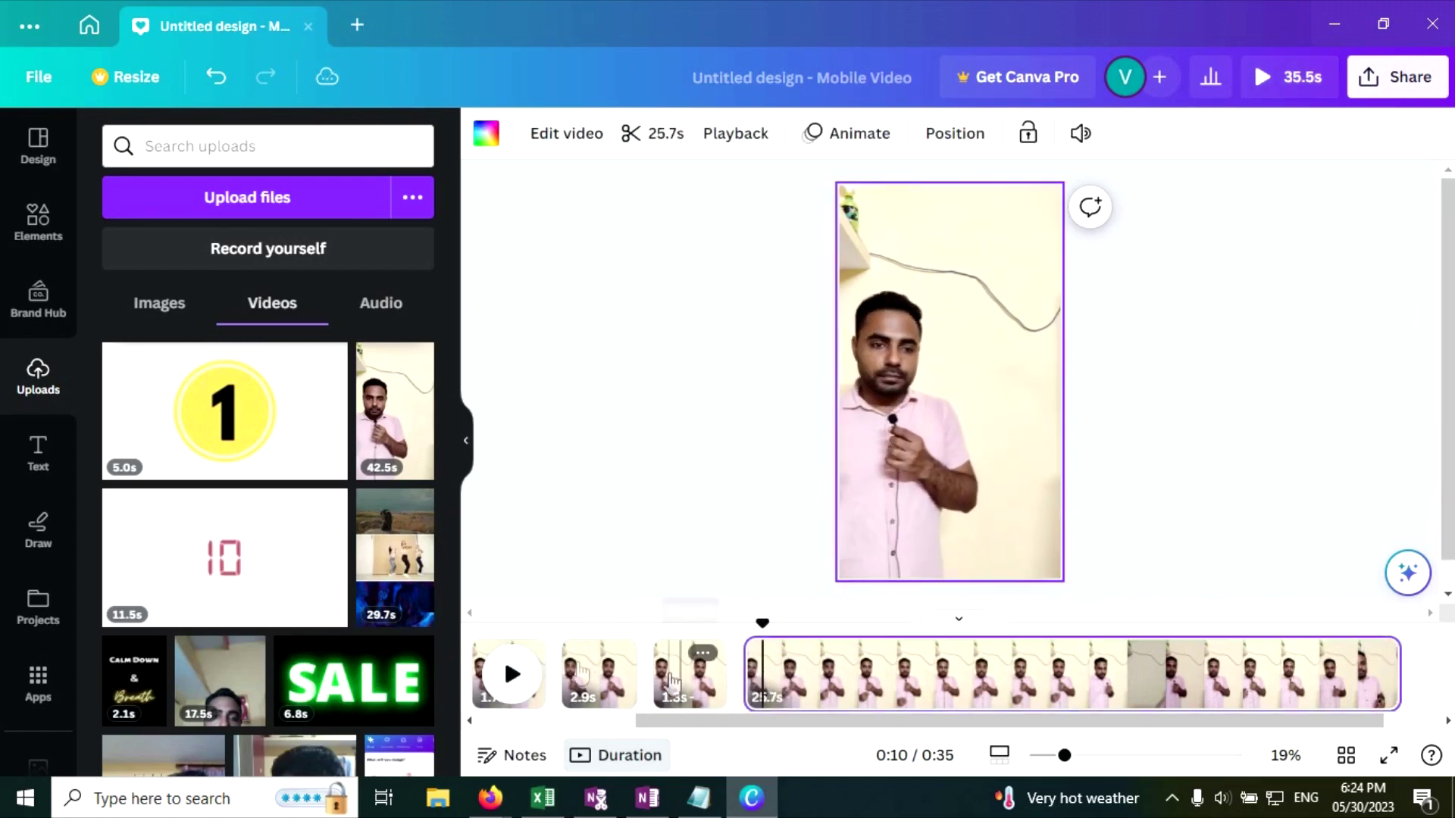
click(506, 676)
click(510, 676)
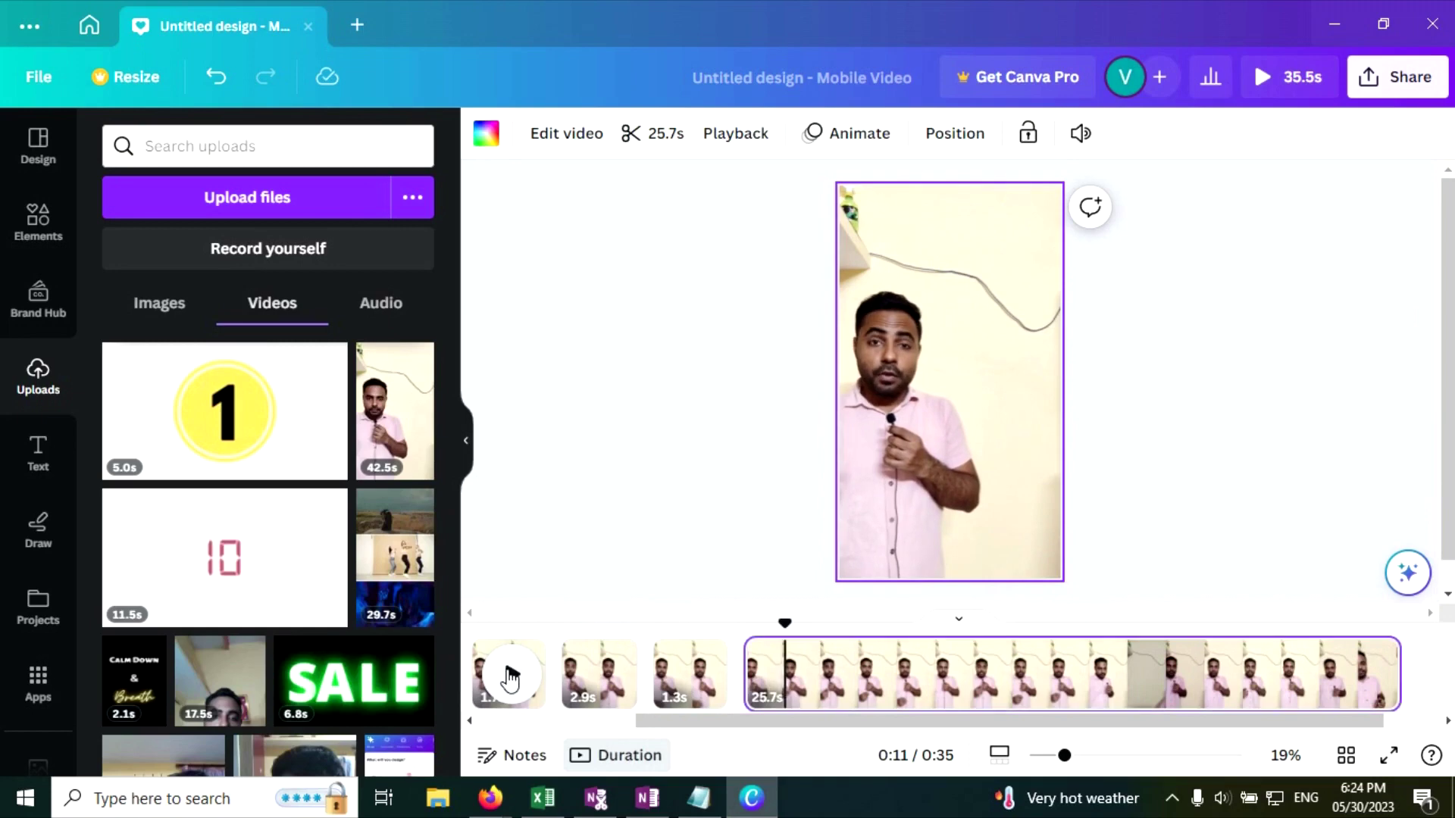
click(781, 657)
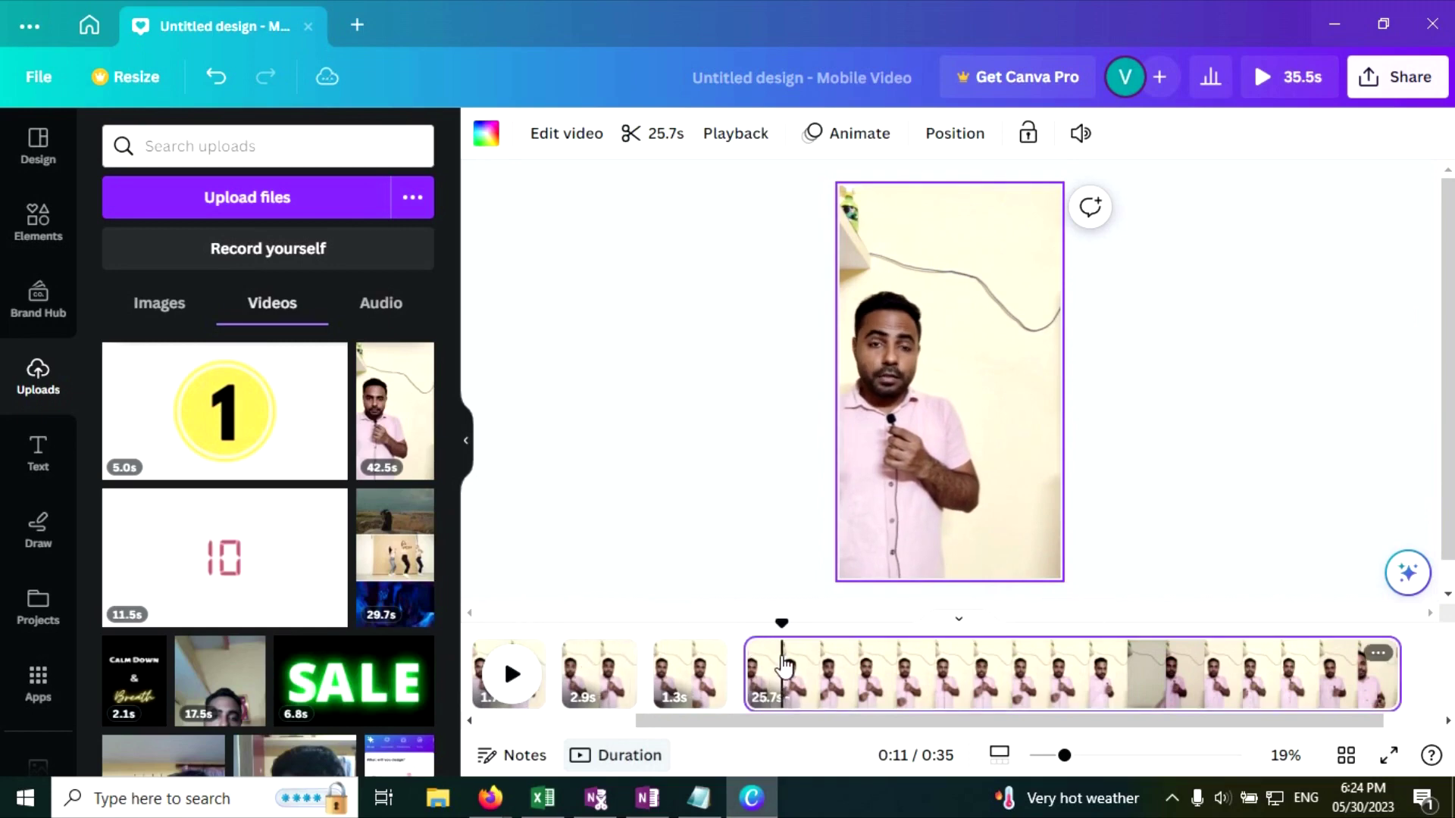
key(s)
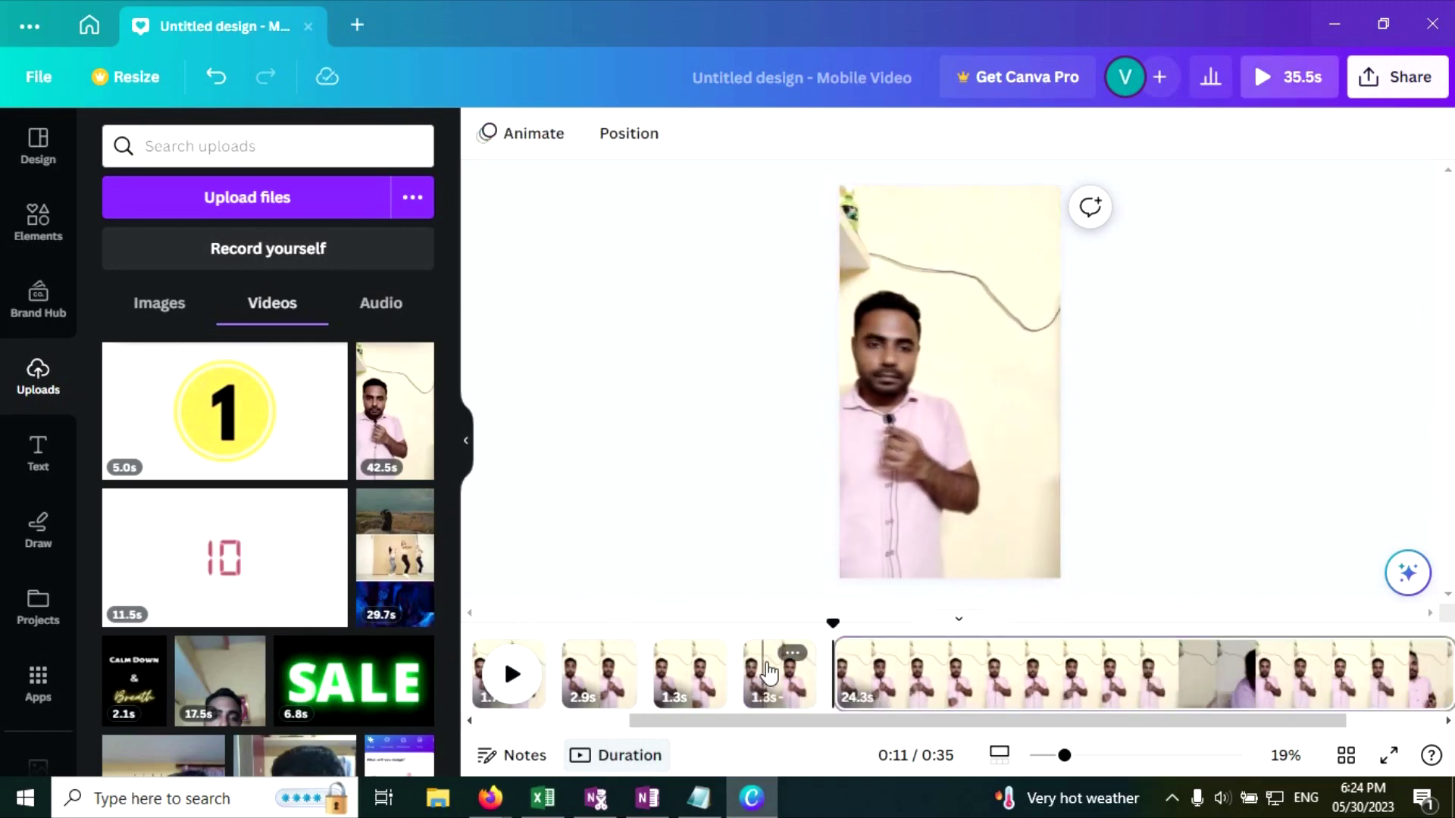
click(767, 670)
key(Delete)
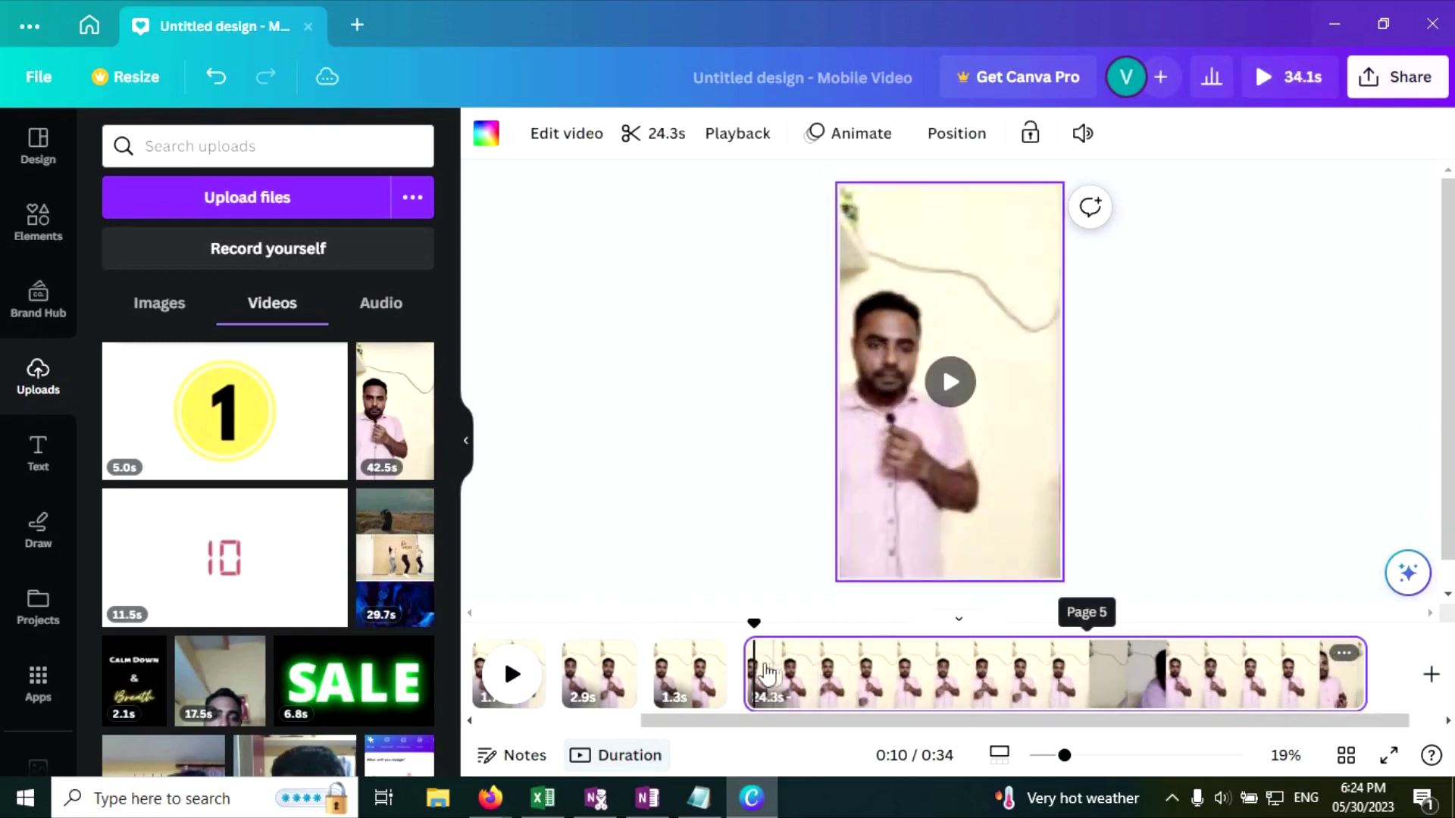
Play the remaining clip and split it into a 3.5 s segment followed by a 1.6 s segment.
click(512, 675)
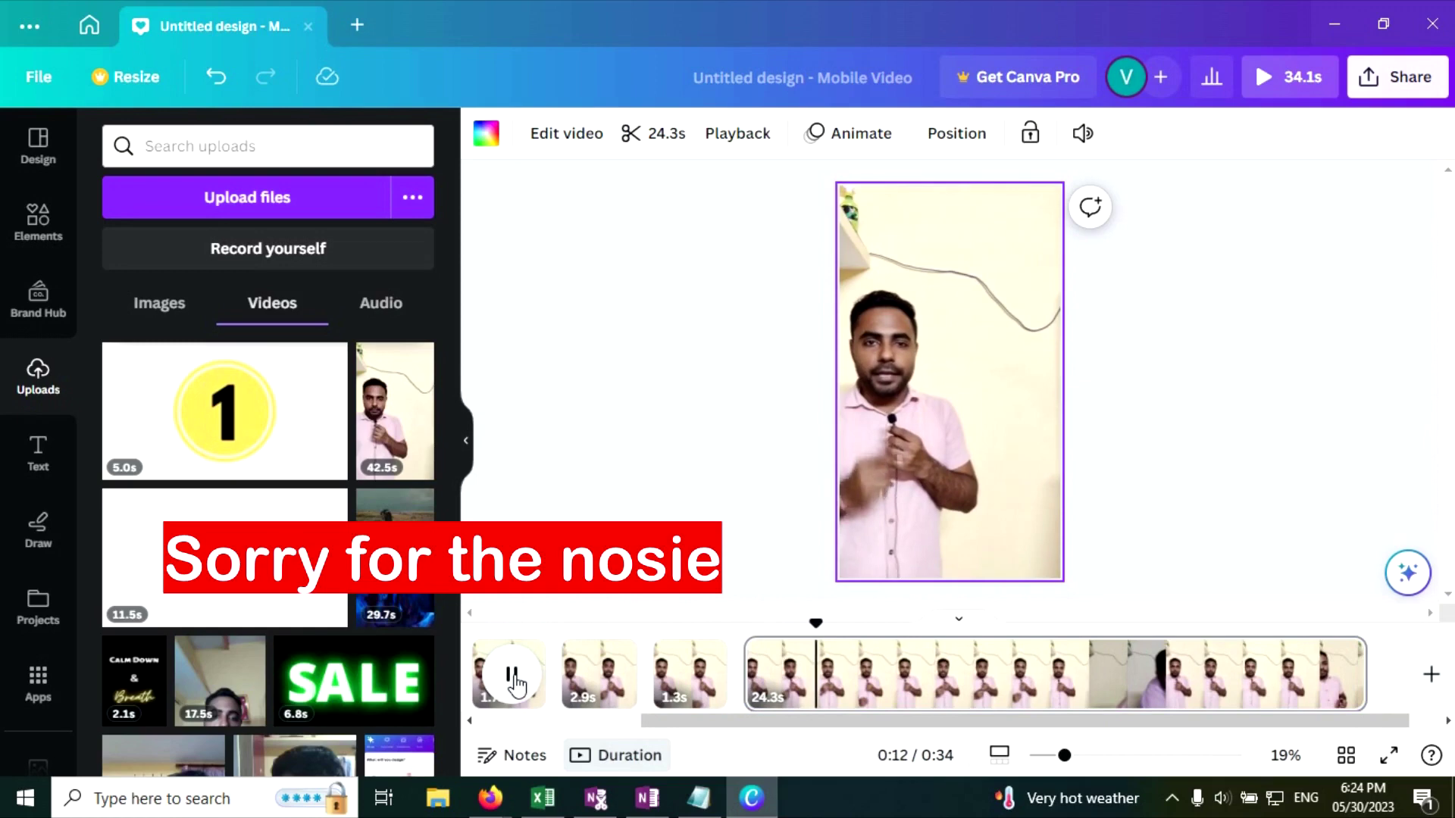
key(s)
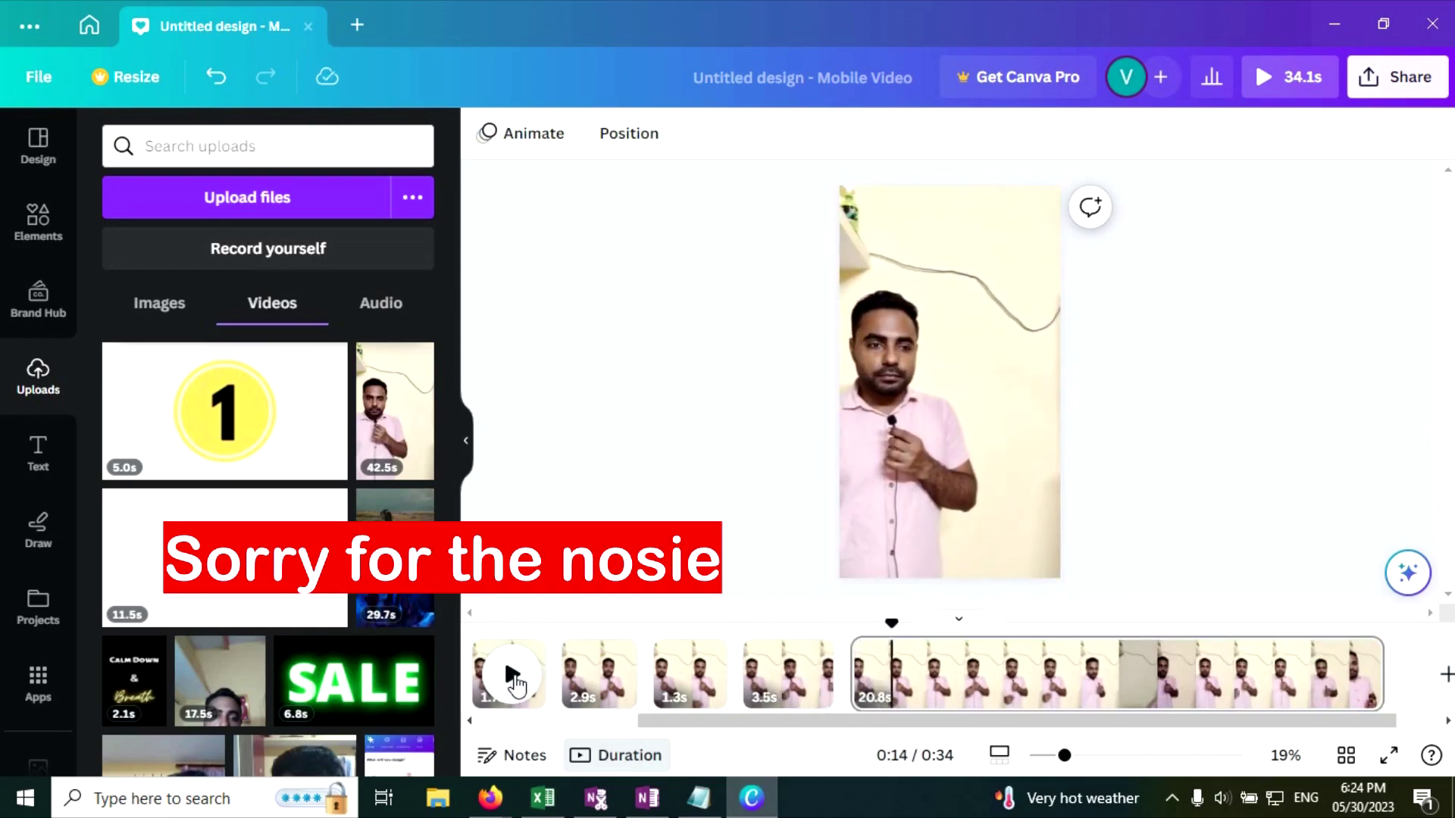
key(s)
Split the last clip at about 0:17 and delete the short segment just before the cut.
click(512, 675)
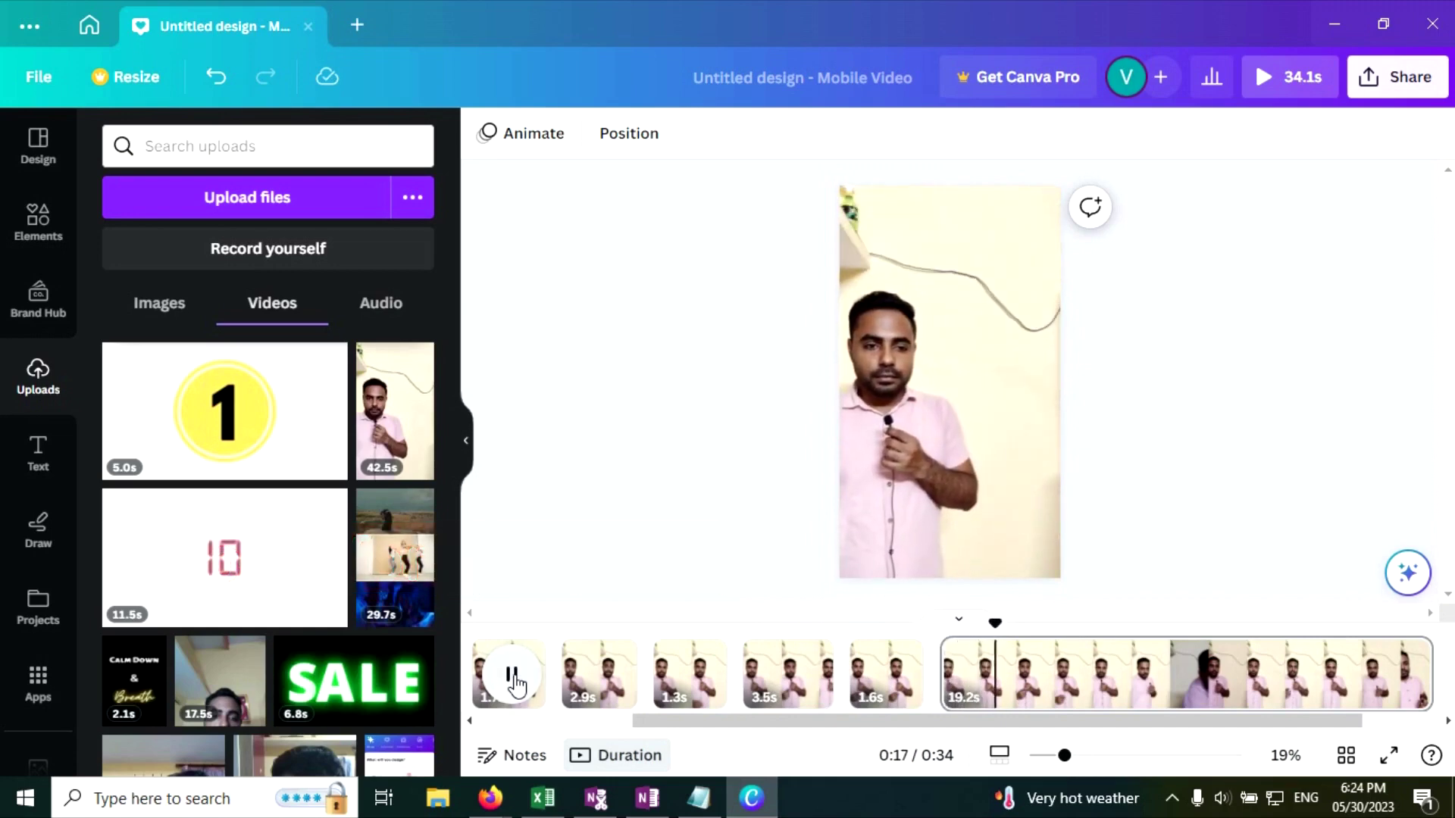
click(1002, 667)
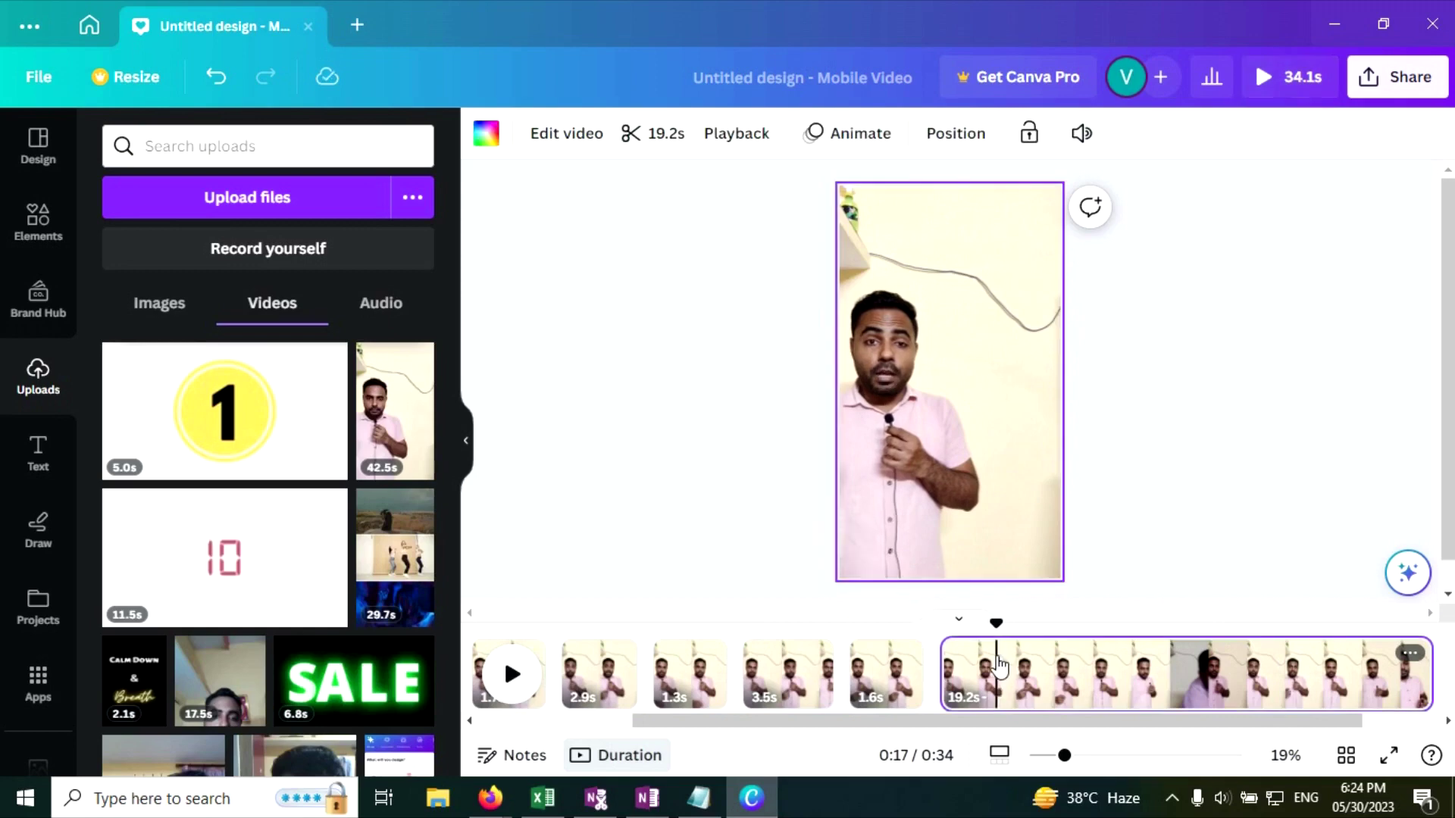
key(s)
click(956, 685)
key(Delete)
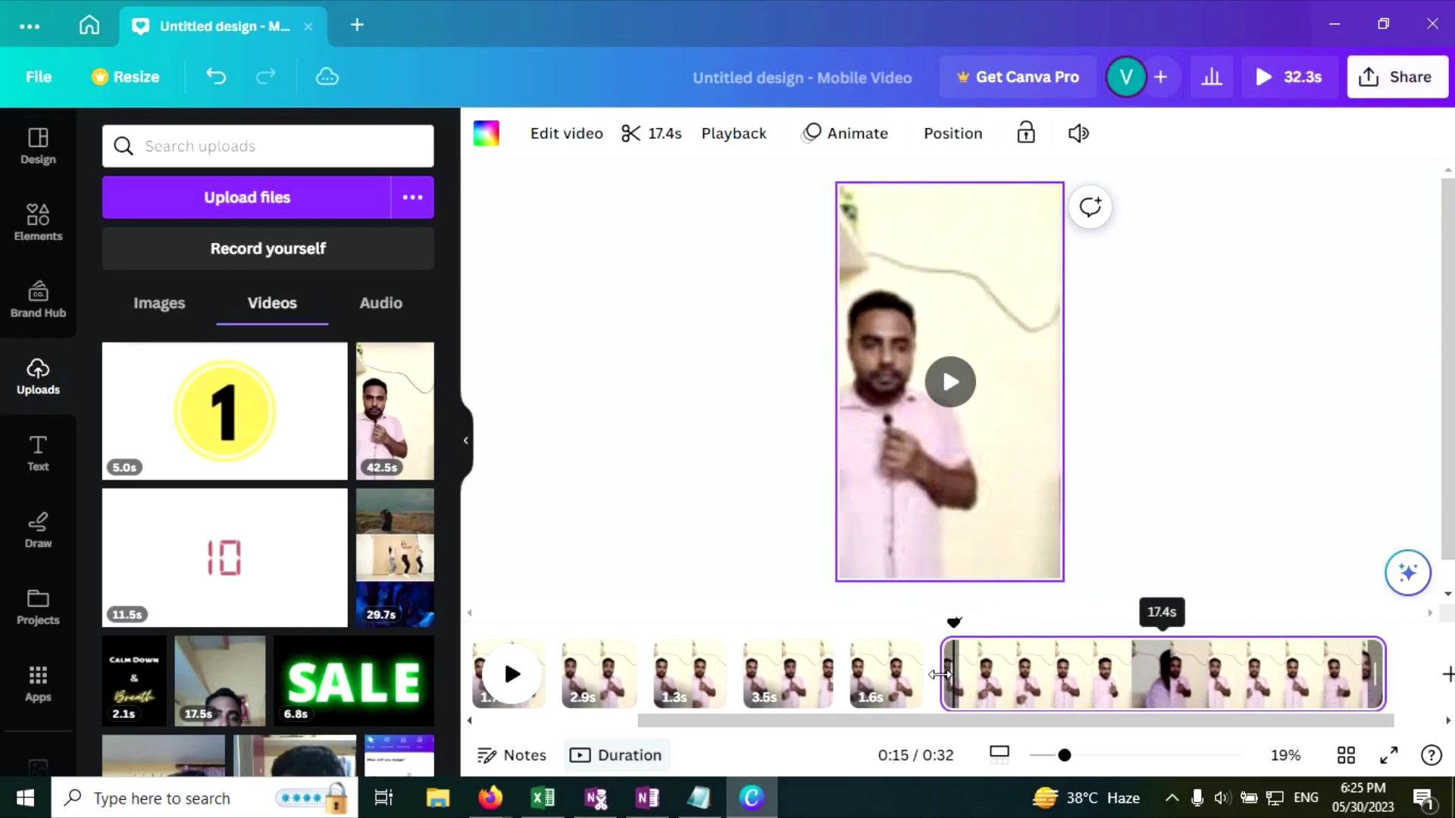
Play the last clip and split it into a 3.2 s segment followed by a 1.3 s segment.
click(512, 678)
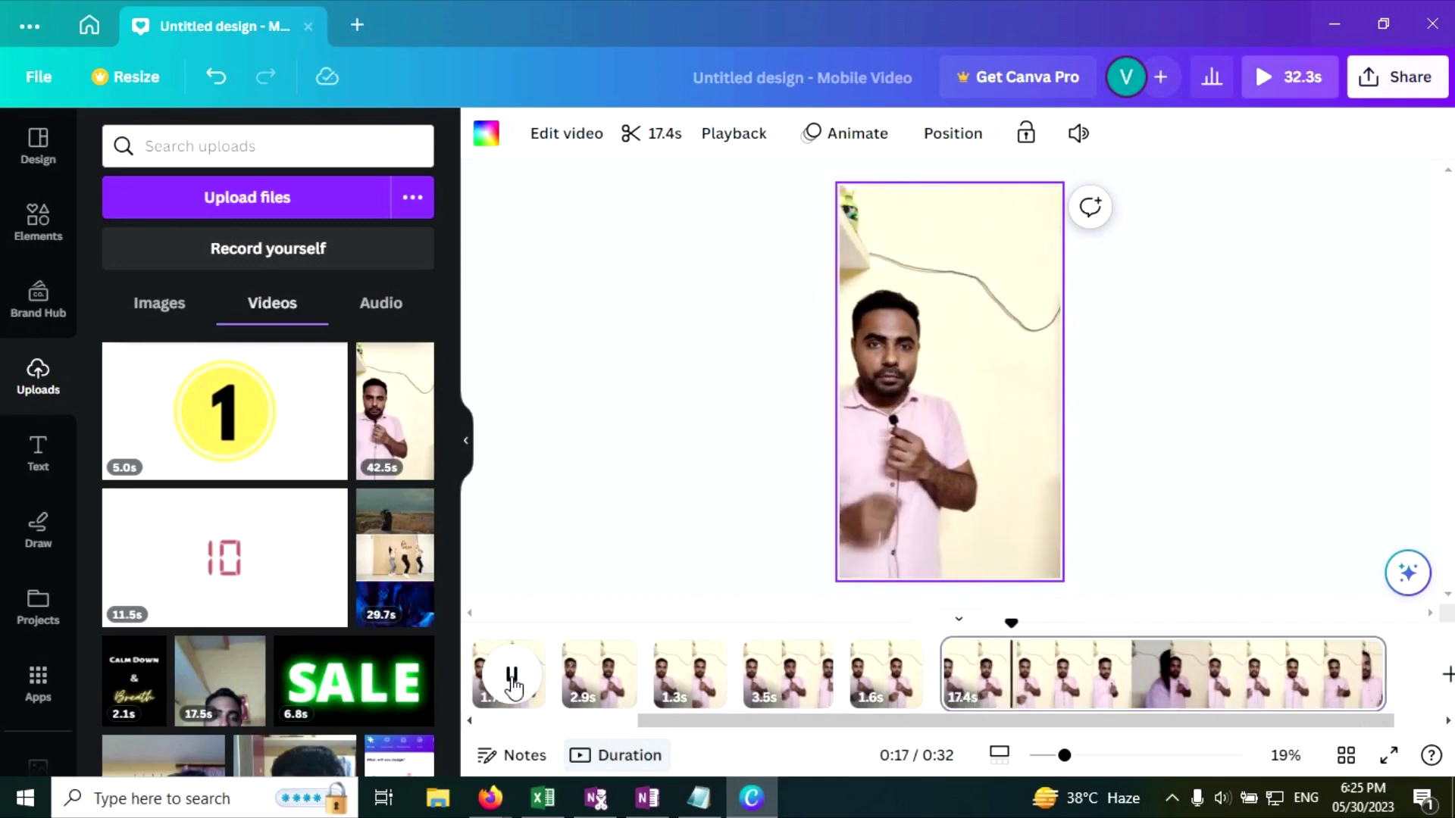
click(512, 677)
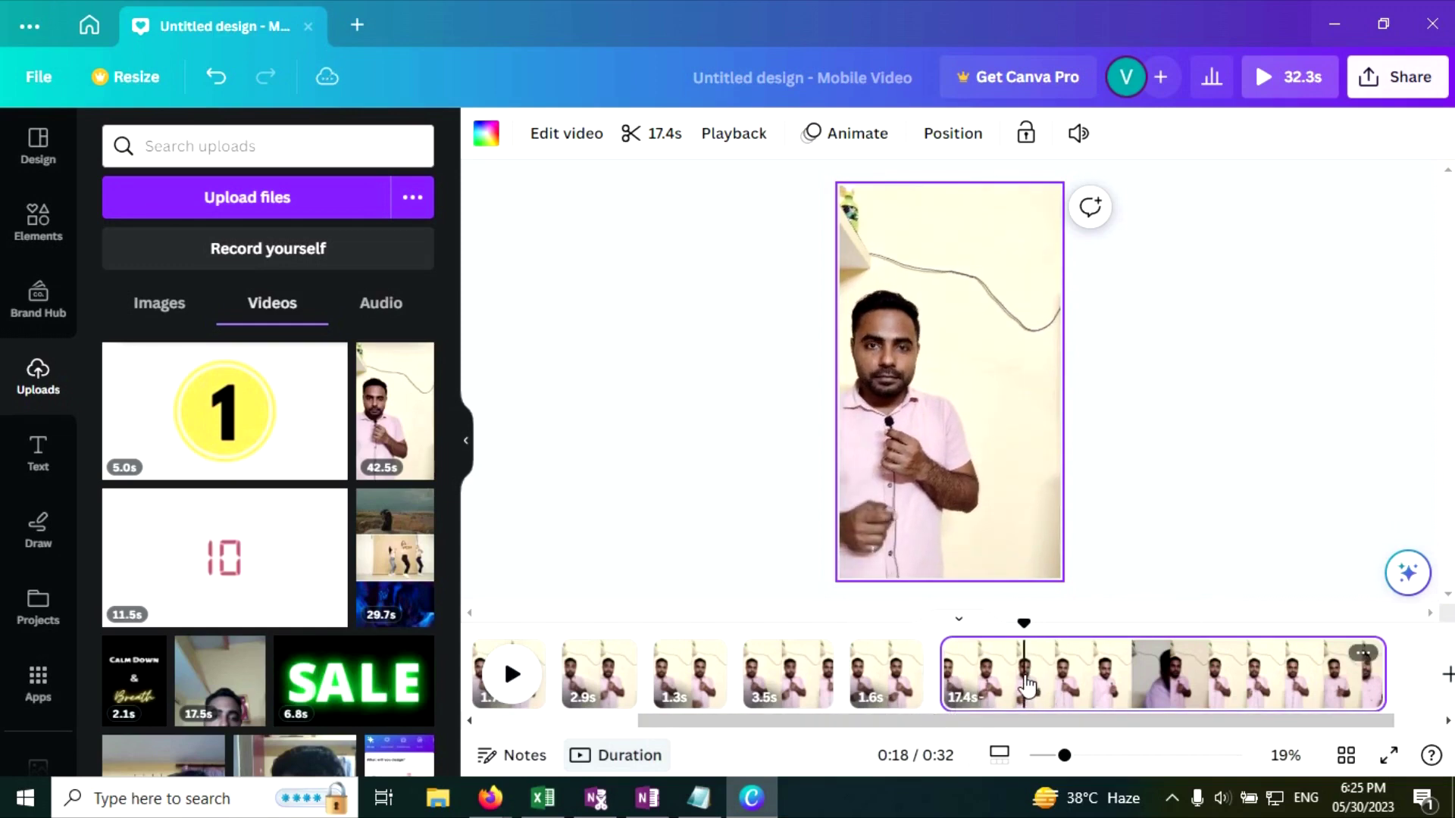
key(s)
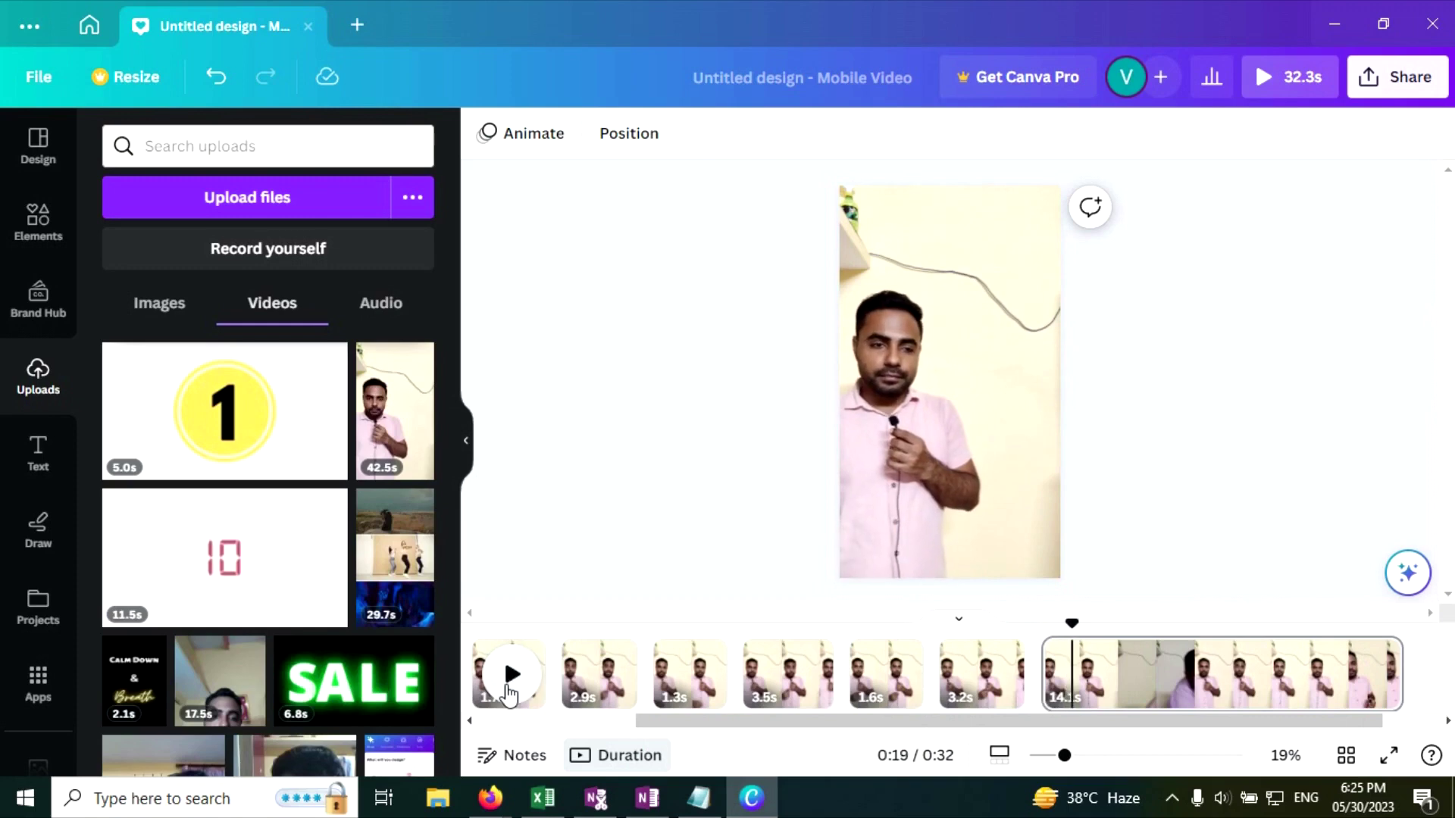
key(s)
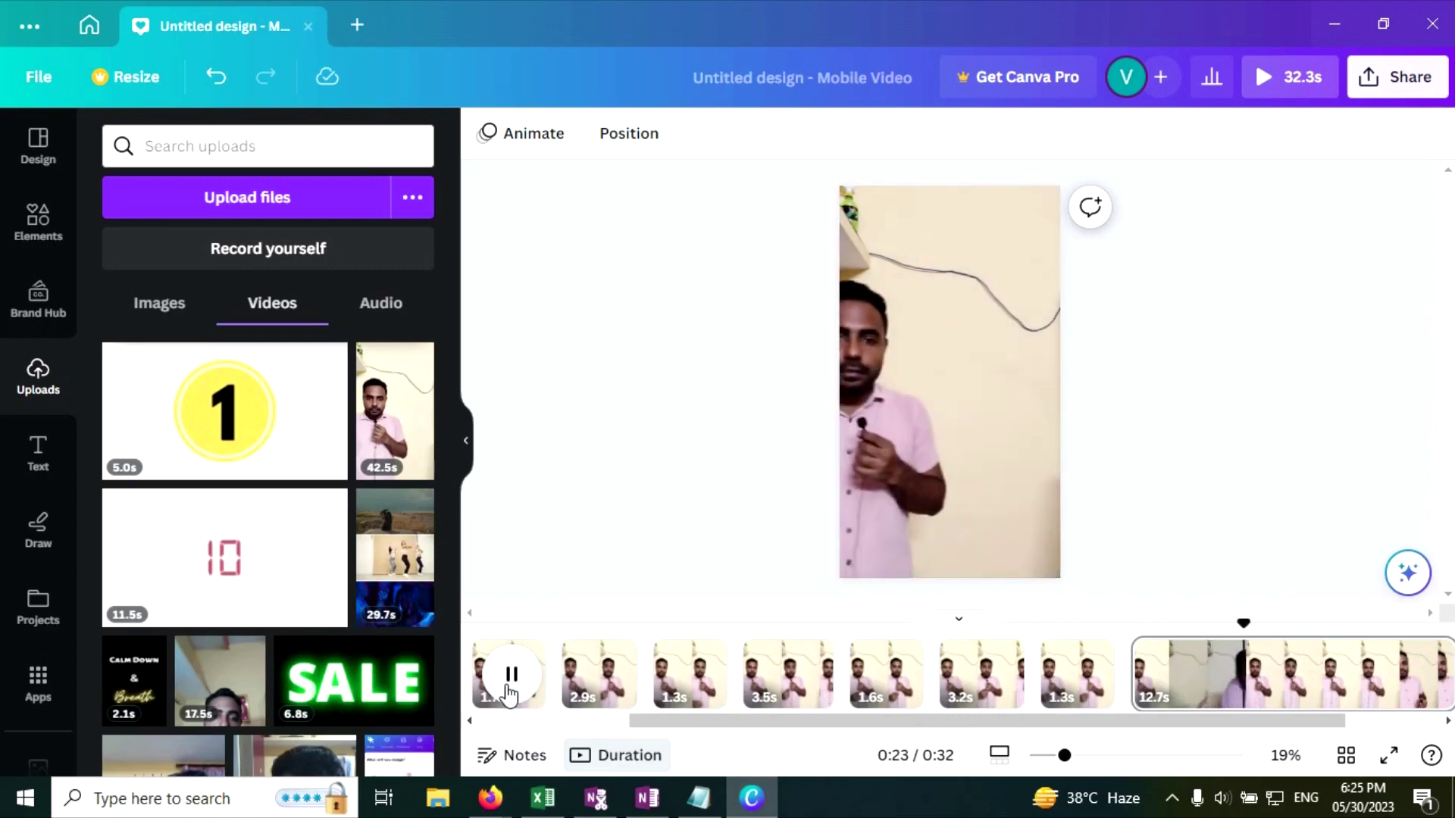
Split the last clip at about 0:25 and delete the segment just before the cut.
click(507, 686)
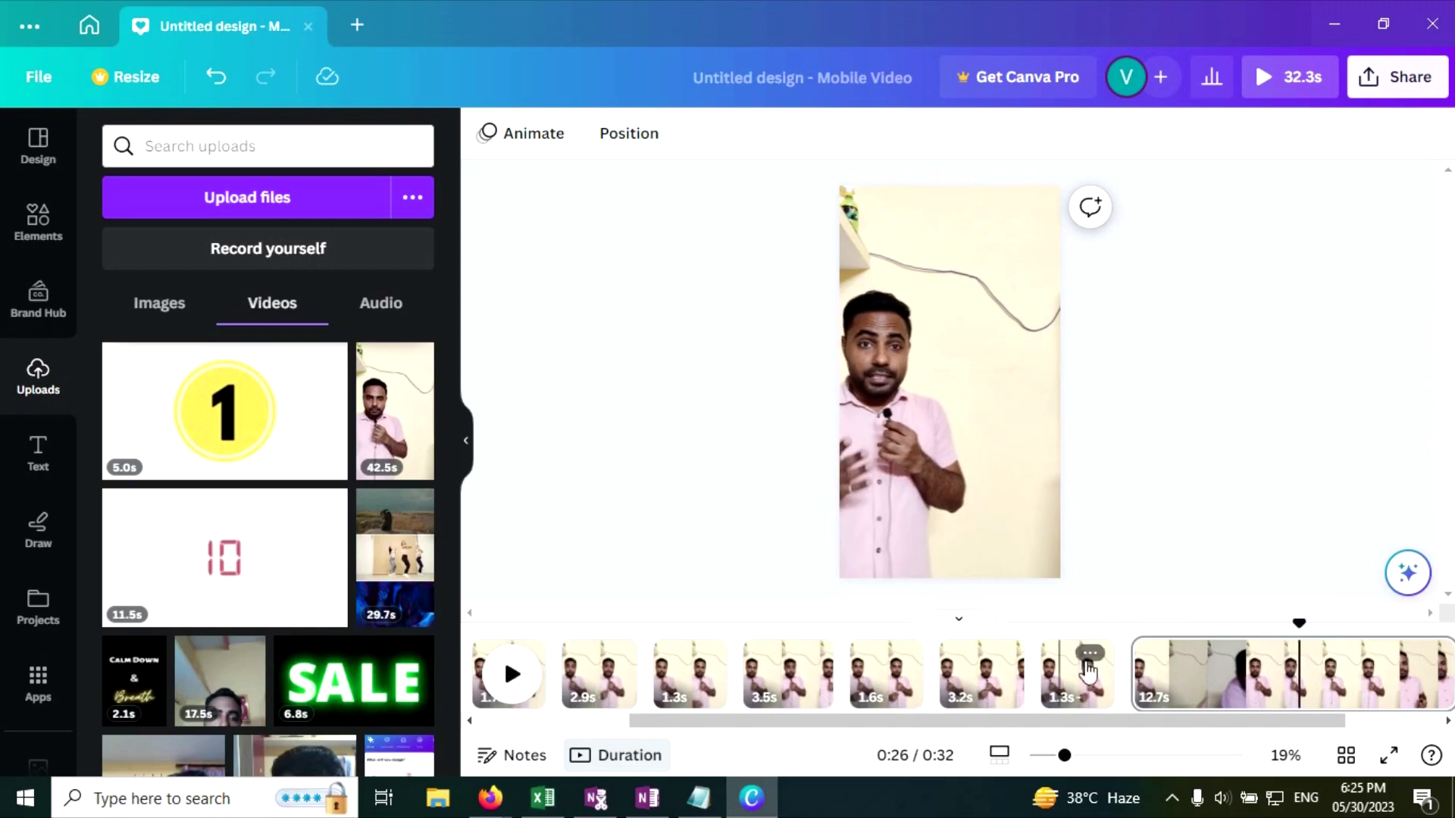
click(1287, 660)
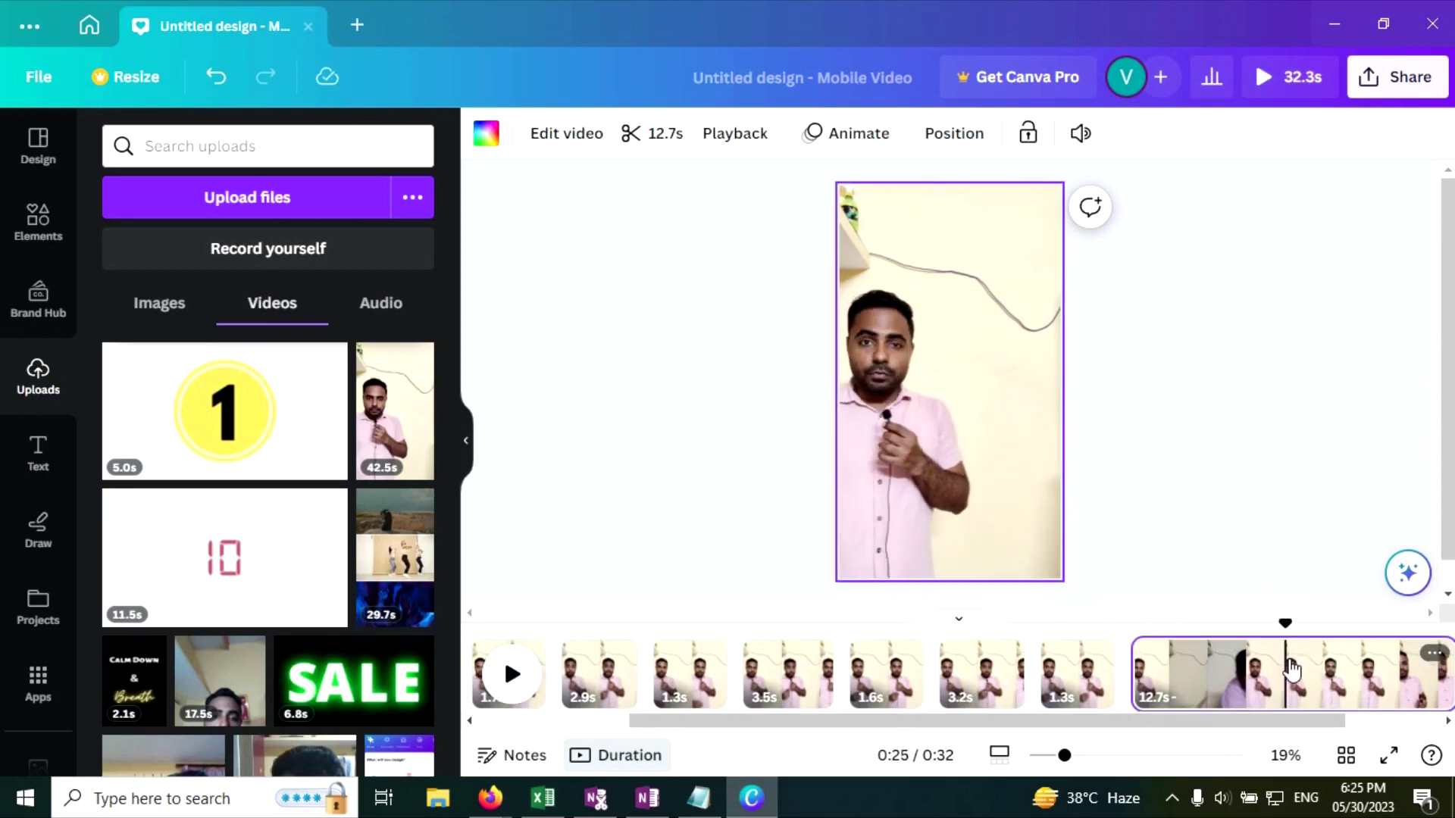
key(s)
click(1141, 678)
key(Delete)
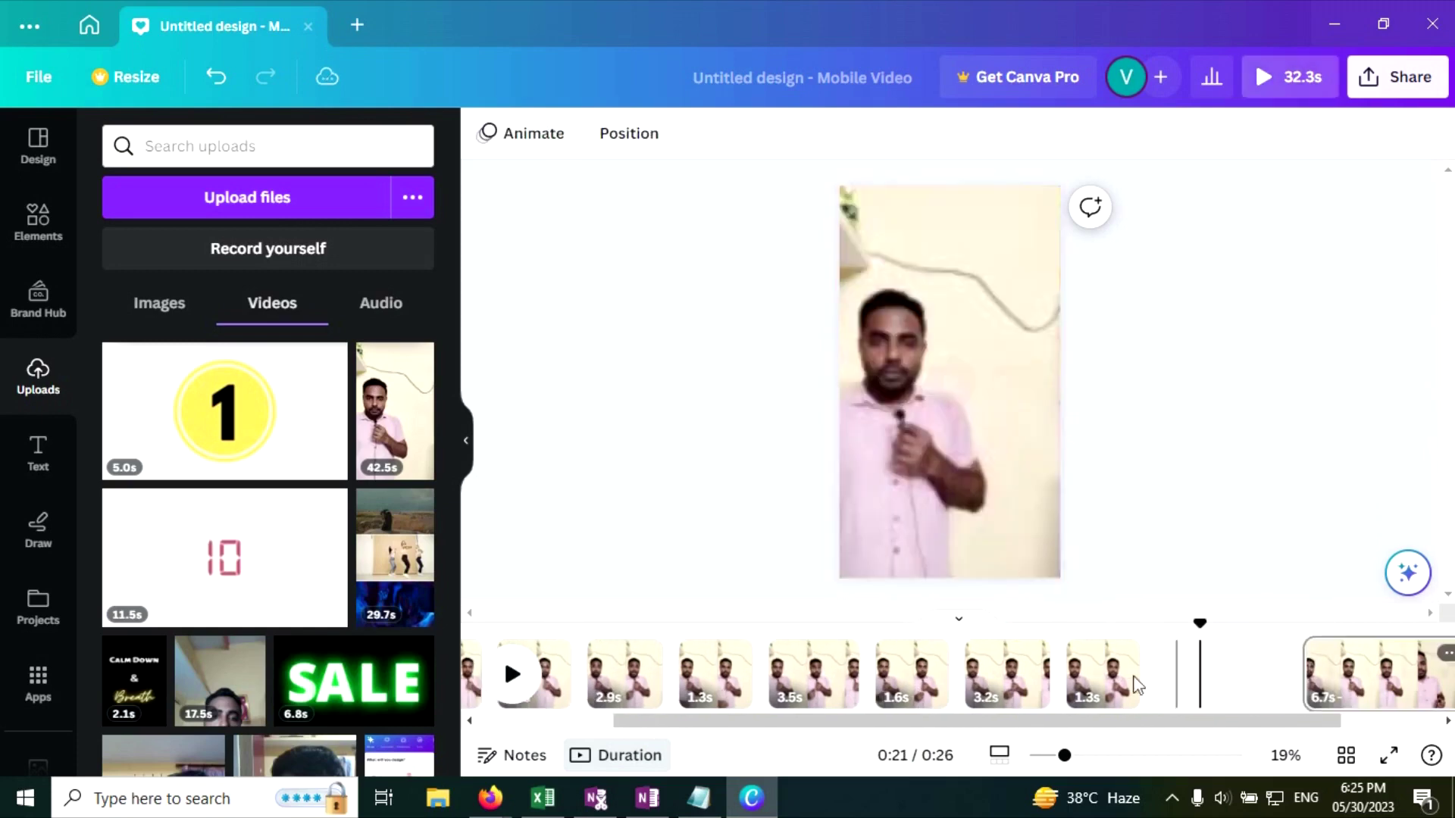
Replay the remaining 6.7 s clip from its start and split off a 2.2 s segment.
click(1188, 675)
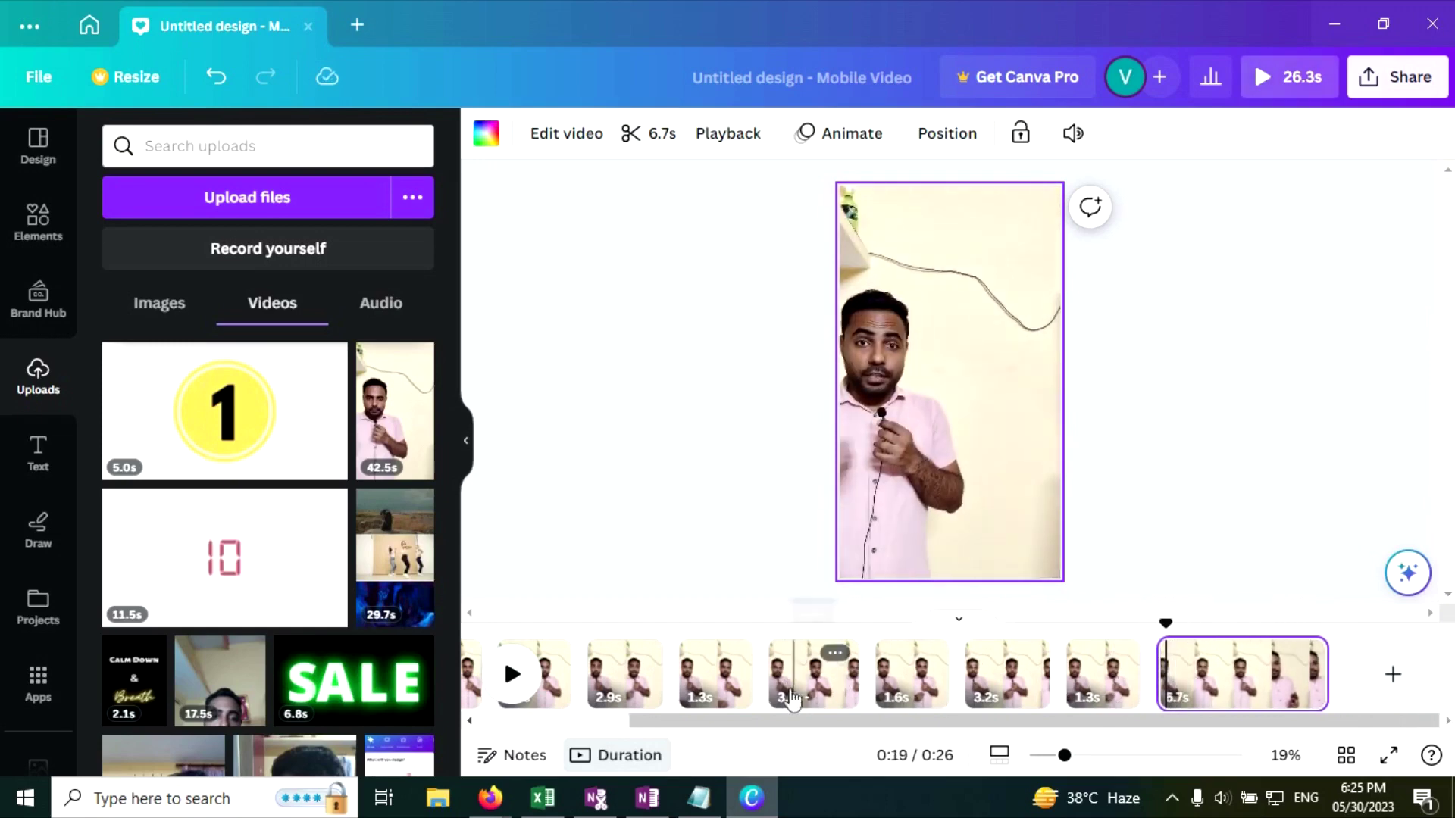
click(513, 682)
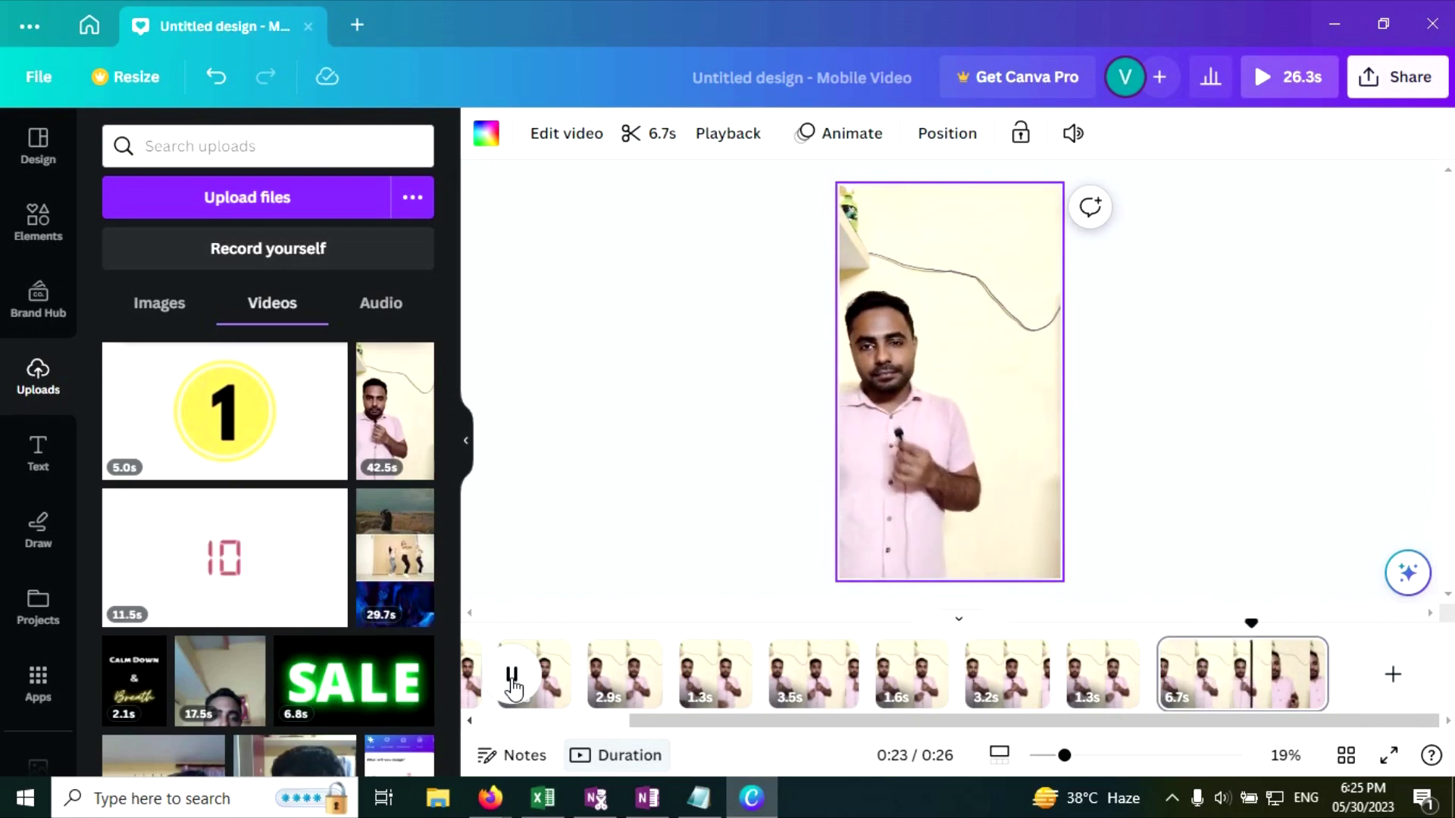
click(513, 682)
click(1239, 667)
click(515, 678)
click(520, 678)
key(s)
Play on, split off a 1.6 s segment and delete the remaining 2.8 s clip at the end.
click(515, 677)
click(520, 678)
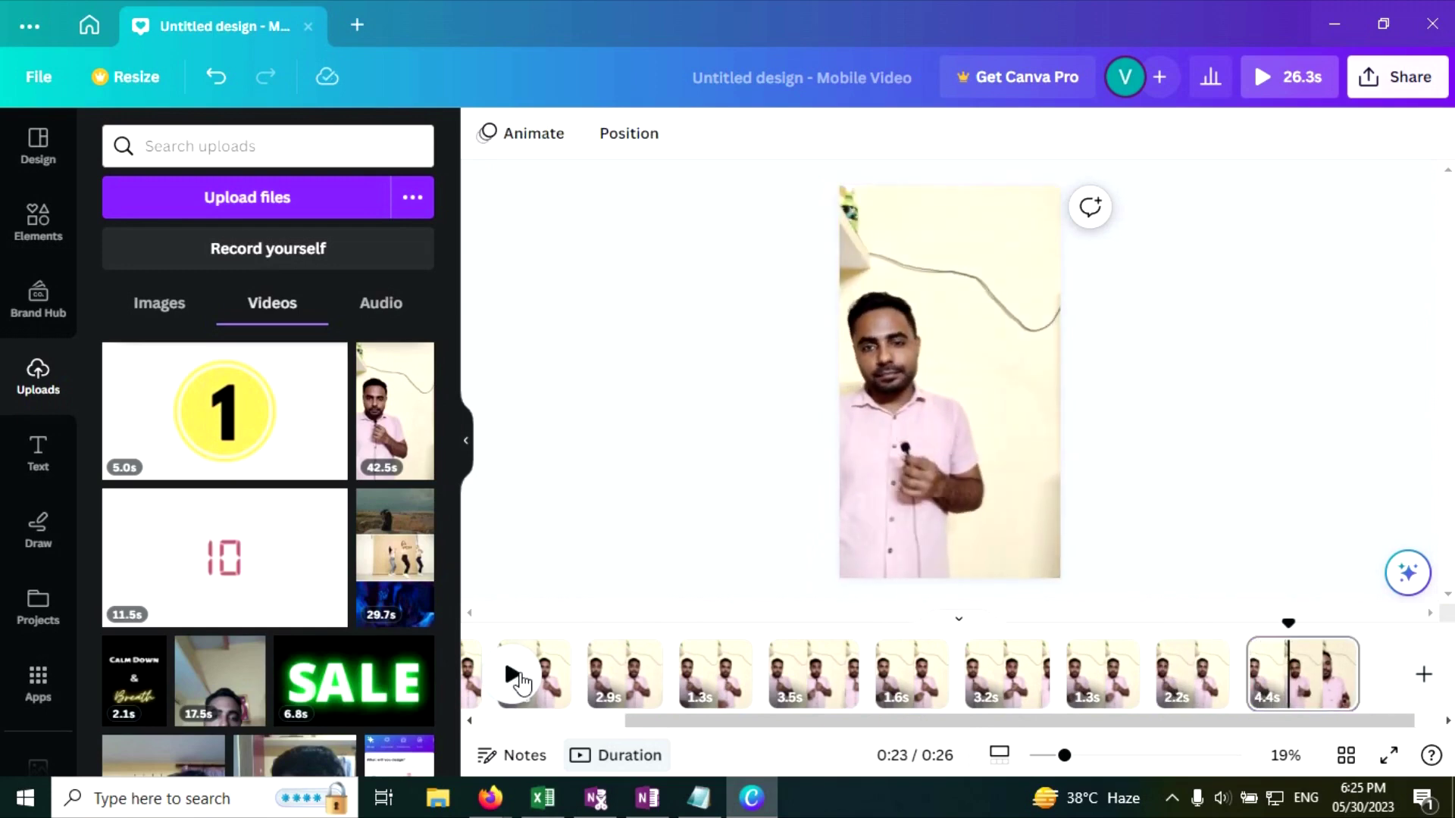
key(s)
click(1363, 670)
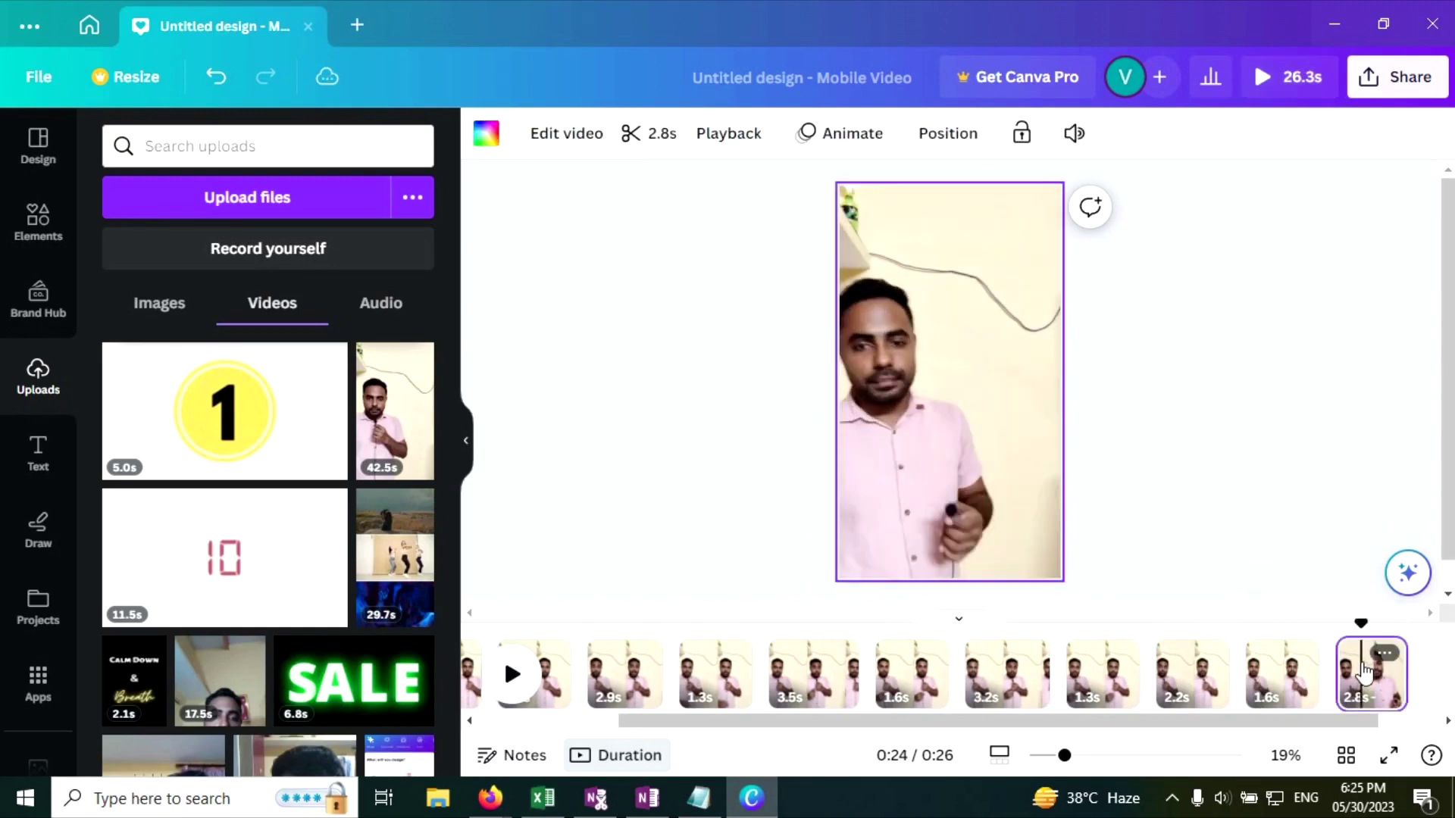
key(Delete)
Check the finished segments one by one from the start of the timeline and return to the first clip.
drag(1066, 729, 685, 731)
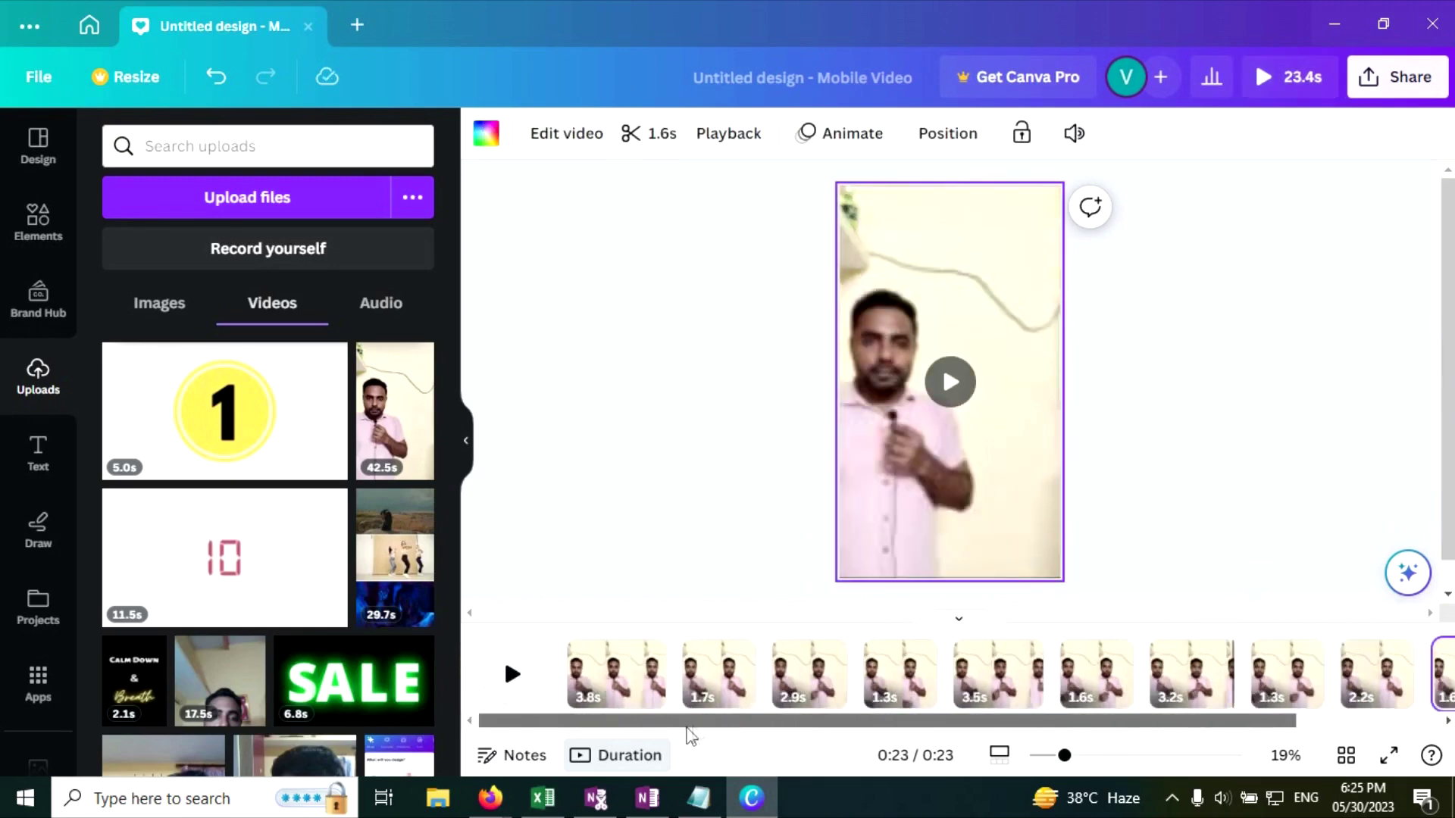
click(615, 675)
click(716, 680)
click(807, 676)
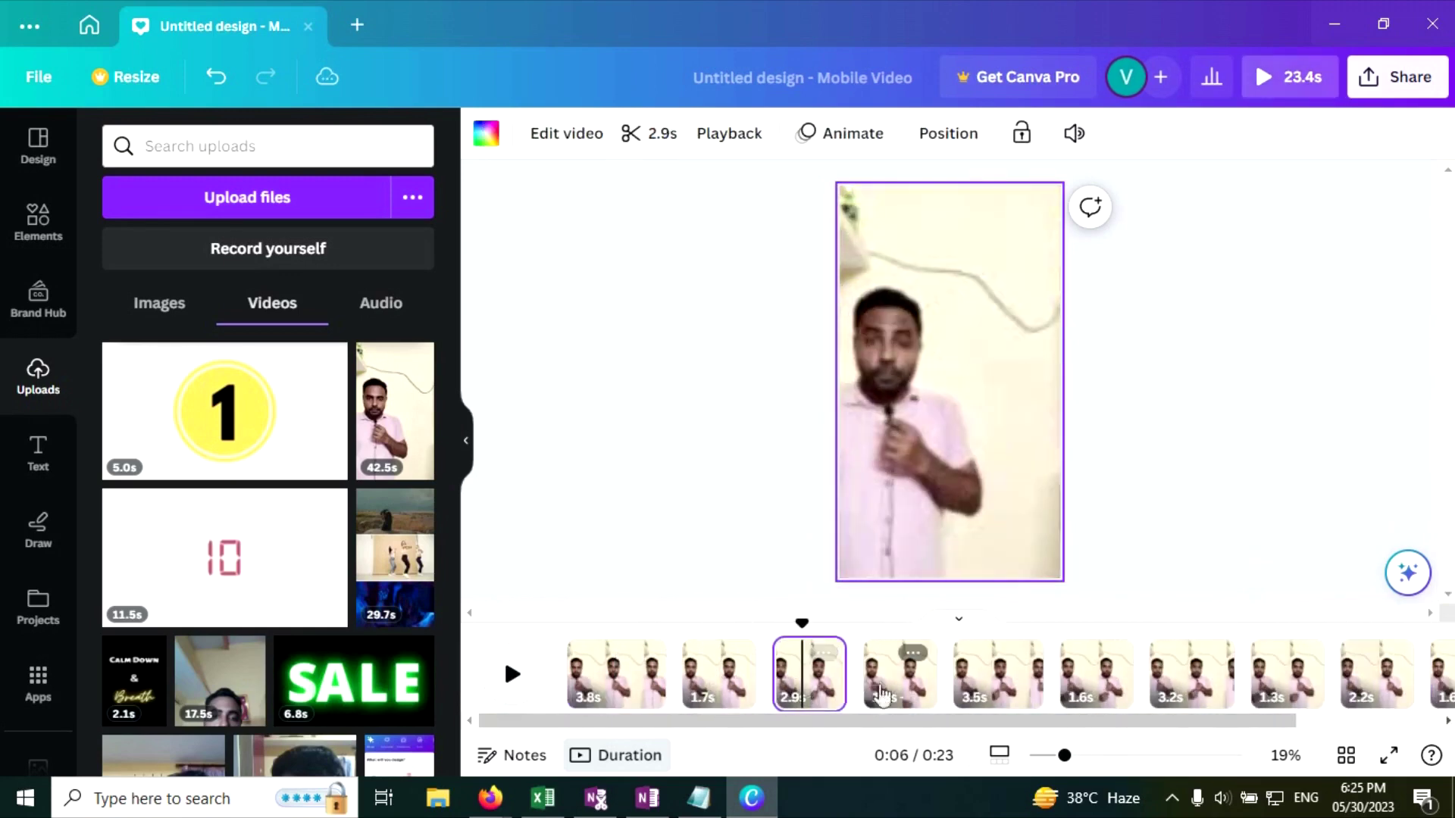
click(900, 677)
click(983, 693)
click(1096, 674)
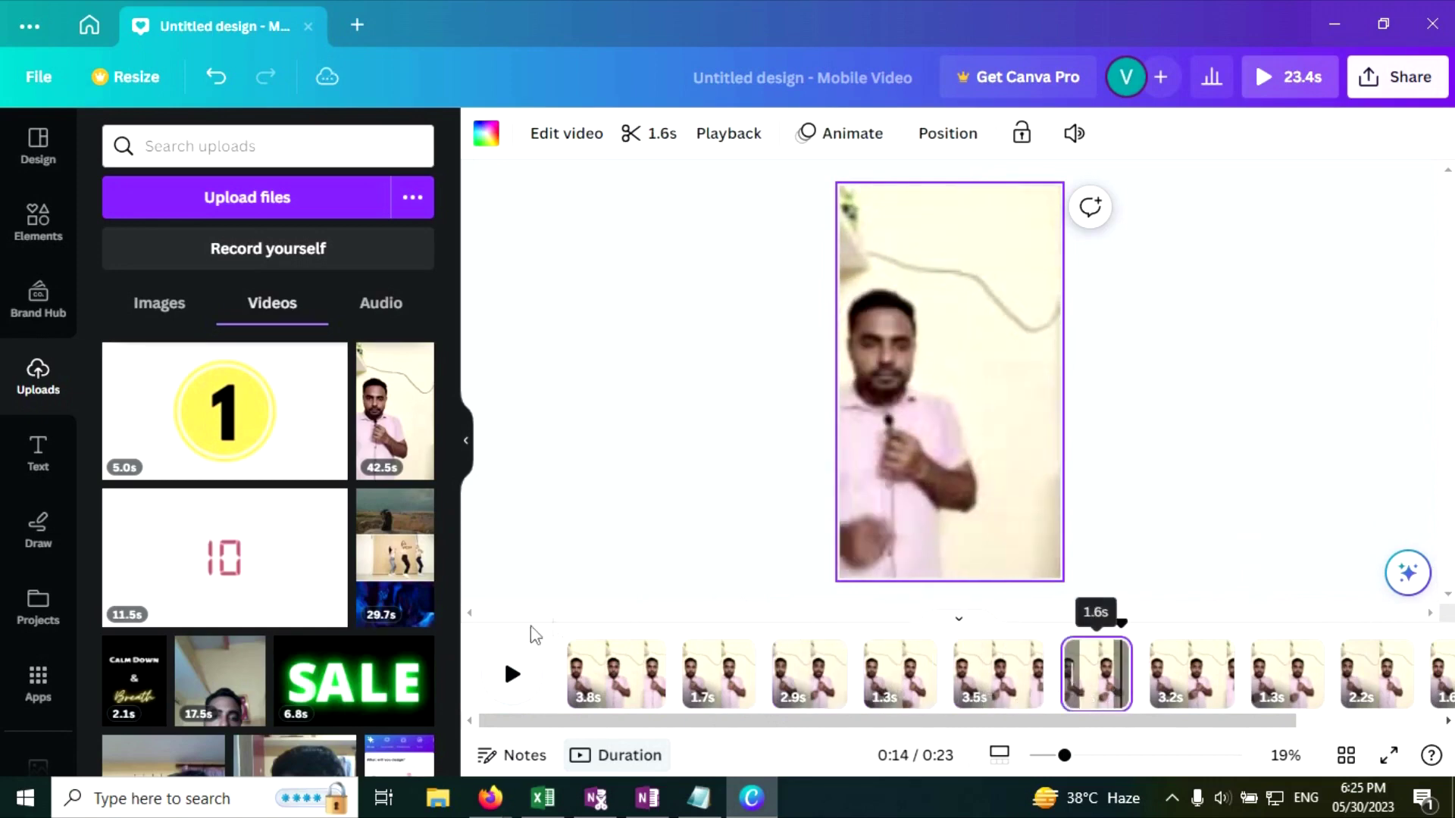
click(610, 671)
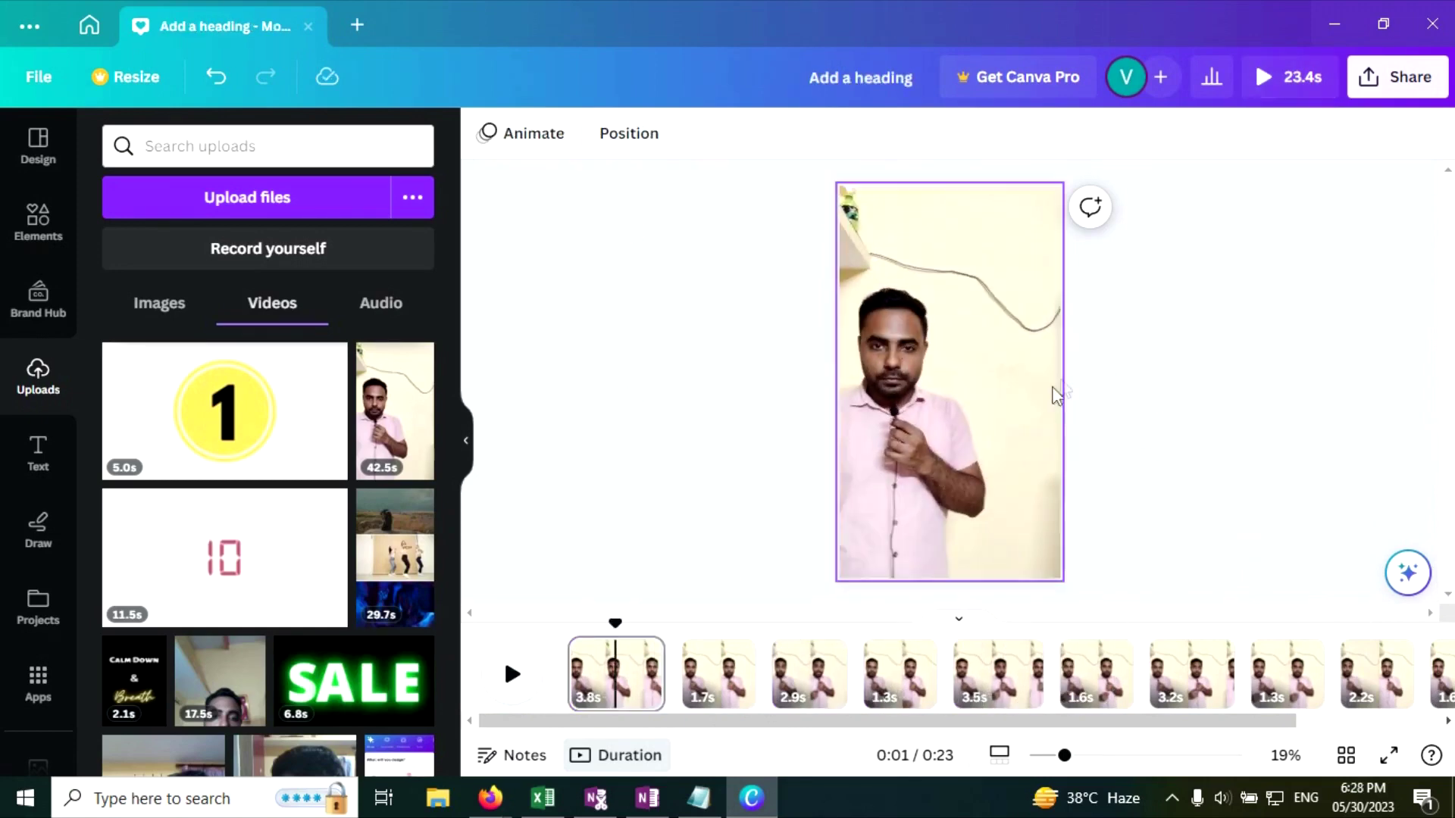
Add a heading to the first clip and place it above the man's head.
click(1007, 390)
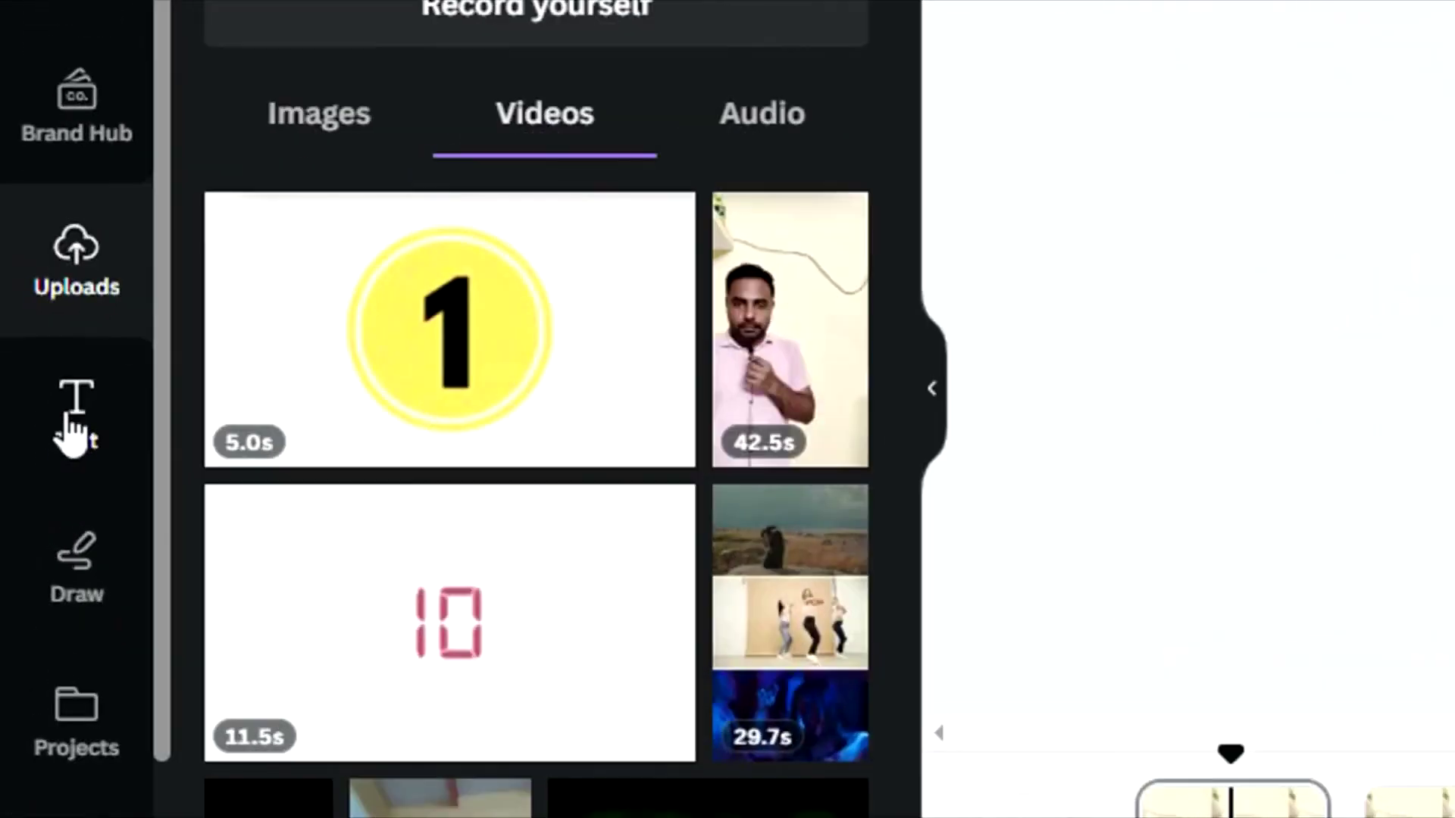
click(74, 428)
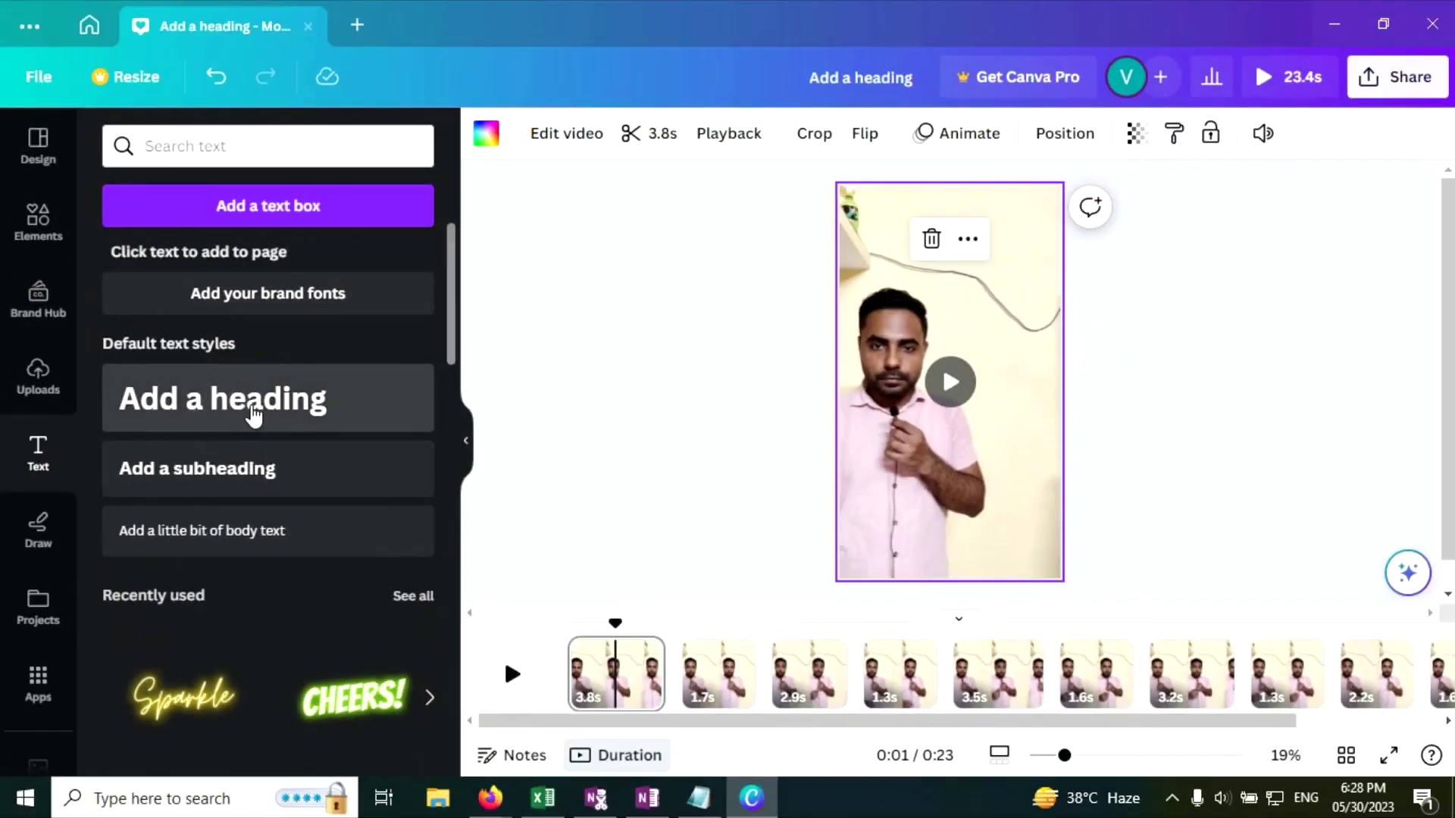
click(254, 415)
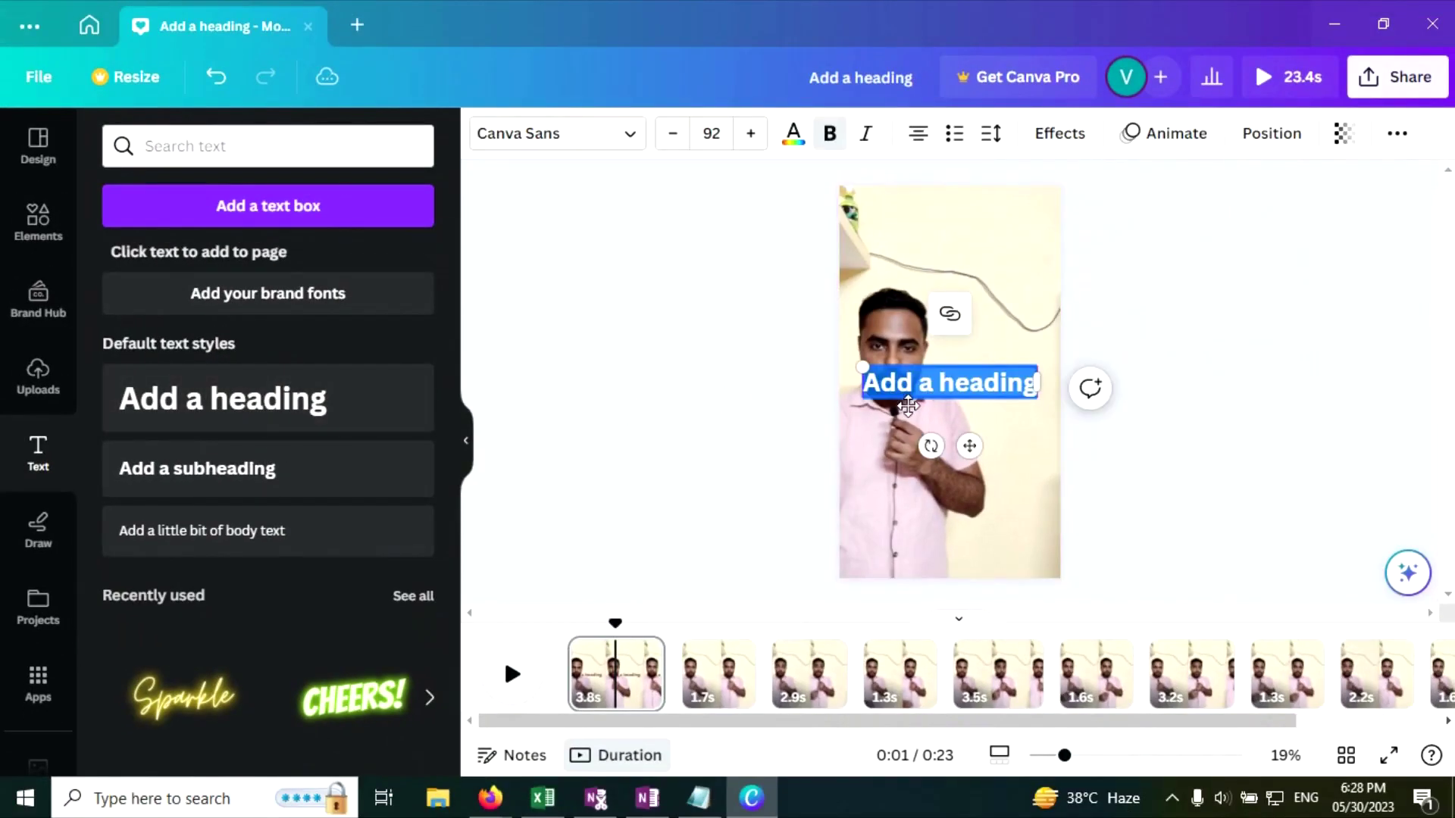
drag(967, 447, 968, 312)
Copy "What is the smallest mammal in the world?" from Notepad and replace the heading text with it.
click(698, 798)
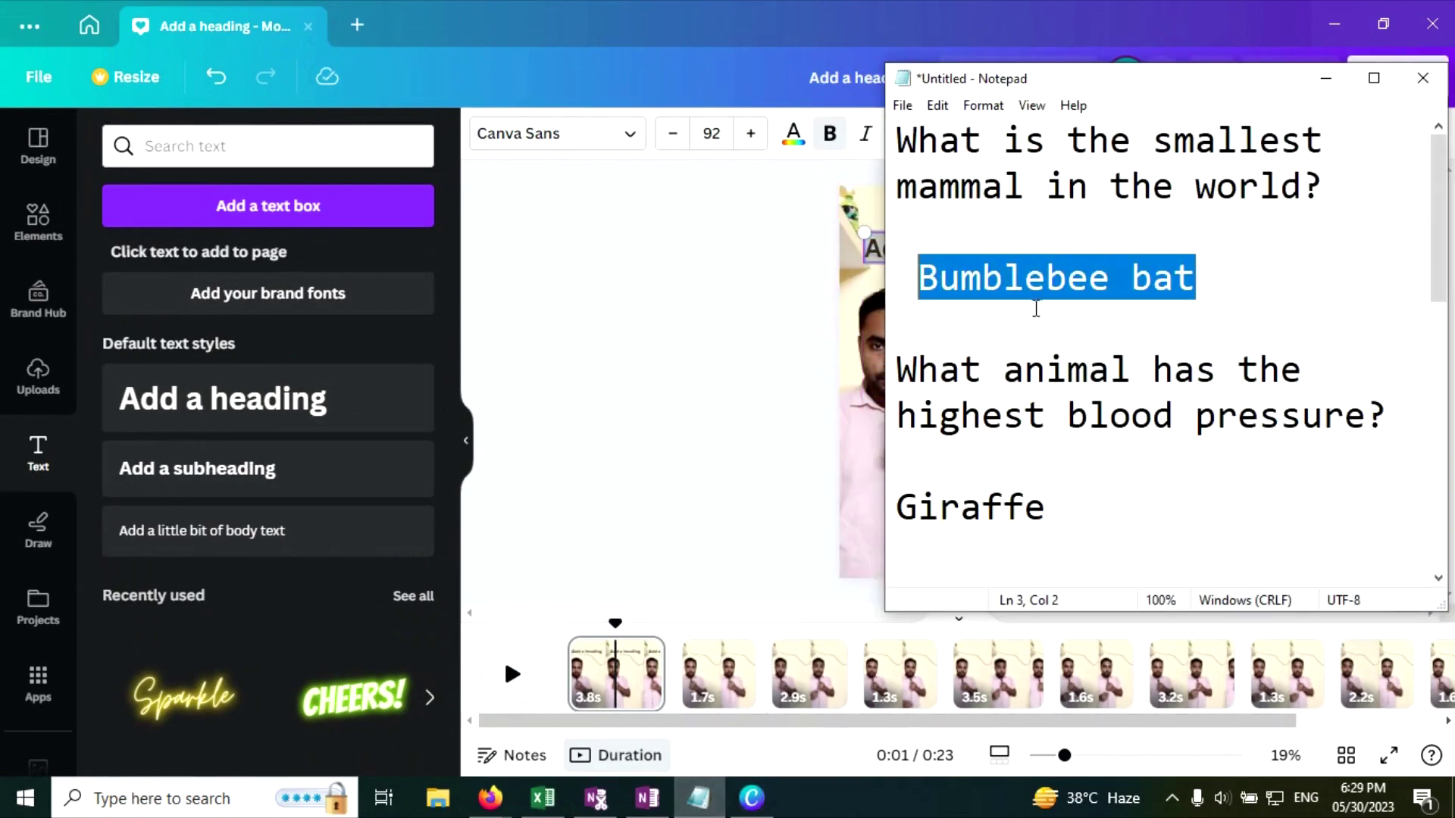
click(1046, 282)
drag(1322, 185, 920, 148)
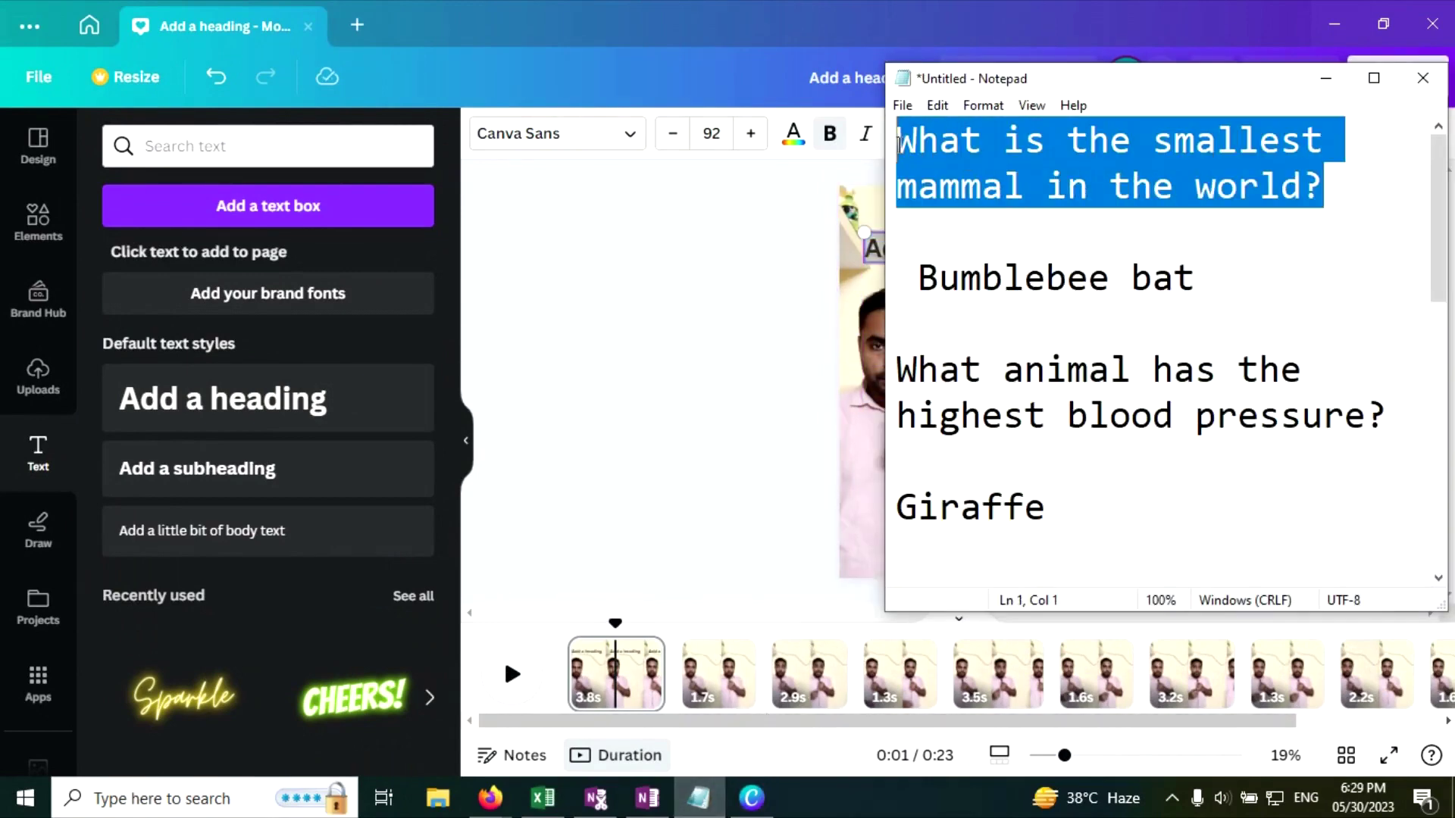
click(750, 9)
double_click(967, 248)
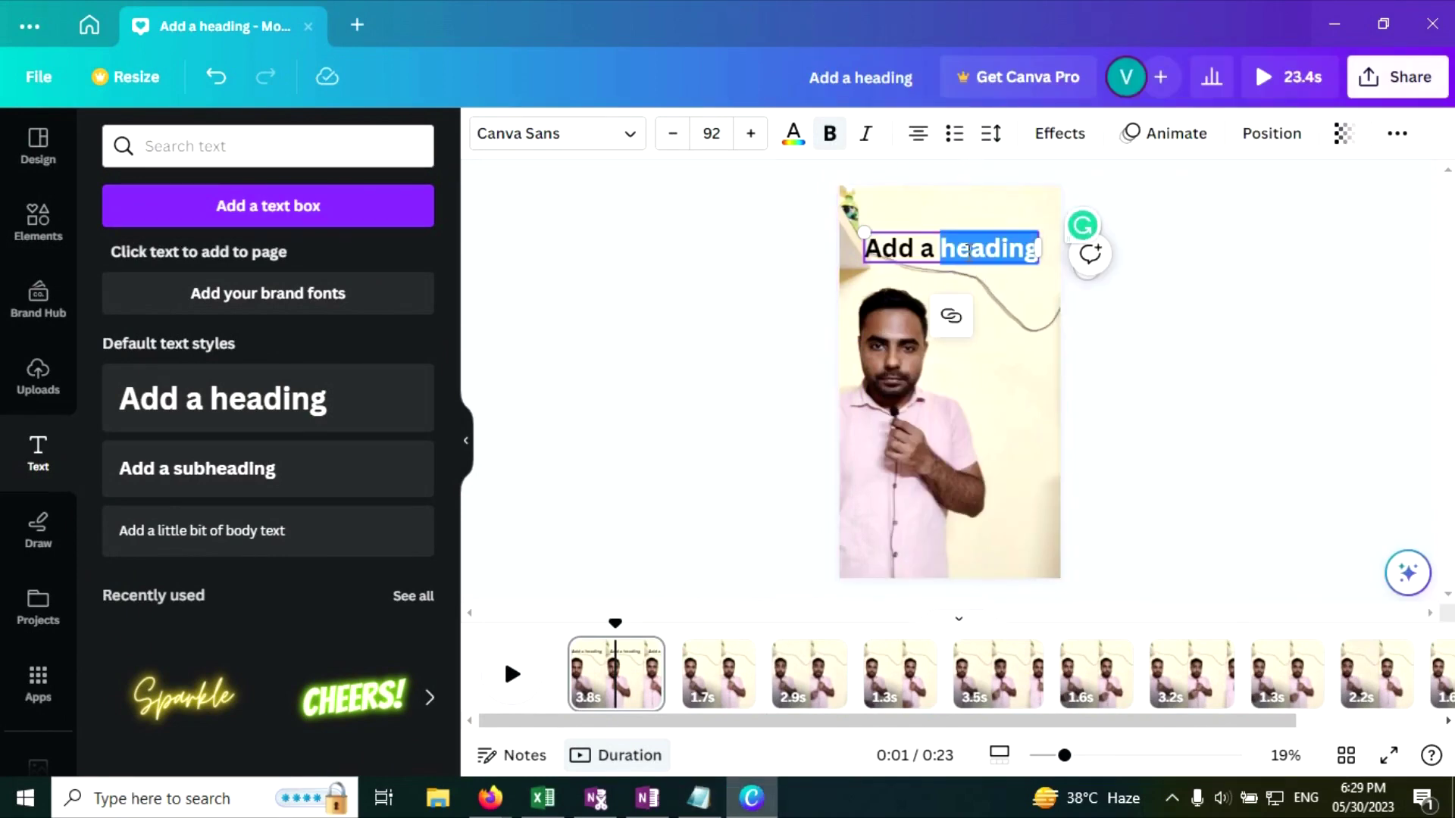
key(ctrl+a)
text(What is the smallest mammal in the world?)
Left-align the question text and reduce its font size to 67.
key(ctrl+a)
key(ctrl+shift+l)
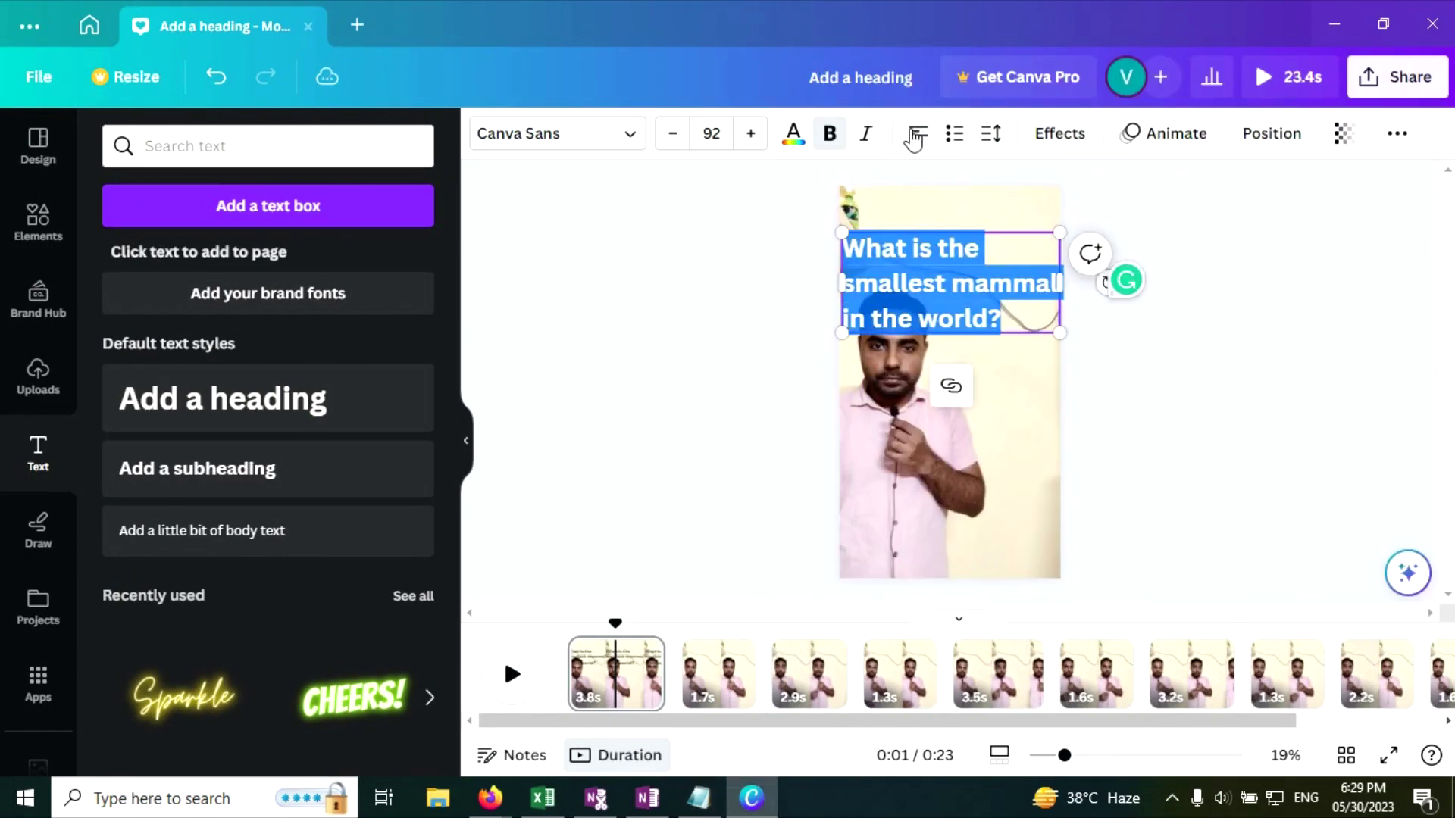
click(672, 135)
click(672, 135)
click(673, 135)
click(672, 135)
click(672, 135)
click(672, 135)
click(672, 135)
click(672, 135)
click(672, 135)
click(672, 134)
Adjust the position of the question text so both lines fit within the frame above the man's head.
click(1270, 328)
drag(954, 273, 967, 274)
click(1337, 454)
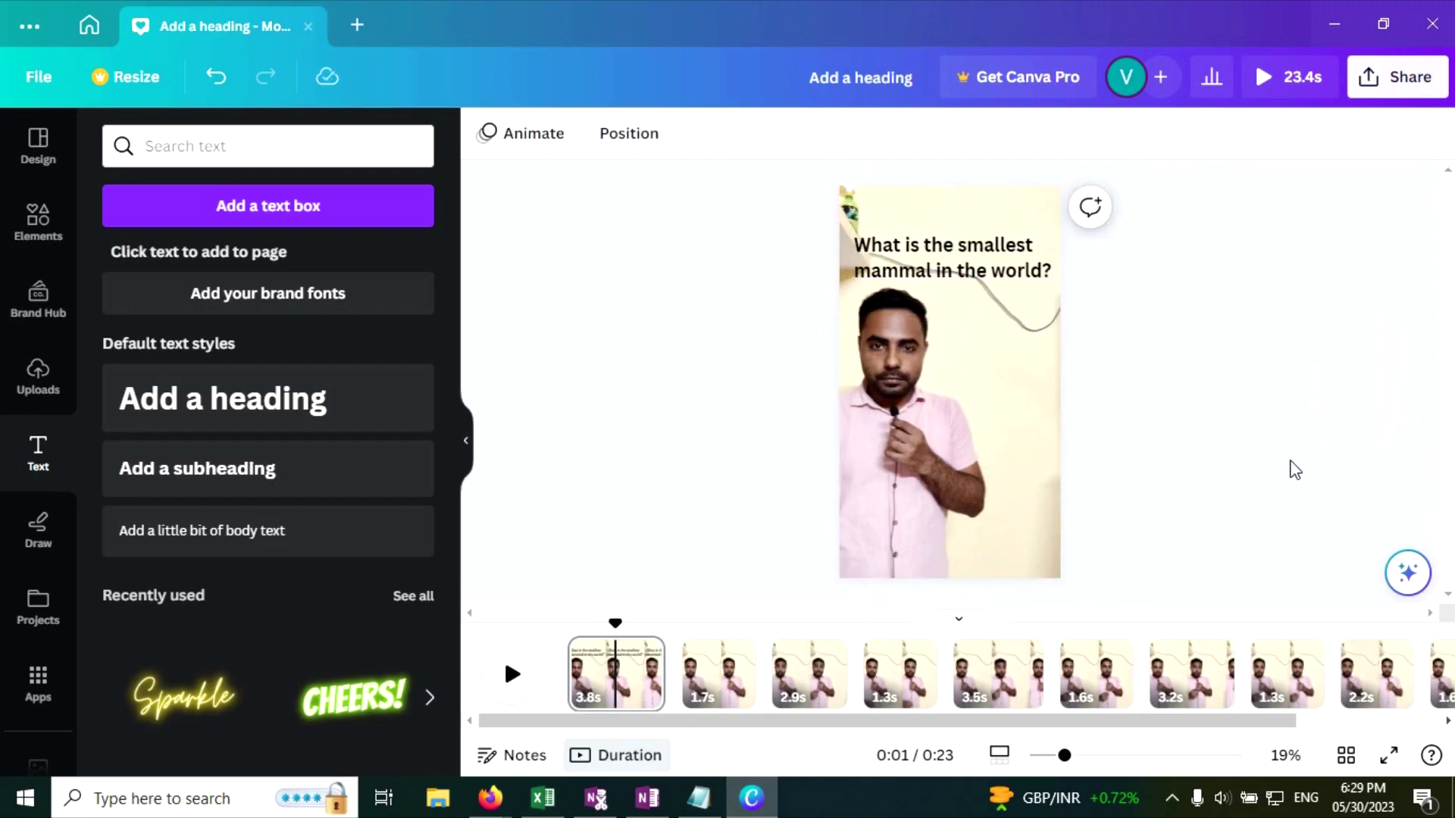
click(971, 299)
drag(949, 271, 944, 268)
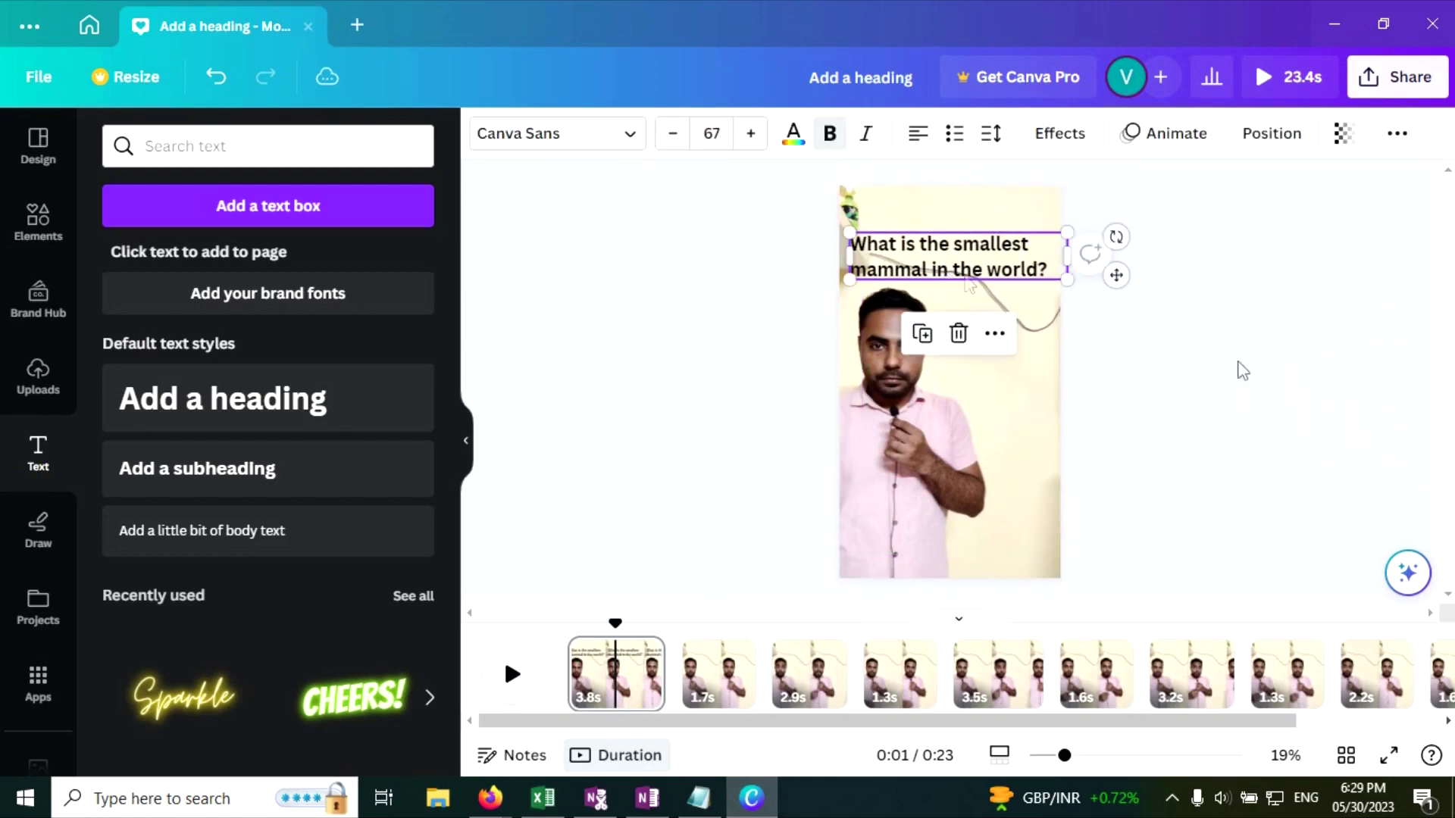
click(999, 388)
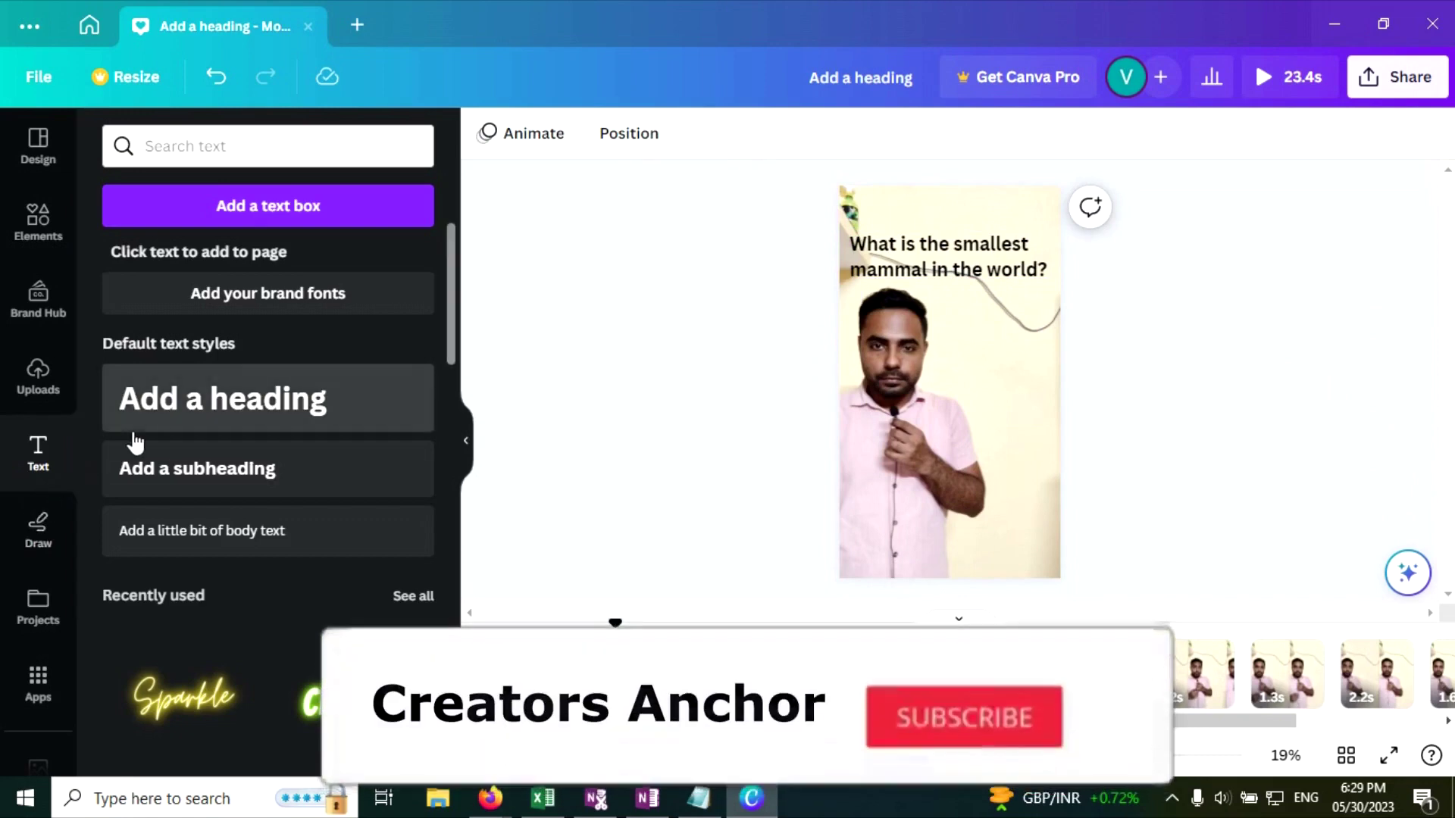
Copy the question text from the first clip and paste it onto the 1.7 s clip.
click(930, 356)
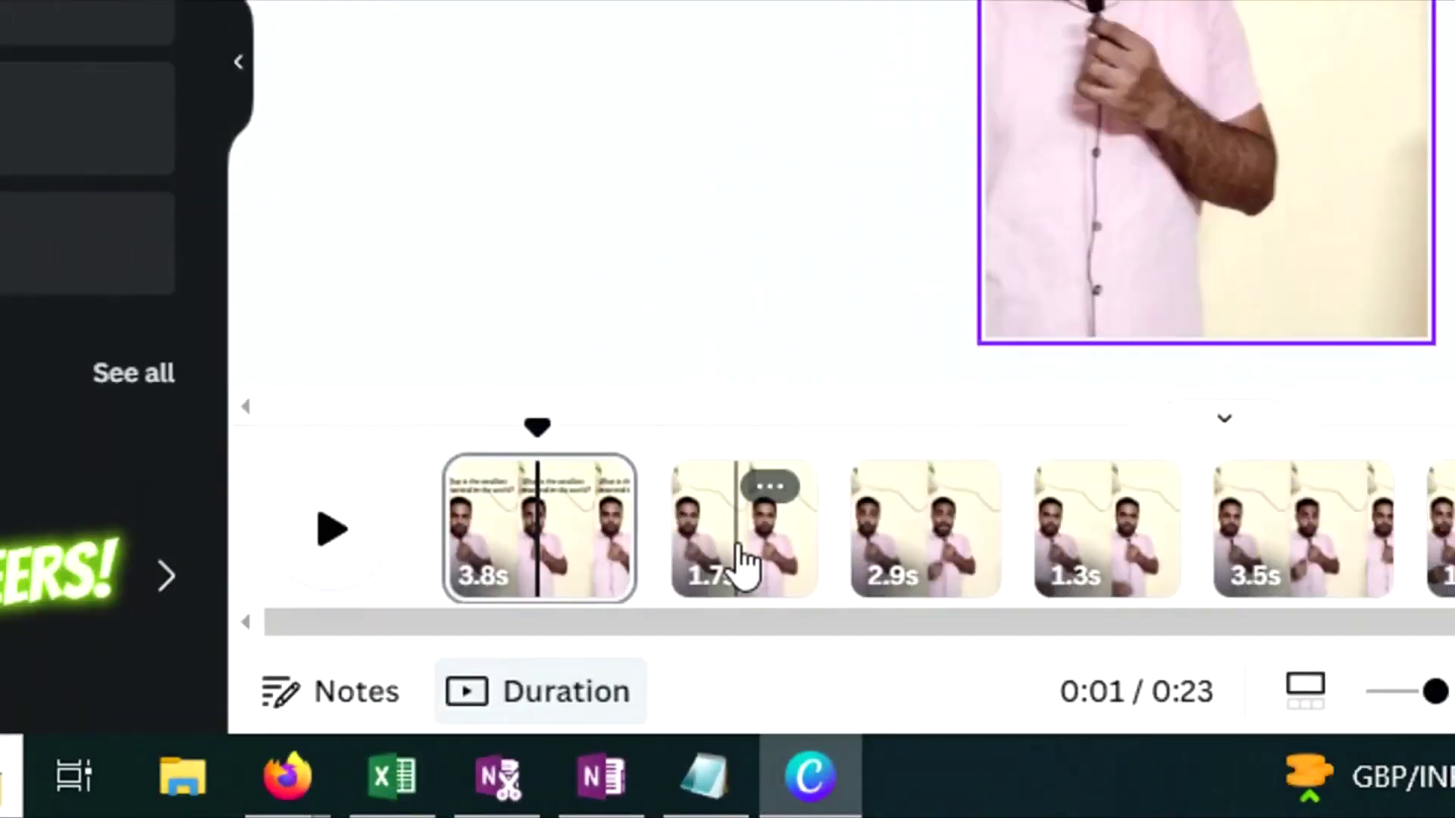
click(722, 684)
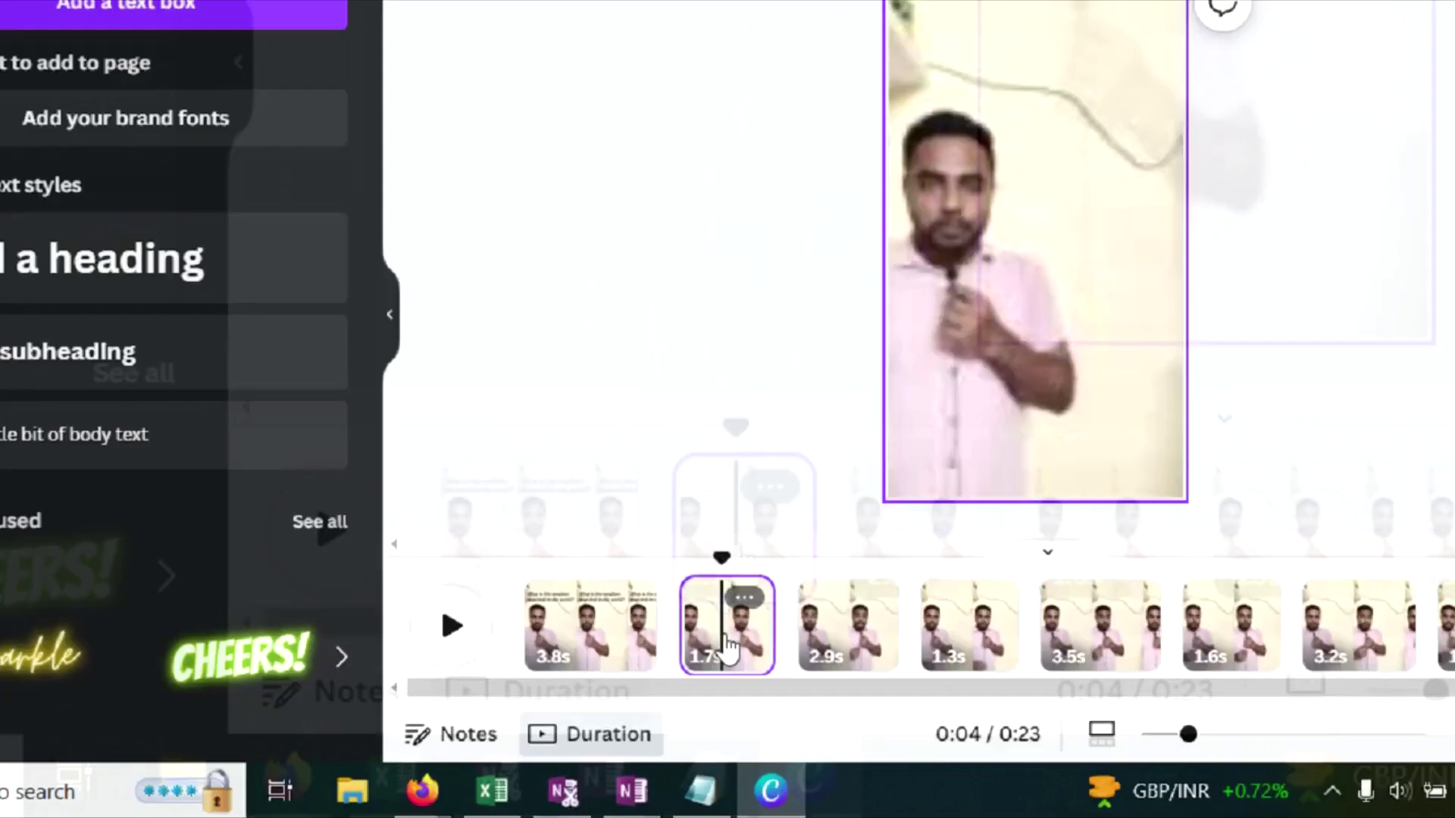
click(619, 659)
right_click(938, 271)
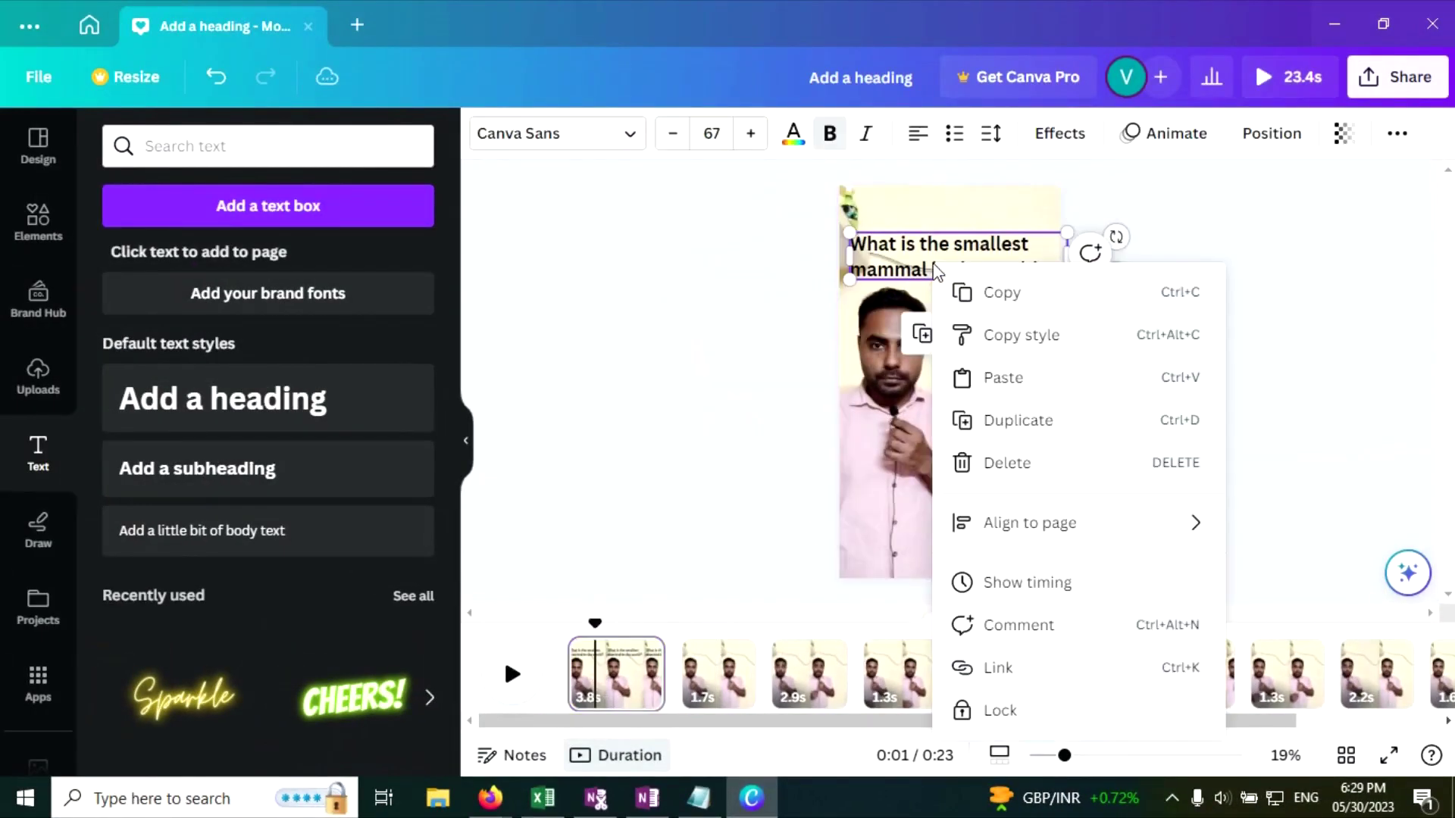
click(987, 312)
click(719, 670)
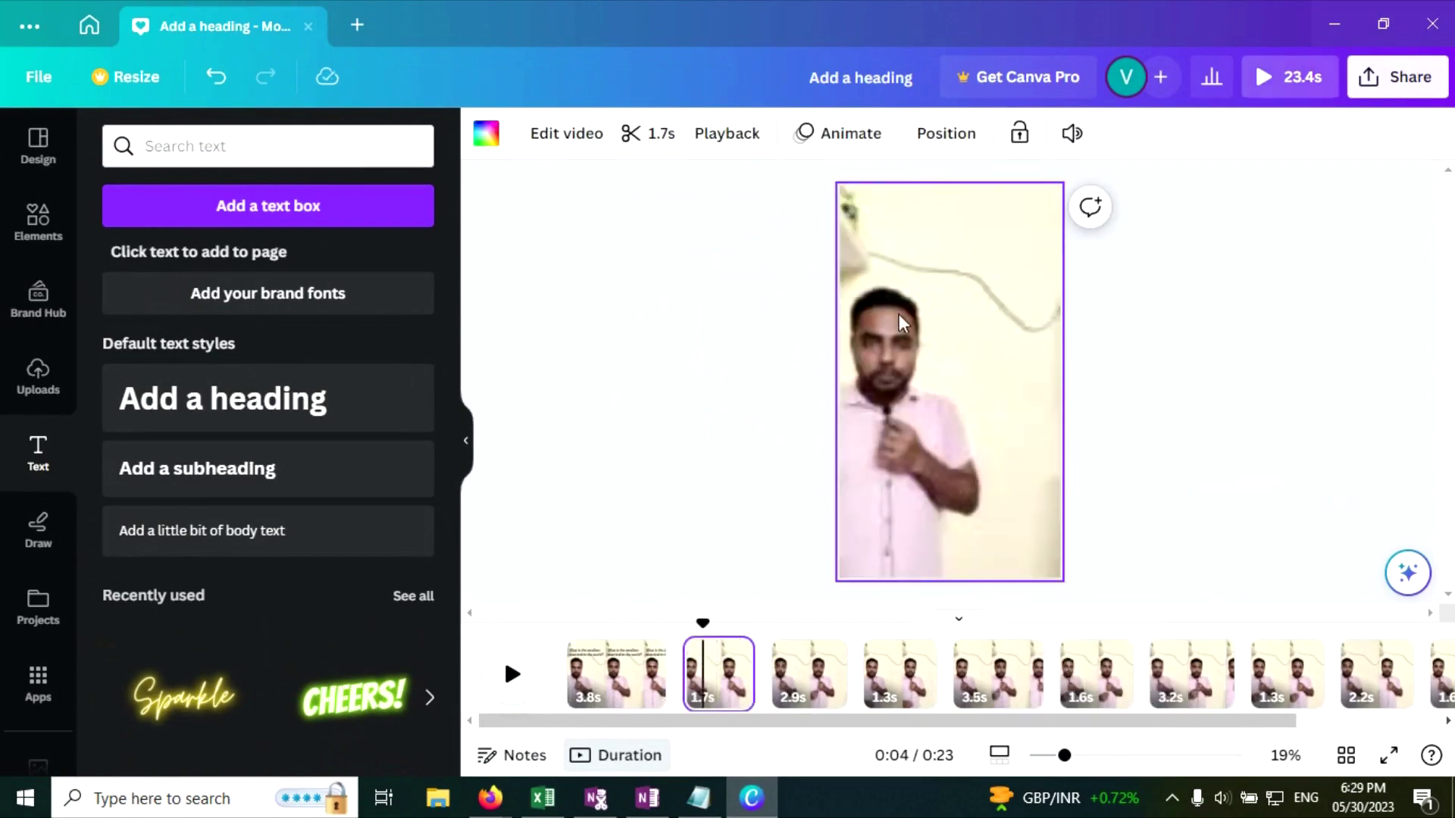
key(ctrl+v)
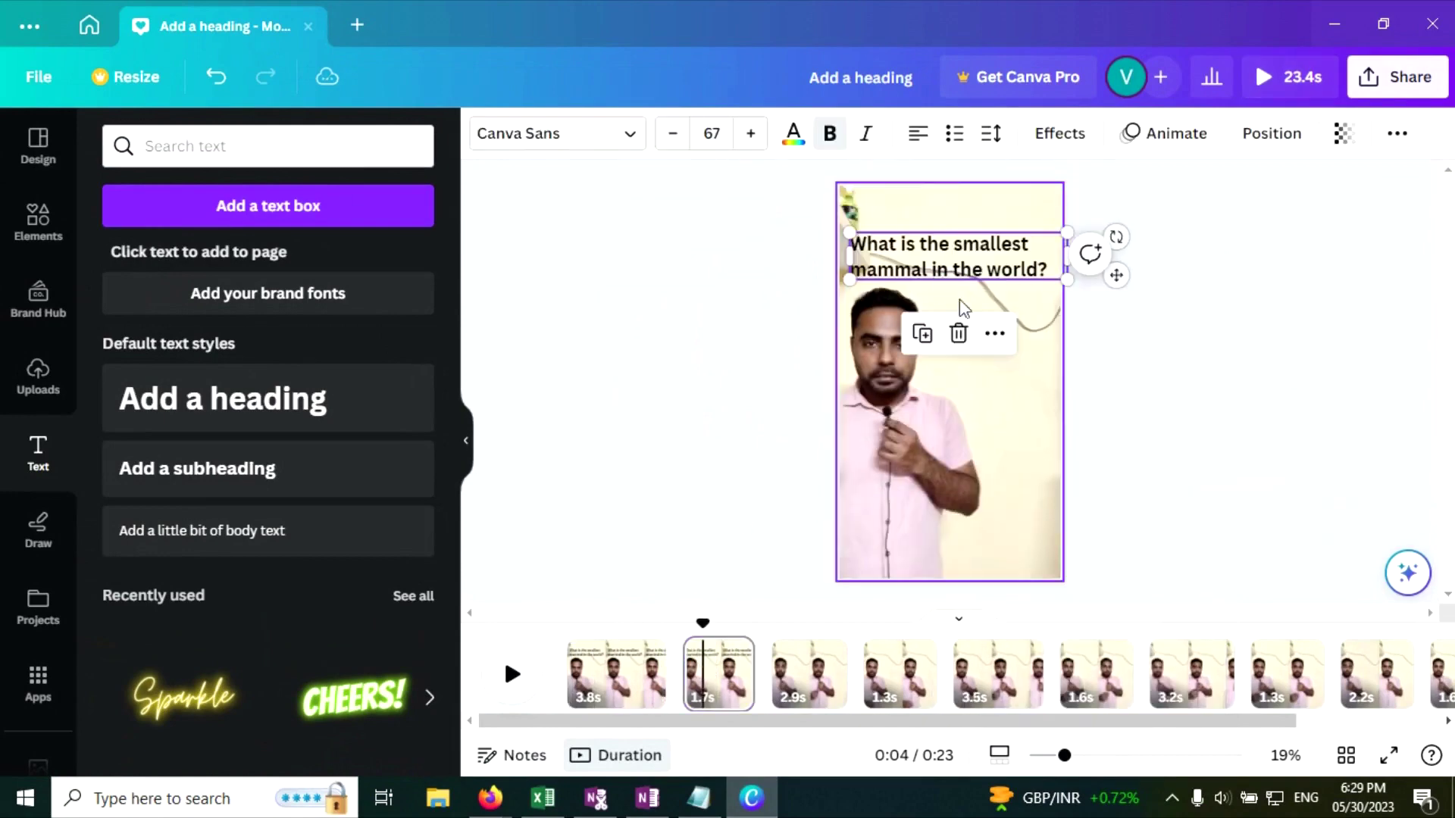
click(1171, 417)
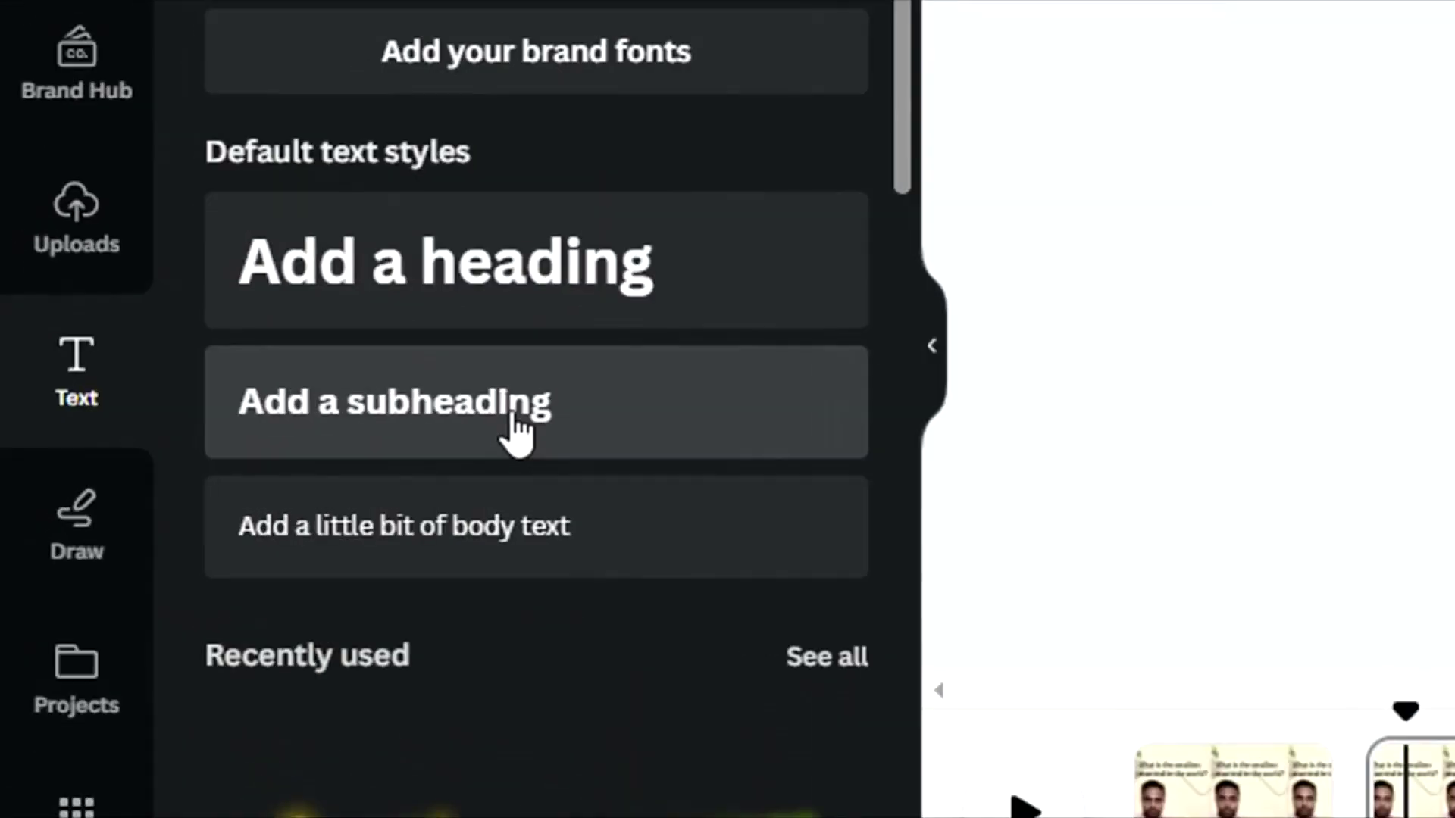
Add a subheading beside the man's face on the 1.7 s clip and replace its text with "Bumblebee bat" copied from Notepad.
click(273, 482)
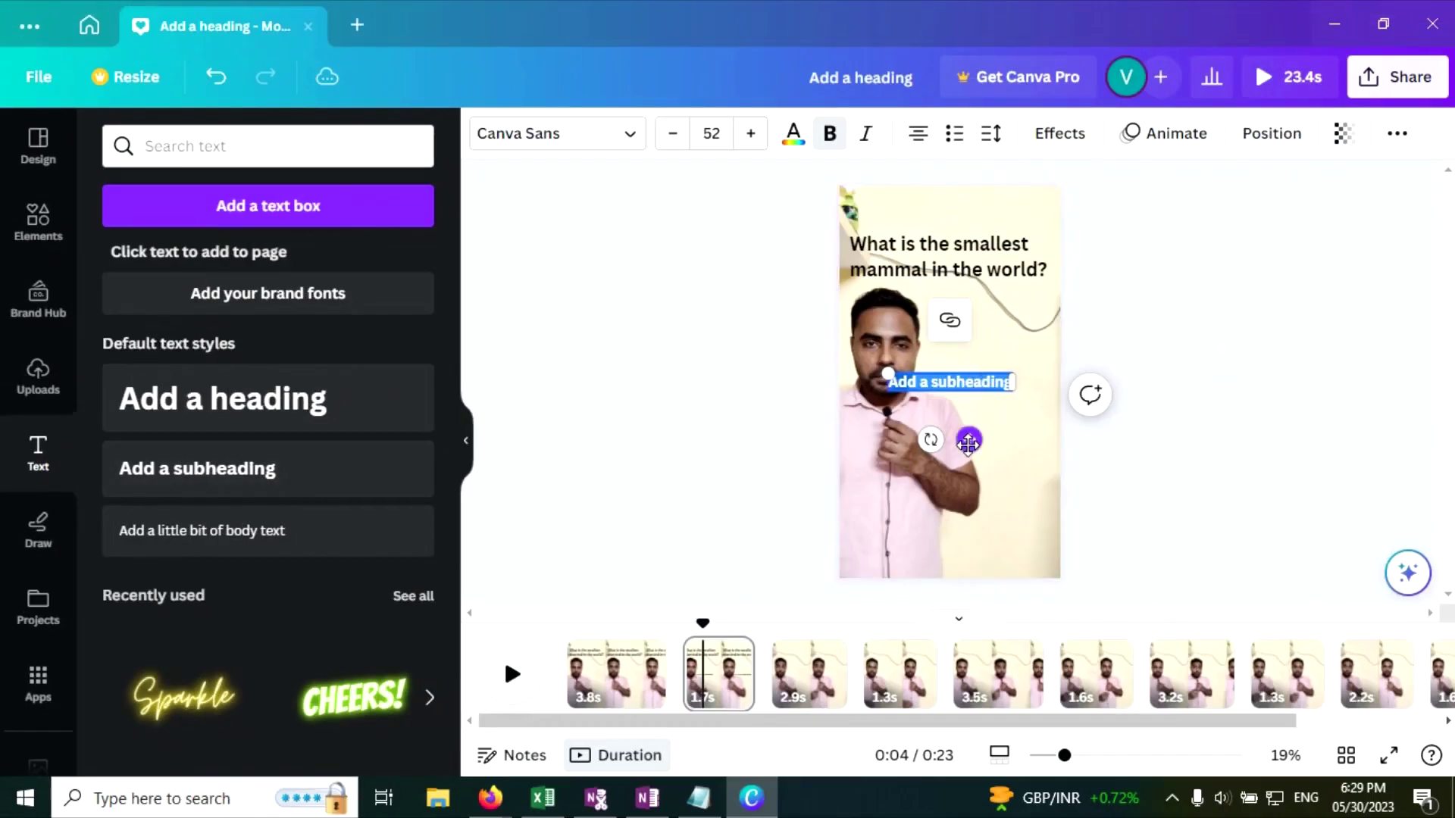
drag(968, 444, 1015, 411)
click(698, 798)
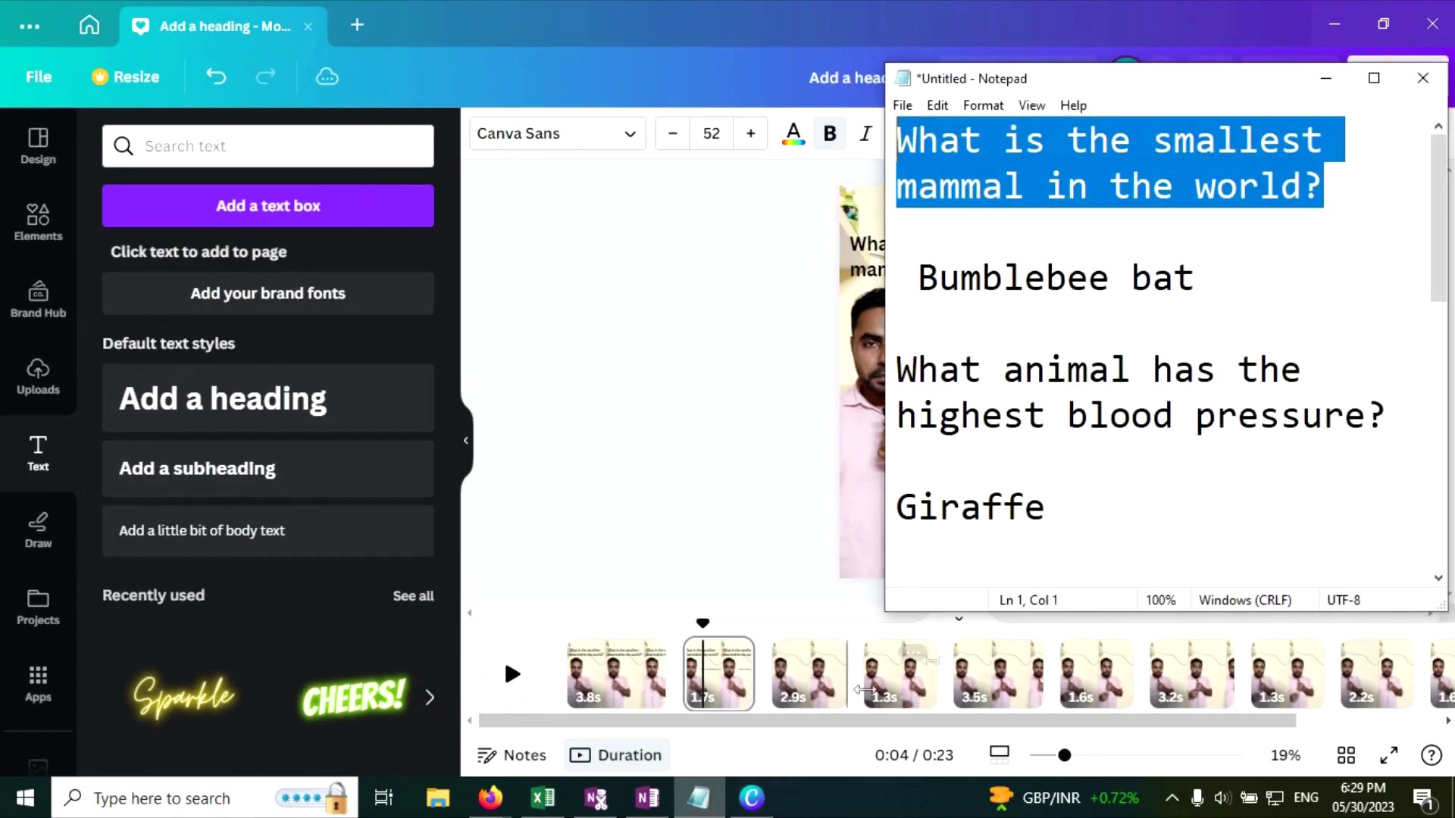
drag(1196, 278, 926, 280)
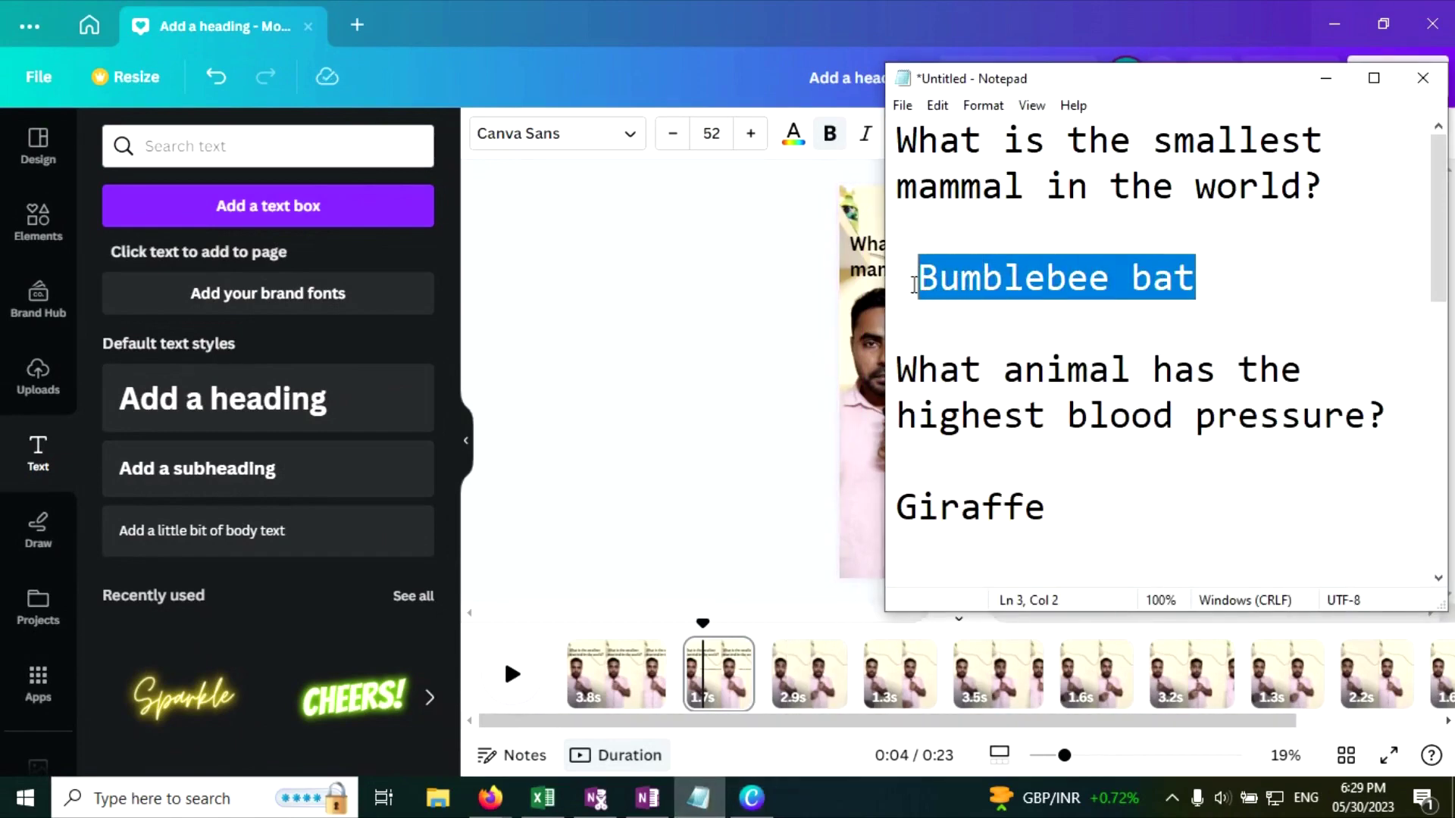
key(alt+Tab)
double_click(1001, 350)
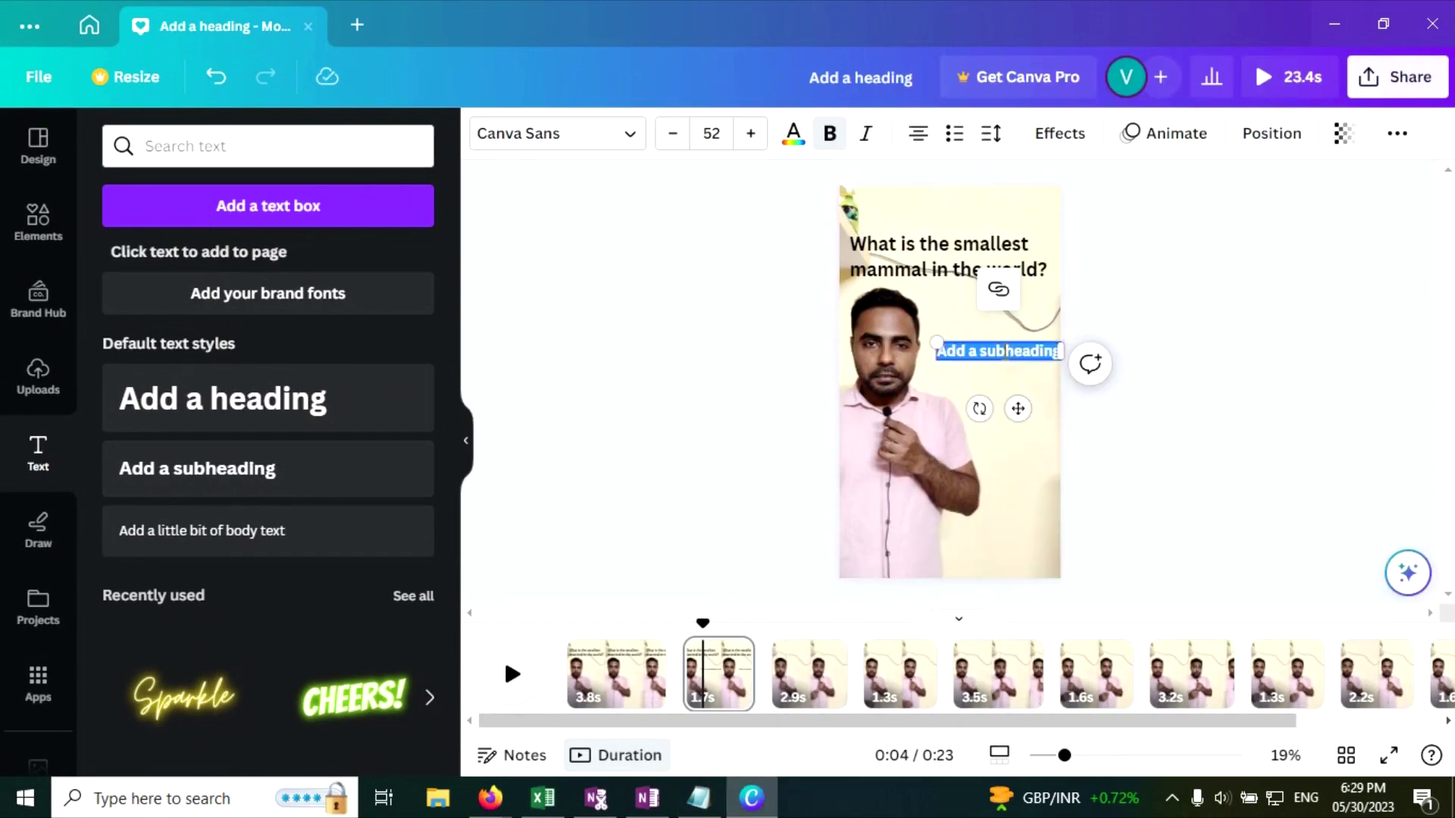
key(ctrl+v)
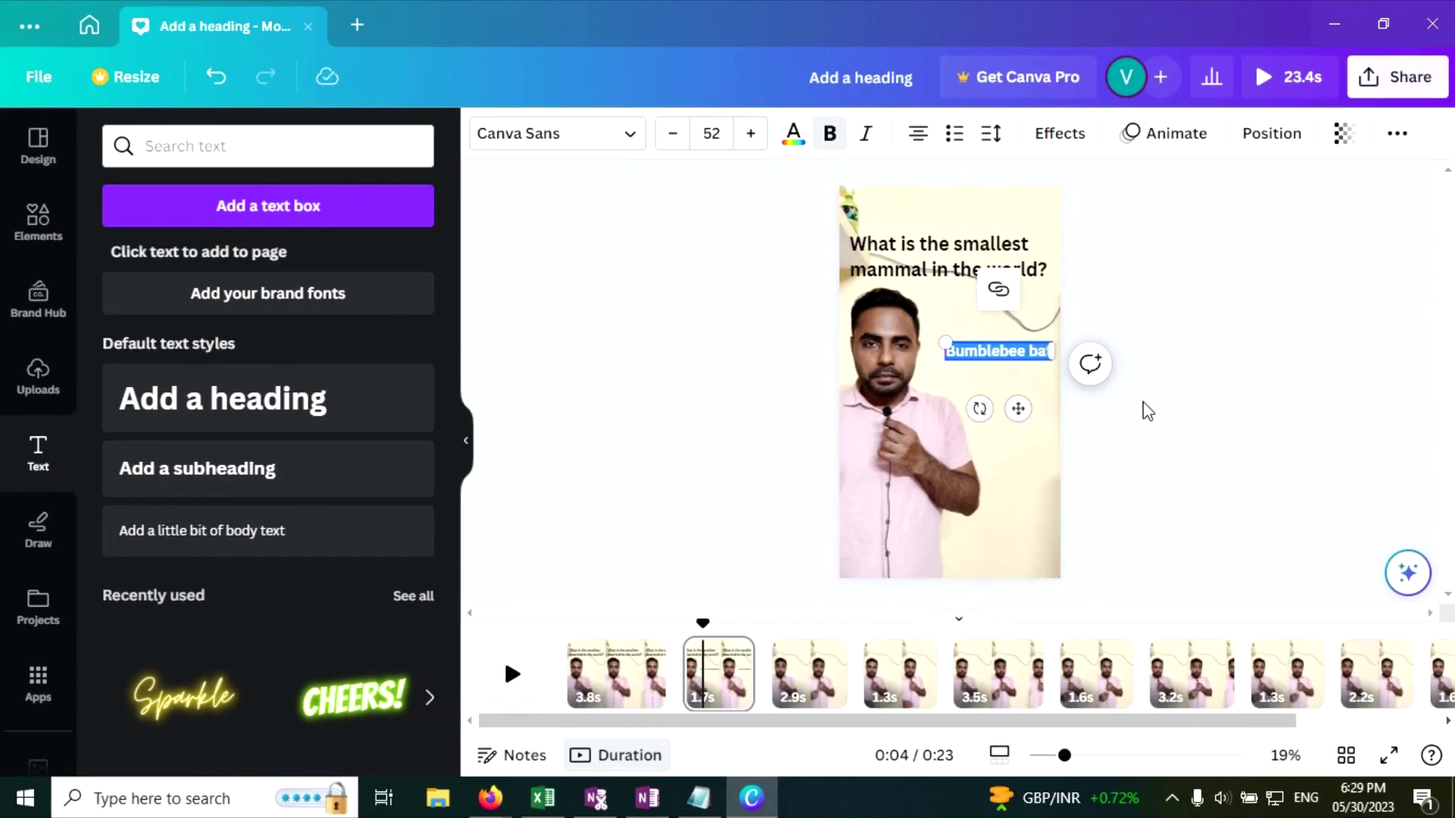
Apply the Background text effect to the "Bumblebee bat" answer and set its background color to light green.
click(1064, 134)
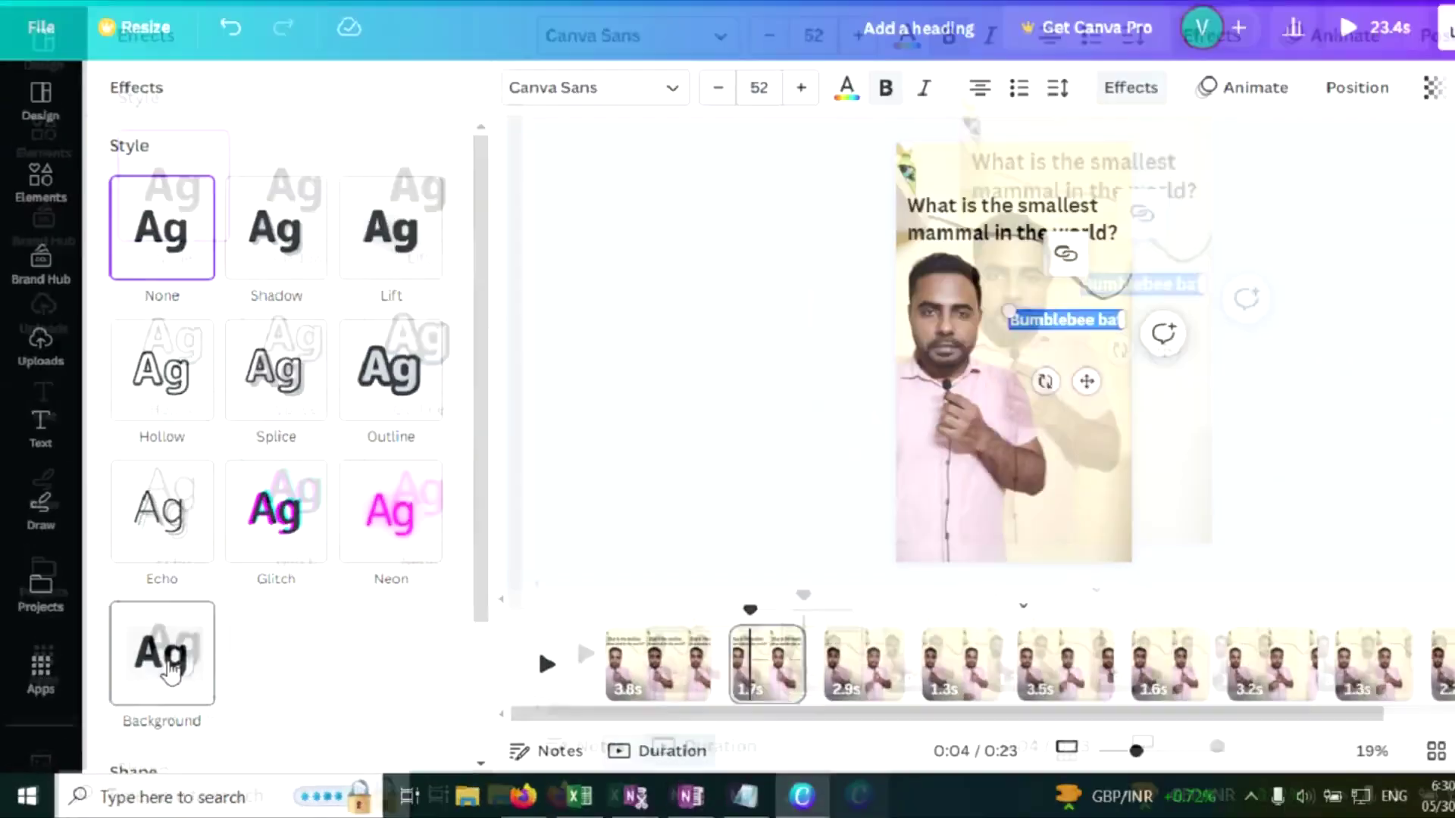
click(156, 678)
scroll(431, 648, down, 4)
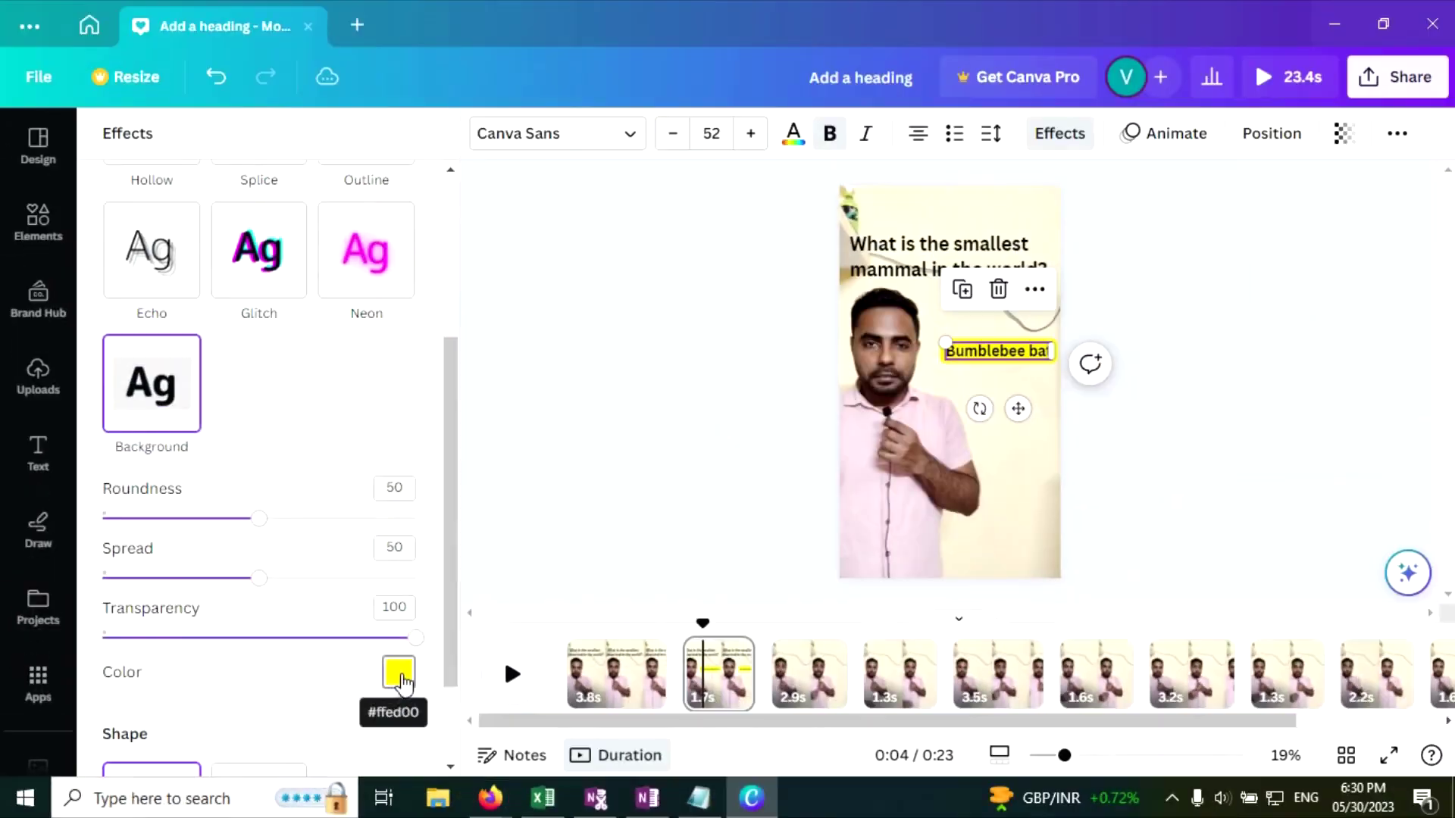
click(724, 527)
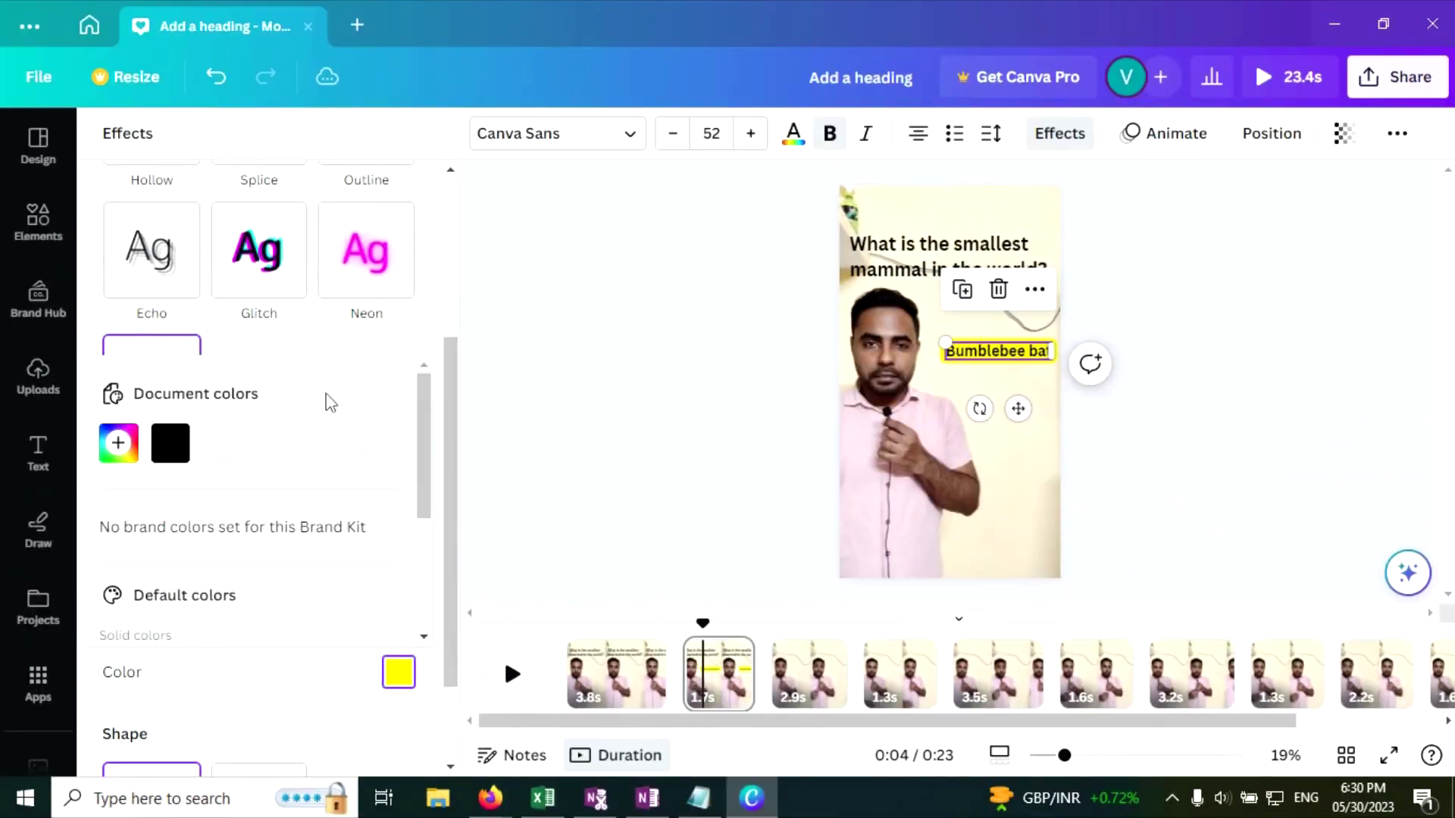
scroll(167, 494, down, 3)
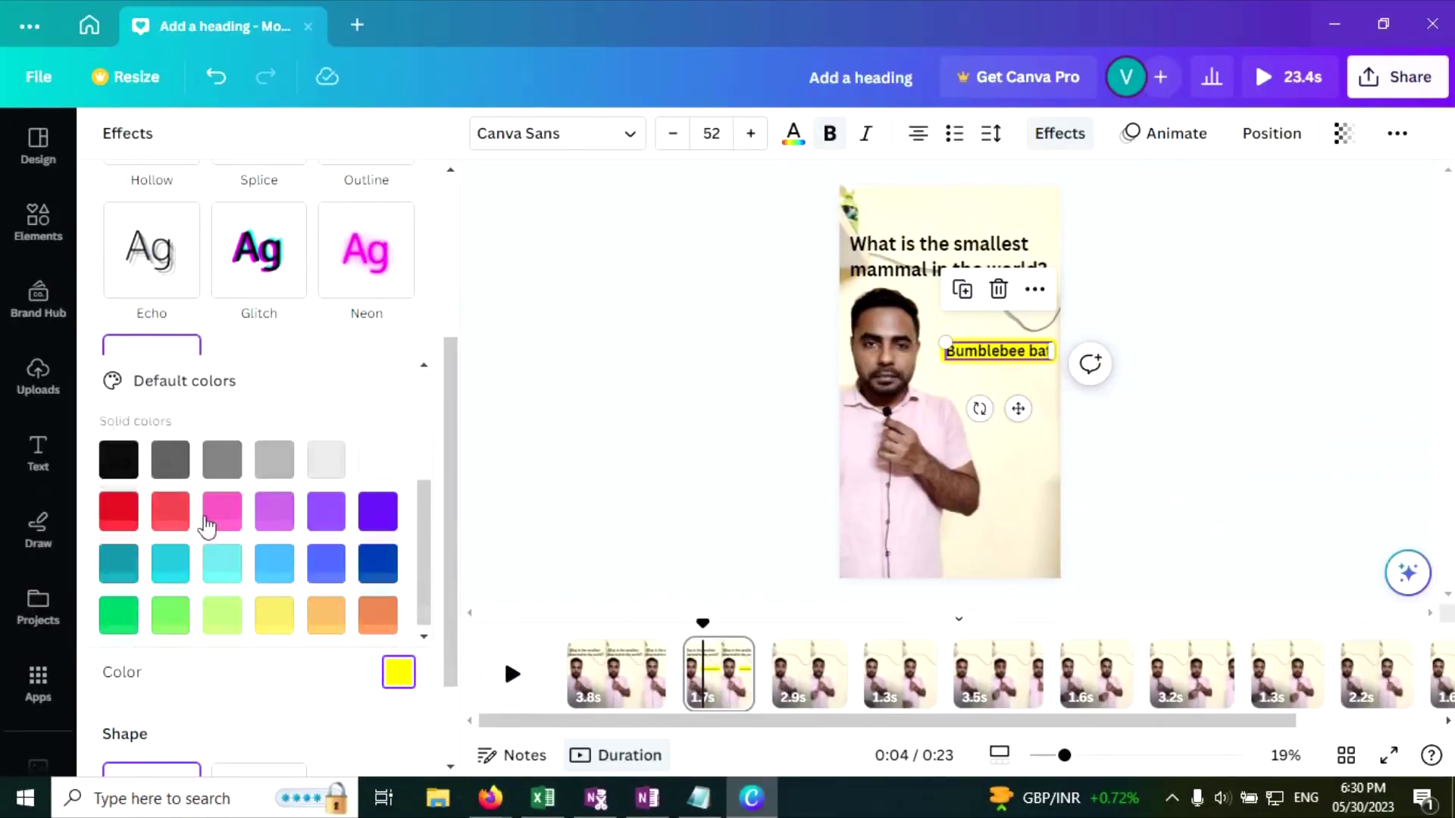
click(173, 611)
click(610, 493)
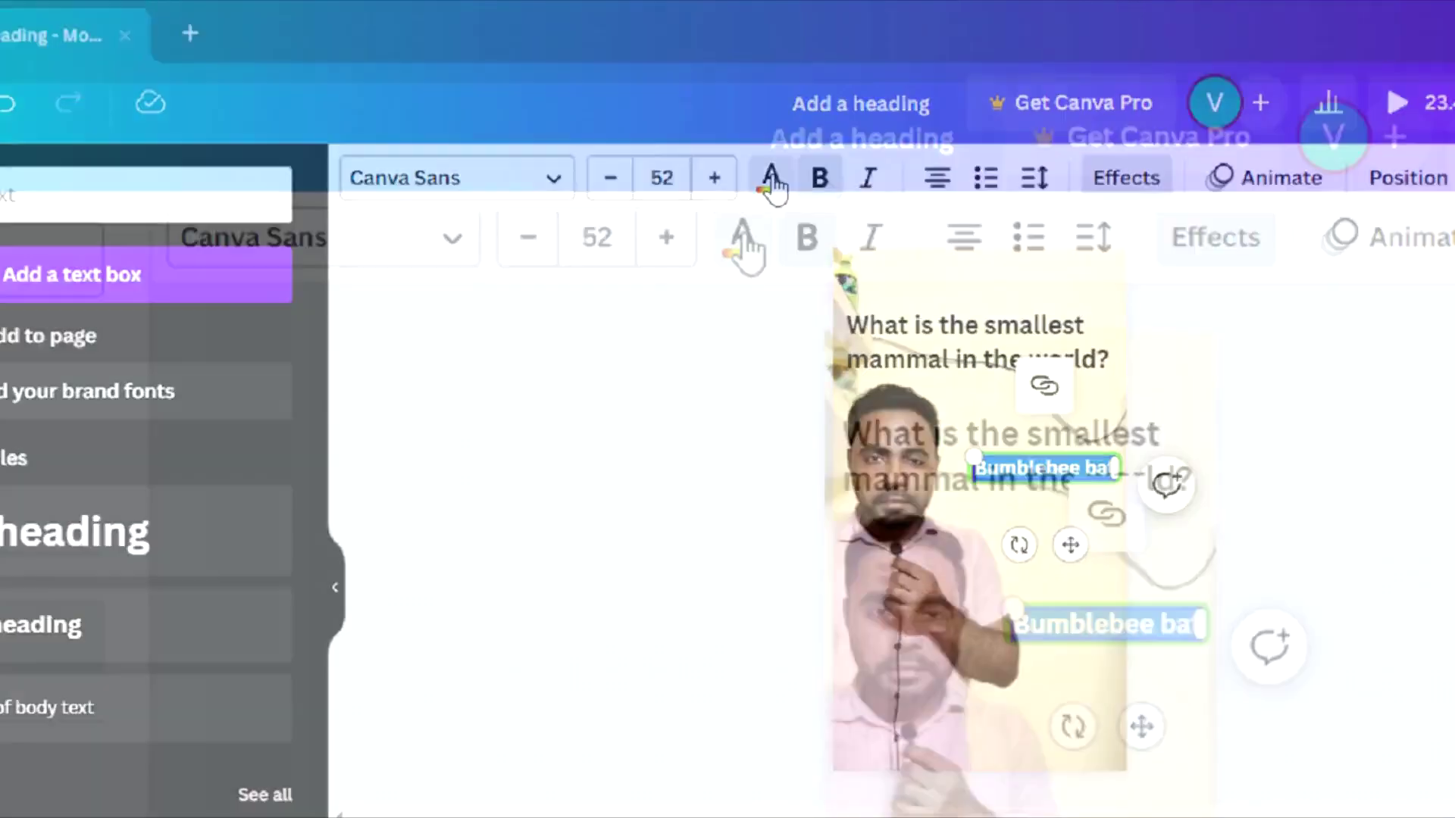
Change the "Bumblebee bat" text color to white and move the label slightly up beside the man's face.
click(793, 134)
click(256, 275)
click(1219, 403)
click(1257, 485)
drag(984, 345, 982, 330)
click(1328, 428)
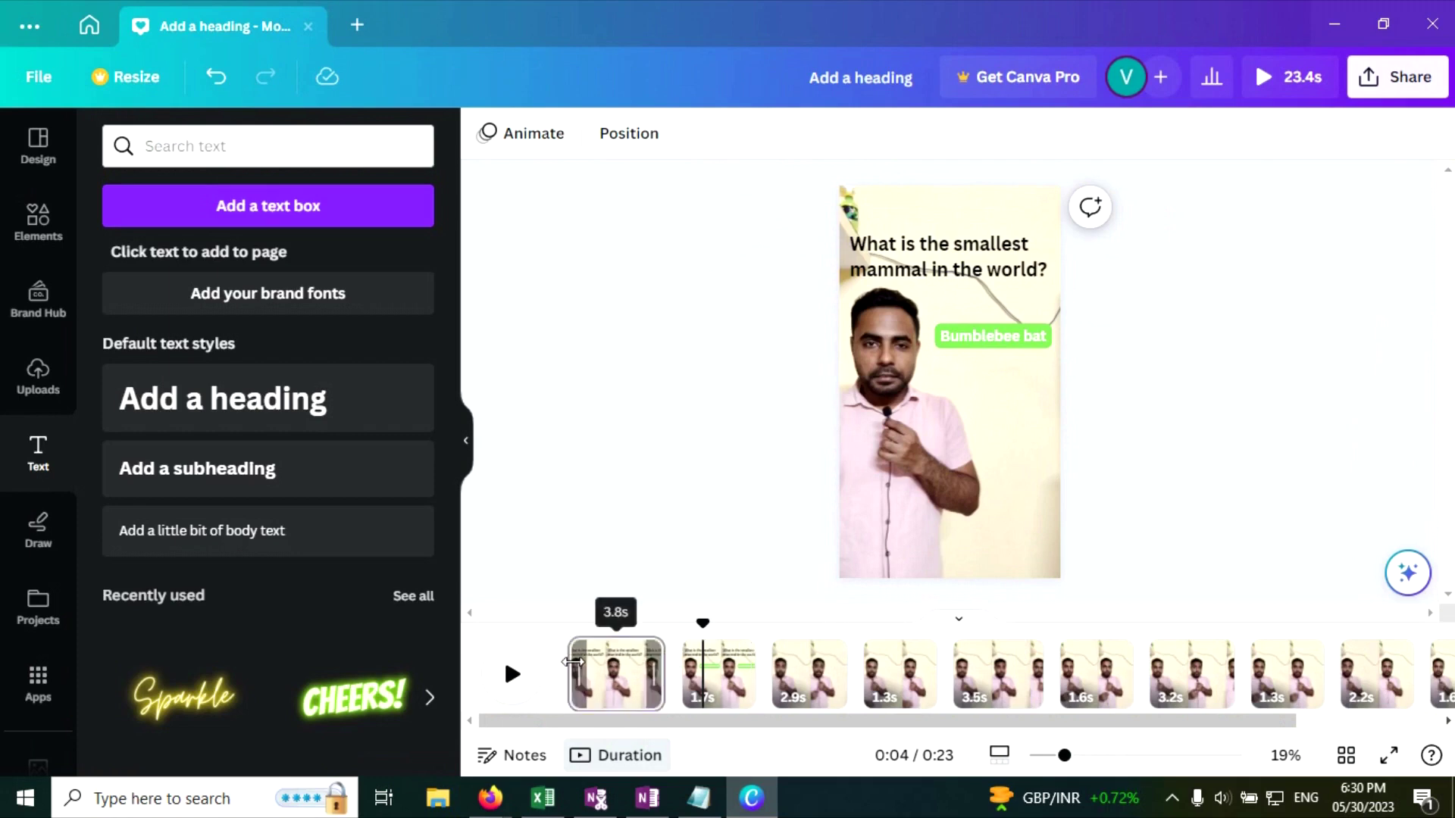
Play the video from the first clip through the 1.7 s clip to review the question and answer text.
click(598, 674)
click(512, 674)
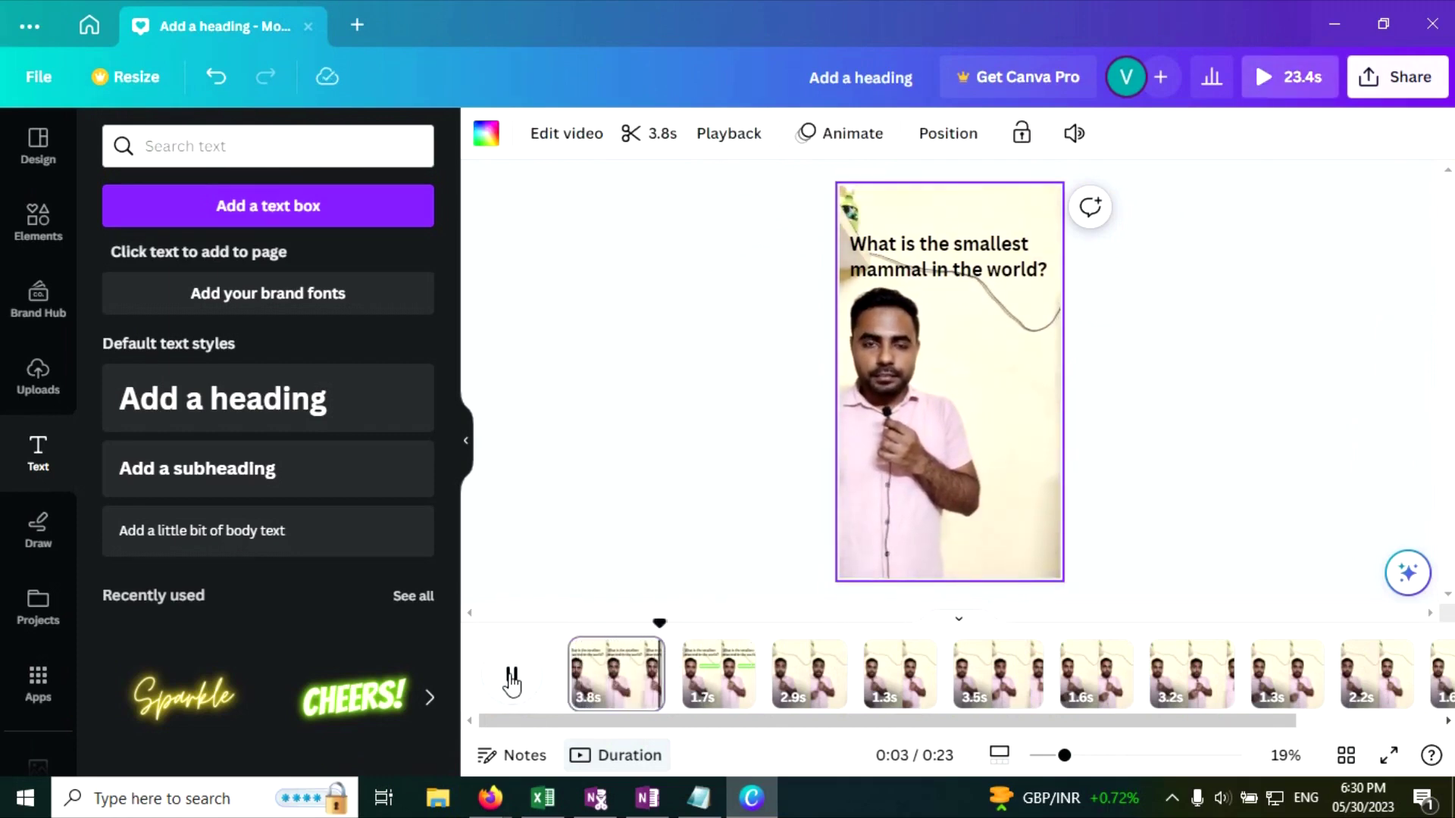
click(511, 674)
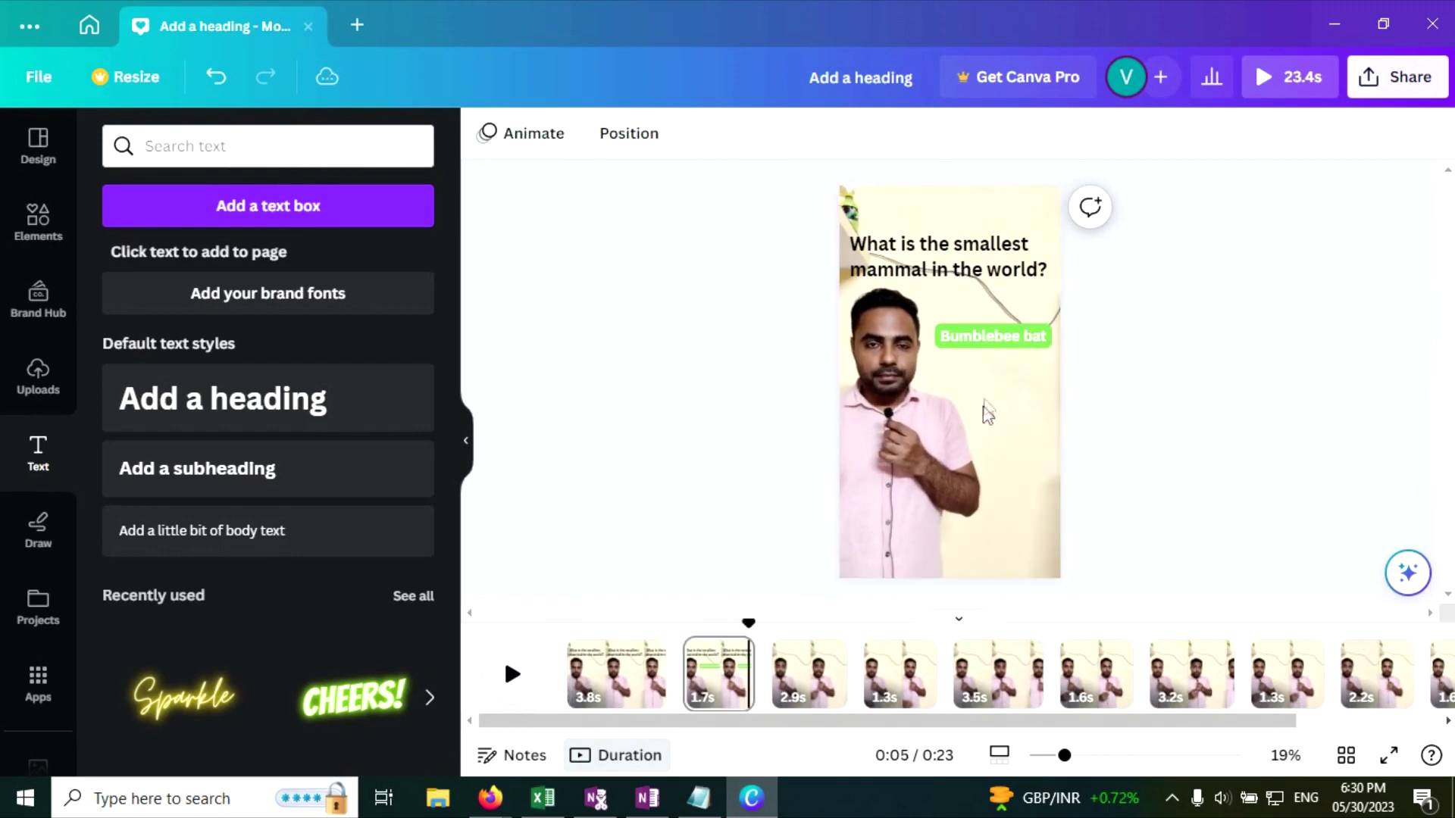
Add the Wipe text animation to the "Bumblebee bat" label and set it to animate only on enter.
double_click(997, 338)
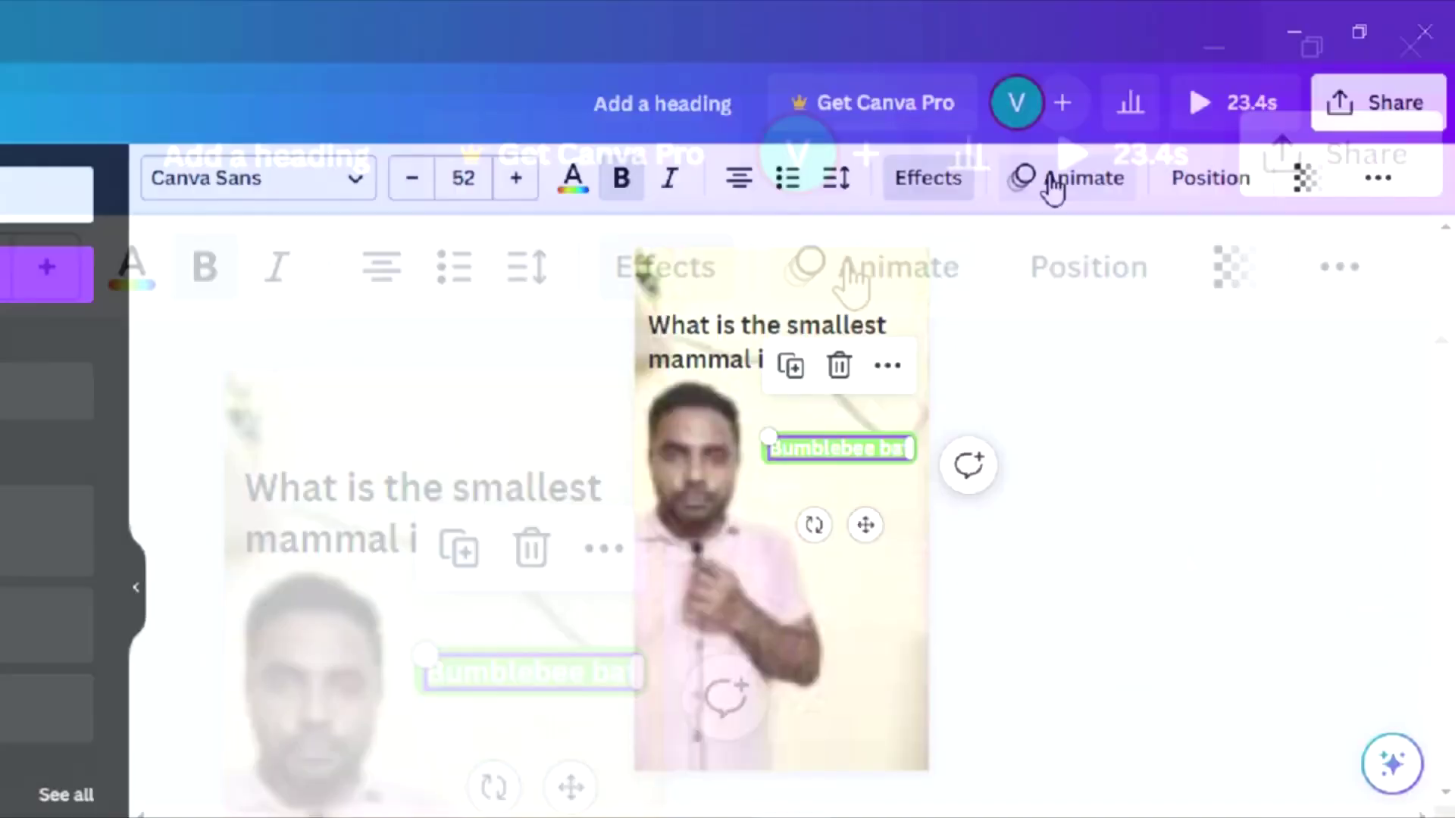
click(1167, 133)
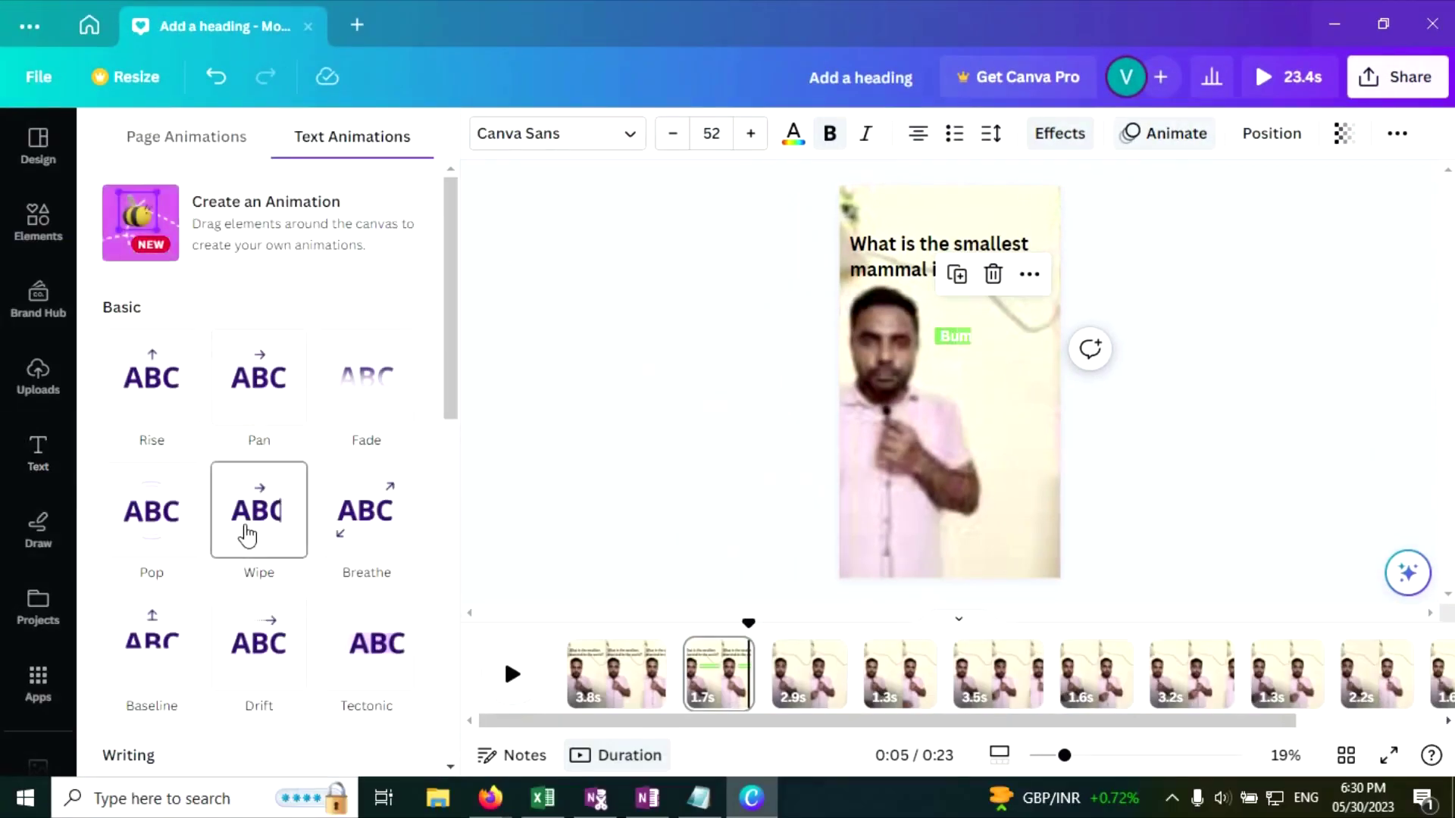
click(247, 530)
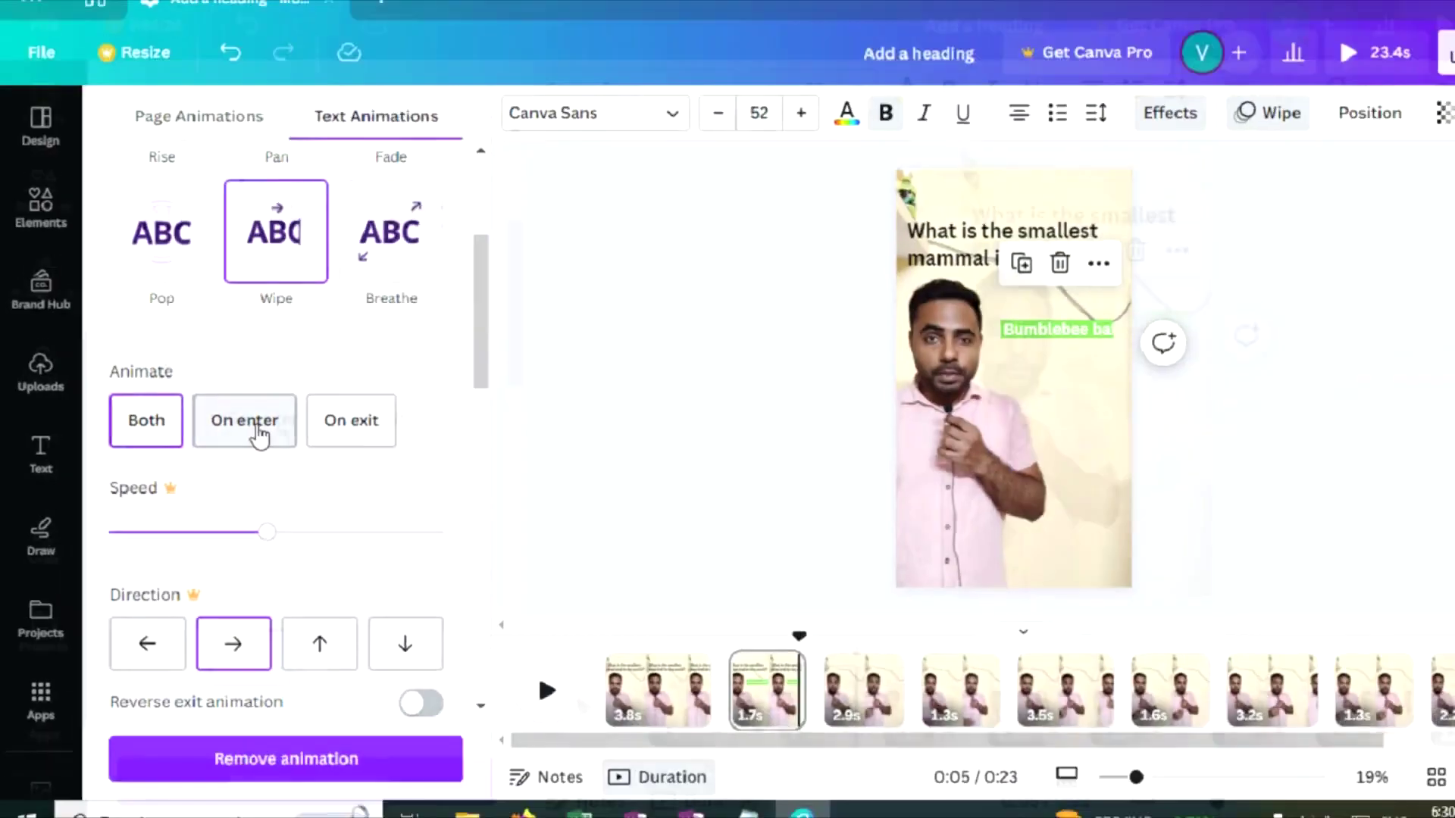
click(409, 432)
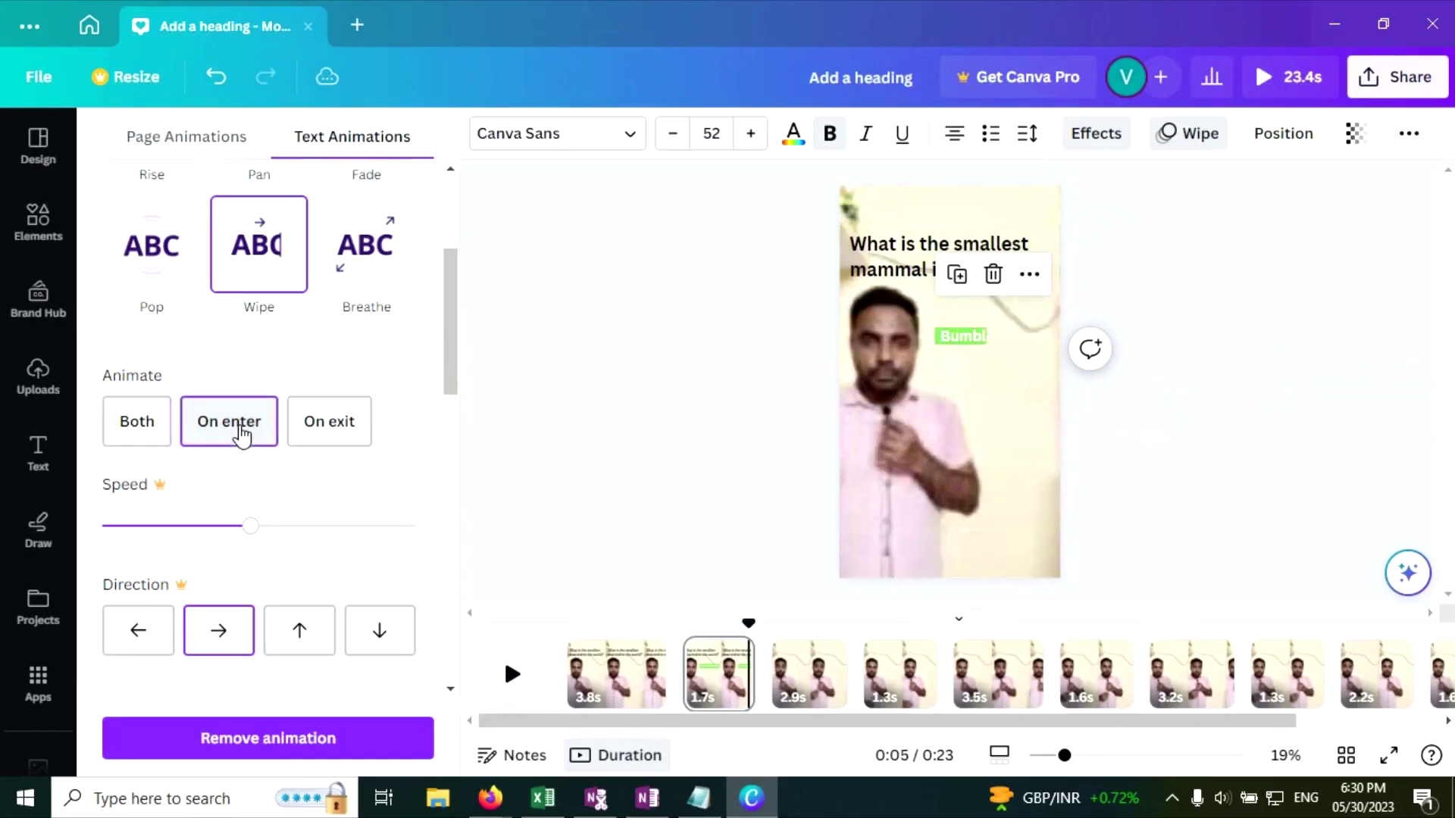
click(610, 440)
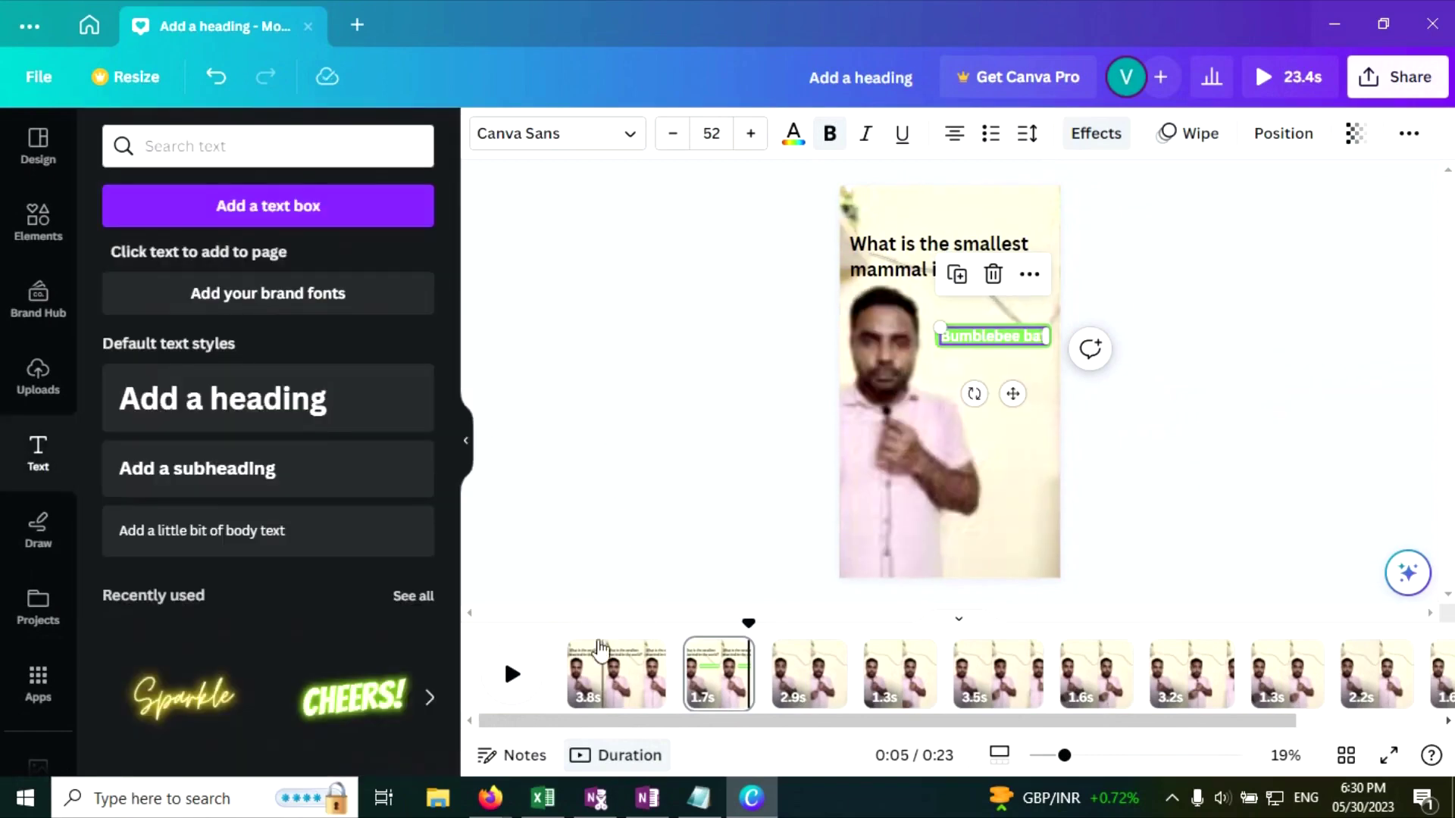
Preview the opening clip and the 1.7 s clip to check the animated answer label.
click(577, 667)
click(487, 673)
click(496, 672)
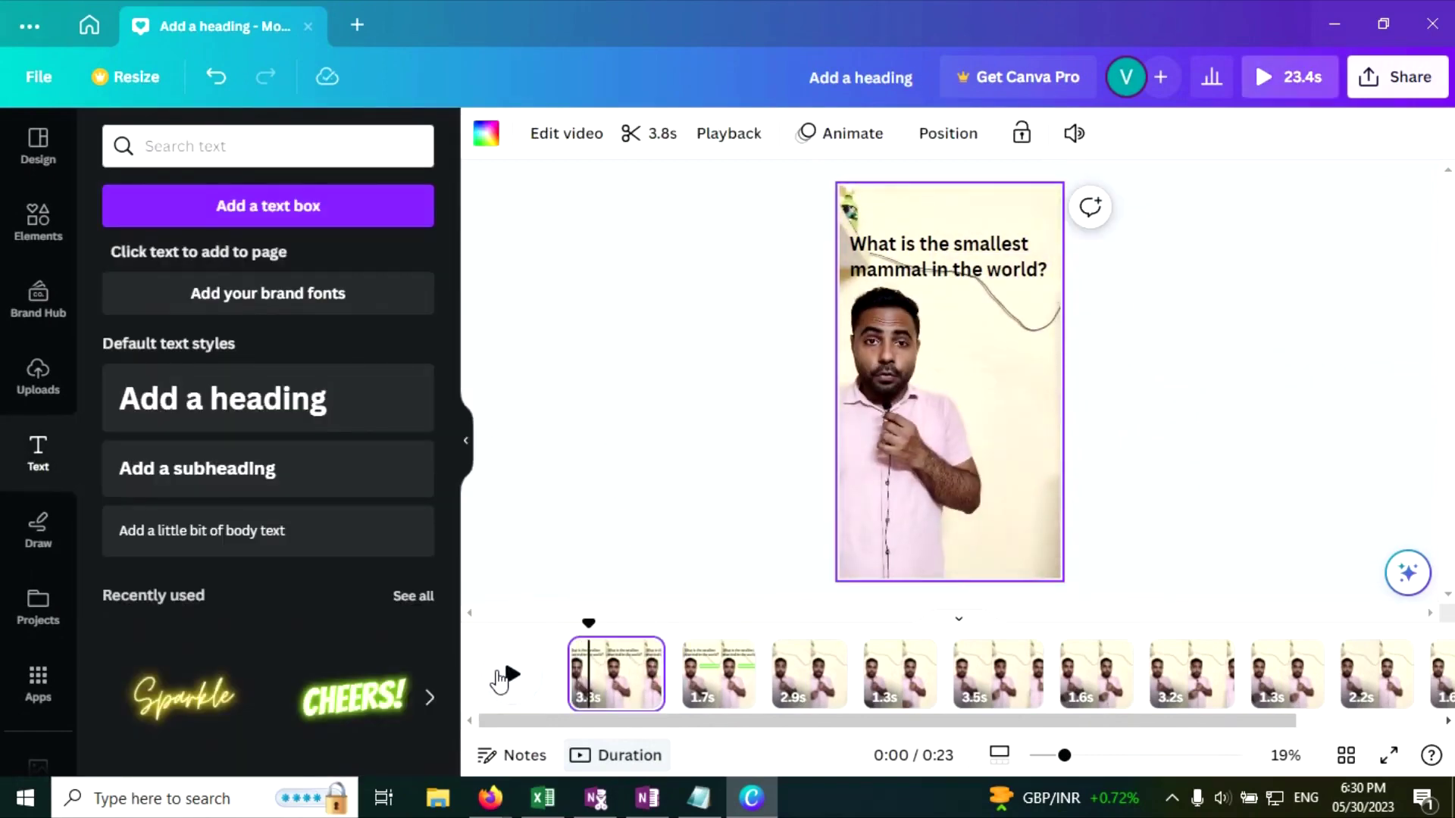
click(724, 697)
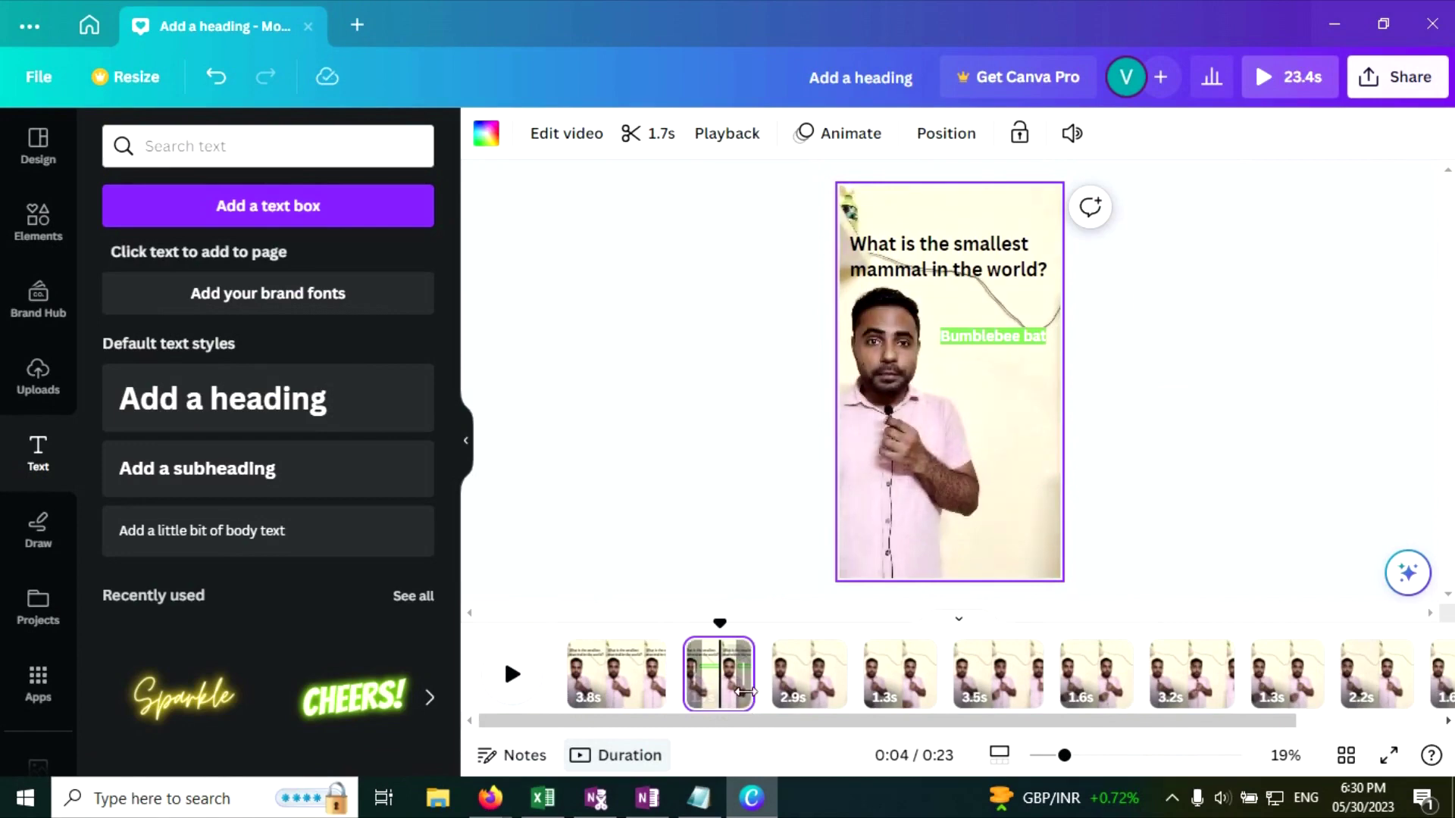
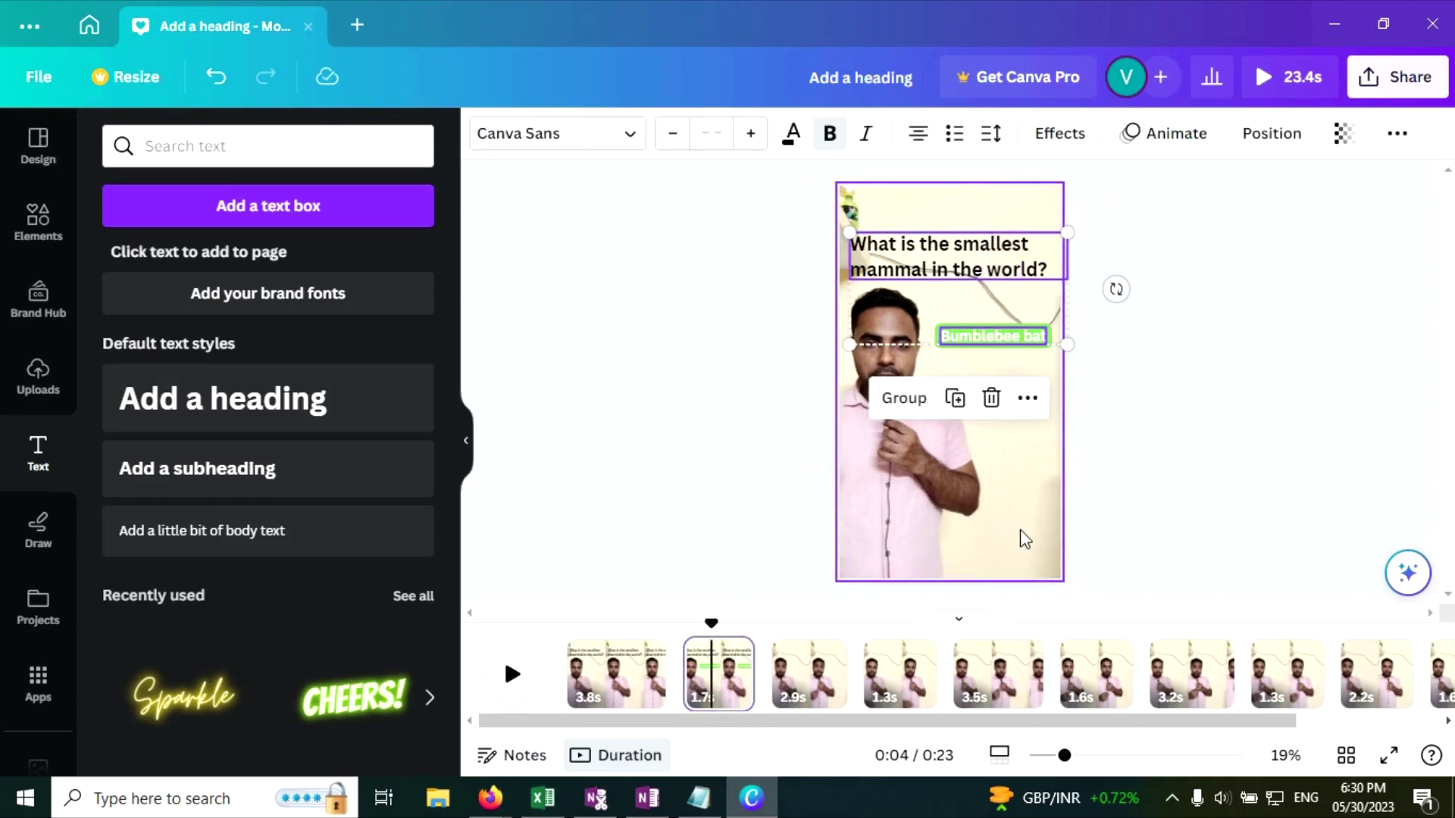
Paste the copied question text and "Bumblebee bat" label onto the first 2.9 s clip.
click(794, 691)
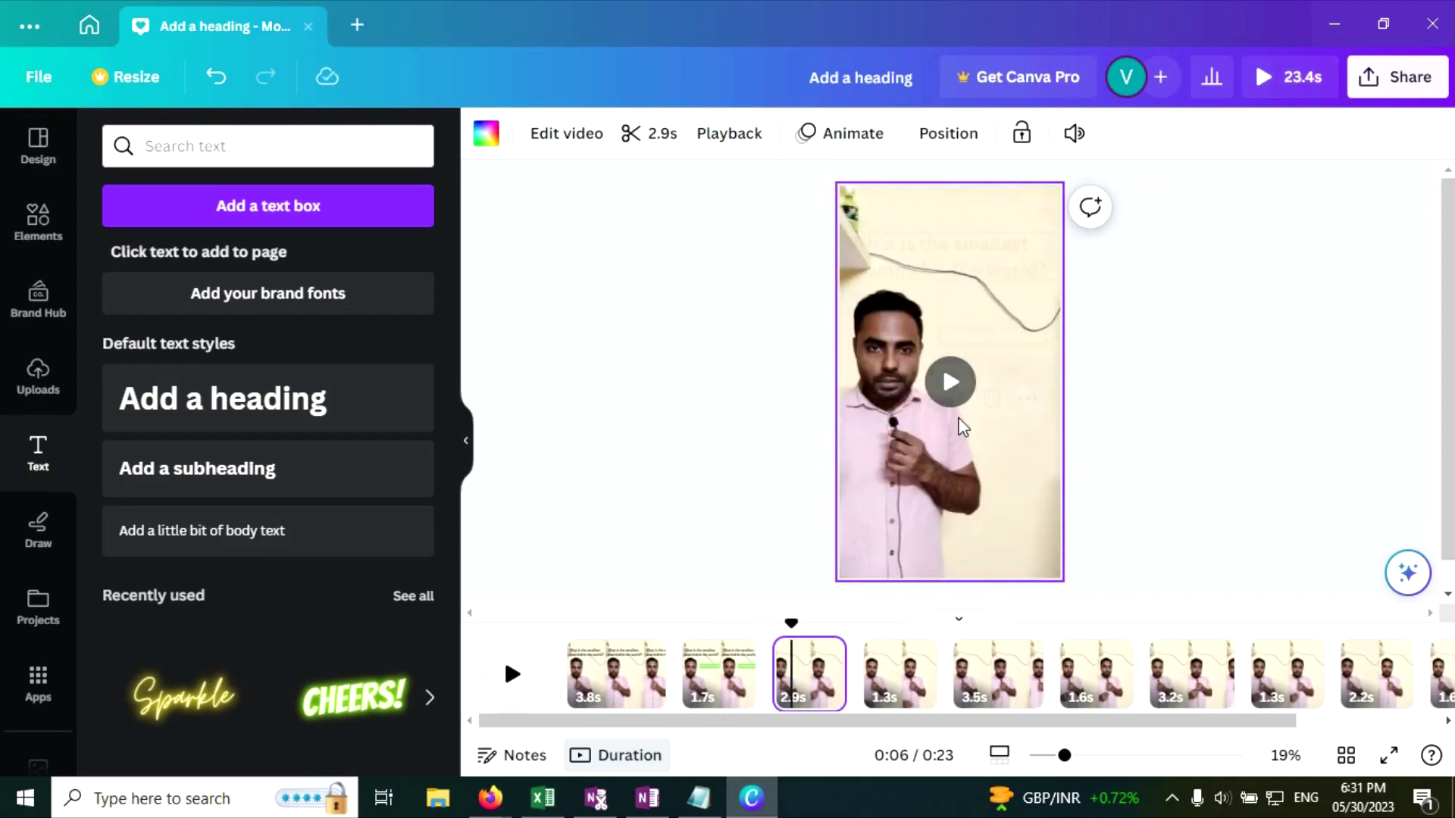
key(ctrl+v)
click(1265, 420)
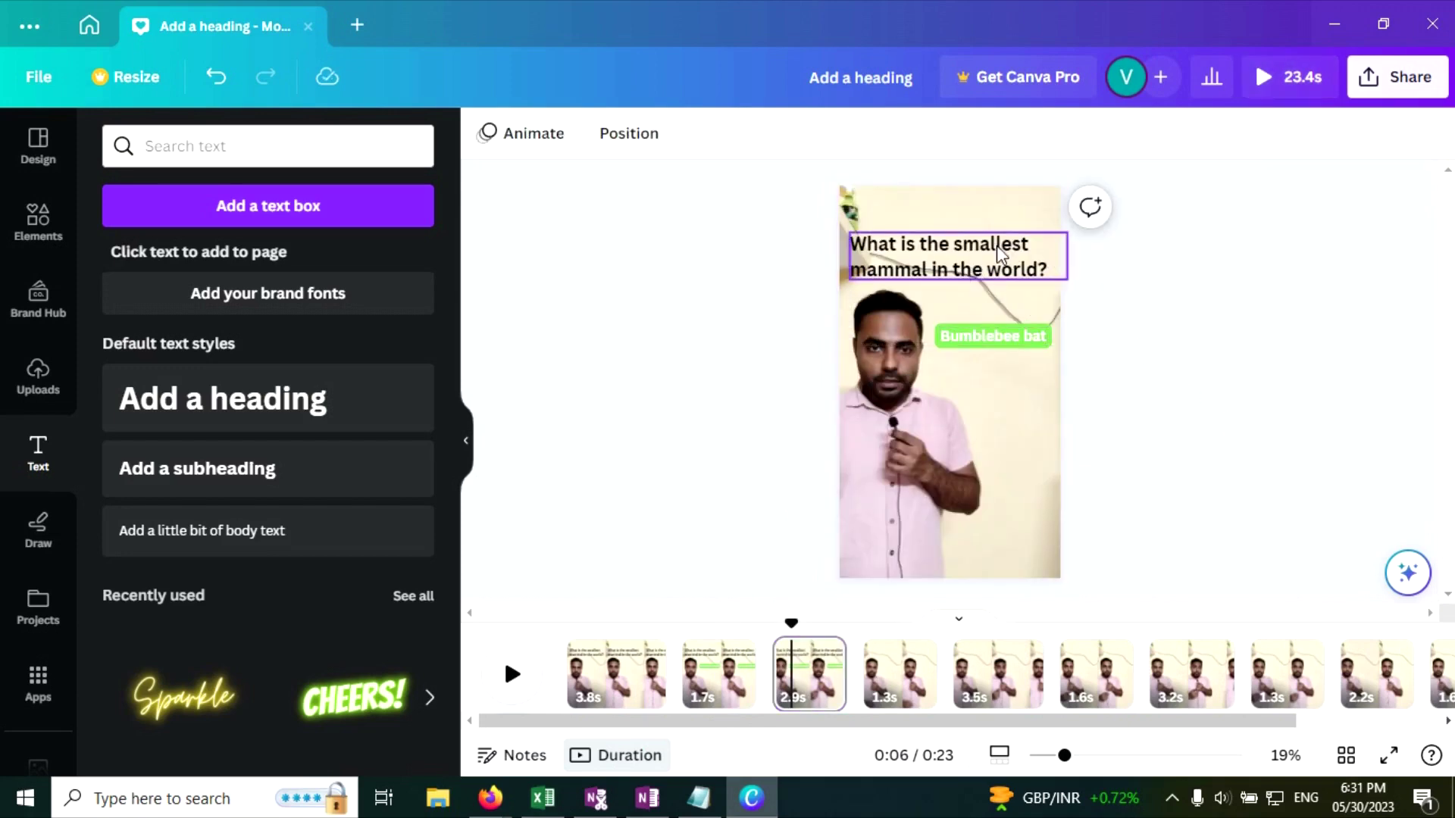
Copy "What animal has the highest blood pressure?" from the Notepad list and replace the question text on the 2.9 s clip with it.
click(699, 798)
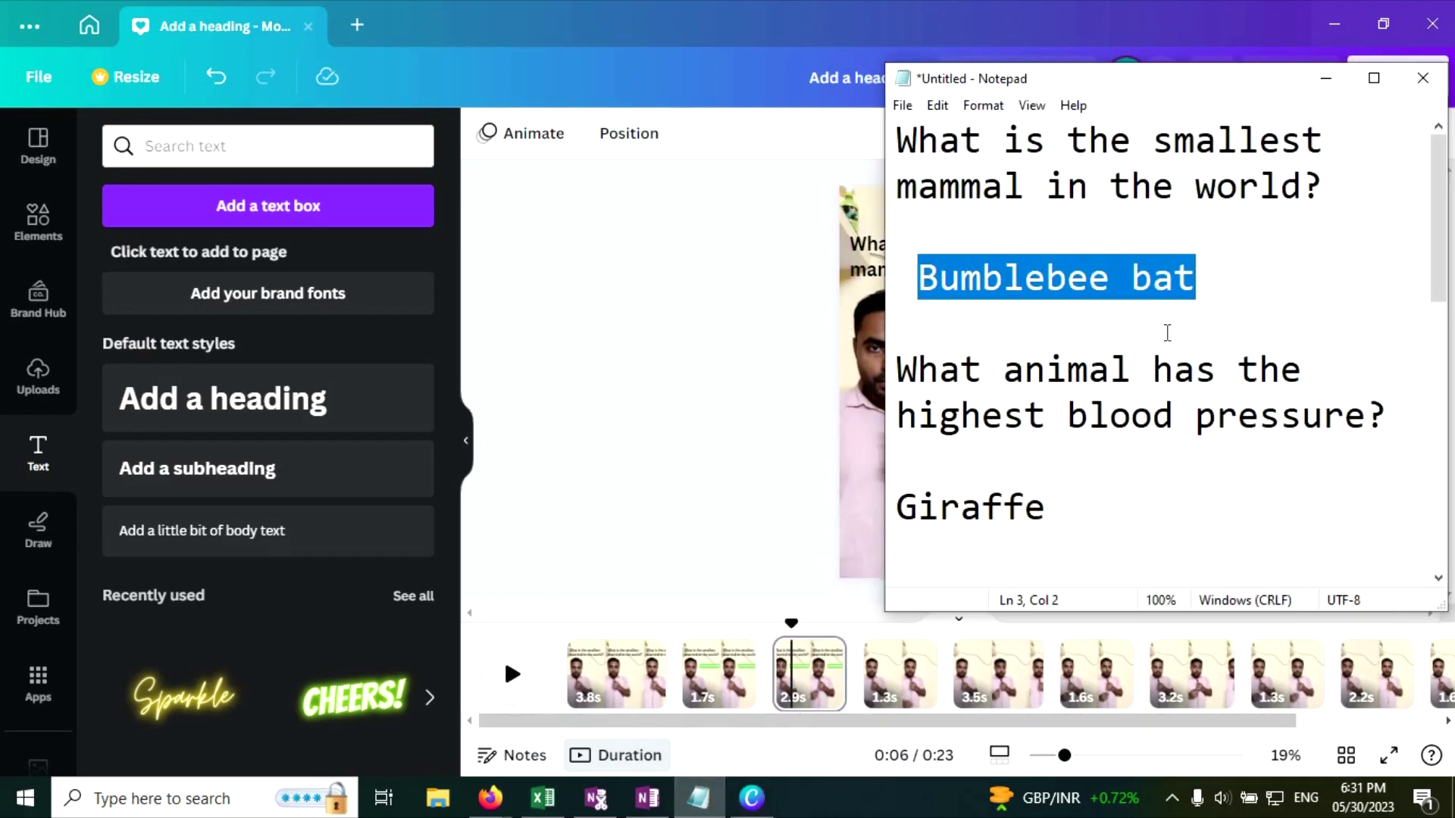
drag(1373, 414, 905, 372)
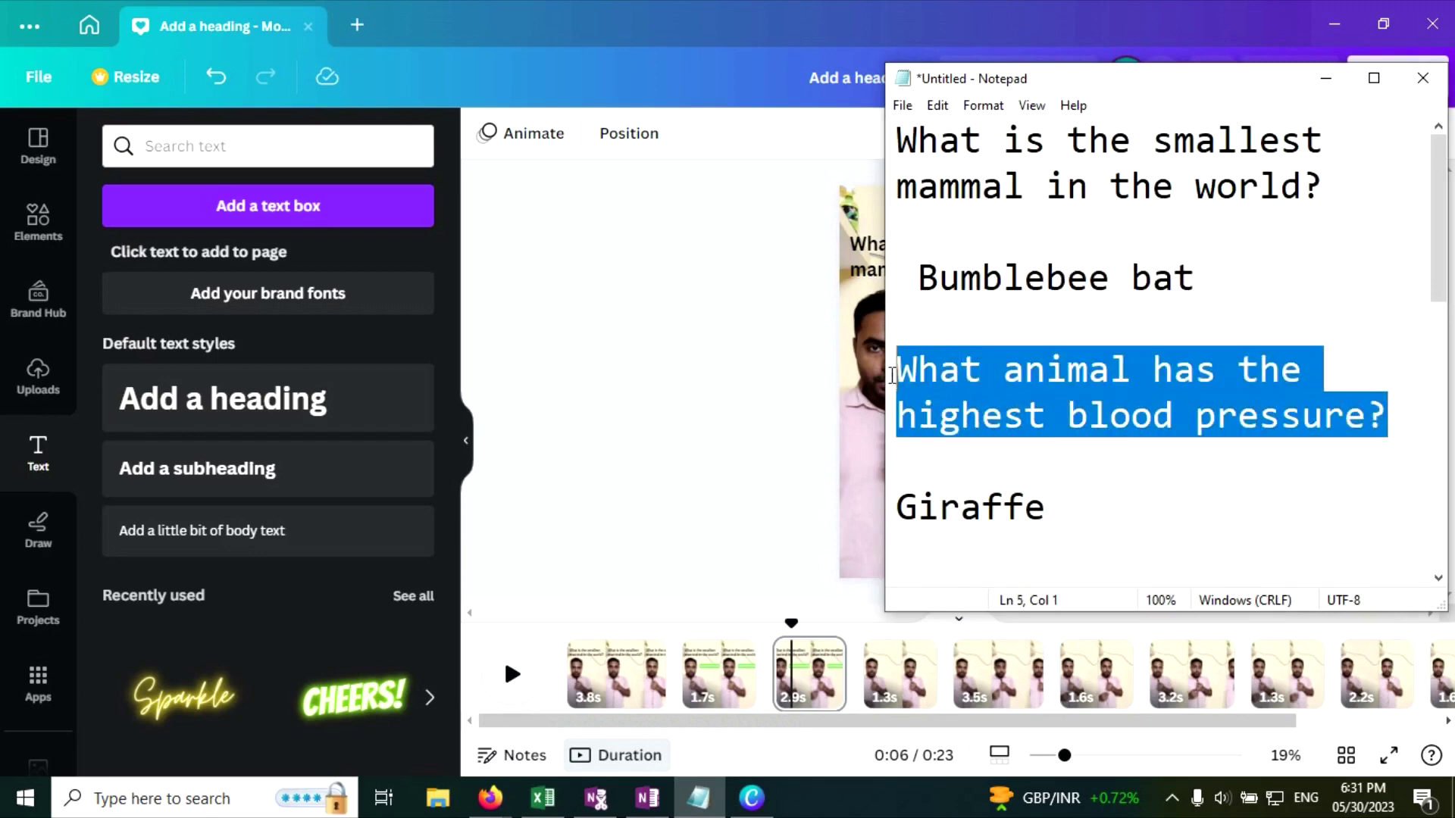
click(796, 9)
click(979, 261)
double_click(978, 261)
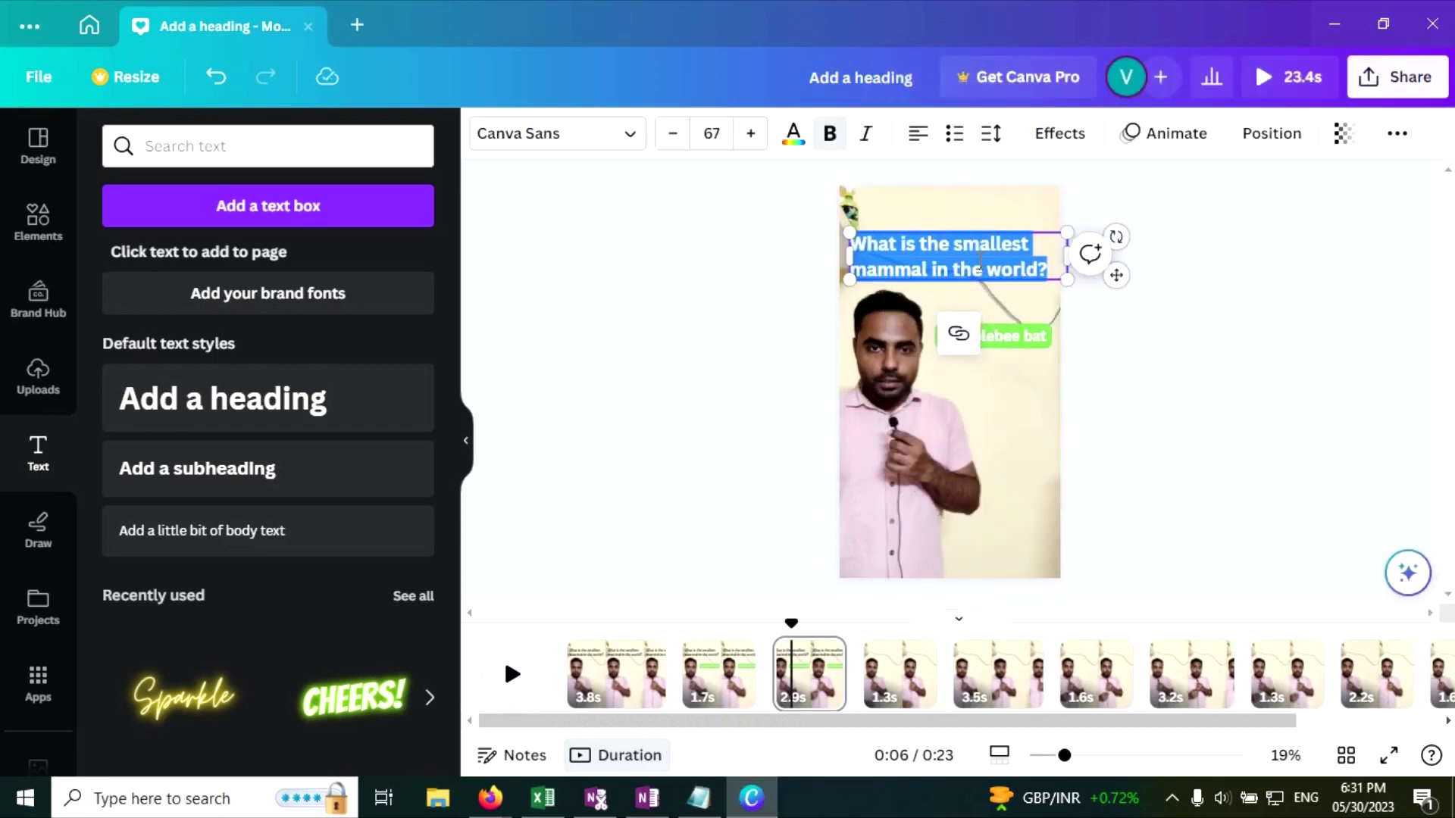
text(What animal has the highest blood pressure?)
click(1299, 407)
Reduce the new question's font size to 64 so it fits on two lines, and nudge the text slightly down.
click(959, 277)
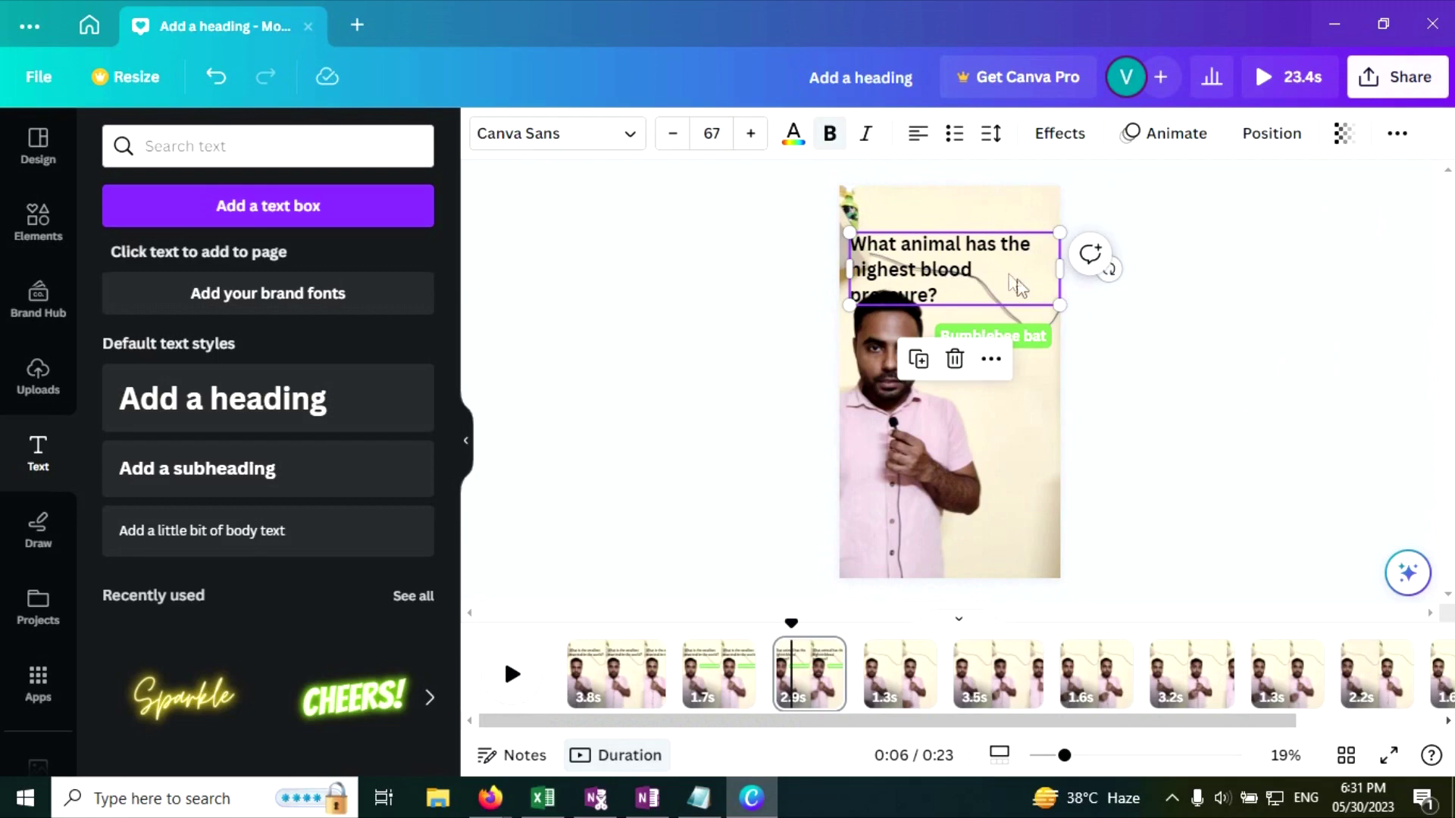
click(672, 135)
click(672, 135)
click(672, 135)
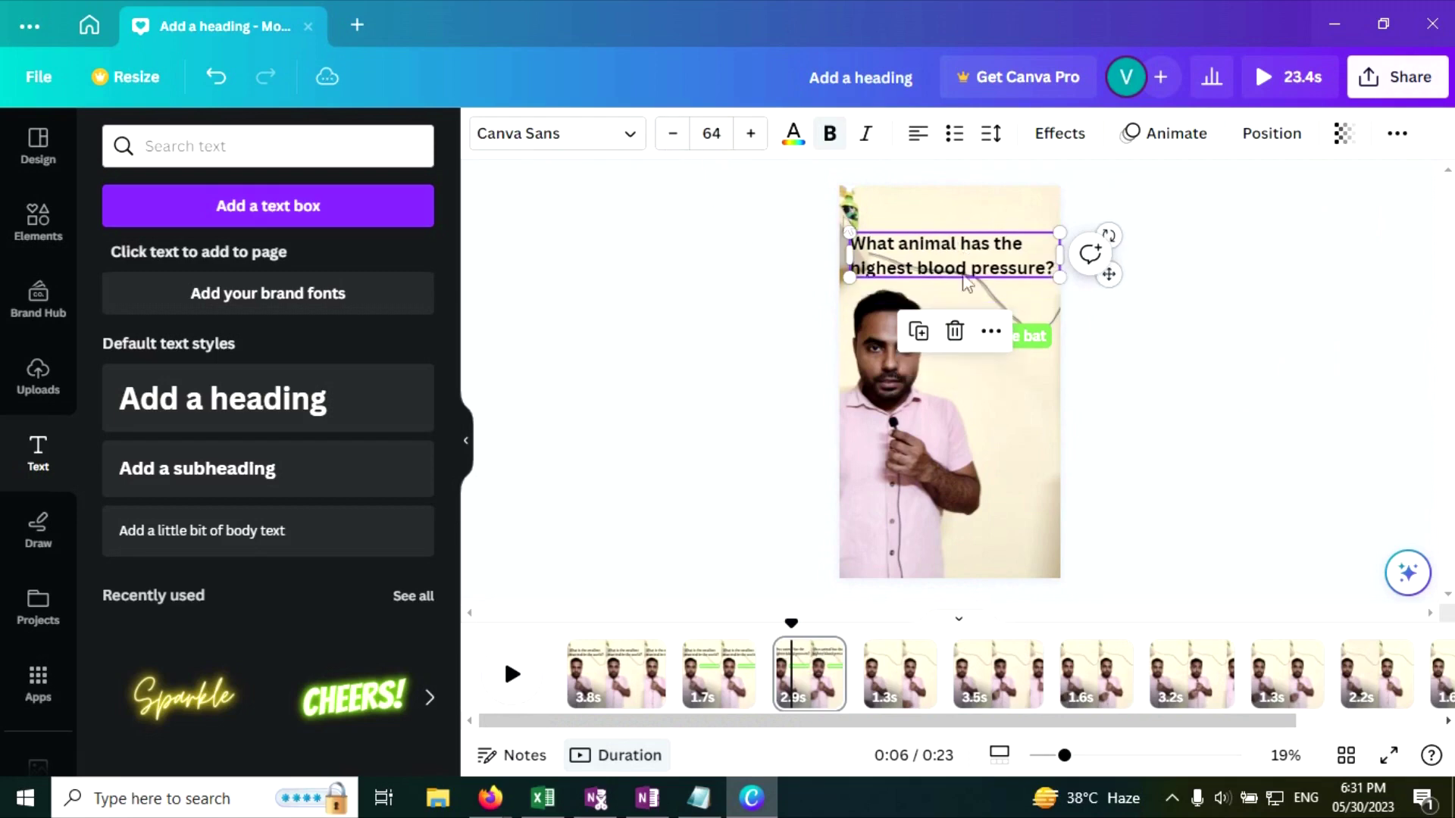
click(1138, 328)
click(986, 252)
click(1228, 338)
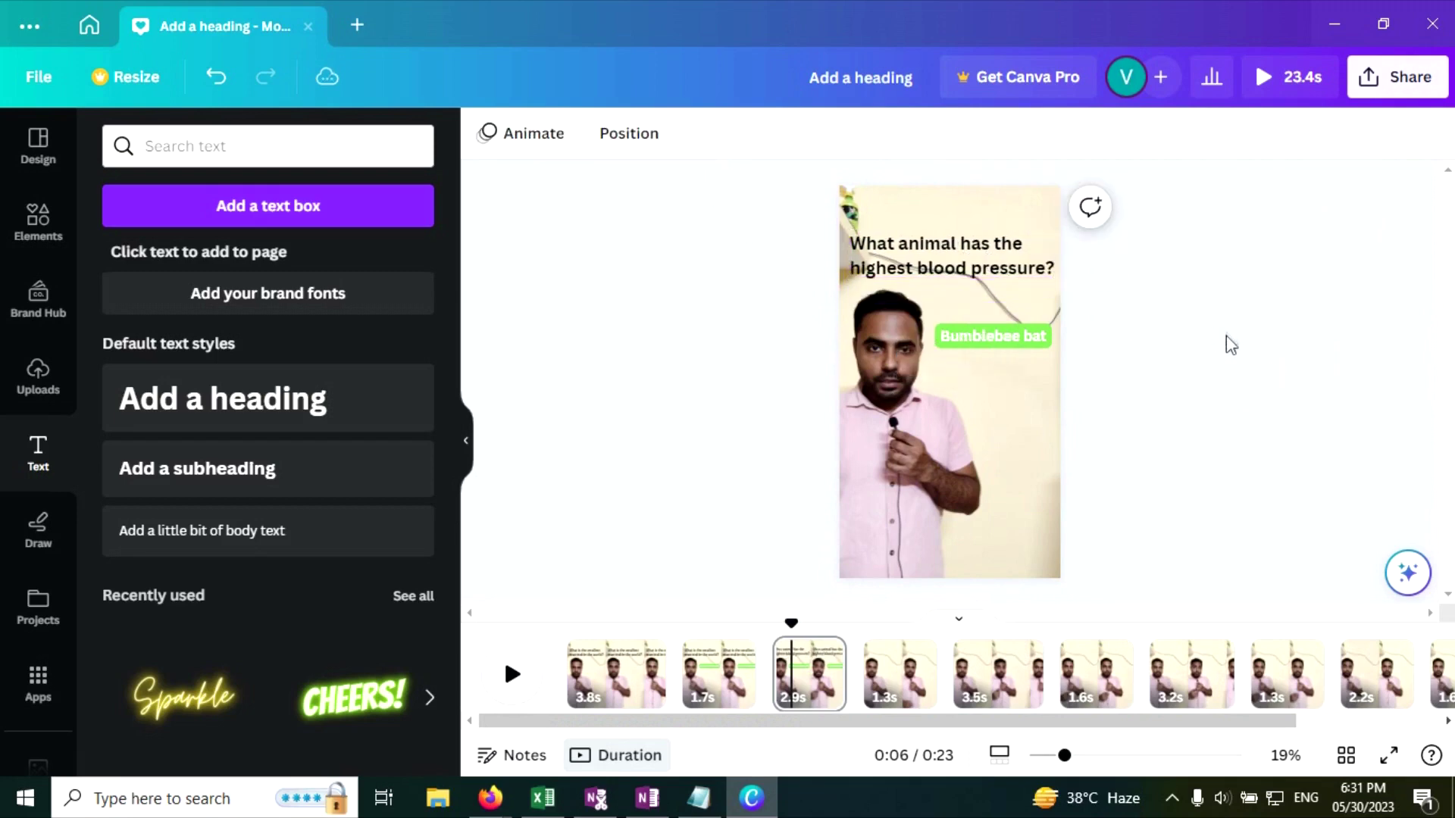
drag(998, 265, 997, 267)
click(1407, 406)
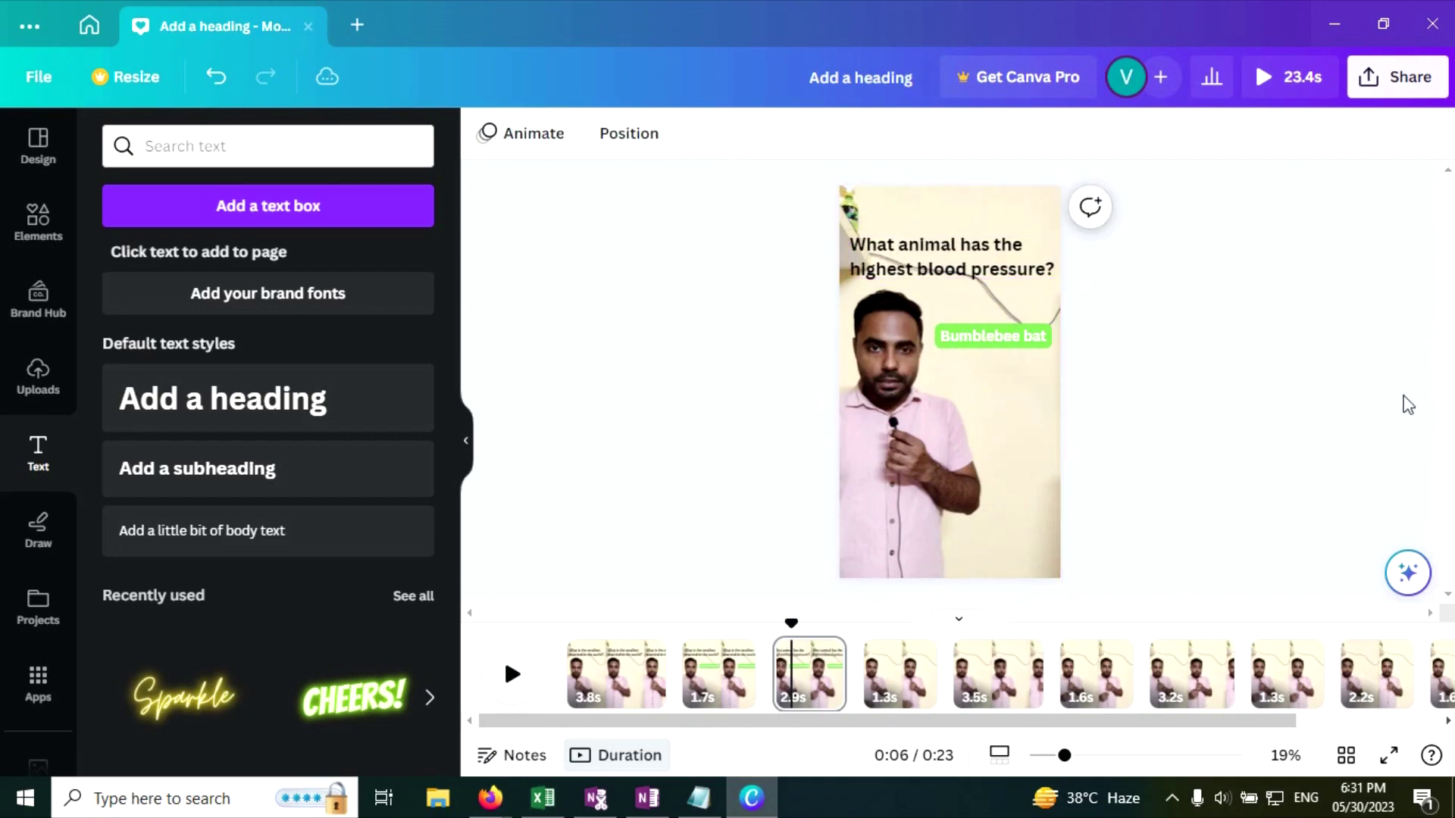
click(933, 265)
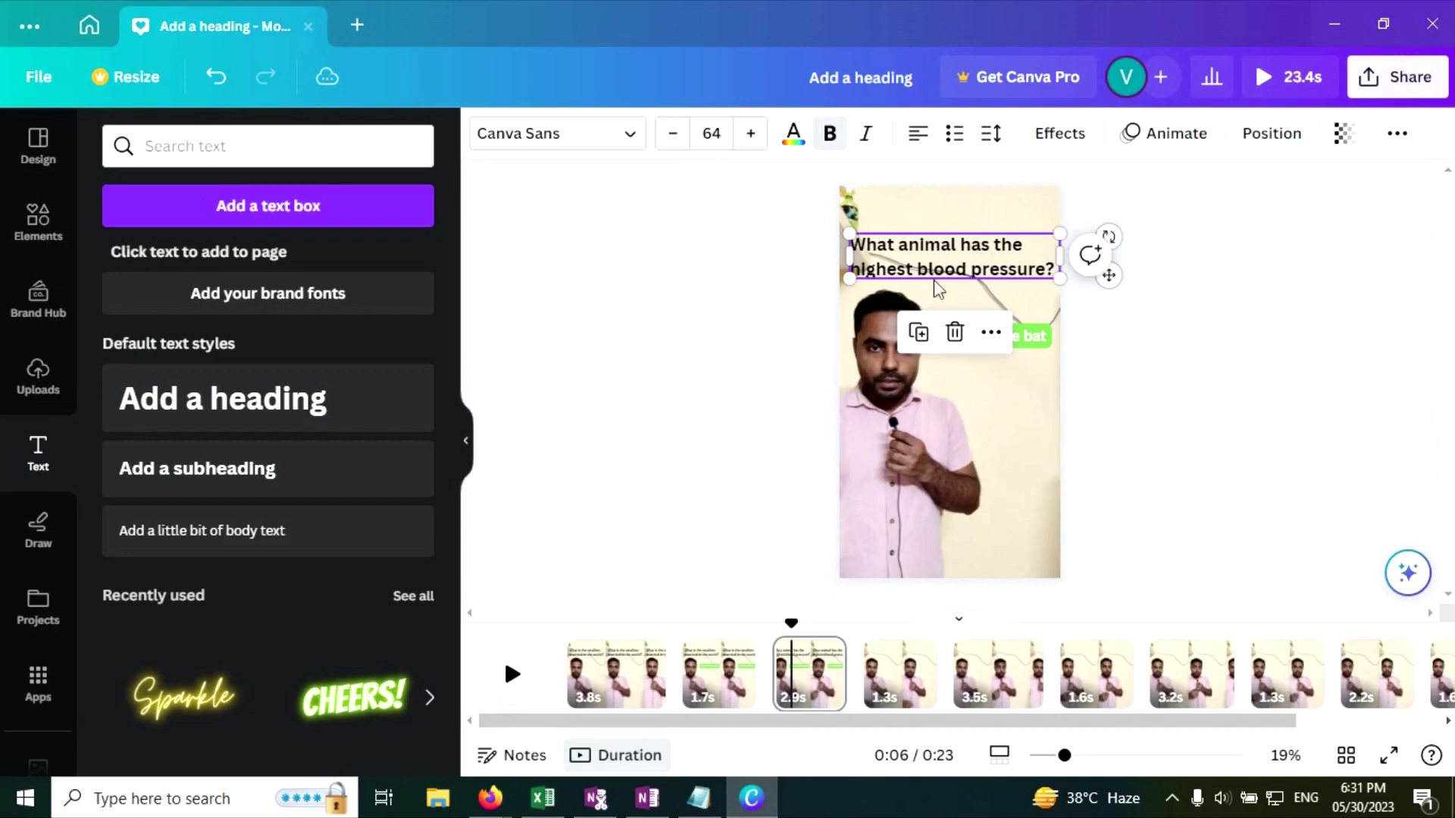
click(1255, 458)
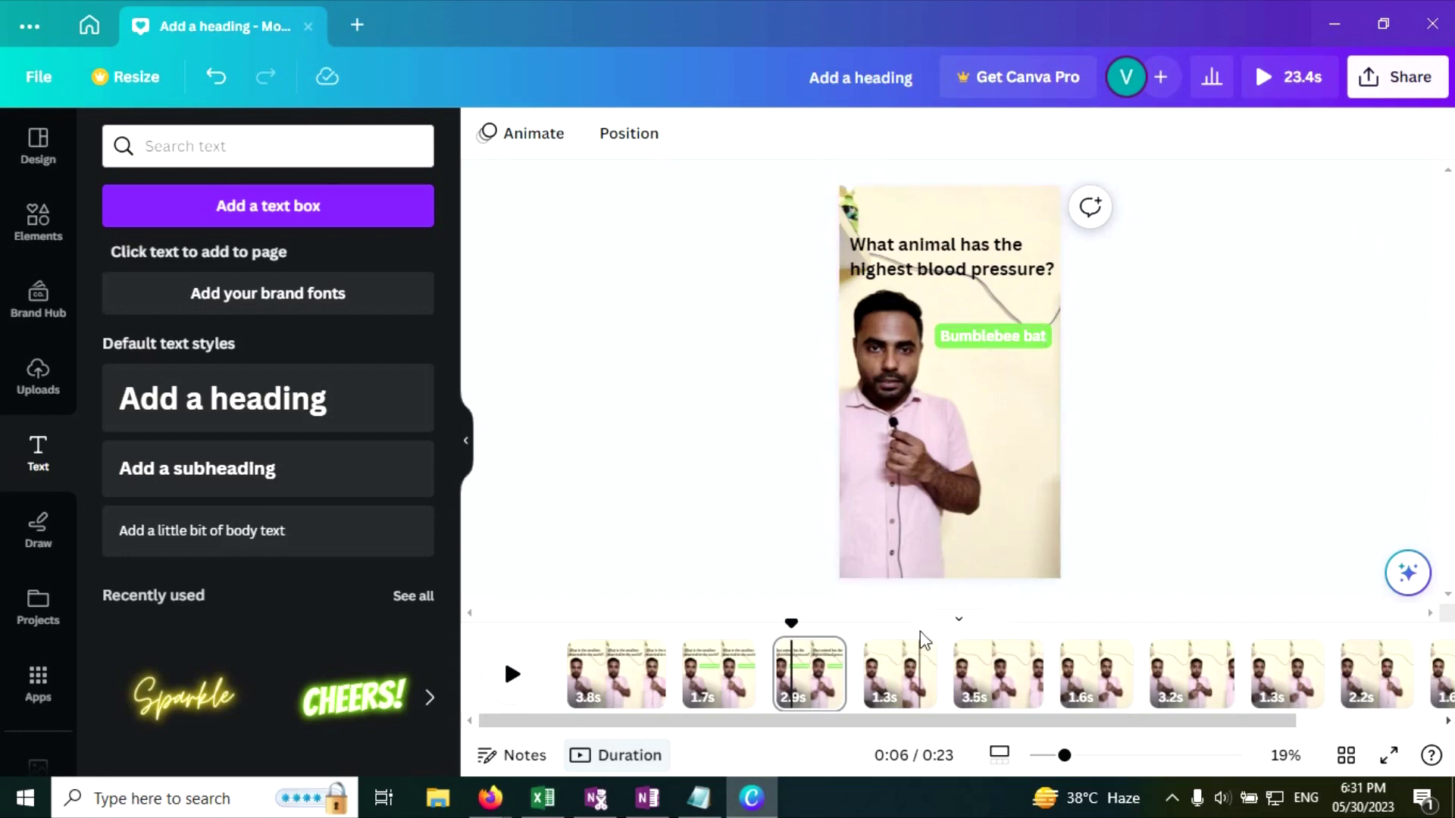
Remove the Wipe animation from the "Bumblebee bat" label on the 2.9 s clip.
double_click(972, 339)
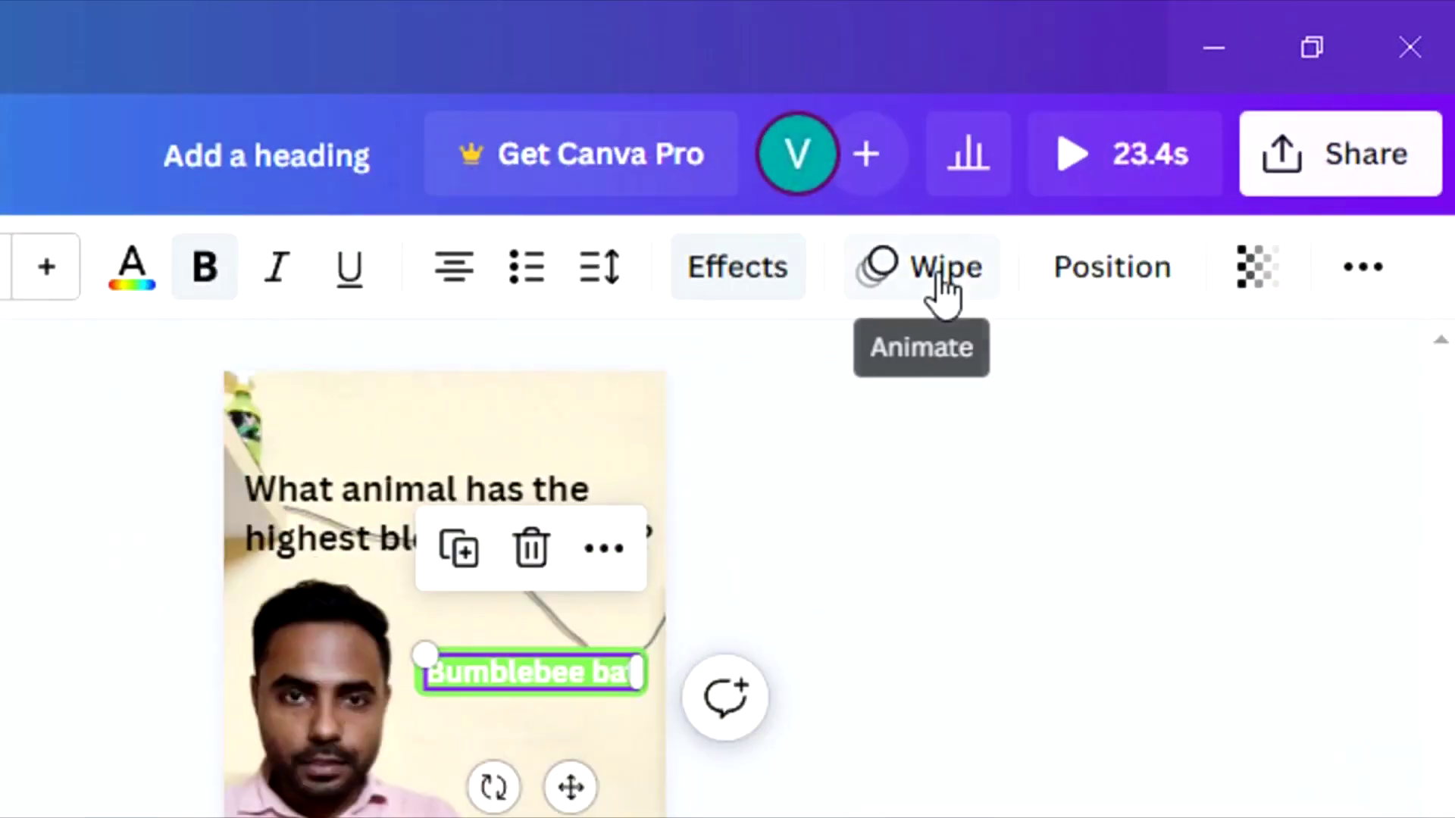
click(1120, 180)
click(296, 740)
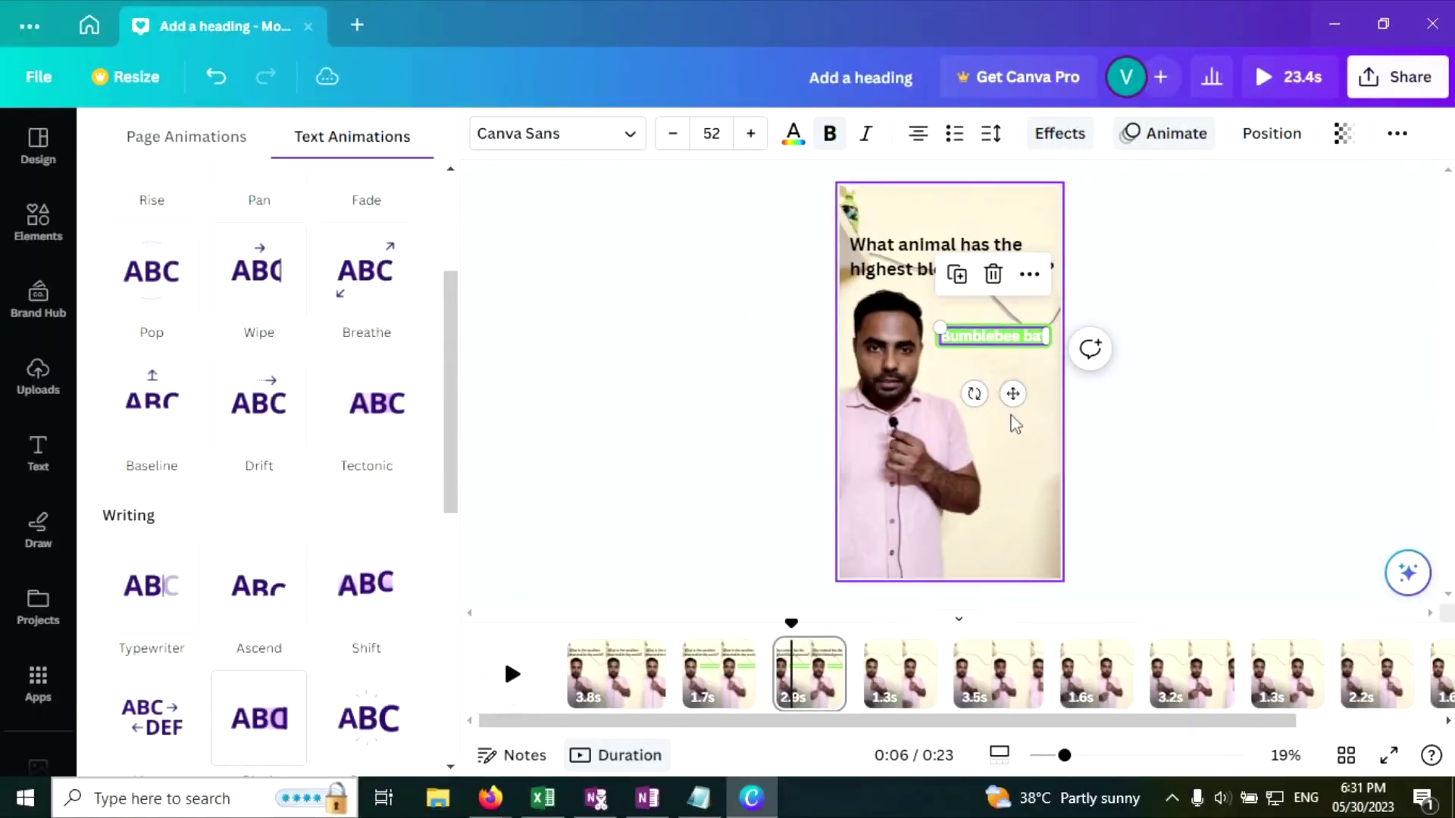
click(991, 448)
click(995, 415)
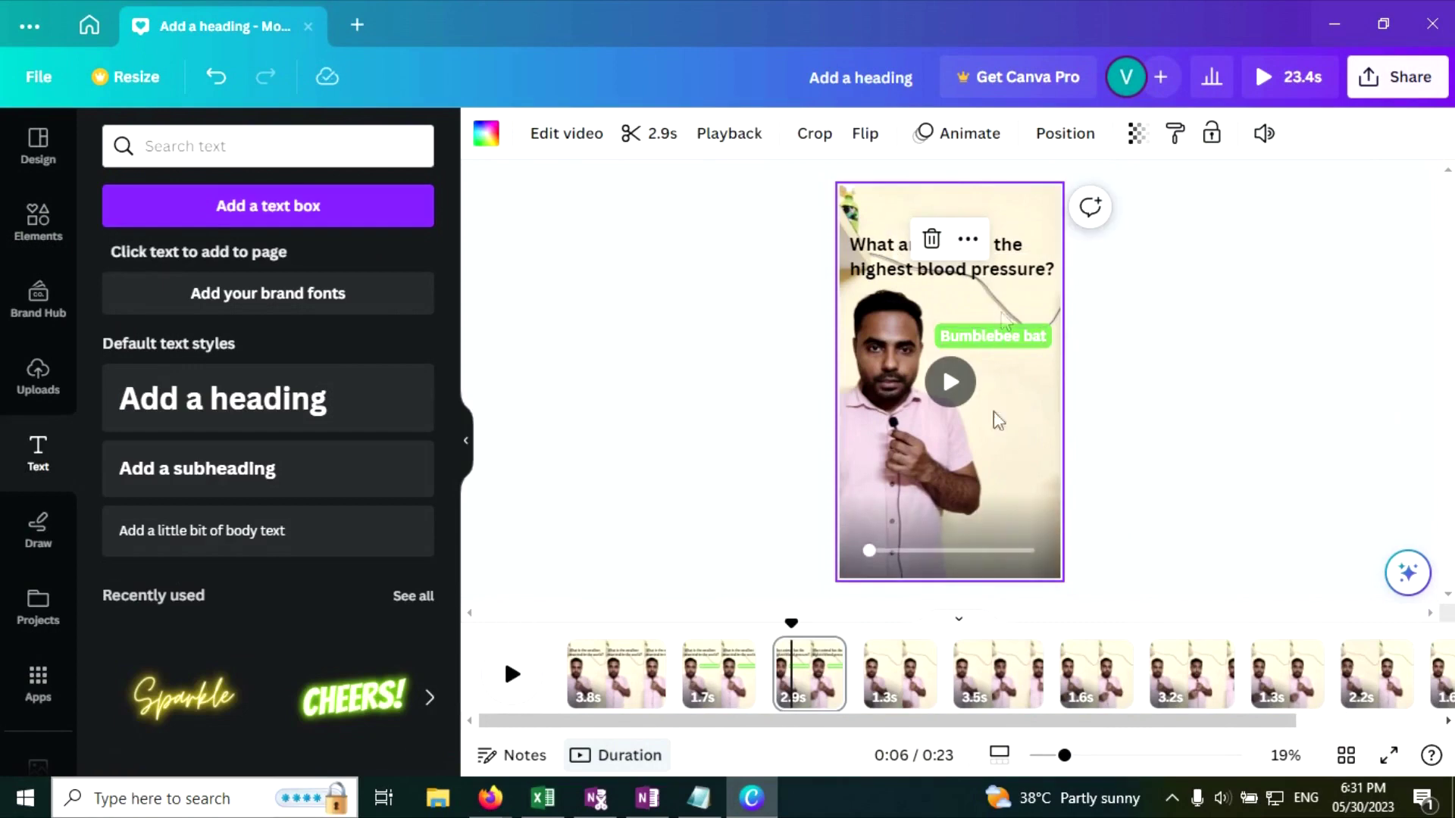
Copy the question and the "Bumblebee bat" label from the 2.9 s clip onto the 1.3 s clip after it.
click(894, 688)
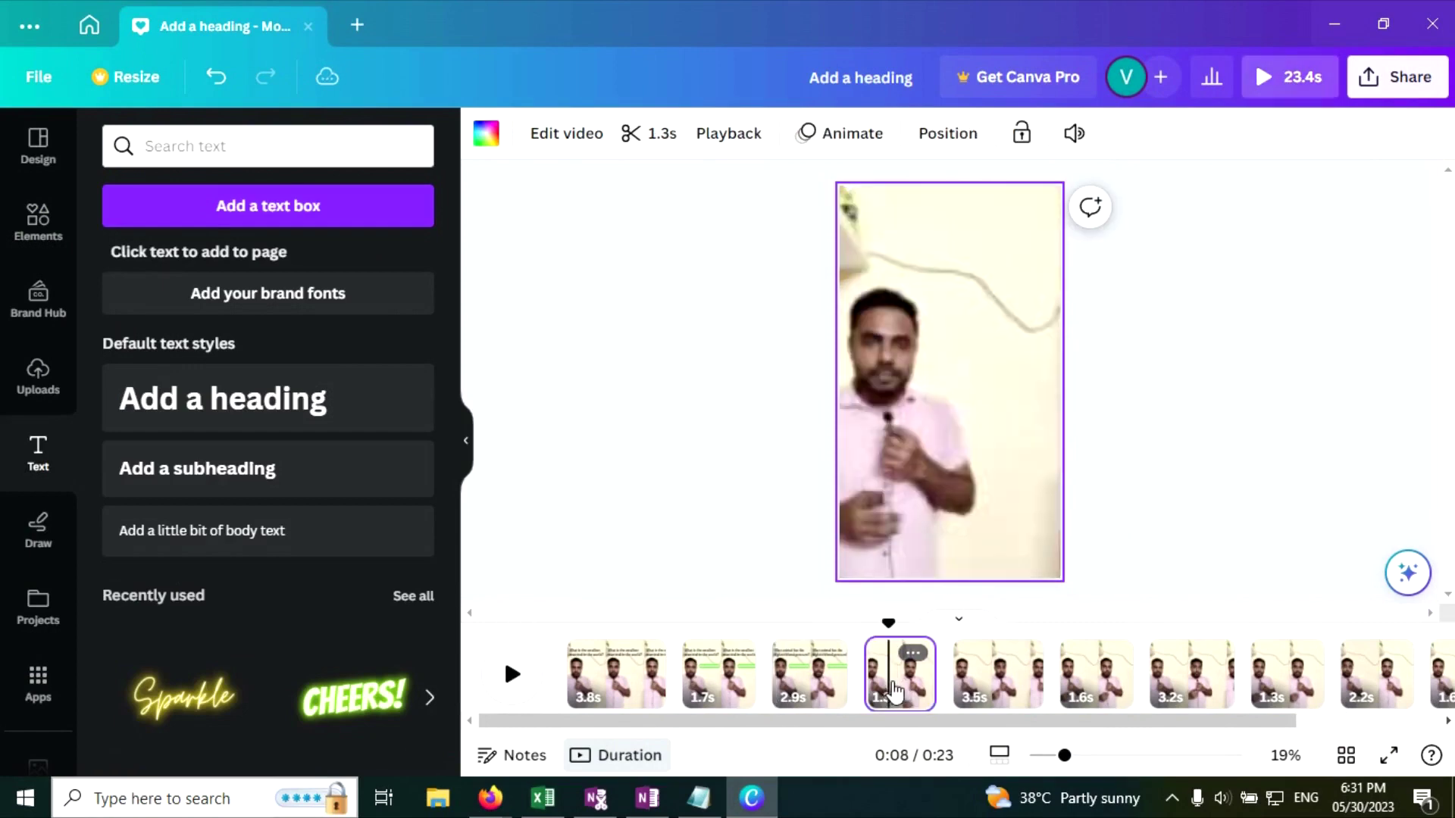
click(810, 677)
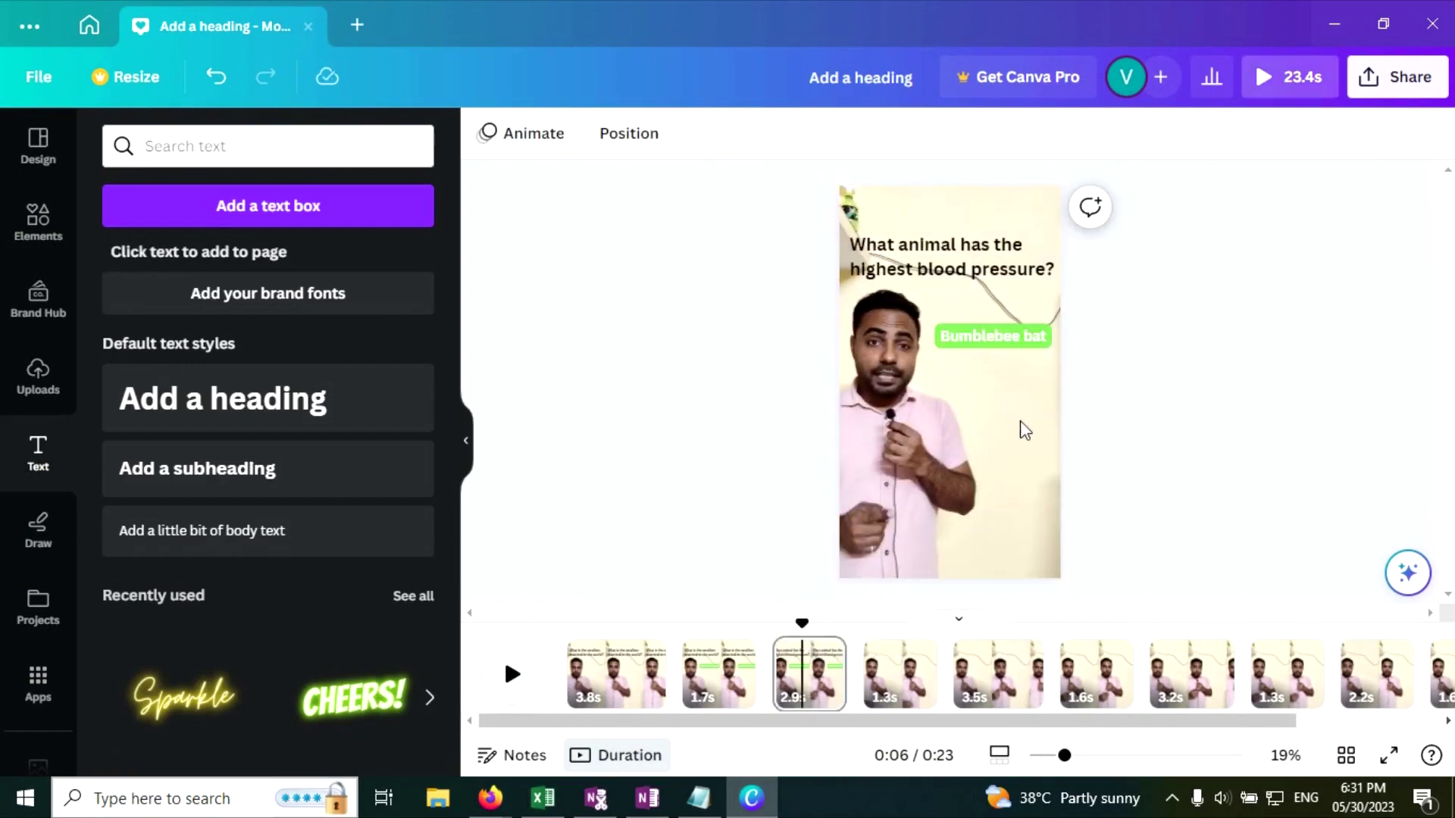
drag(984, 385, 973, 235)
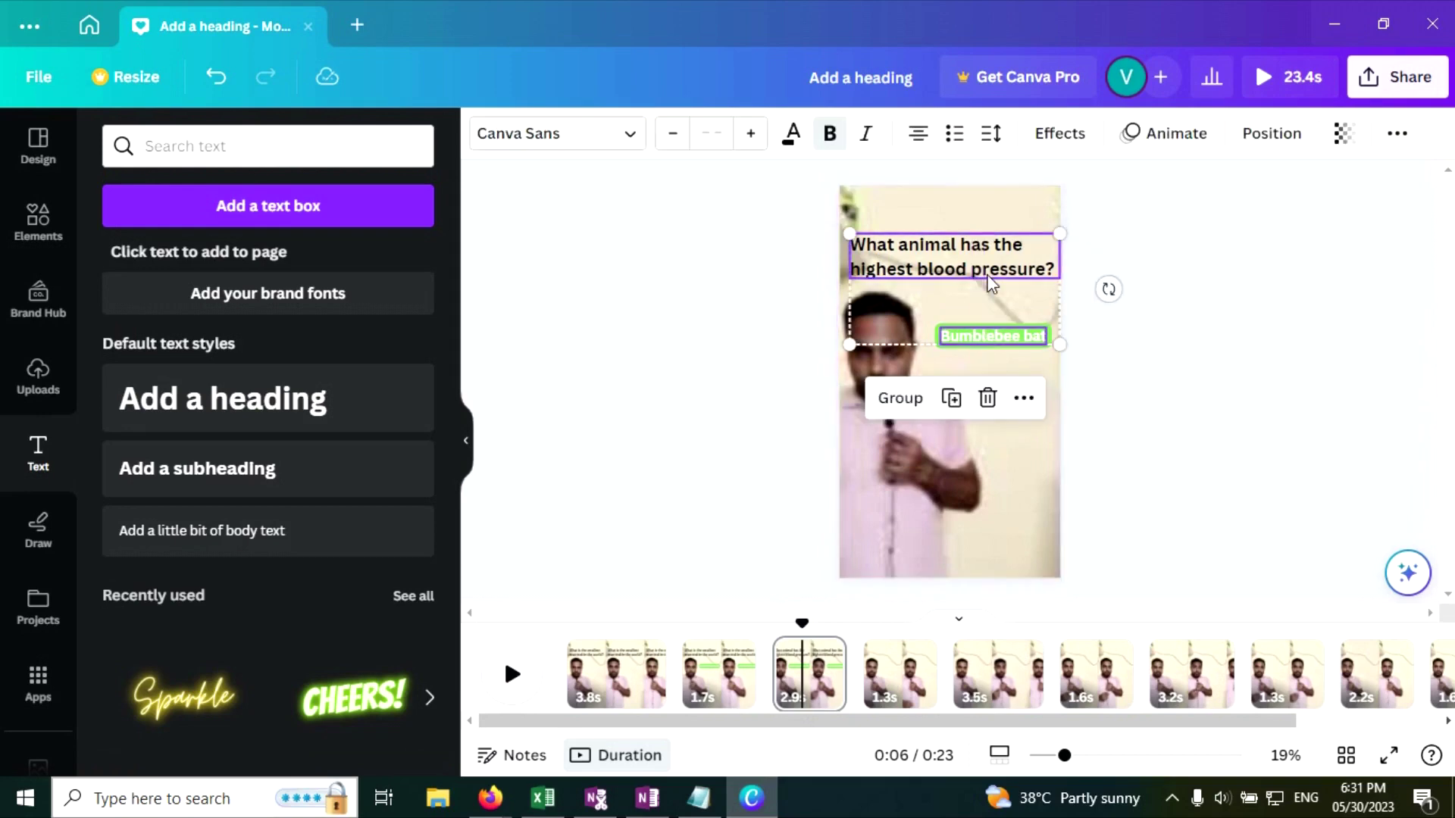
click(897, 675)
key(ctrl+v)
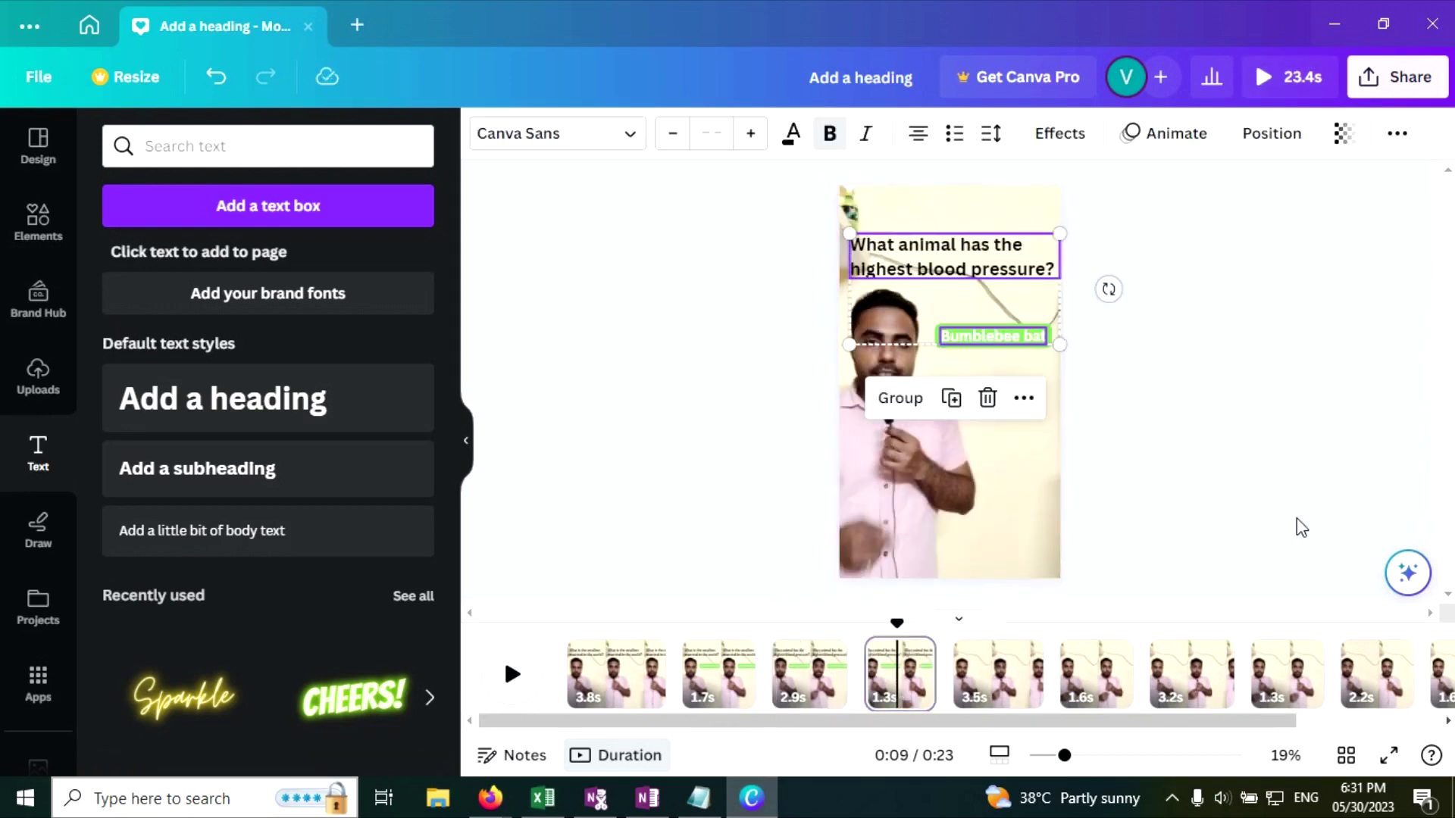
click(1253, 367)
Duplicate the "Bumblebee bat" label on the 1.3 s clip and place the copy directly below the original.
click(991, 341)
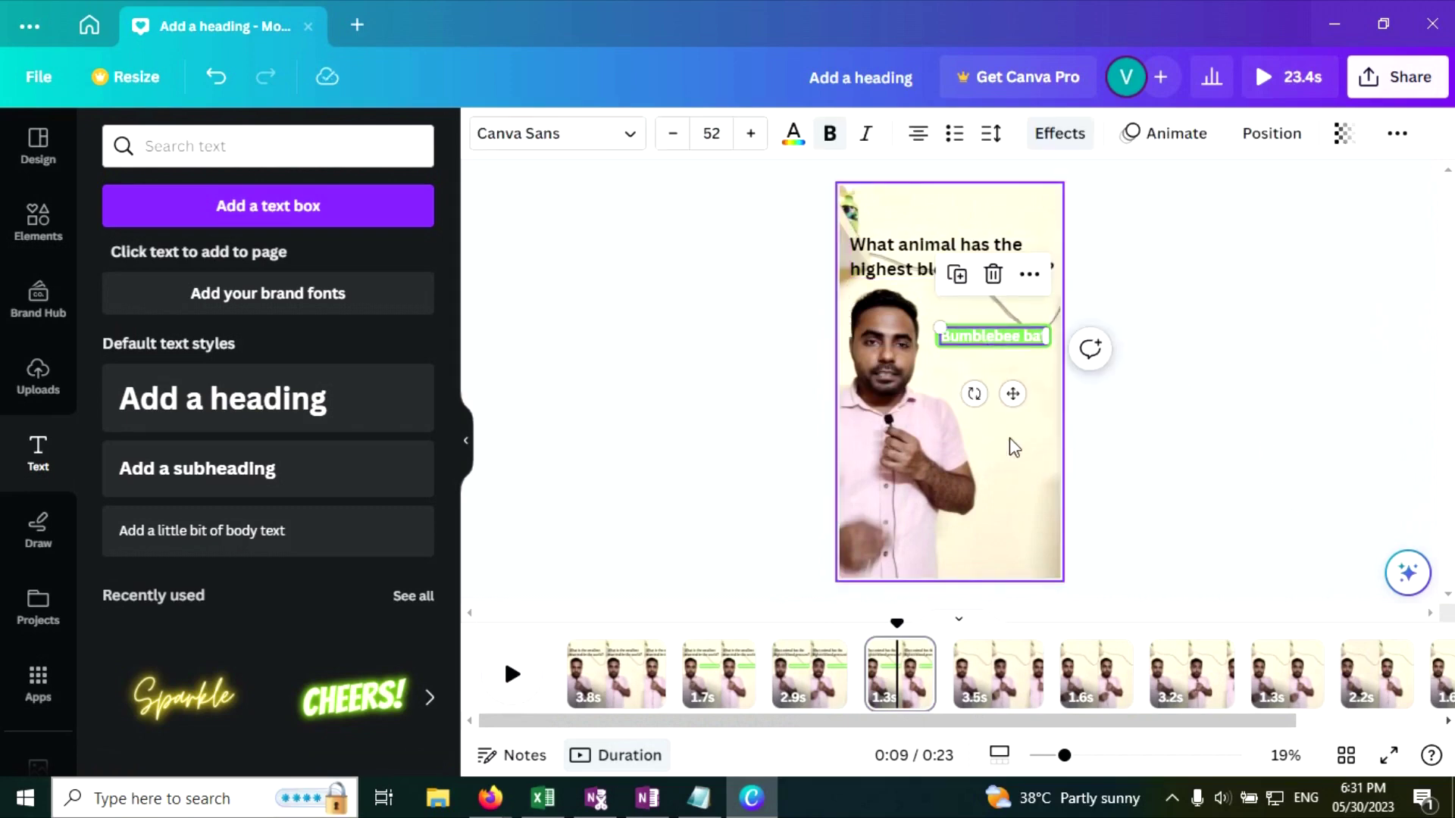
drag(1012, 393, 1019, 425)
click(1192, 457)
Replace the lower label's text with "Giraffe" copied from the Notepad list, and shift it right toward the upper label's right edge.
click(698, 798)
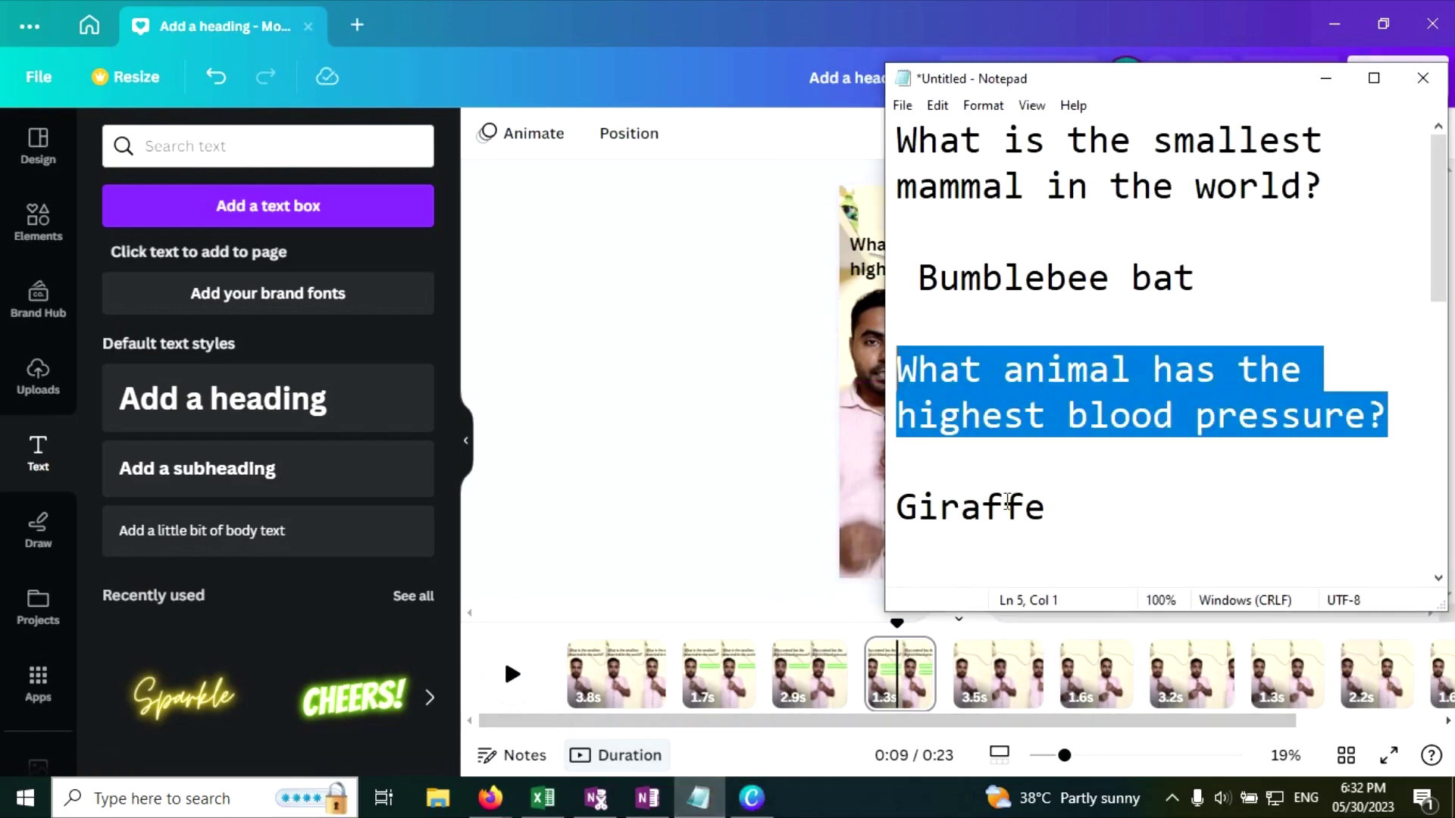
drag(1053, 502, 905, 494)
key(ctrl+c)
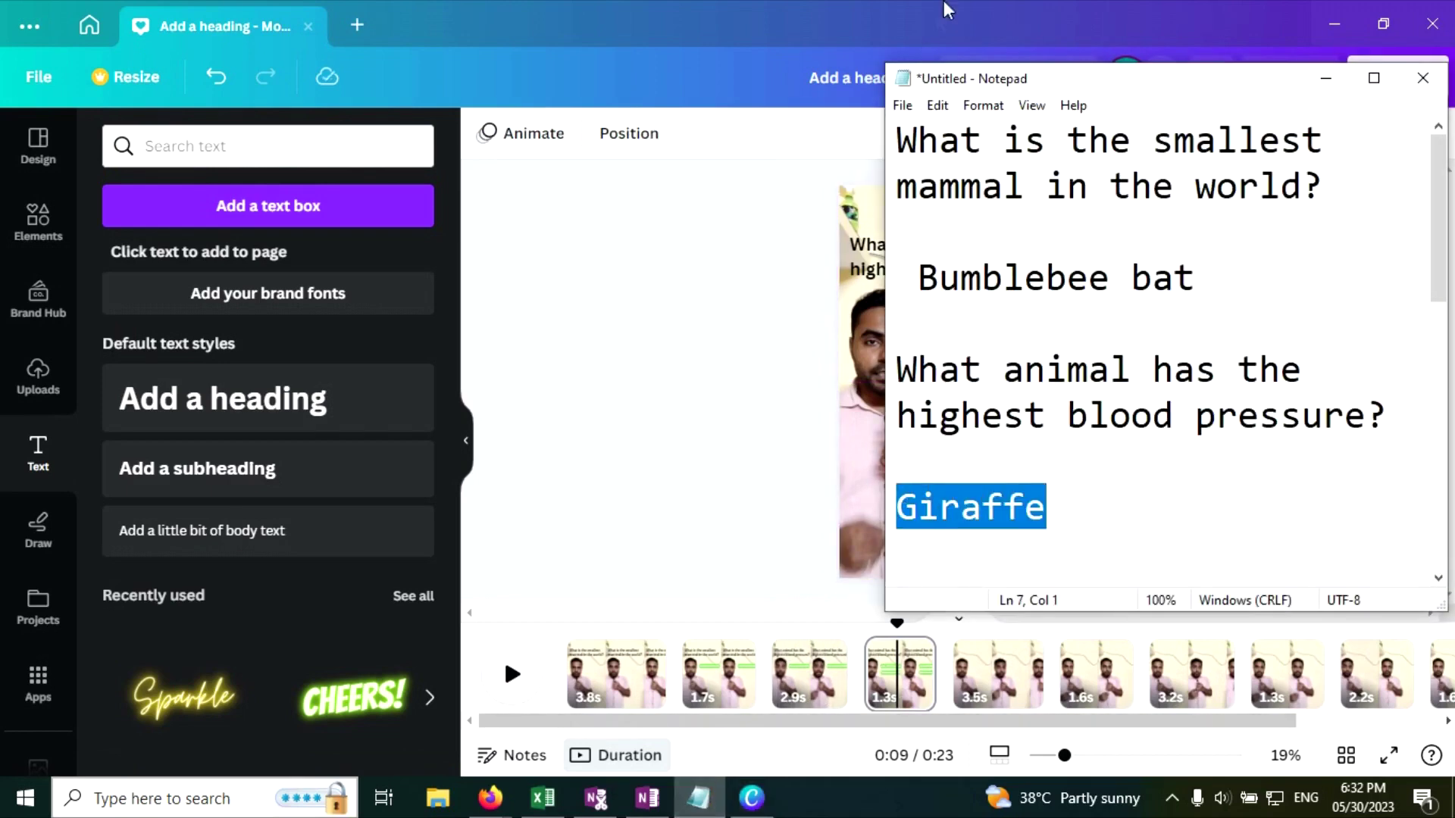
click(942, 18)
double_click(993, 371)
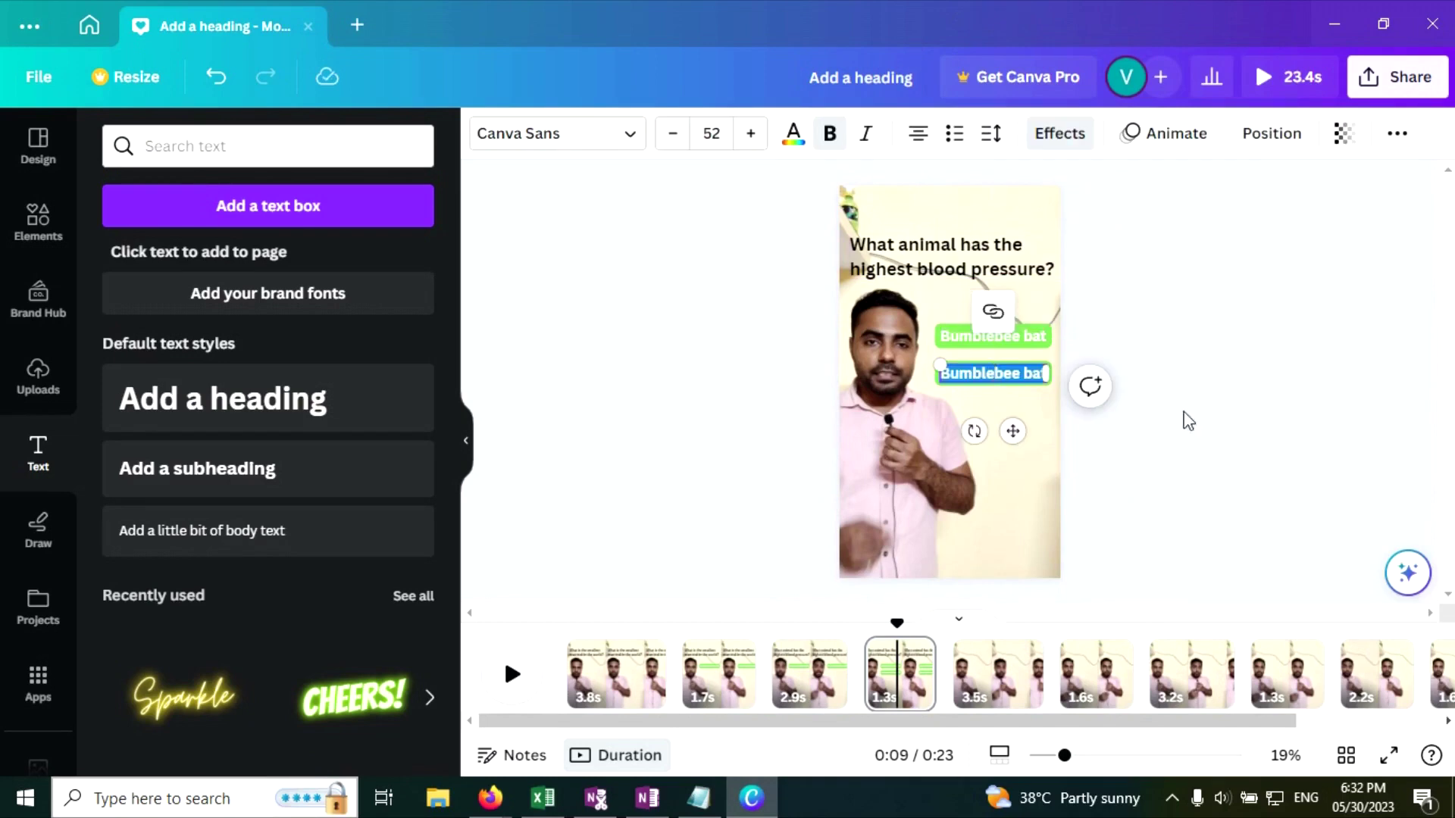
key(ctrl+v)
click(1267, 410)
click(999, 377)
drag(1010, 428, 1031, 428)
click(1309, 440)
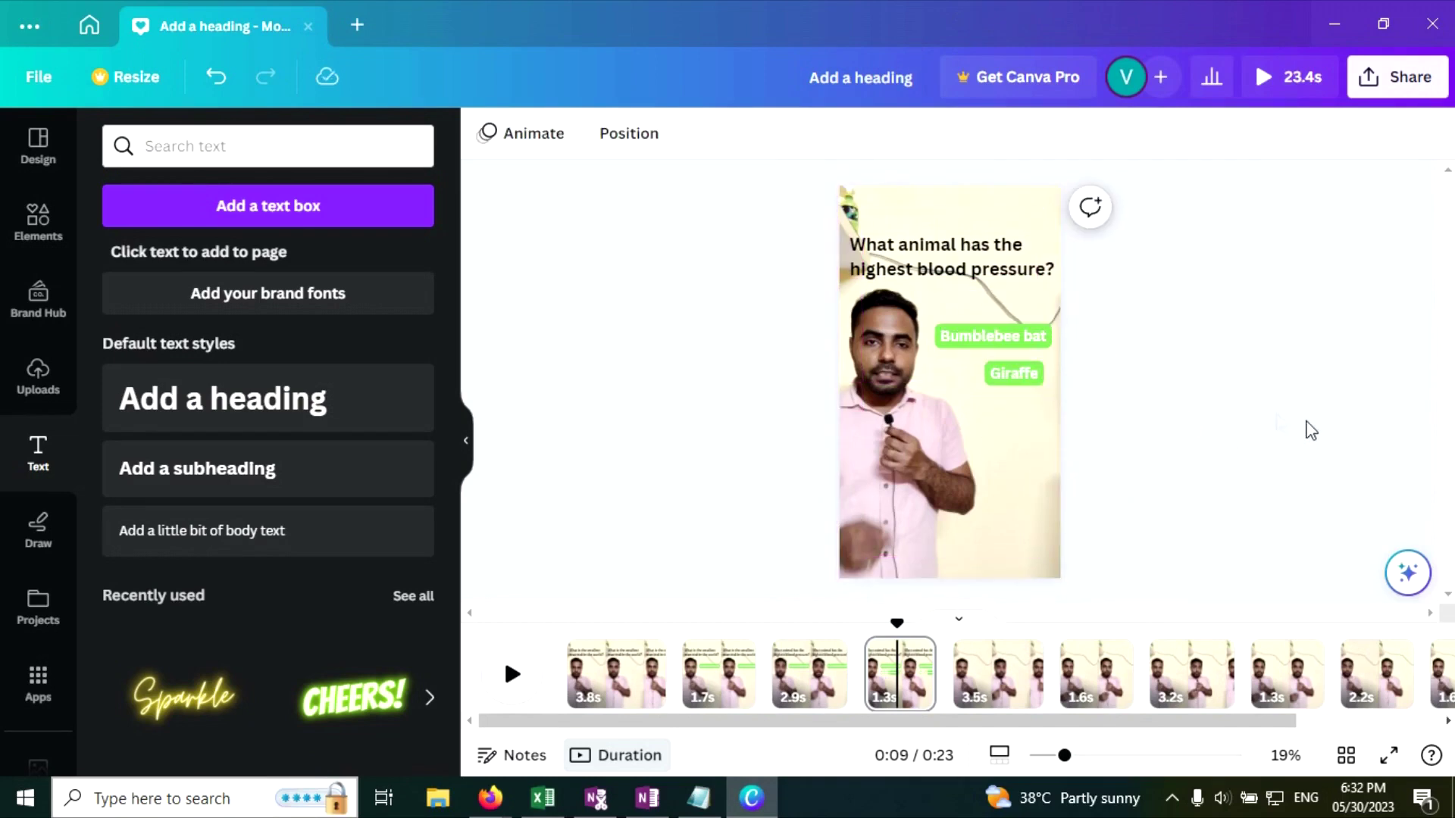
Add the Wipe text animation to the "Giraffe" label on the 1.3 s clip.
double_click(1020, 375)
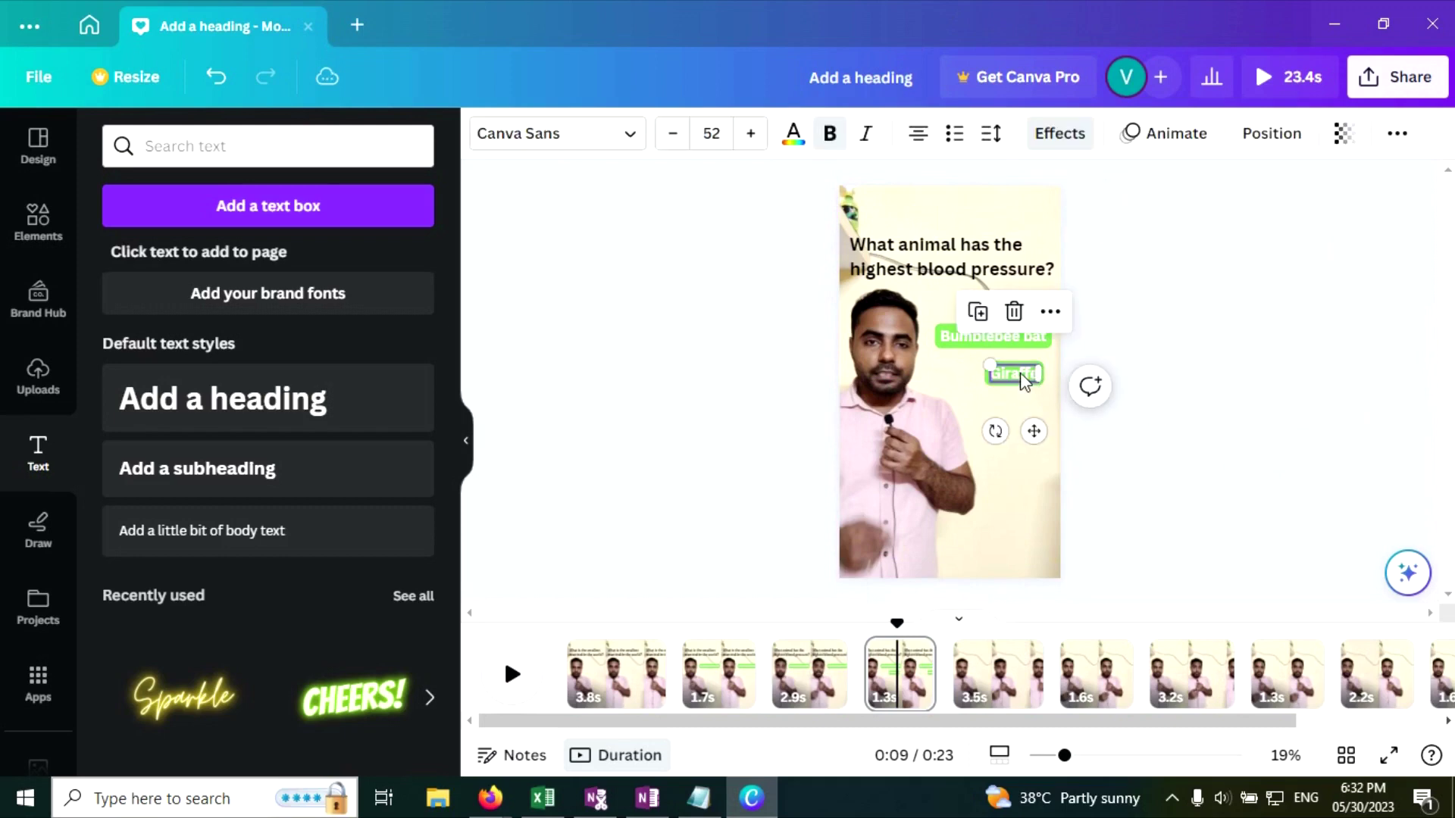
click(1153, 144)
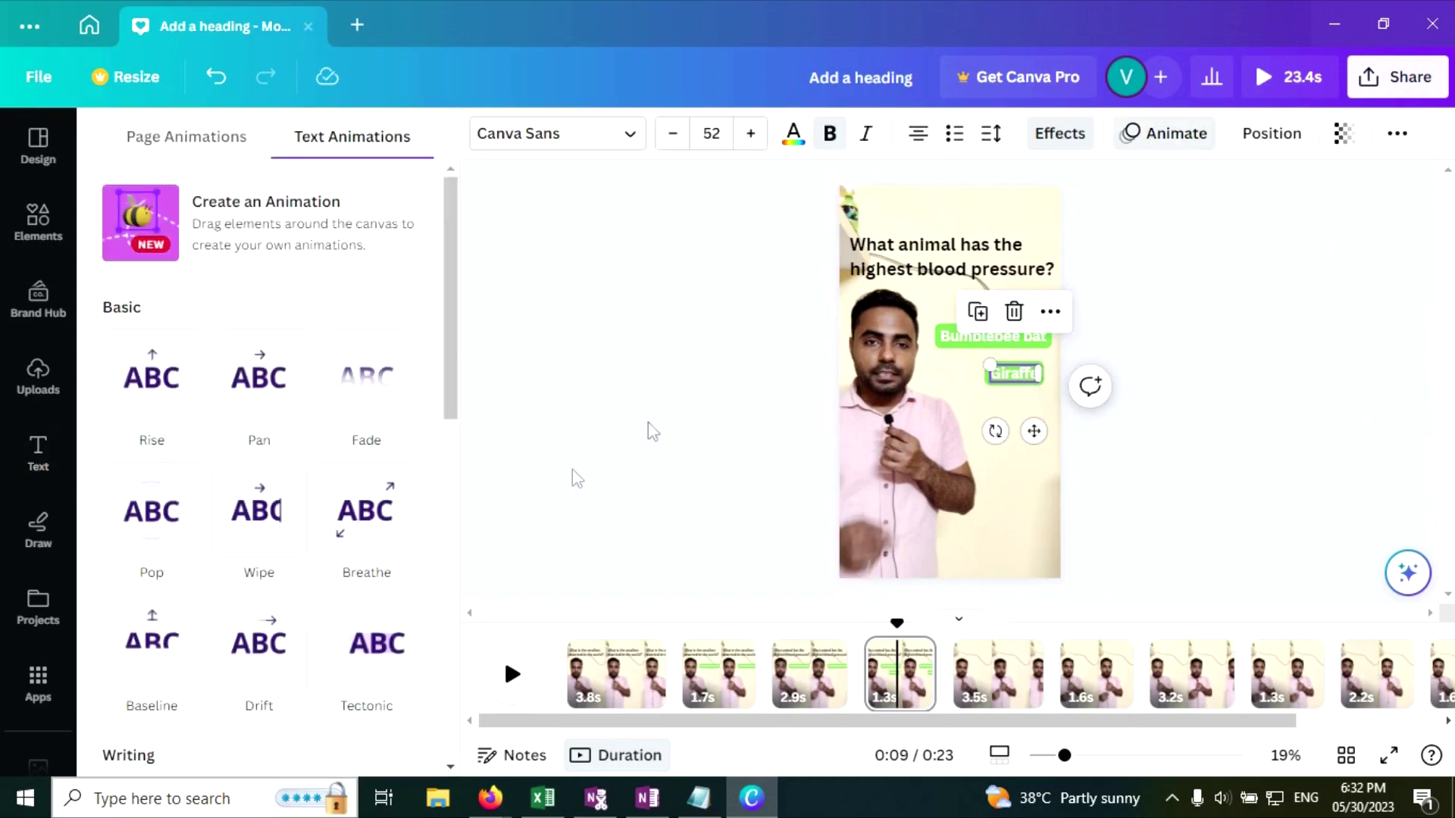
click(291, 511)
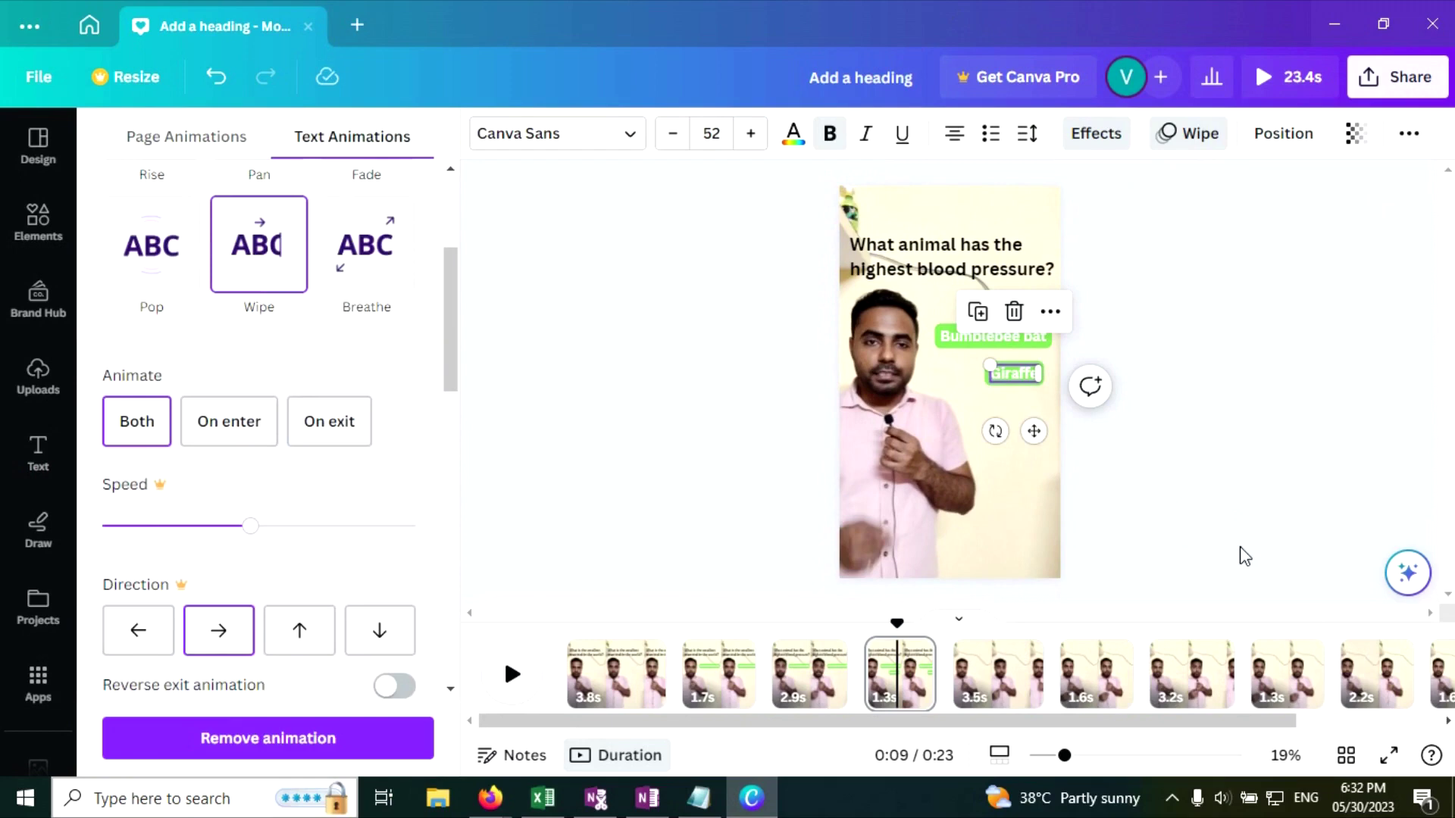
key(Escape)
Copy the question and both answer labels onto the 3.5 s clip and change its question to "What mammal has the most powerful bite?".
drag(1023, 480, 965, 225)
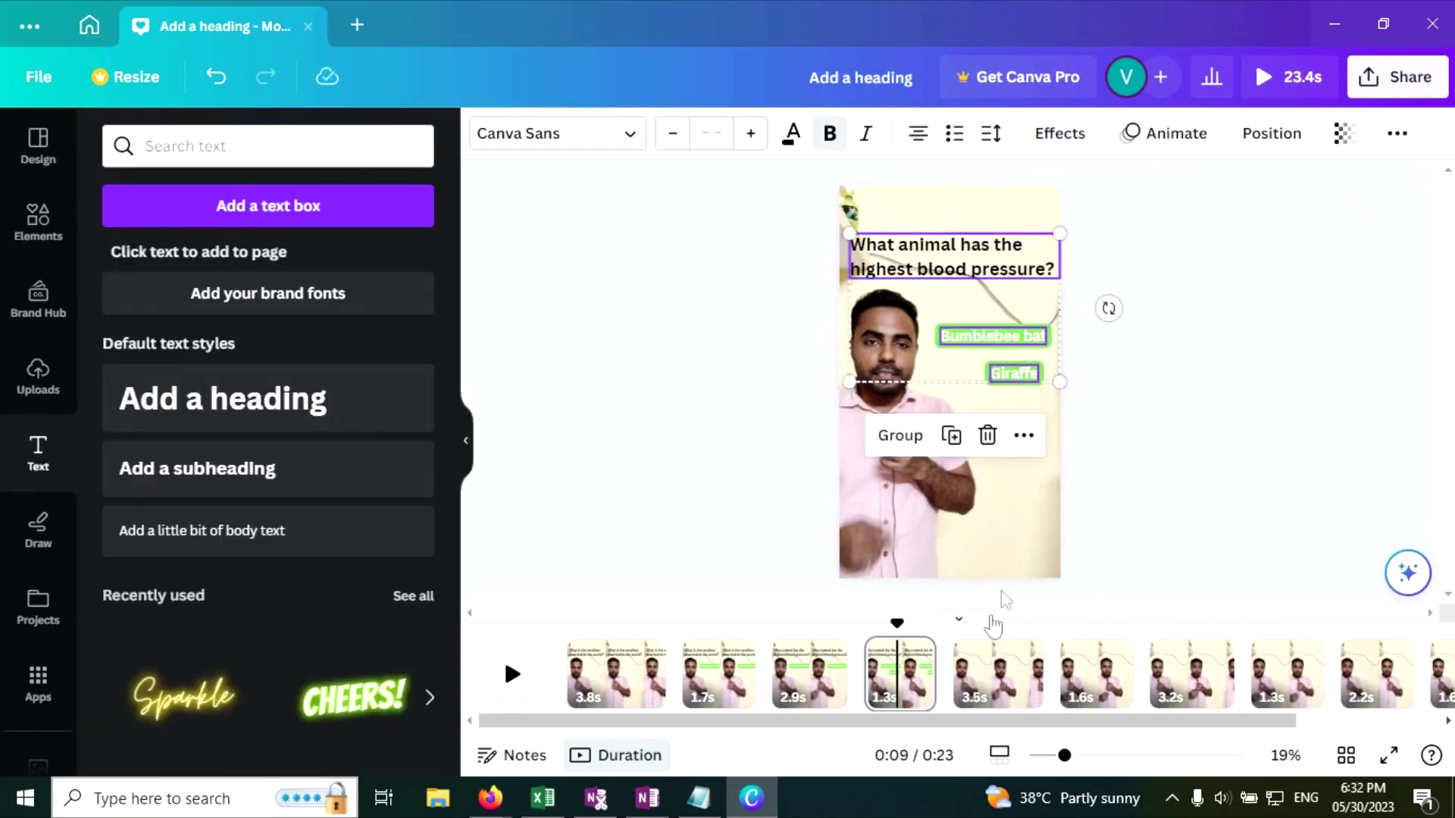
click(994, 667)
key(ctrl+v)
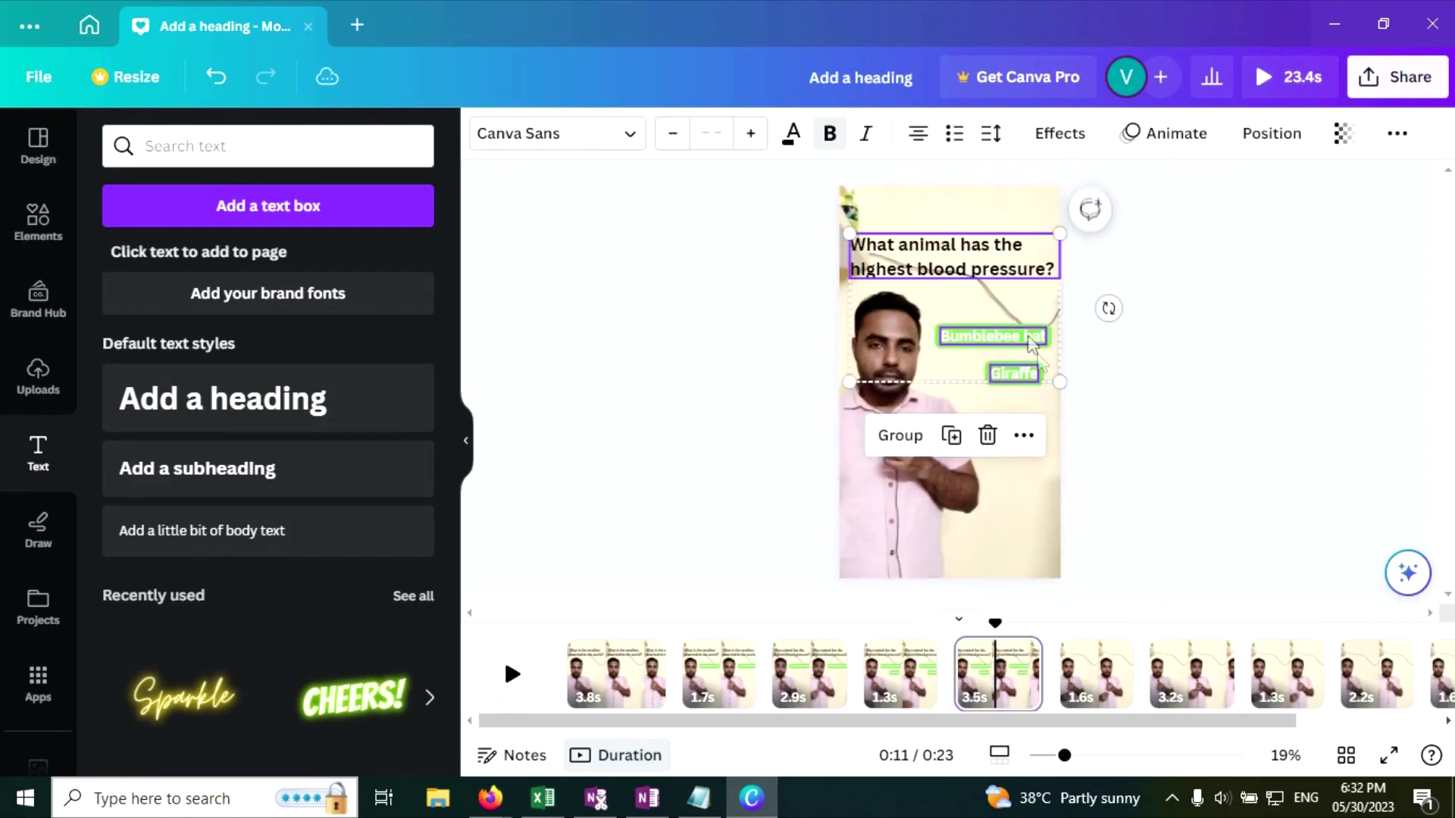
click(1104, 430)
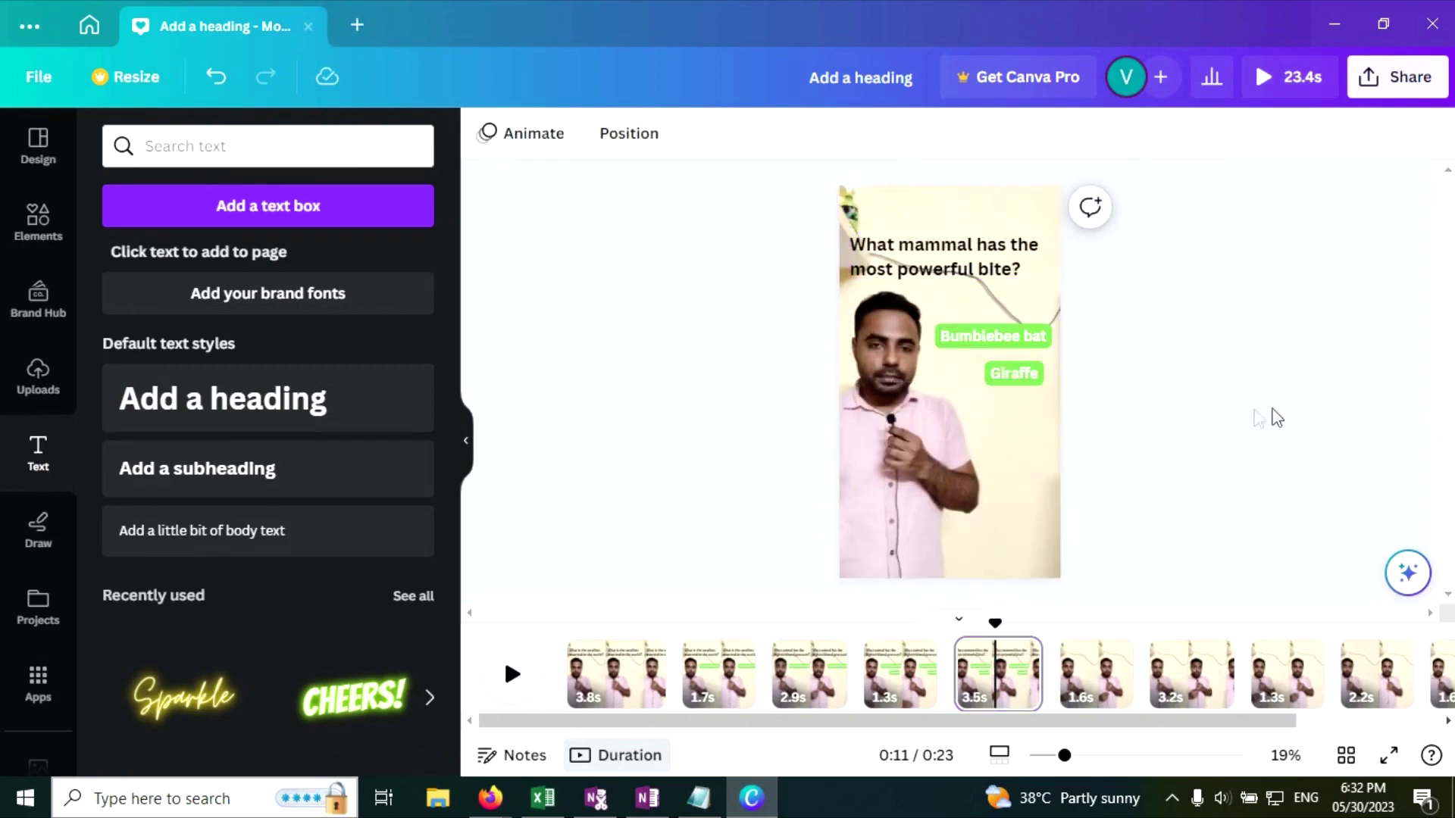
Remove the Wipe animation from the "Giraffe" label on the 3.5 s clip.
click(1017, 374)
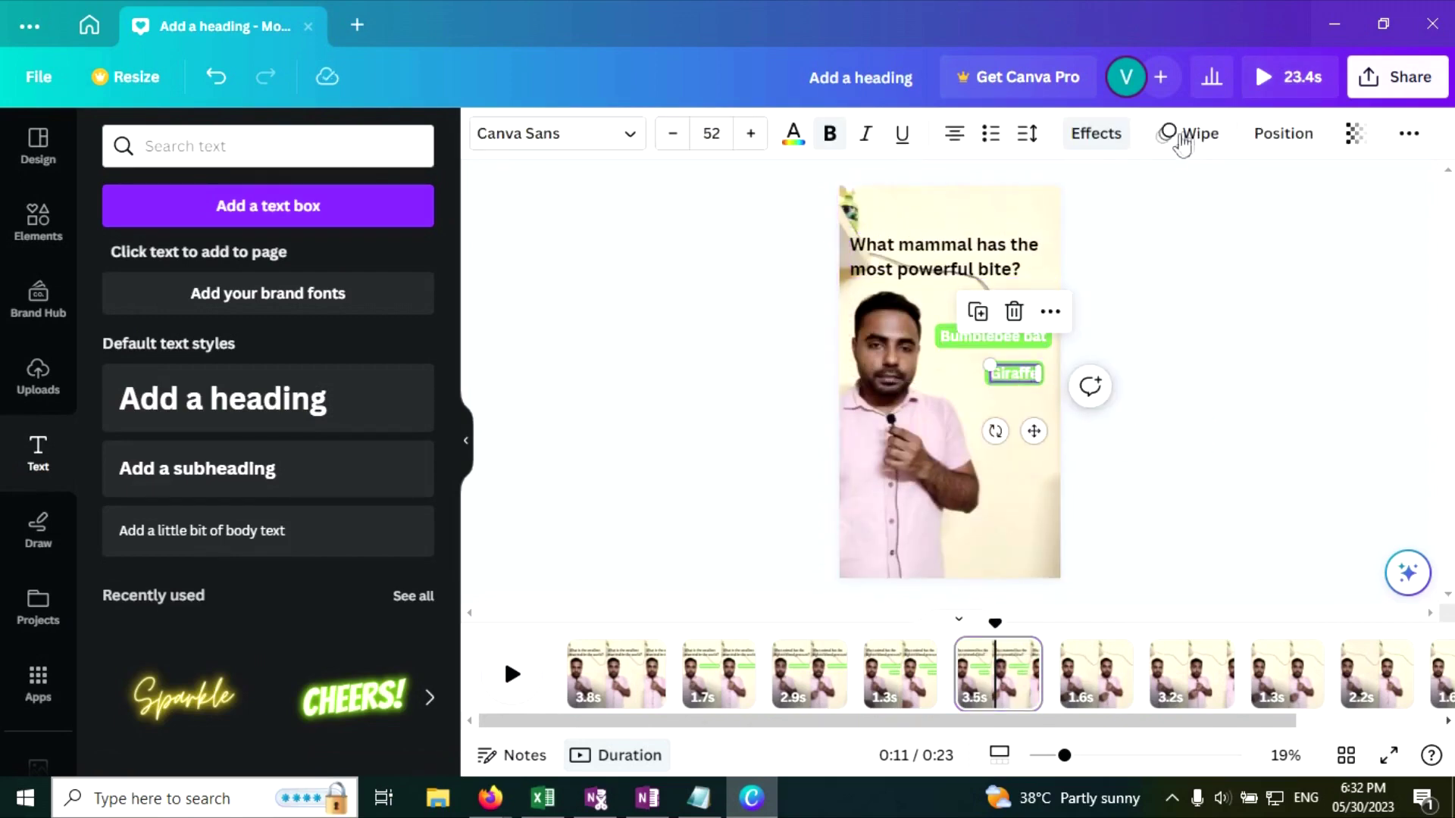
click(1182, 136)
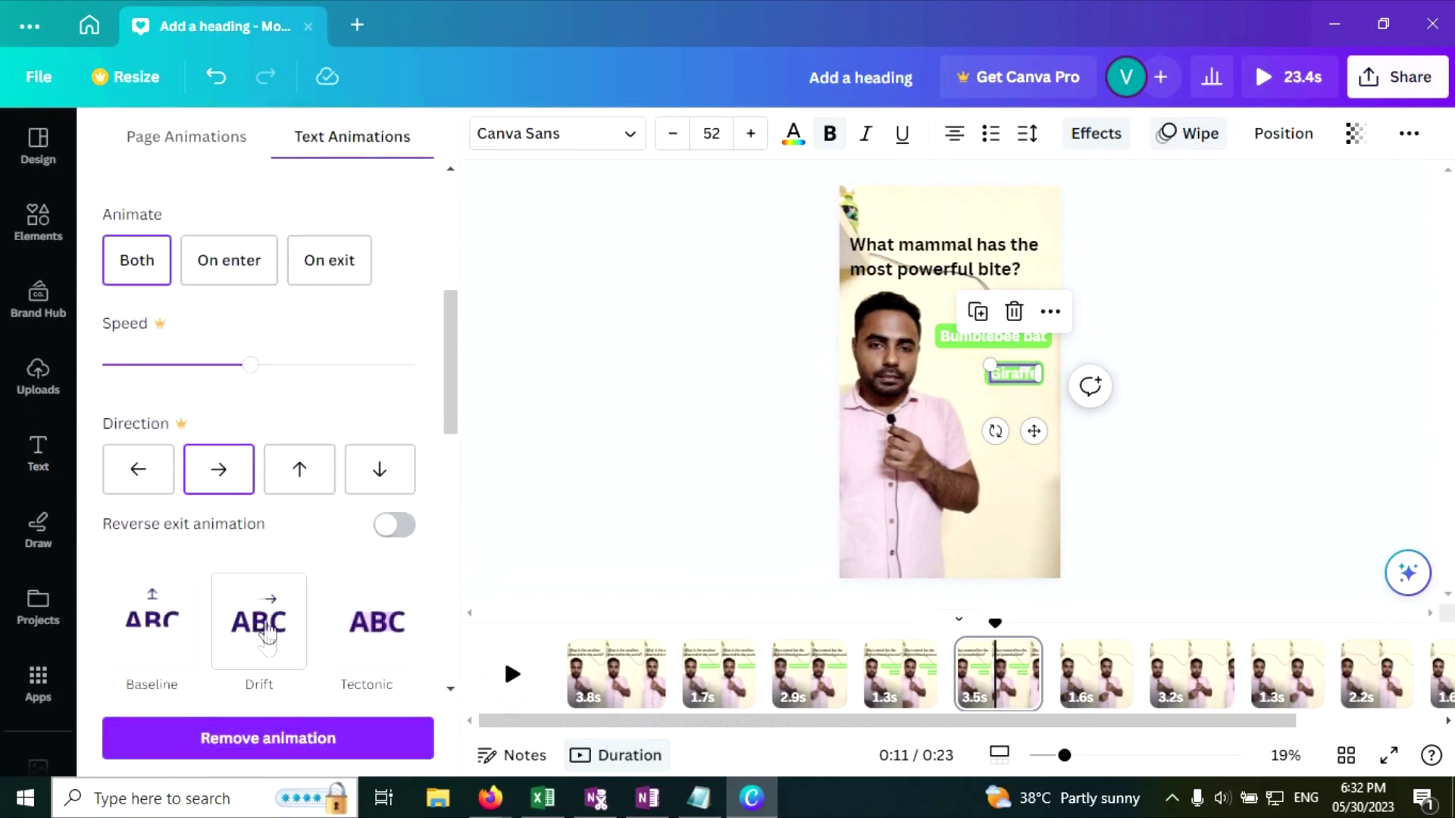
click(269, 739)
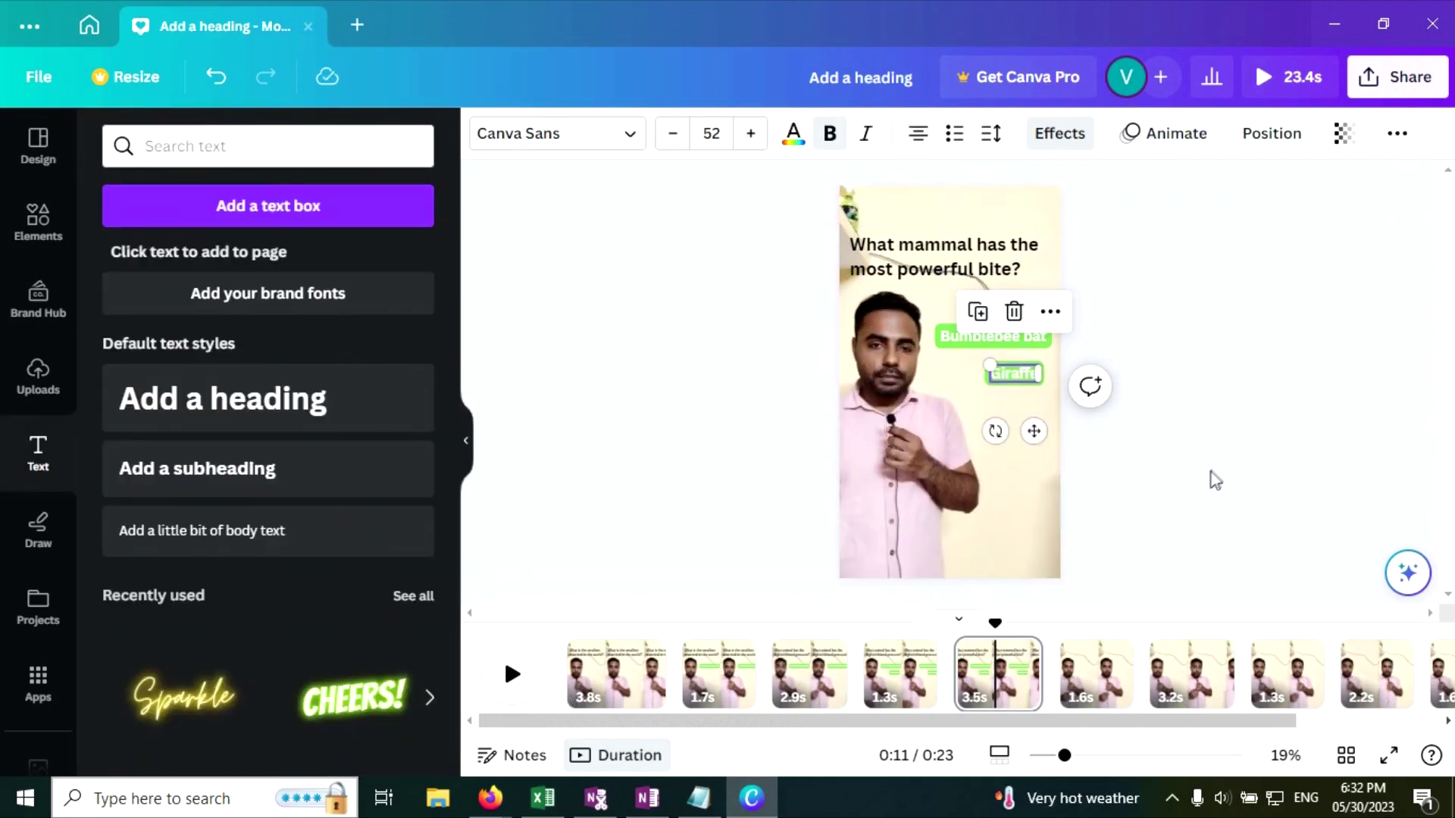
click(1211, 471)
Copy the question and both answer labels from the 3.5 s clip onto the following 1.6 s clip.
click(1023, 442)
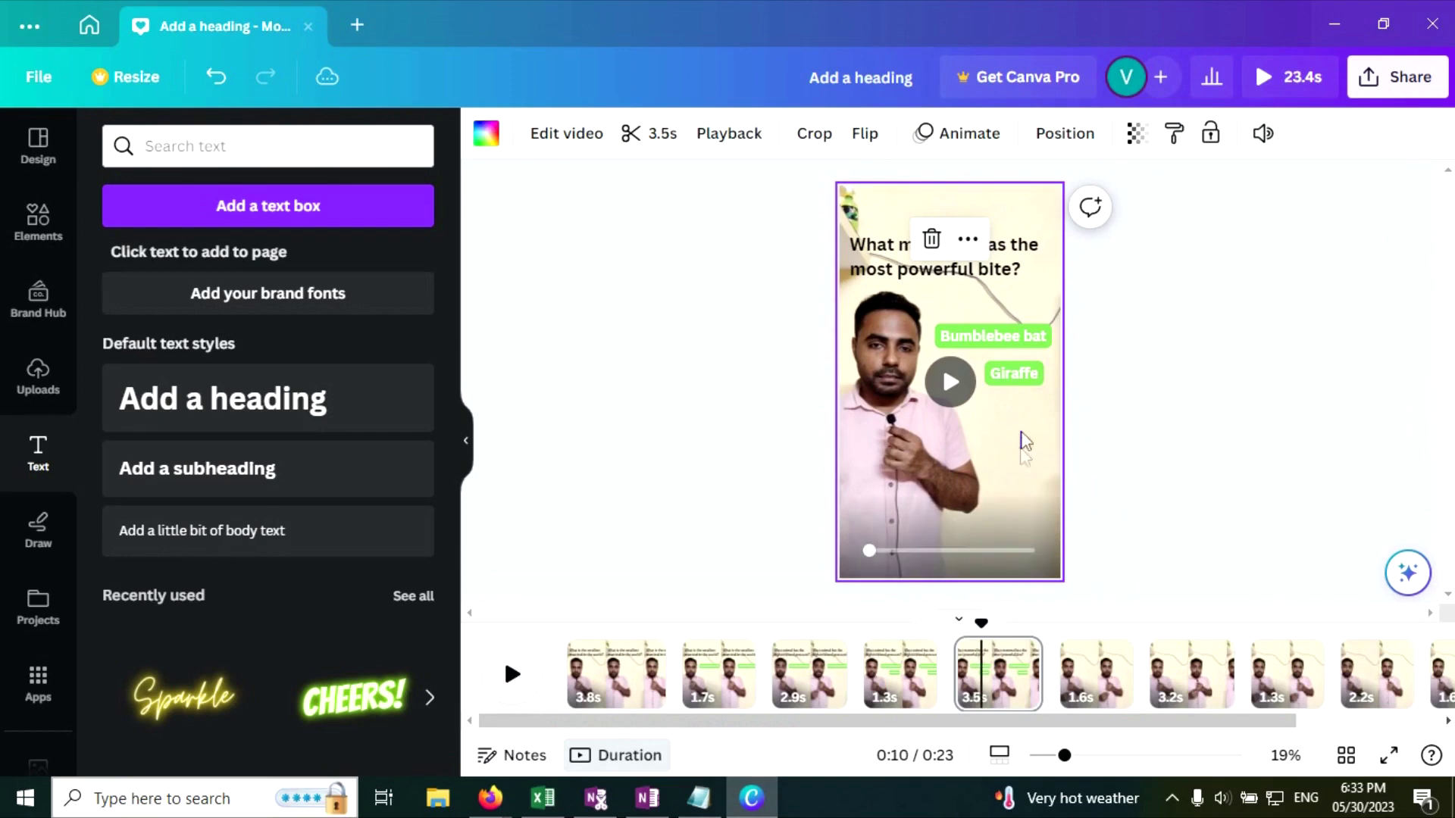
drag(1019, 448, 1000, 238)
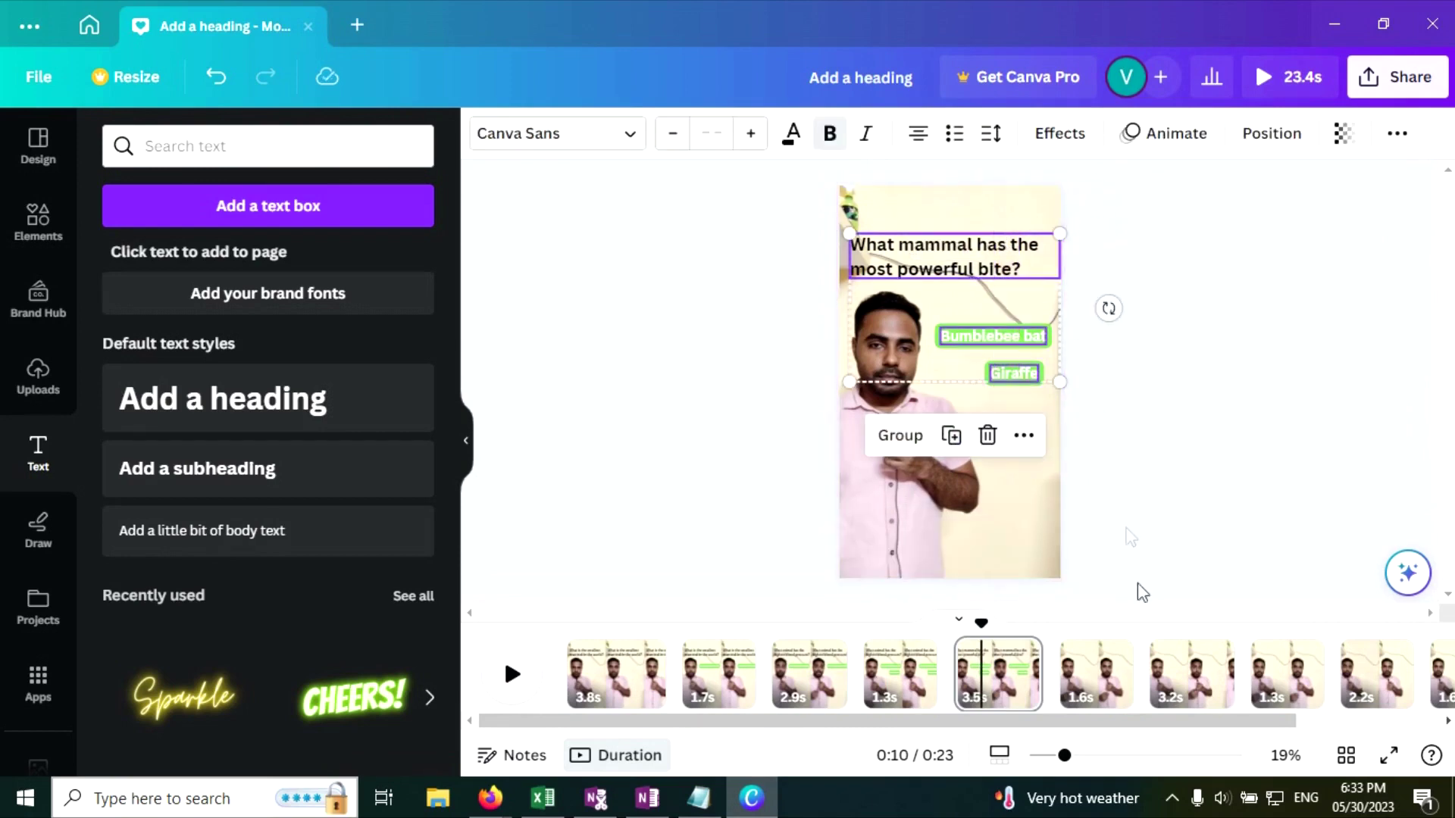
click(1098, 676)
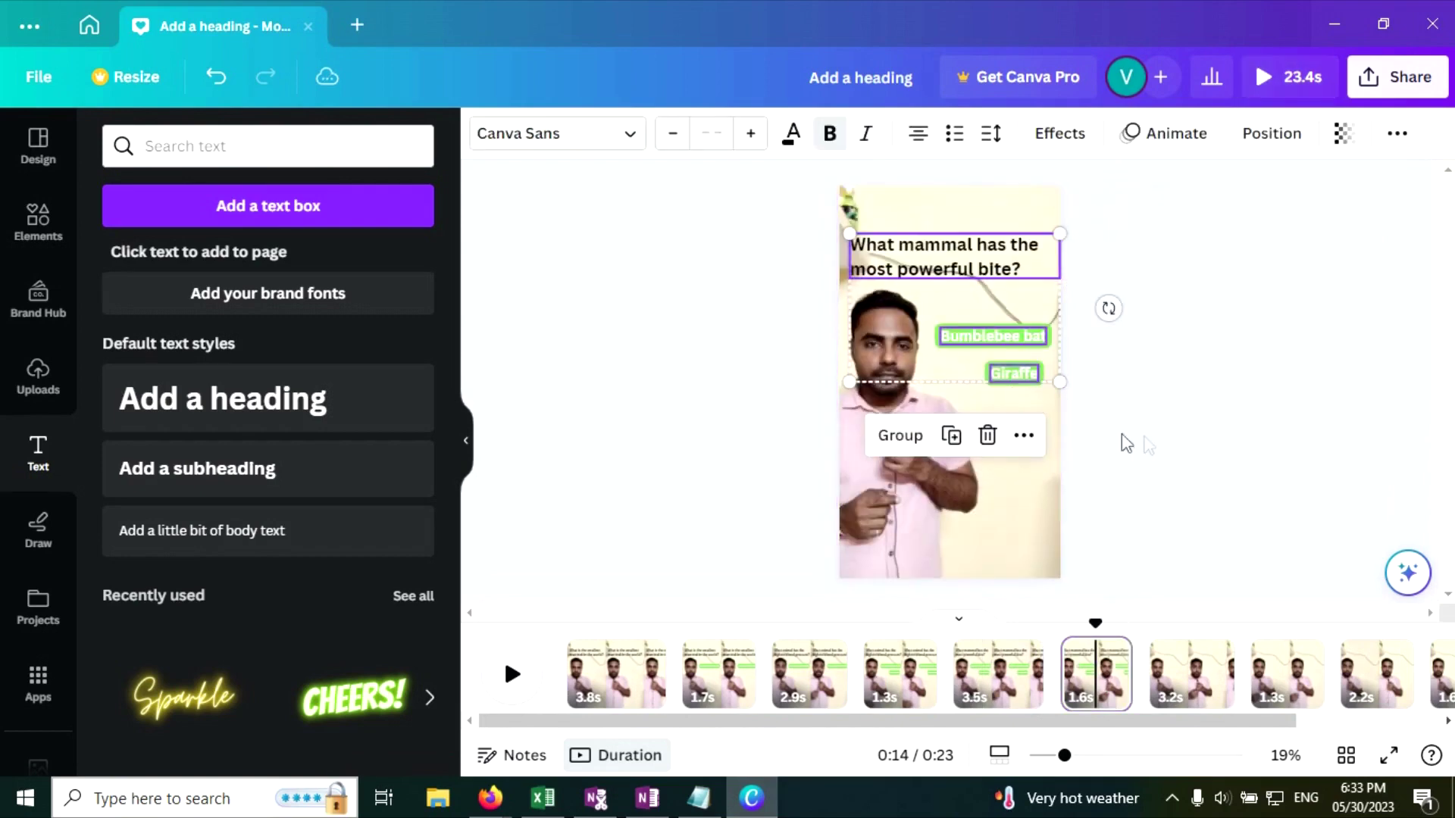
click(1140, 443)
Duplicate the "Giraffe" label directly below itself and replace the copy's text with "Hippopotamus" from the Notepad list.
click(1015, 374)
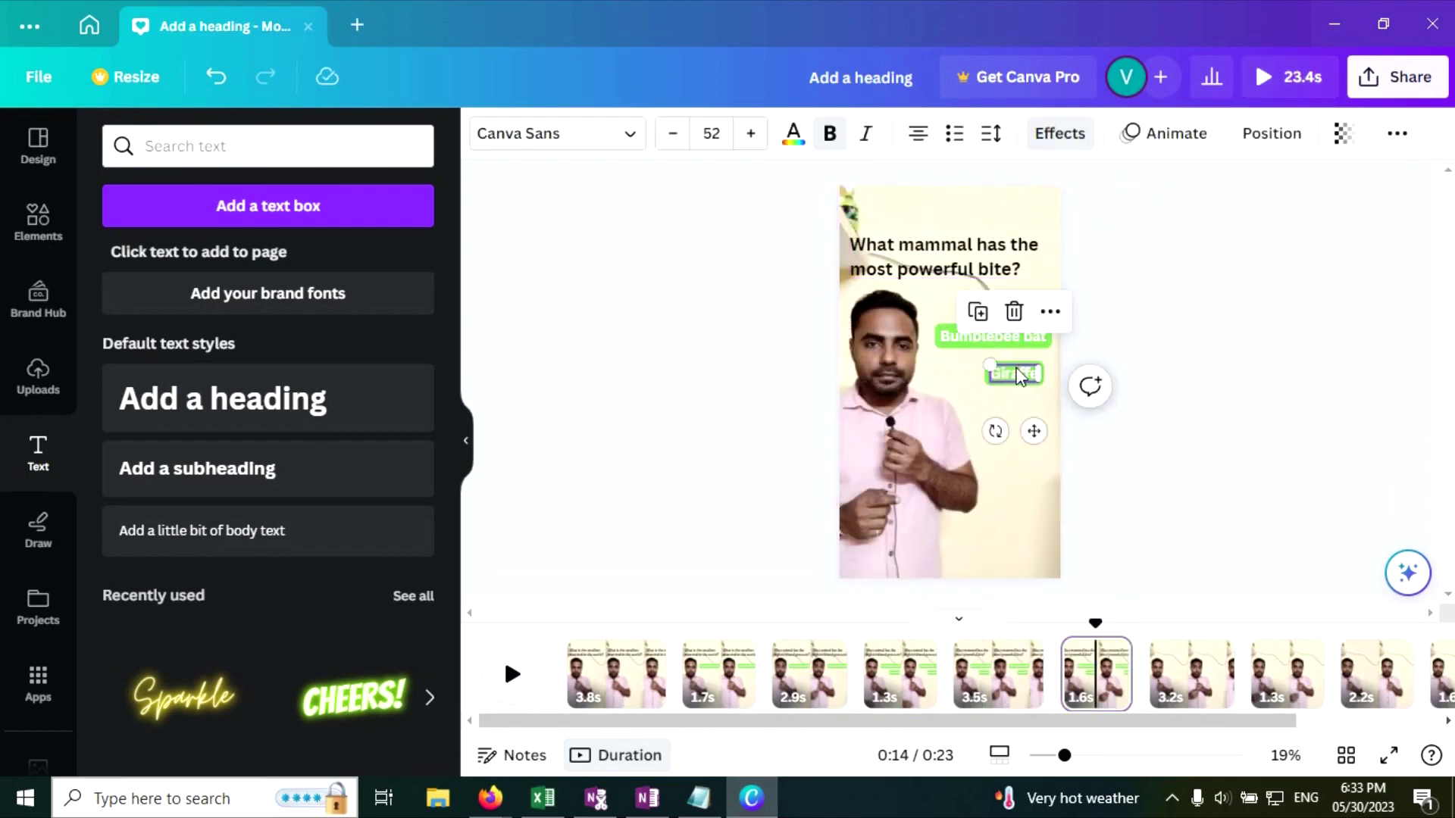
drag(1037, 435, 1038, 468)
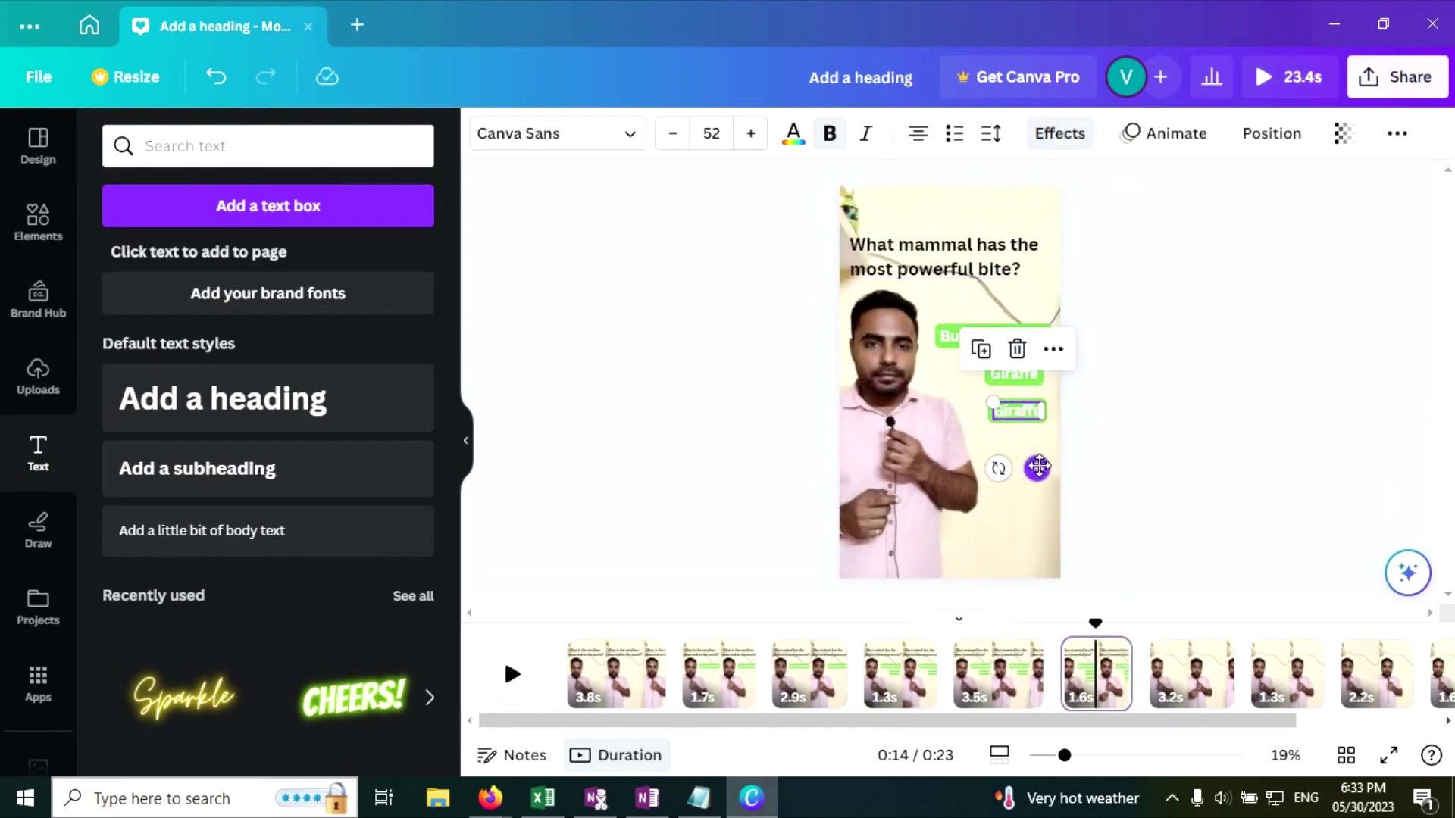
click(699, 798)
drag(1153, 507, 890, 509)
key(ctrl+c)
key(alt+Tab)
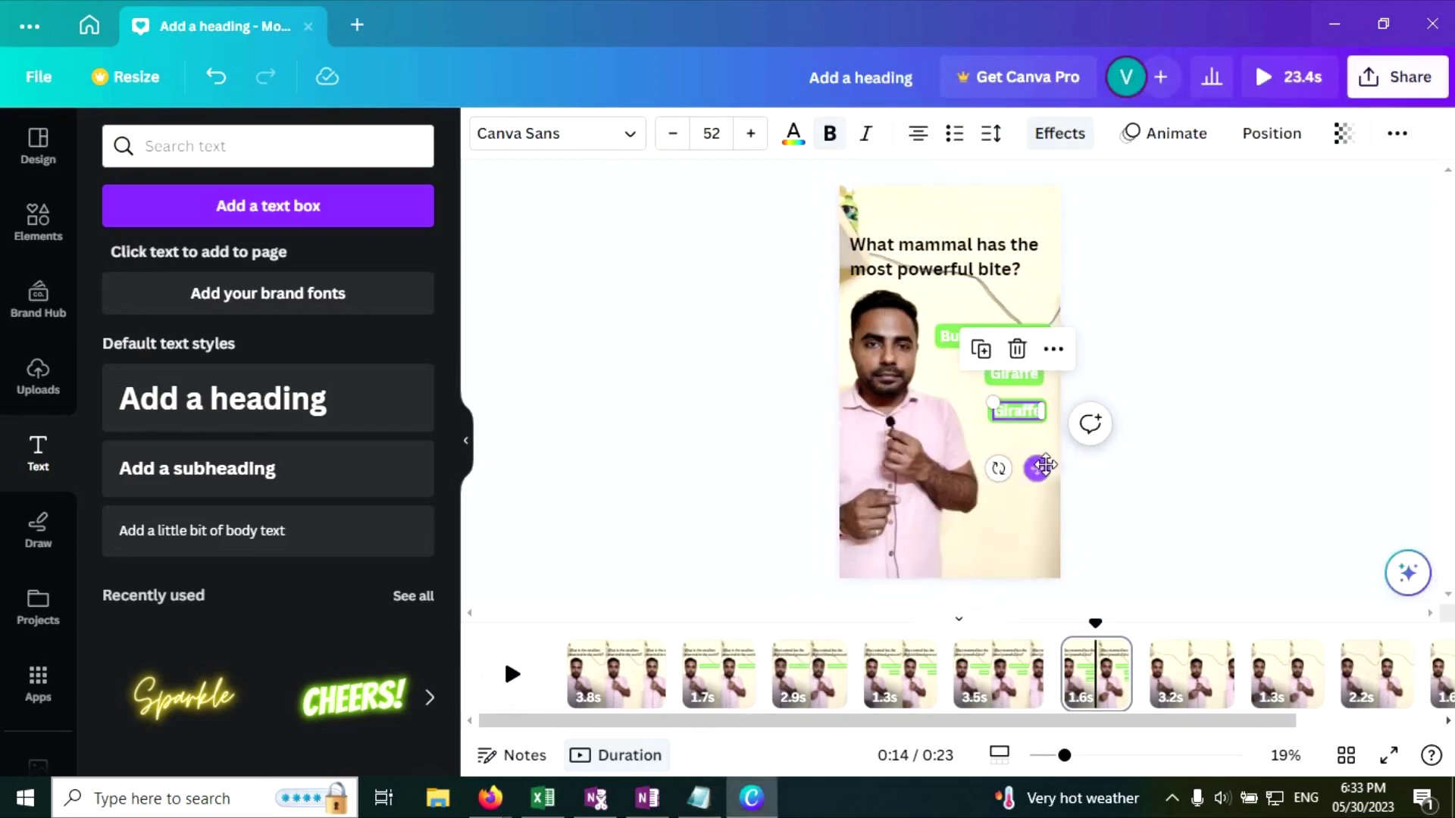
key(ctrl+v)
Shift the "Hippopotamus" label left so it lines up under the other answer labels within the frame.
click(1261, 454)
click(985, 421)
drag(969, 421, 947, 421)
click(1210, 467)
click(1011, 414)
drag(1011, 414, 1004, 415)
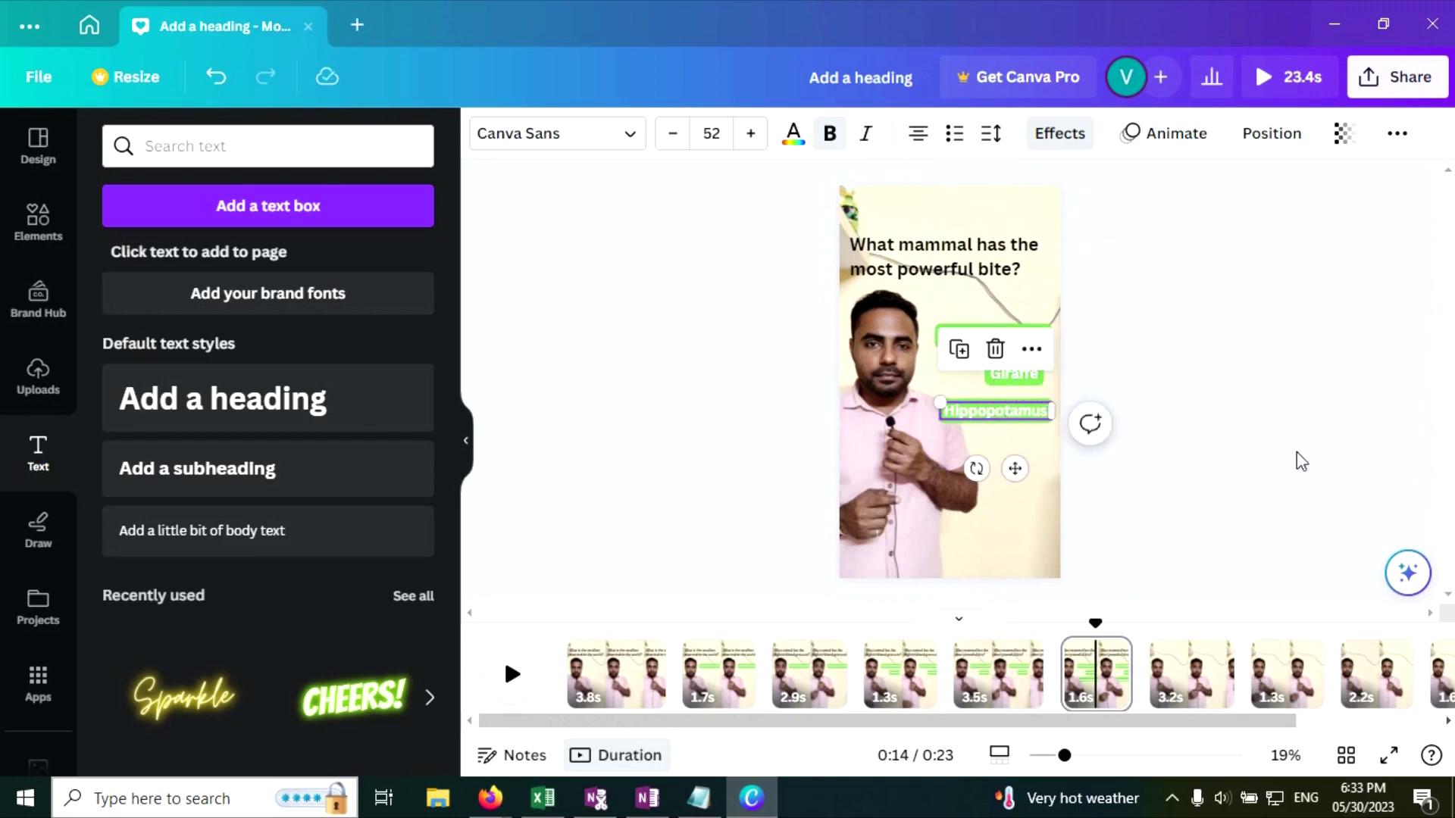
click(1297, 451)
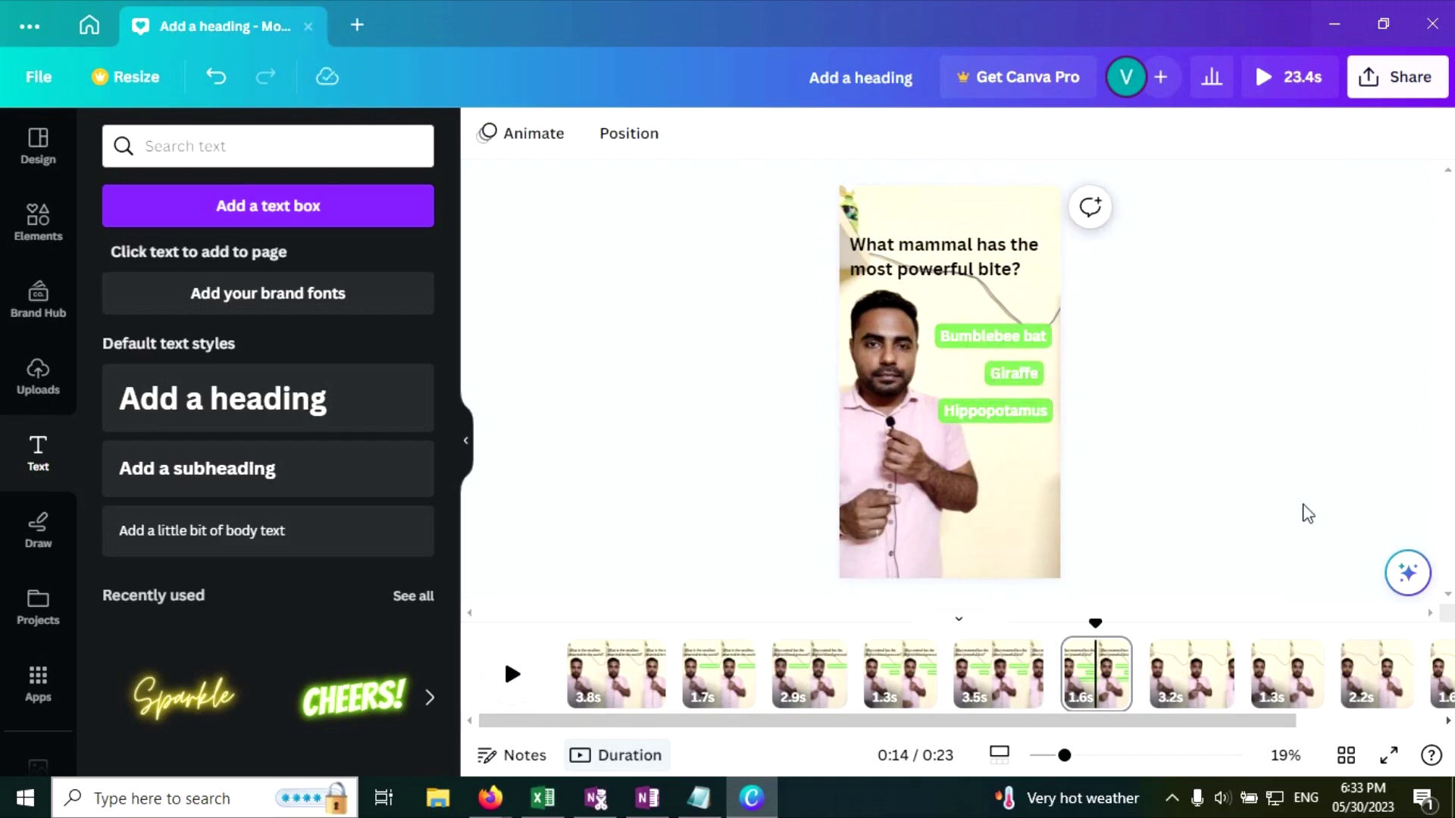
Add the Wipe text animation to the "Hippopotamus" label on the 1.6 s clip.
click(991, 398)
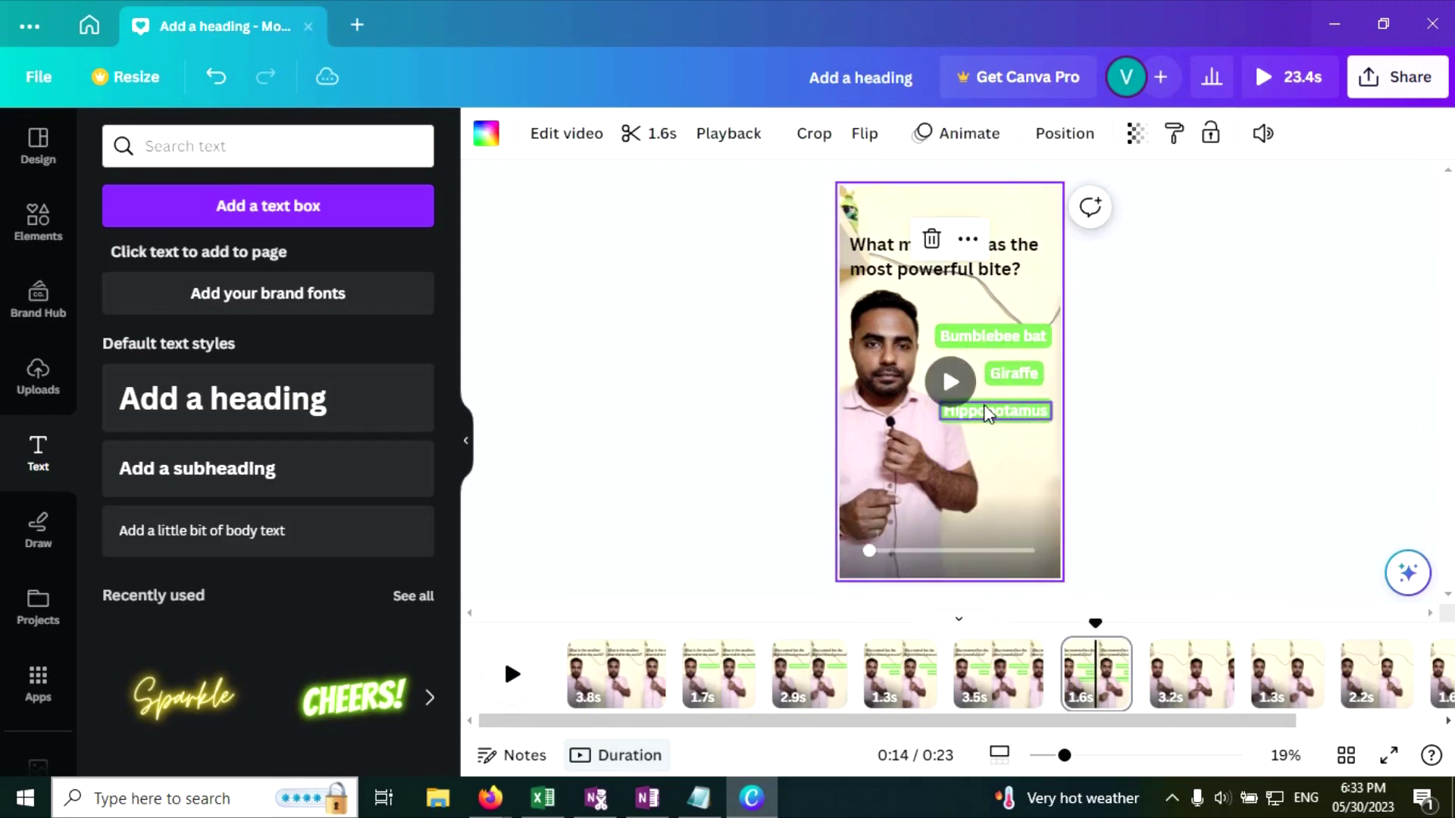
click(988, 410)
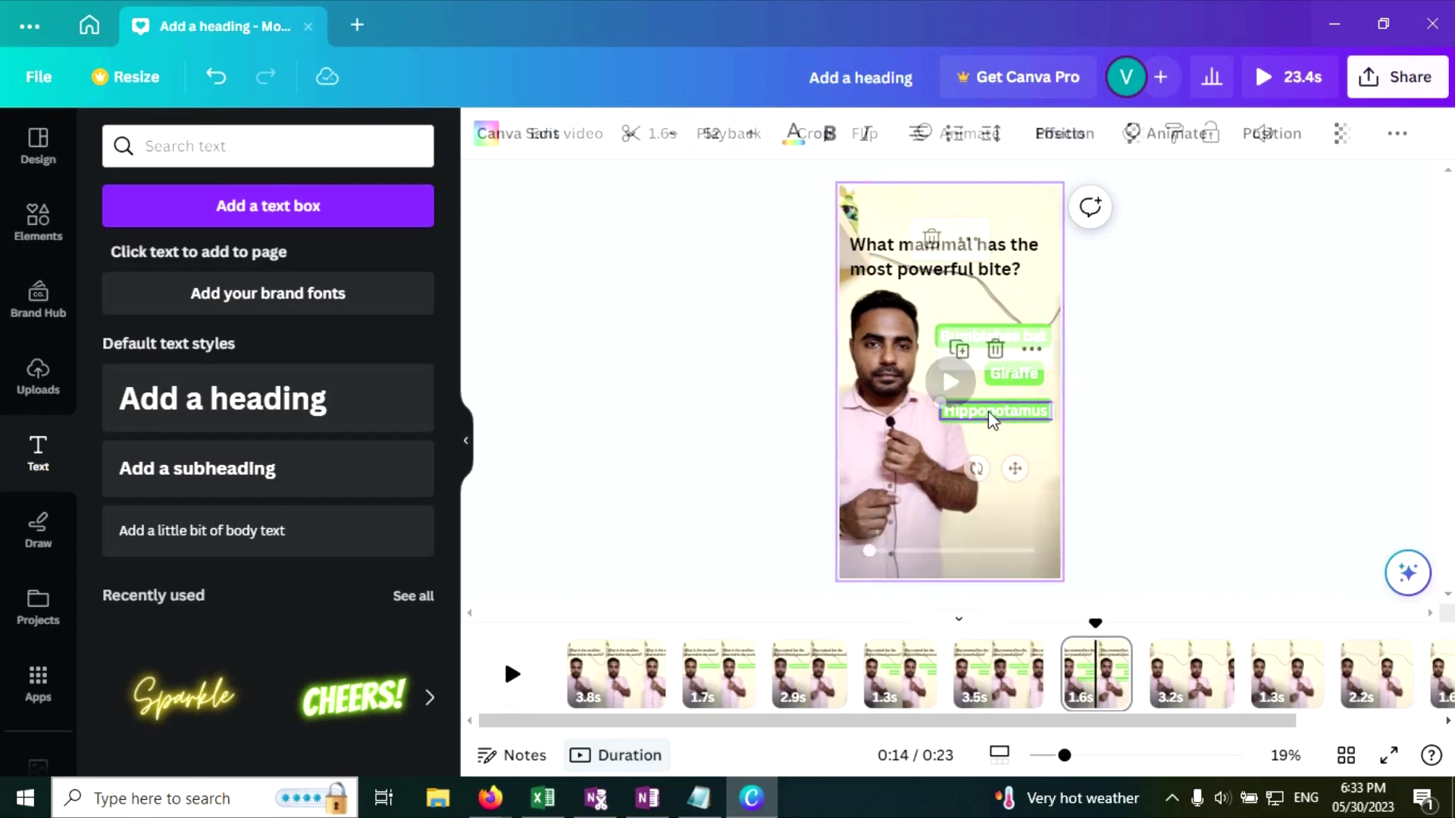
click(1177, 134)
click(278, 518)
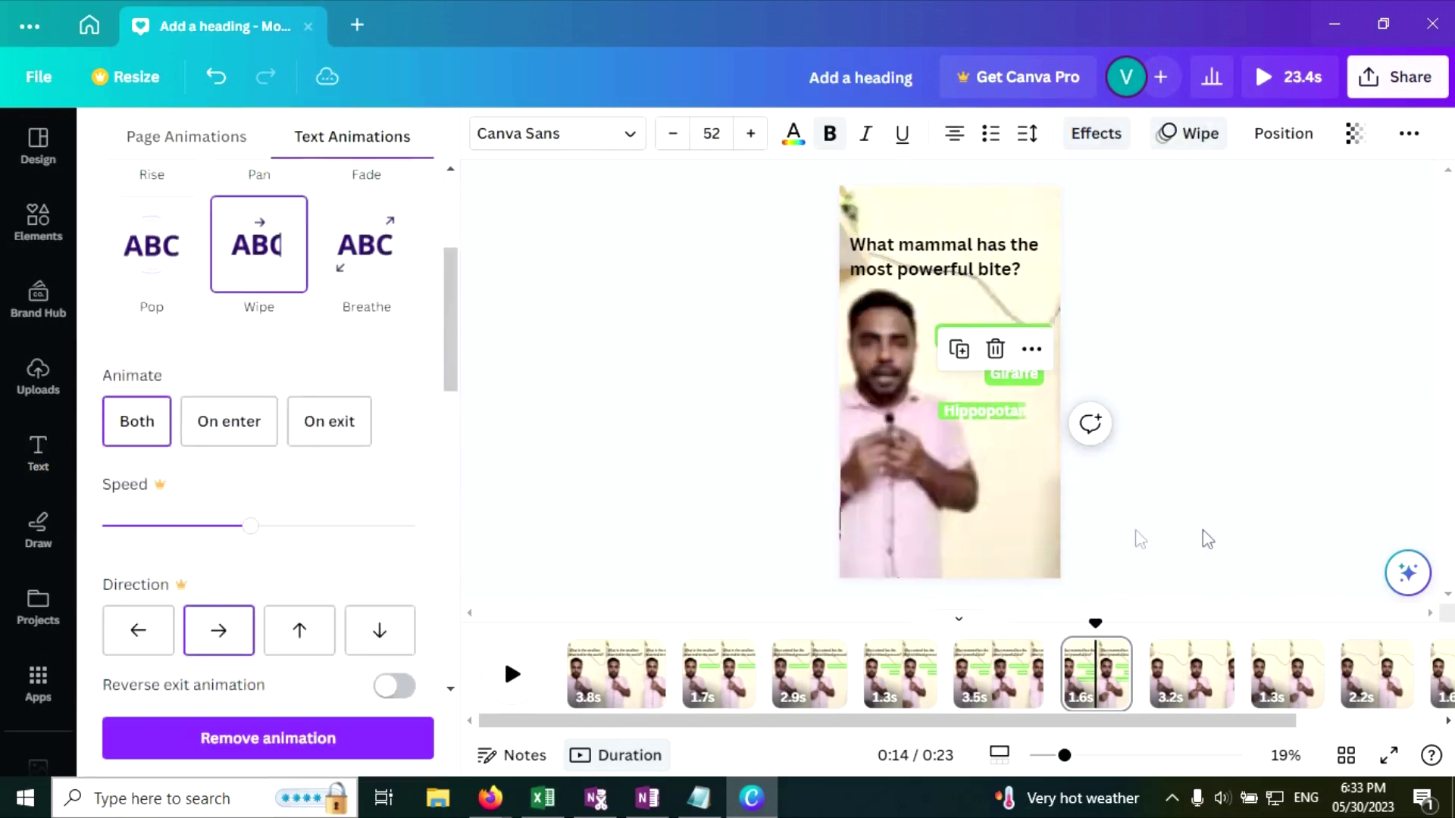
click(1258, 538)
Copy the question and all three answer labels from the 1.6 s clip onto the 3.2 s clip.
drag(1009, 523, 981, 221)
click(1201, 680)
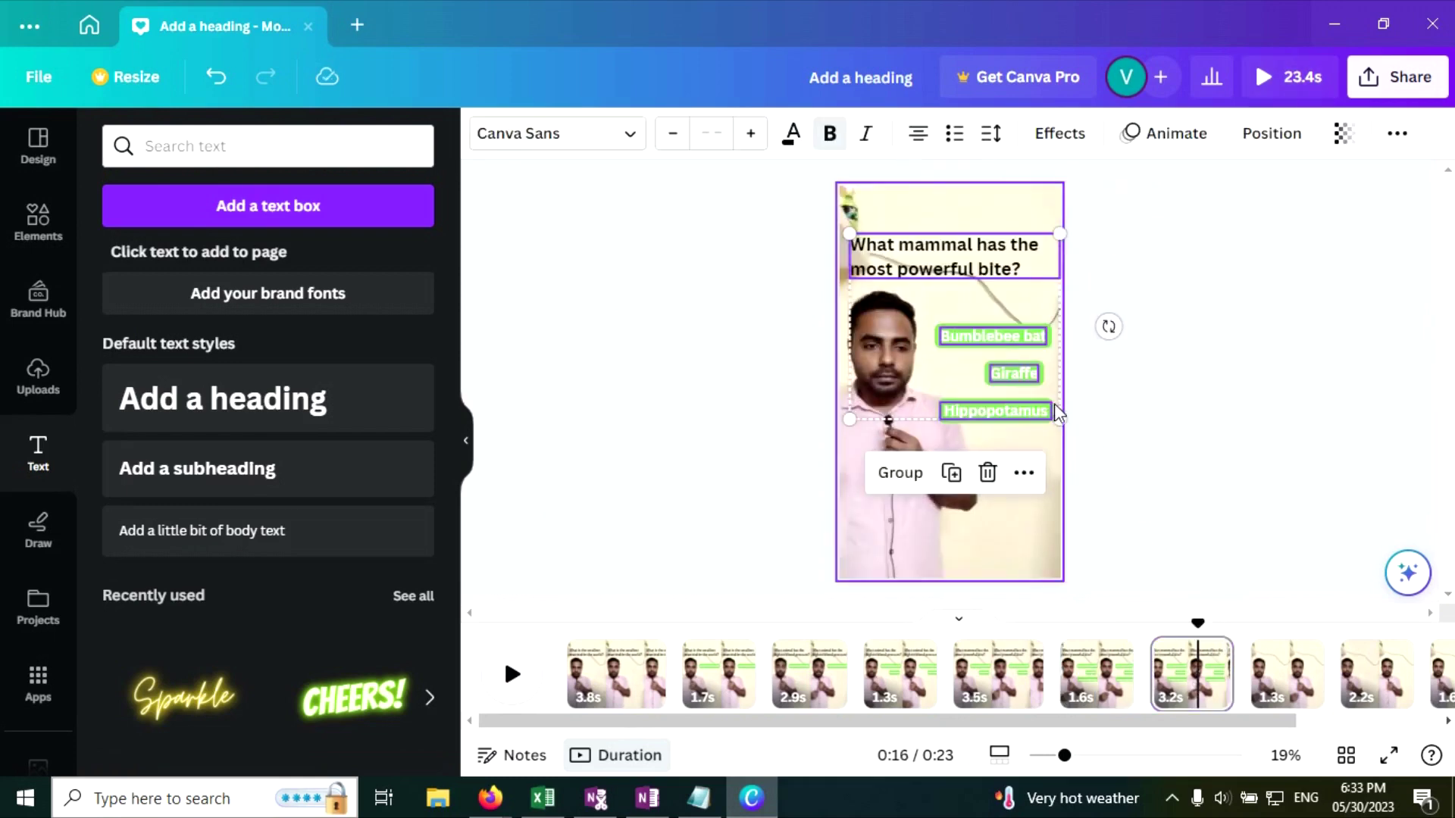
click(1192, 389)
Remove the Wipe animation from the "Hippopotamus" label on the 3.2 s clip.
click(1005, 424)
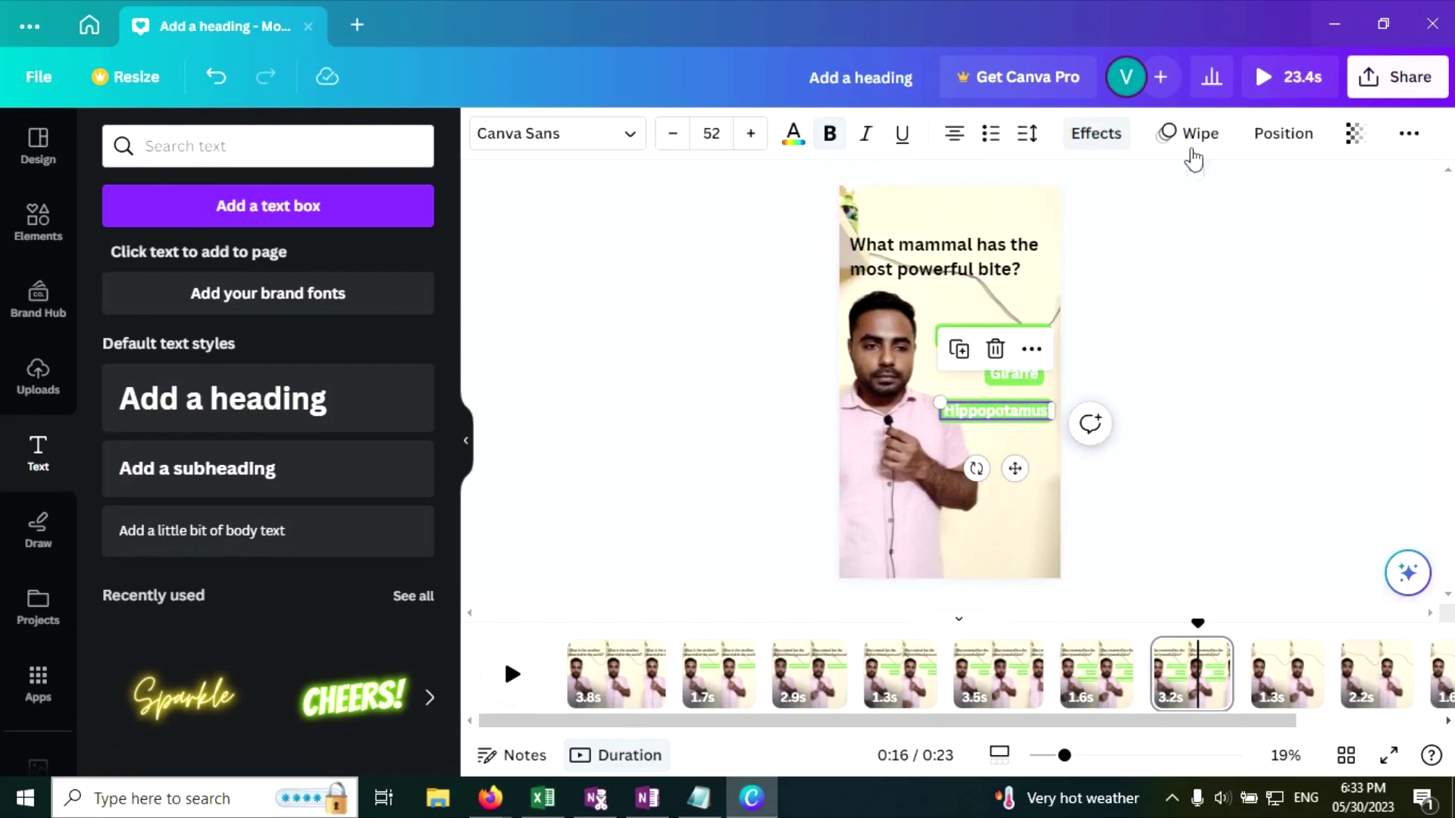
click(1189, 133)
scroll(303, 531, down, 1)
click(324, 734)
Replace the question on the 3.2 s clip with "What type of farm animal can sunburn?" copied from the Notepad list.
click(924, 273)
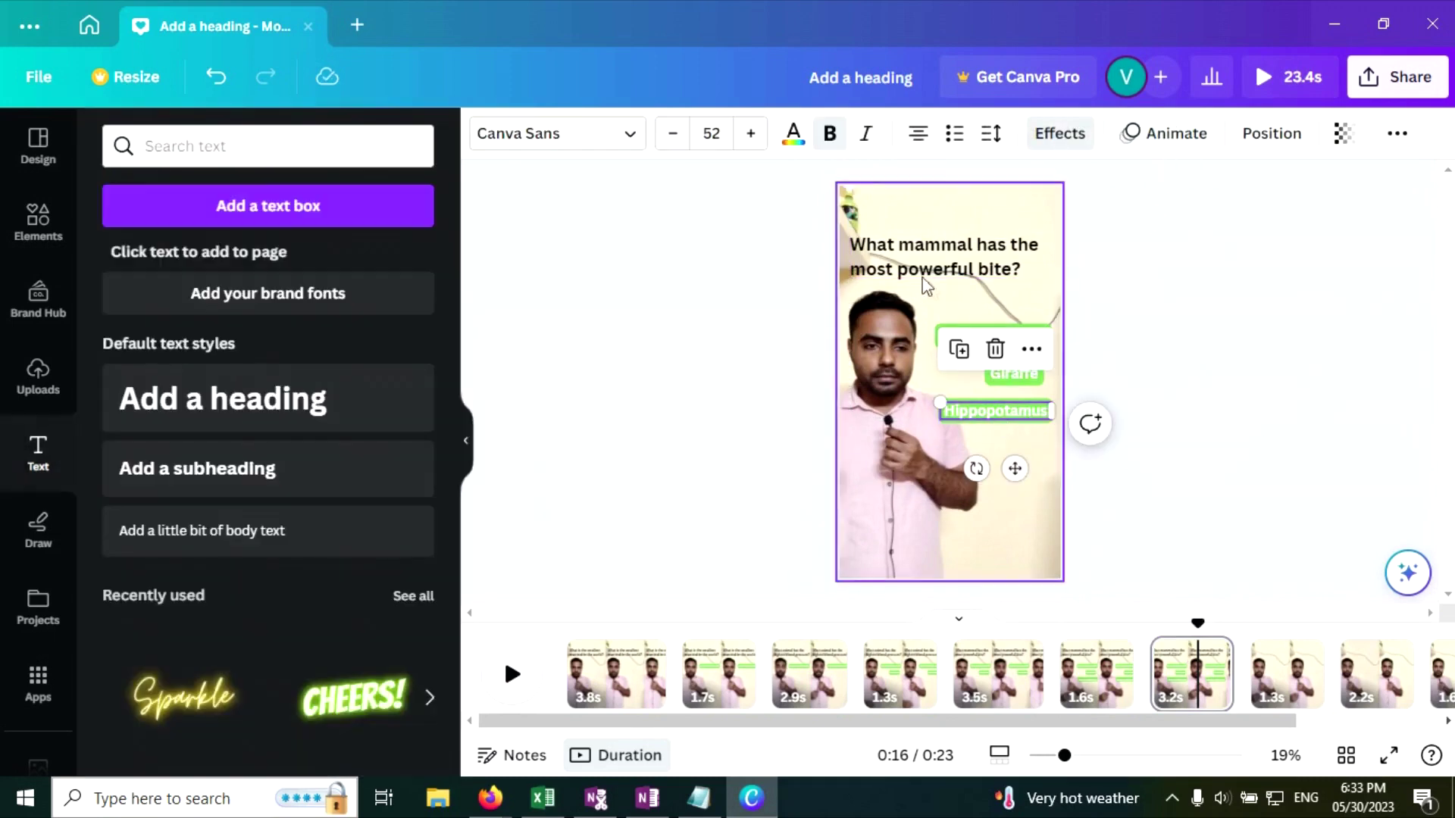
click(698, 798)
scroll(1111, 429, down, 2)
drag(1156, 429, 881, 393)
key(ctrl+c)
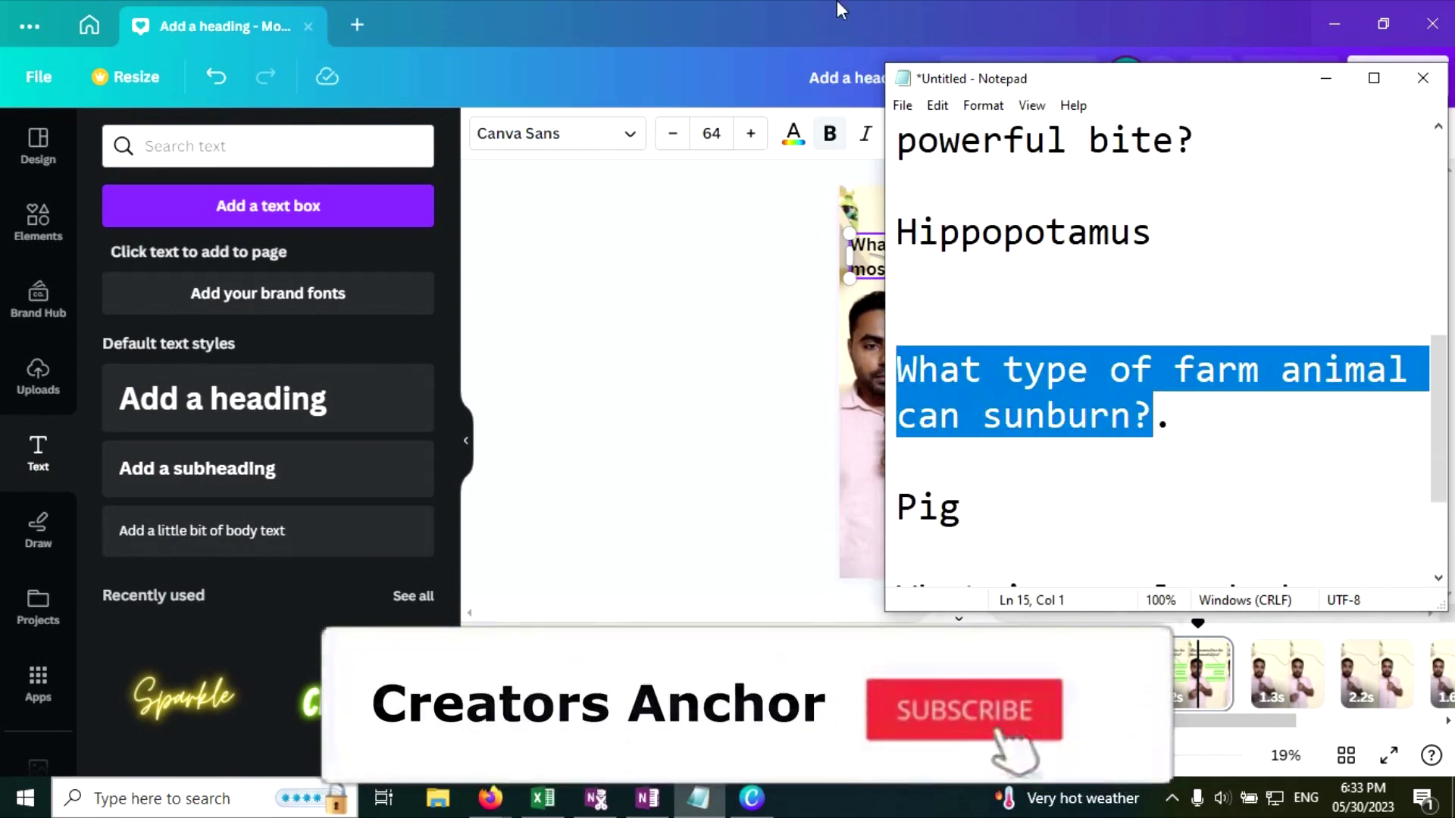
click(838, 10)
drag(850, 244, 1023, 270)
key(ctrl+v)
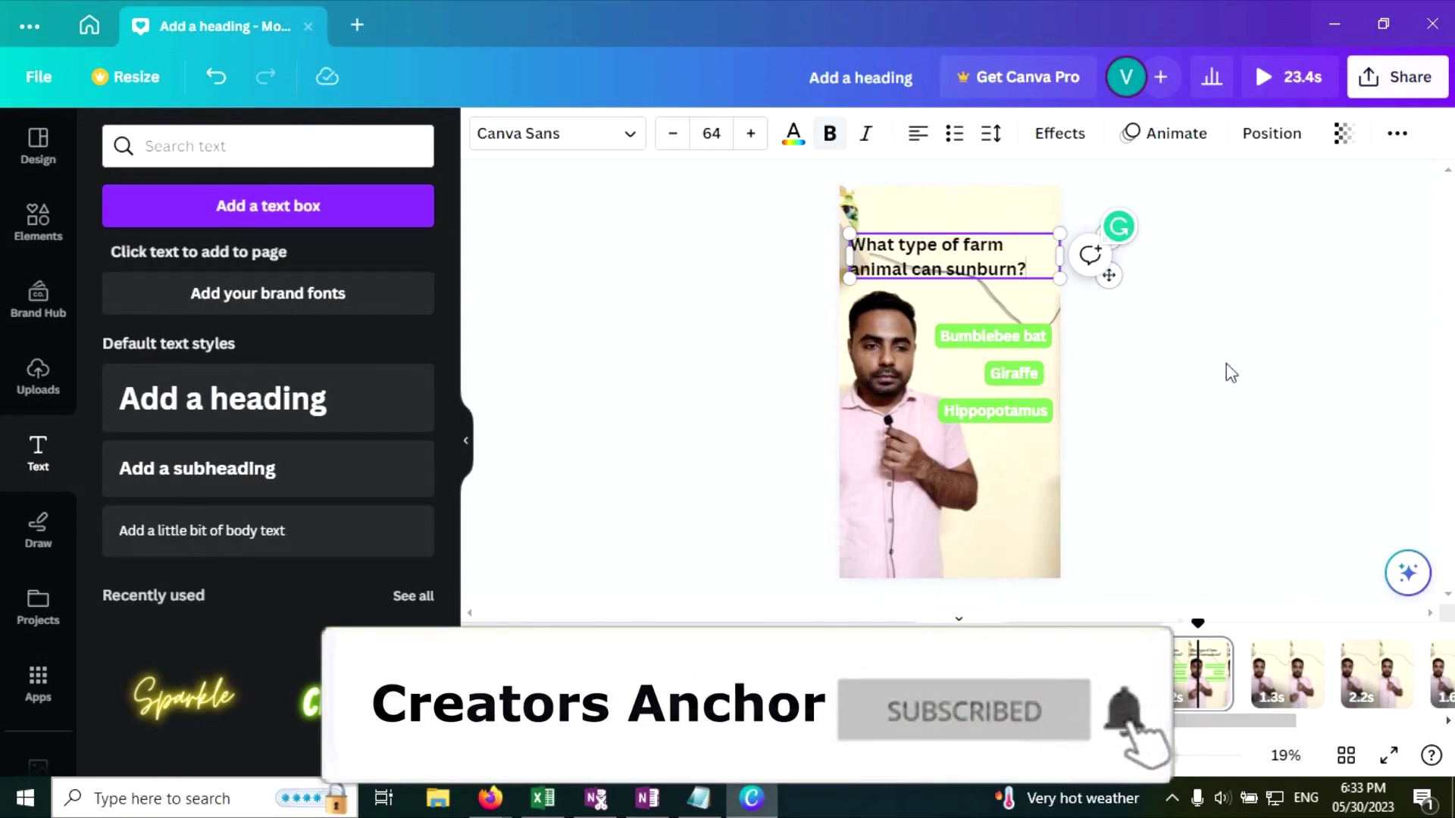
click(1237, 369)
Copy the sunburn question and the three answer labels onto the 1.3 s clip that follows the 3.2 s clip.
double_click(1022, 411)
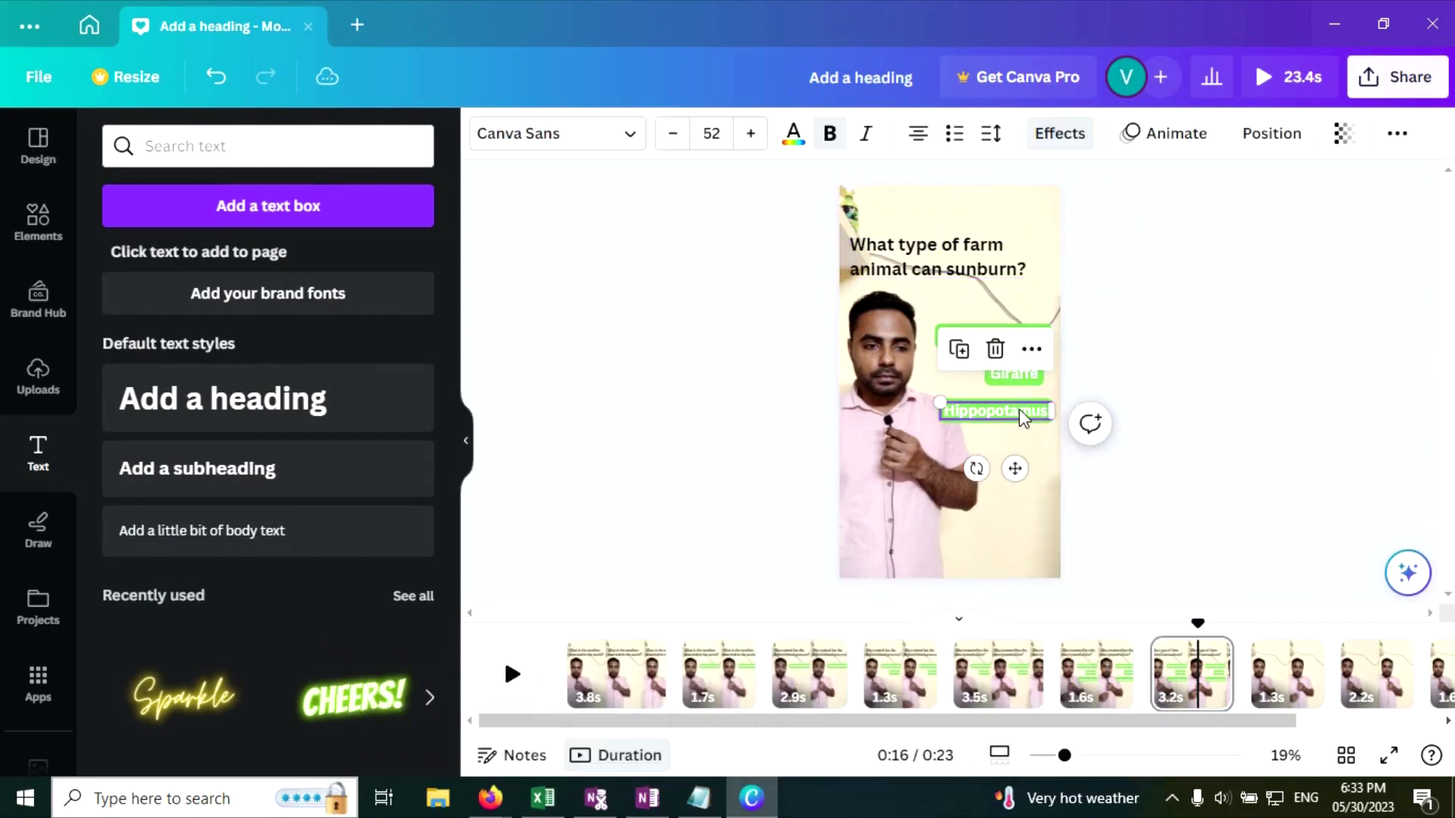
click(1056, 528)
drag(1025, 439, 1002, 206)
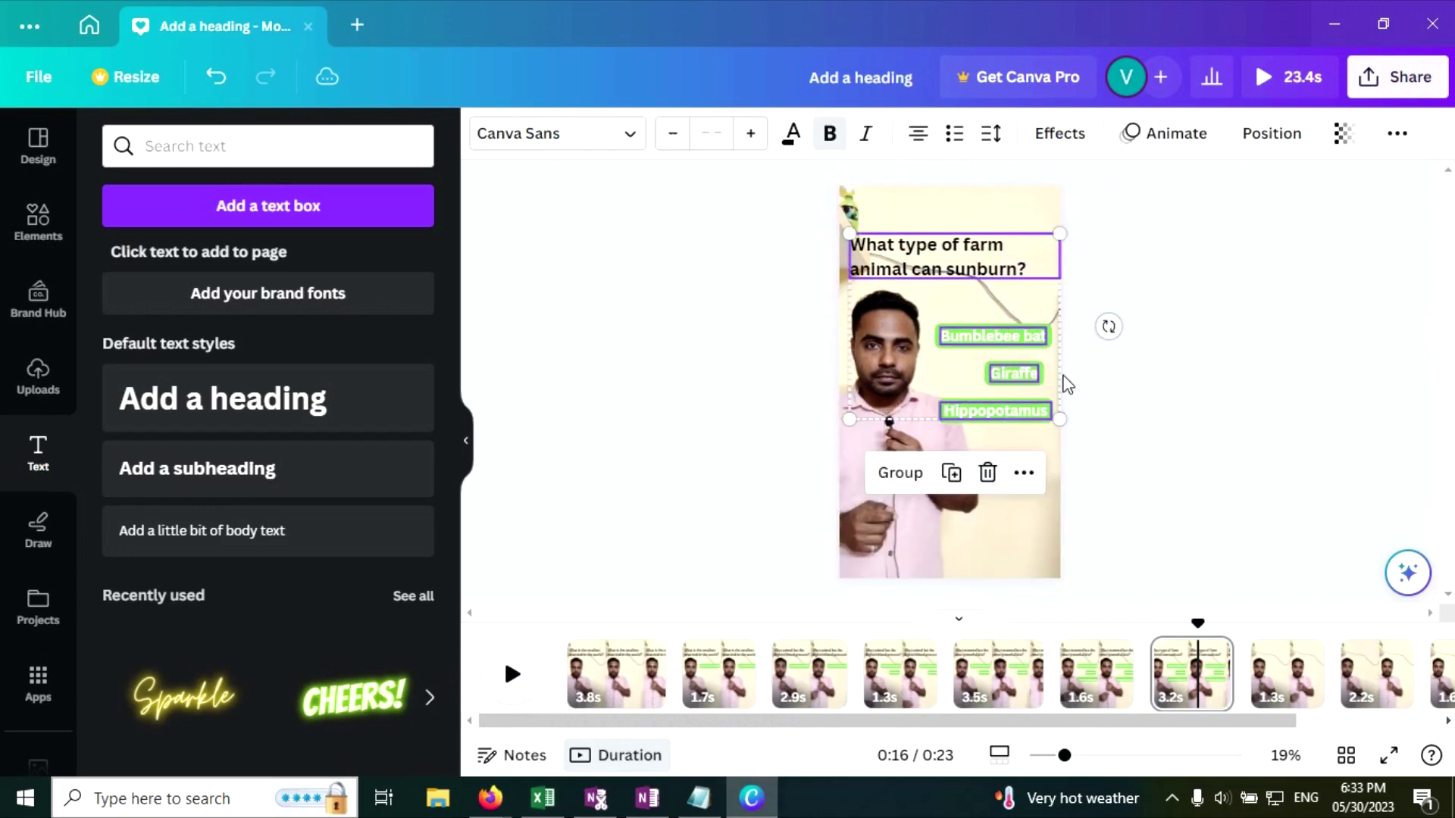
click(1286, 674)
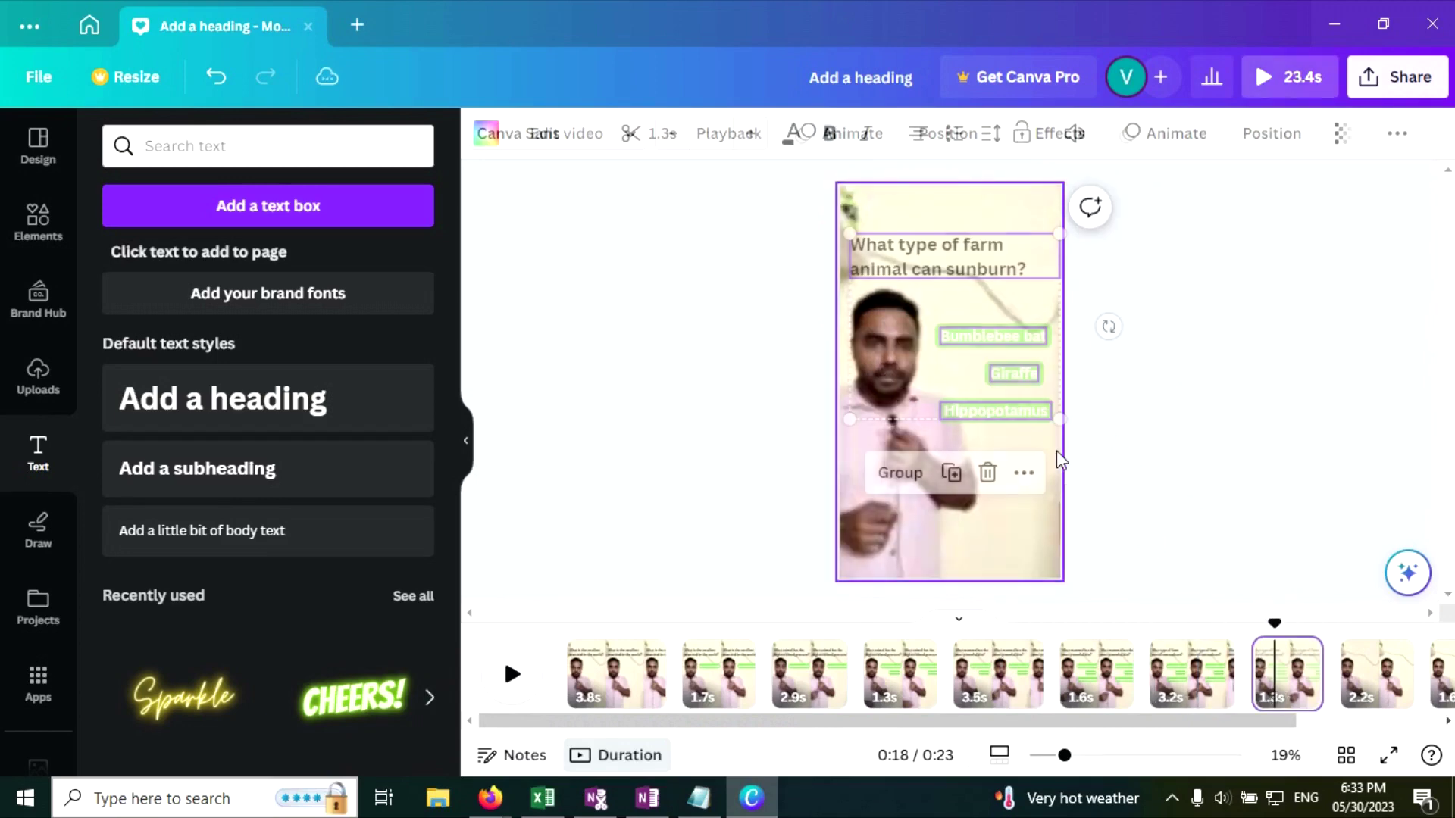
Duplicate the "Hippopotamus" label below itself, change the copy's text to "Pig", and shift it right toward the other labels' right edge.
click(1020, 416)
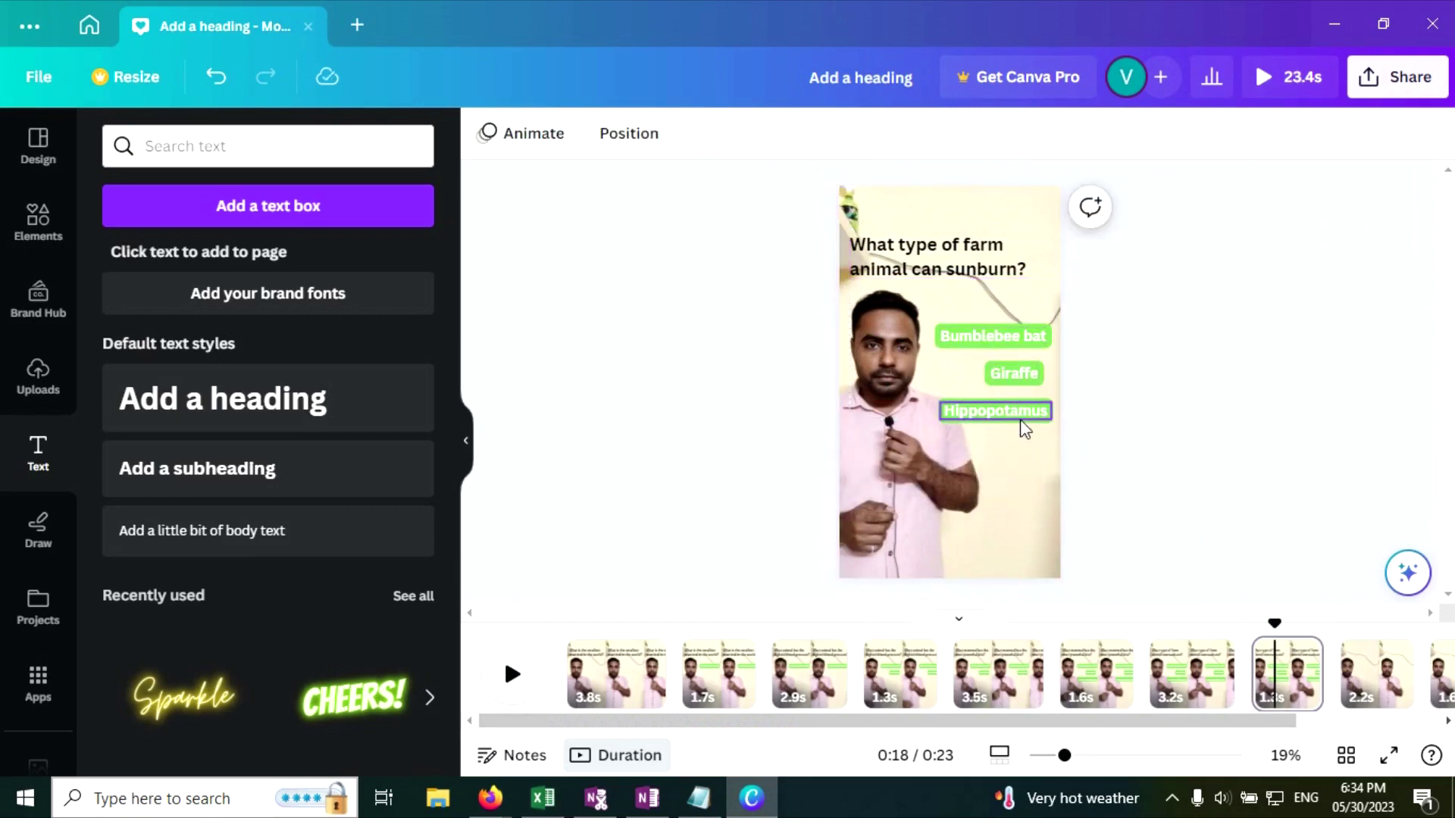
drag(1019, 467, 1018, 494)
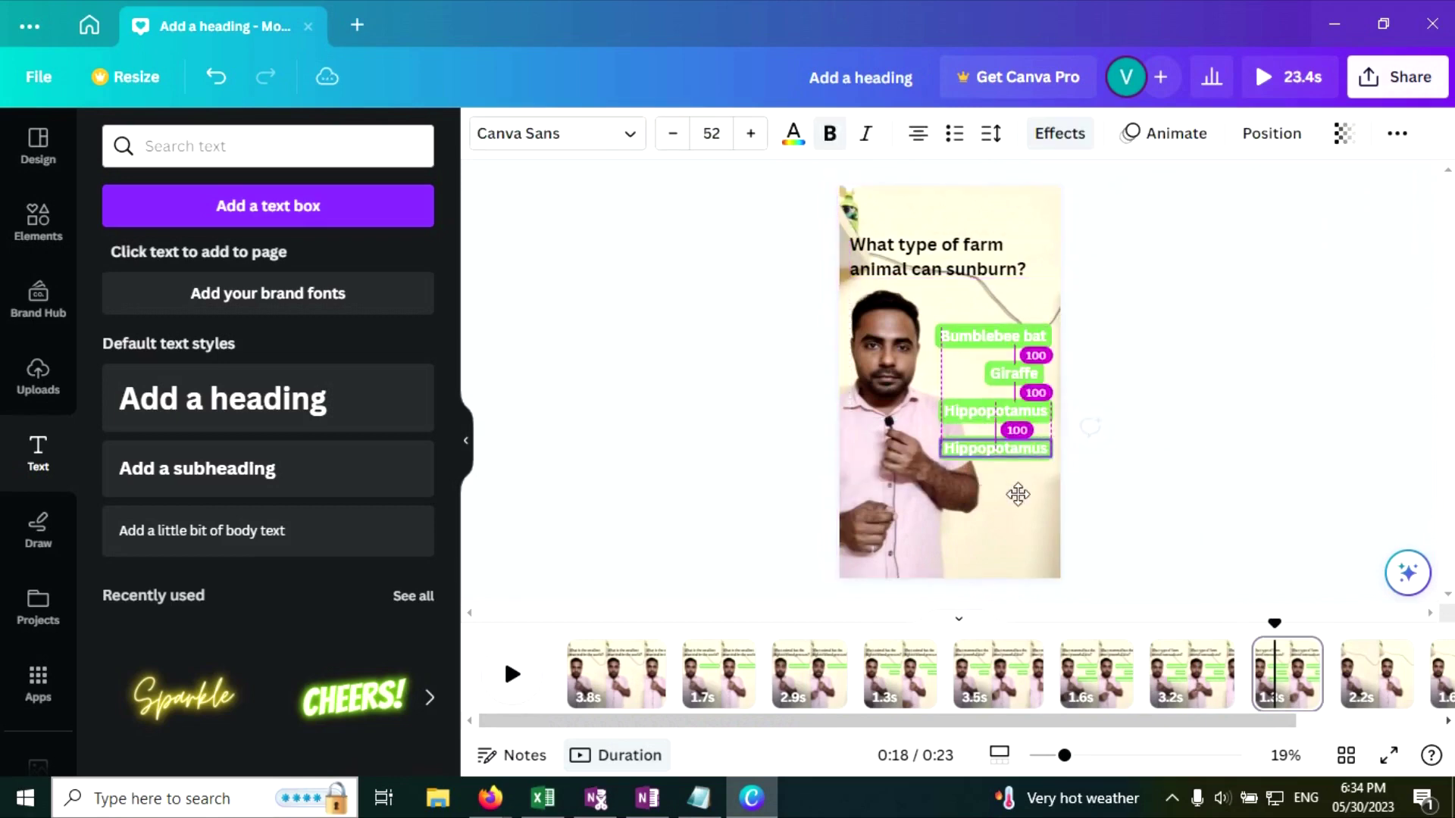
double_click(1029, 451)
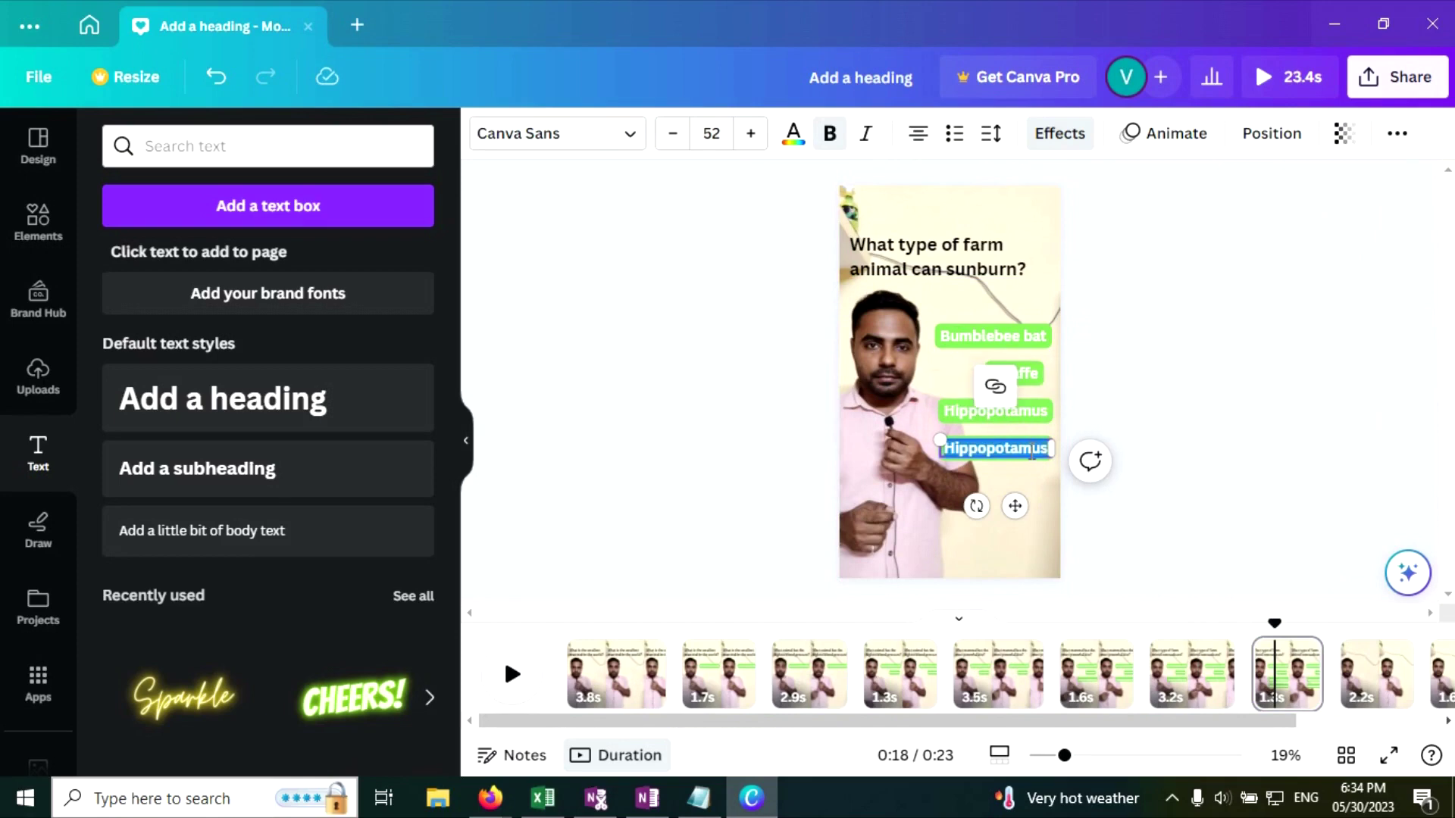
text(P)
click(1134, 425)
drag(990, 447, 1024, 443)
click(1305, 448)
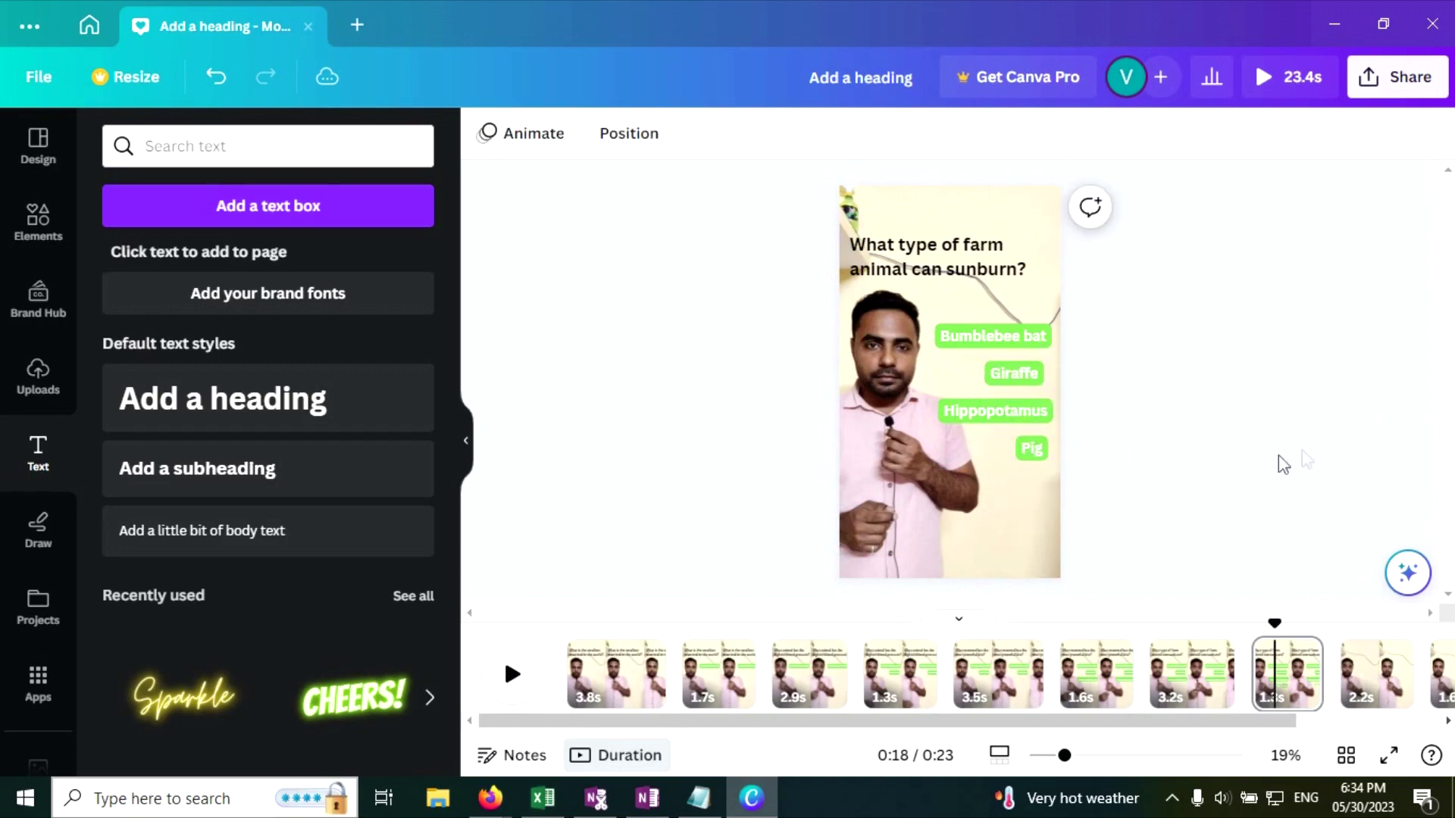
Add the Wipe text animation to the "Pig" label and set it to animate only on enter.
click(1032, 448)
click(1163, 133)
click(237, 527)
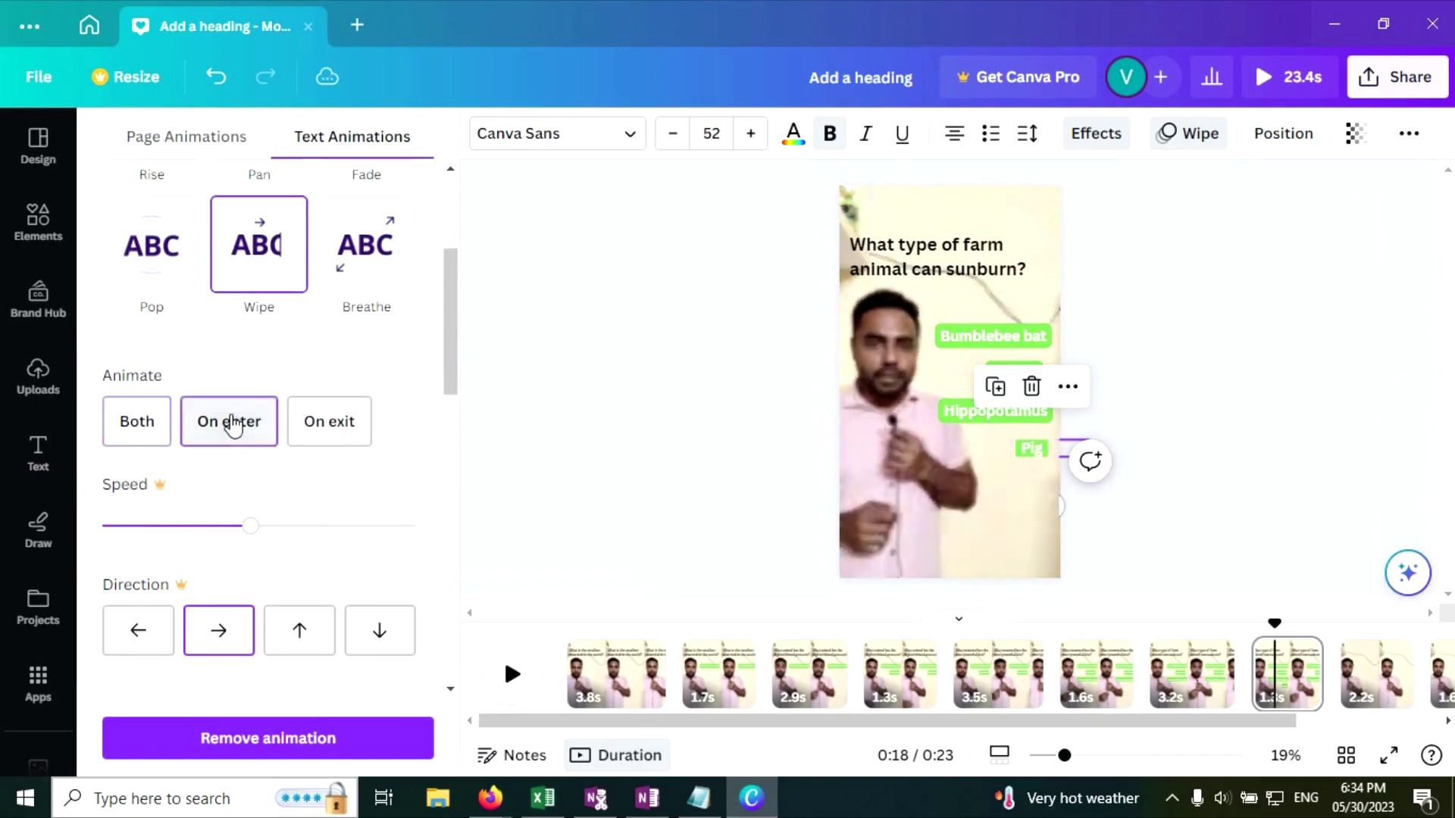
click(241, 423)
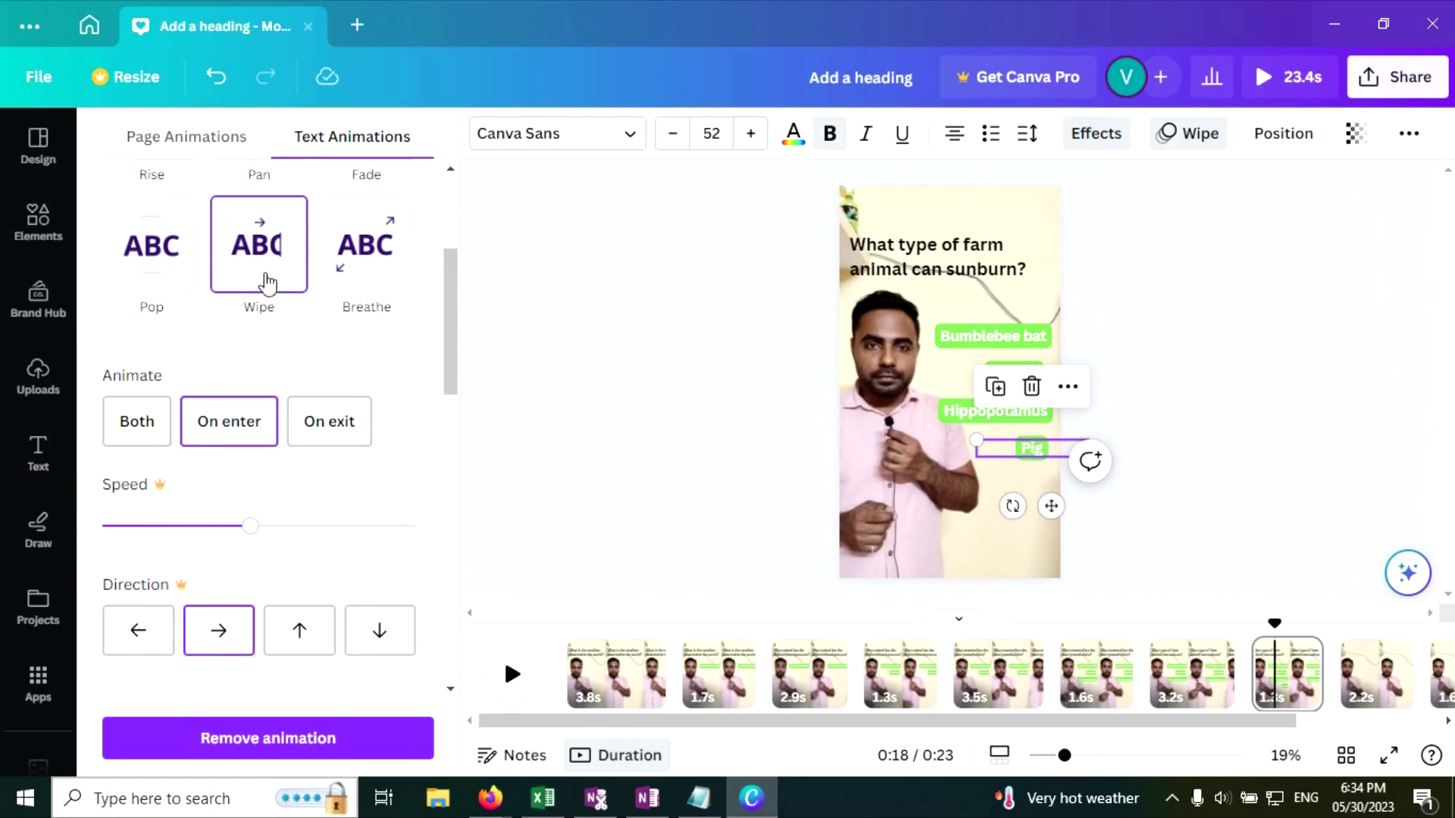
click(1209, 362)
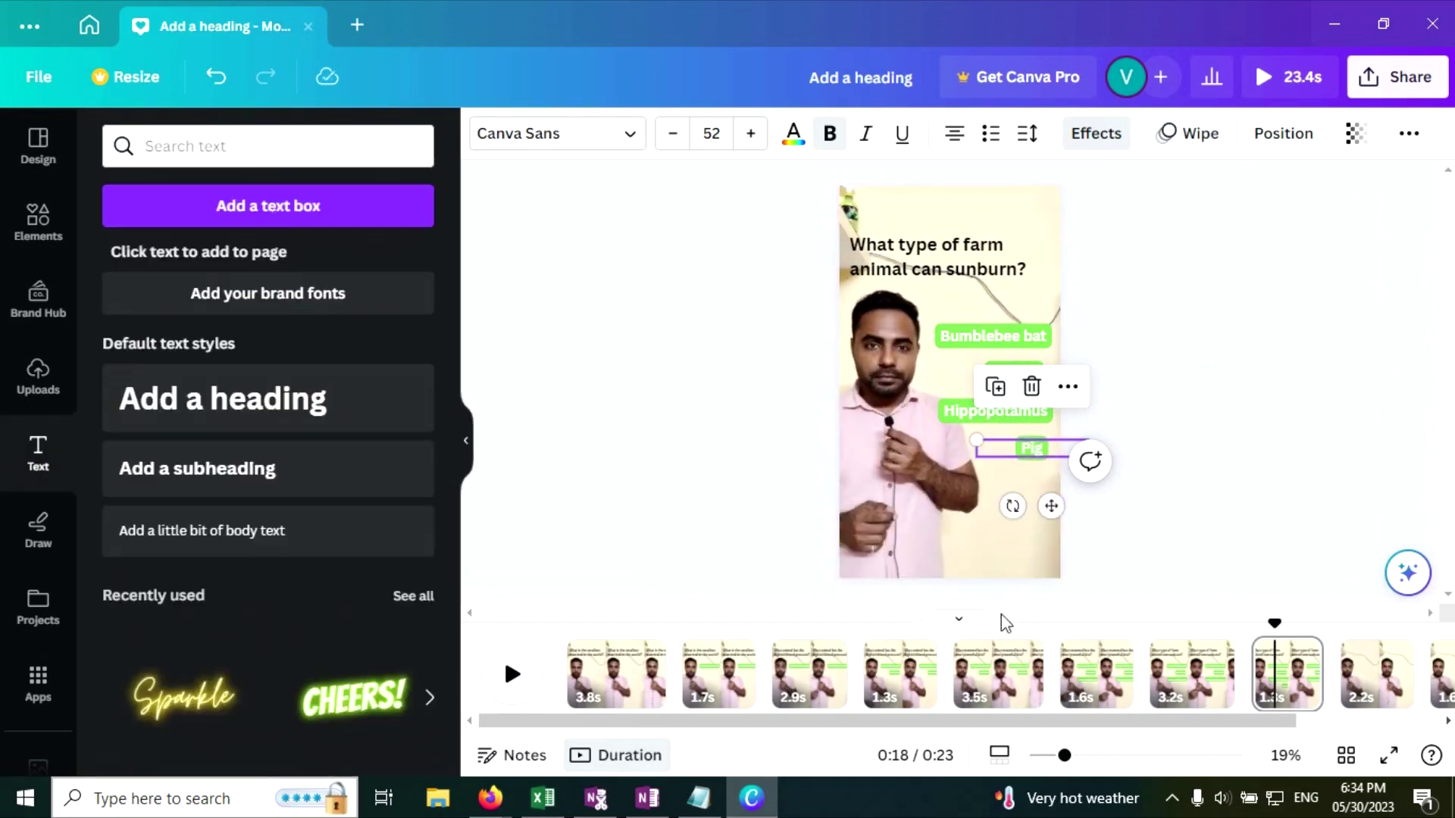
Play back the timeline from the 1.6 s clip into the 3.2 s clip to check the label animations.
drag(945, 719, 1123, 739)
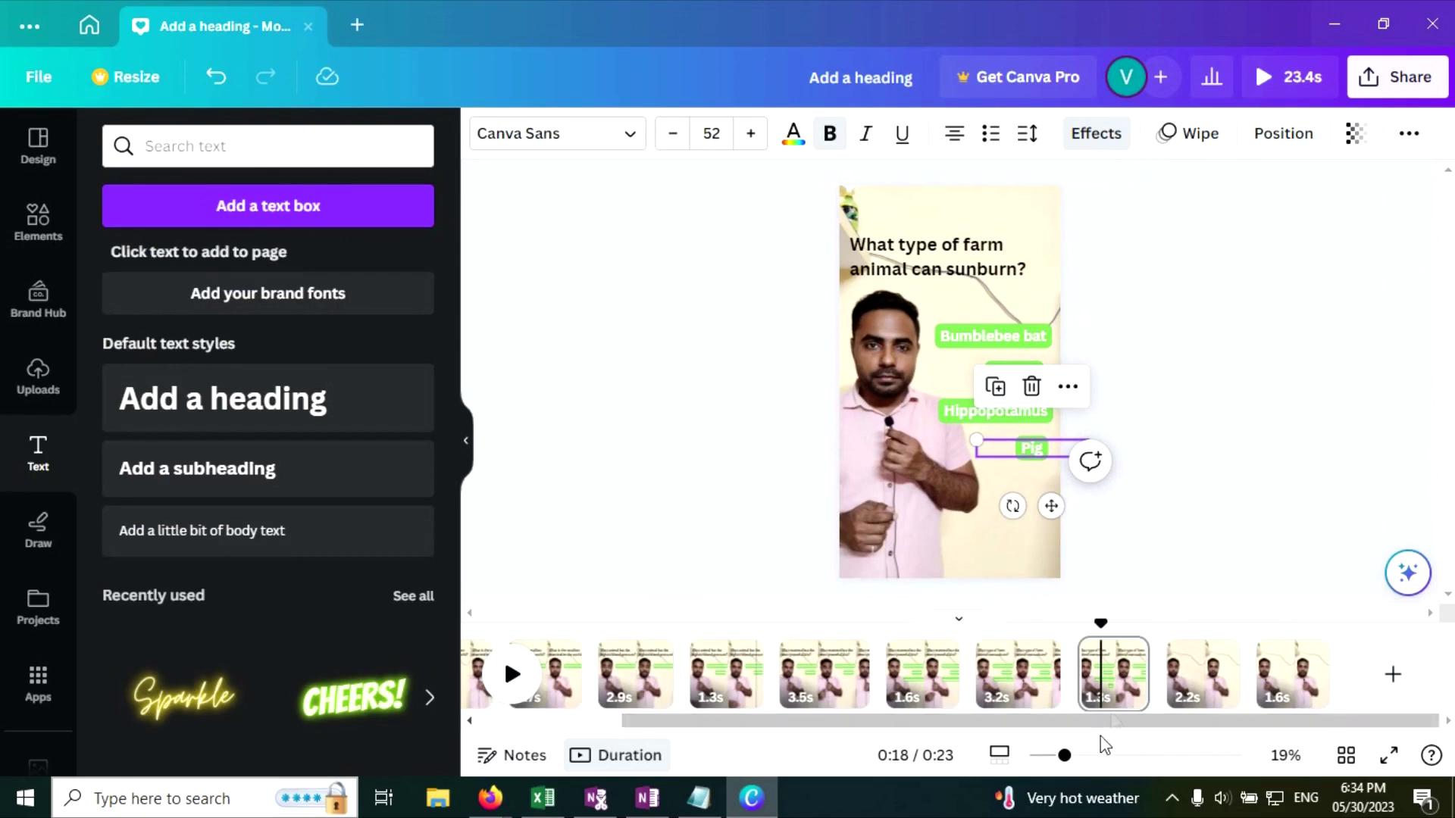
click(1035, 575)
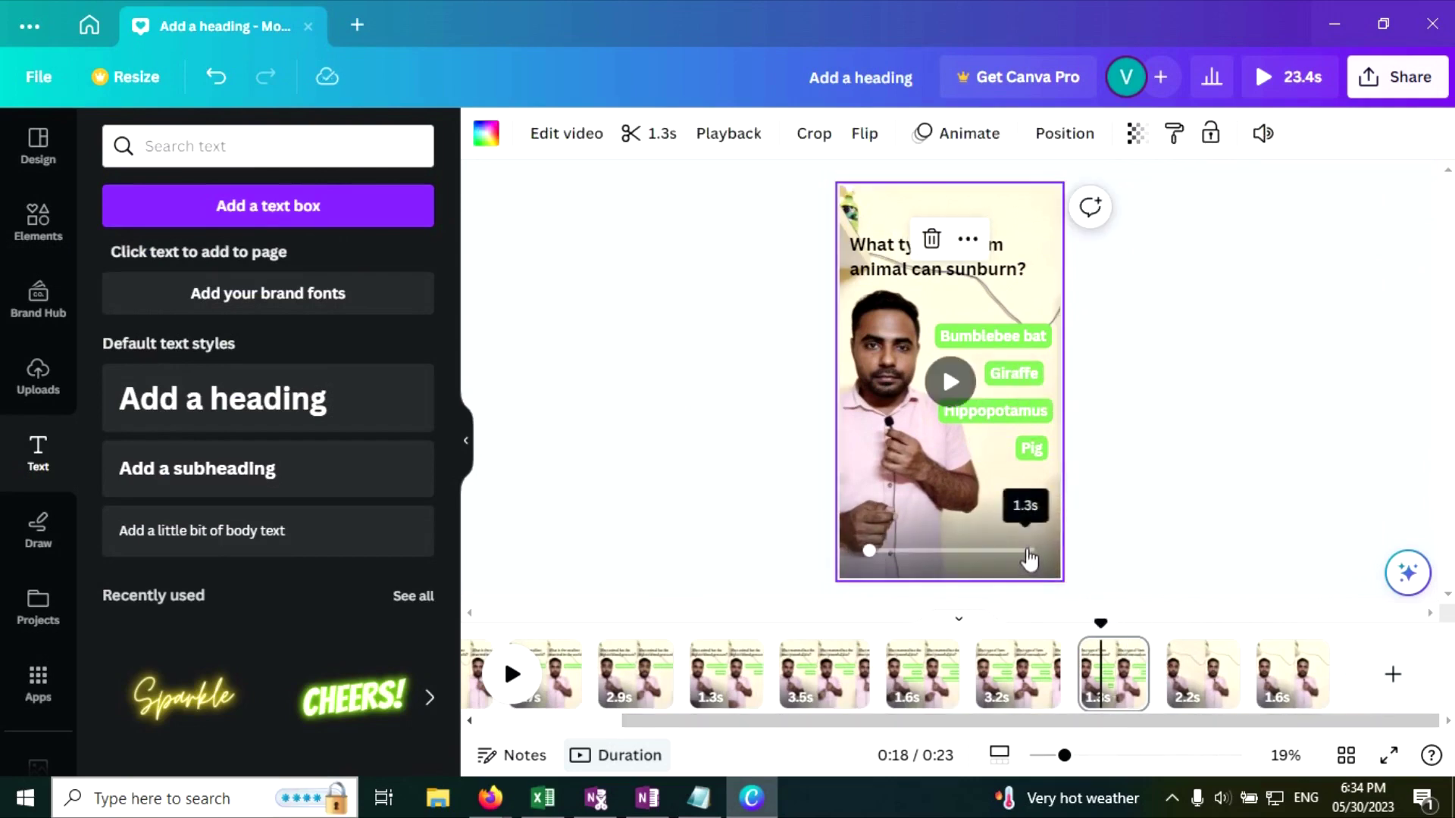
click(1004, 691)
click(901, 682)
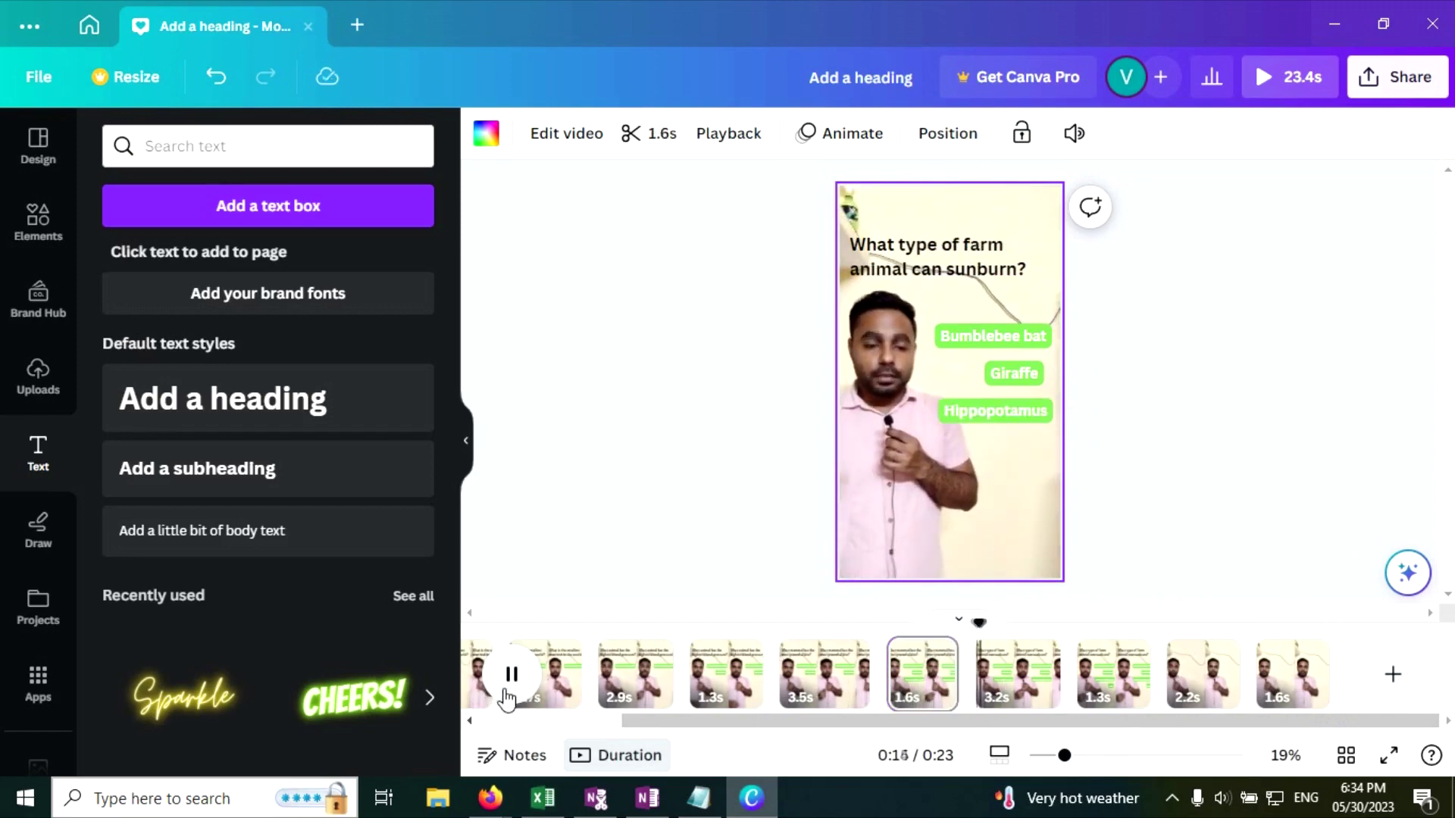
click(512, 674)
Set the "Hippopotamus" label's Wipe animation on the 1.6 s clip to play only on enter.
click(922, 675)
click(1003, 429)
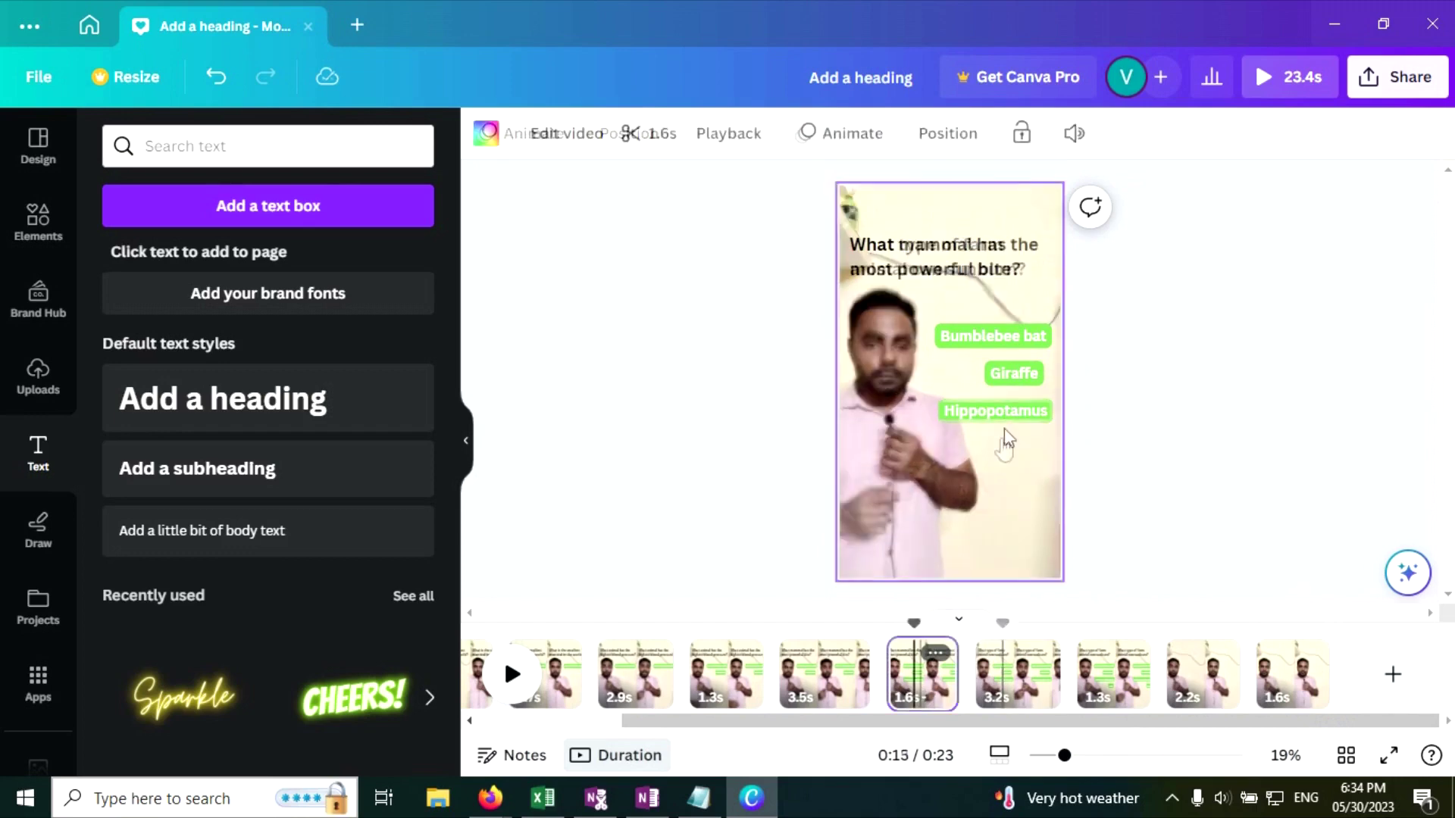
click(1013, 424)
click(1096, 133)
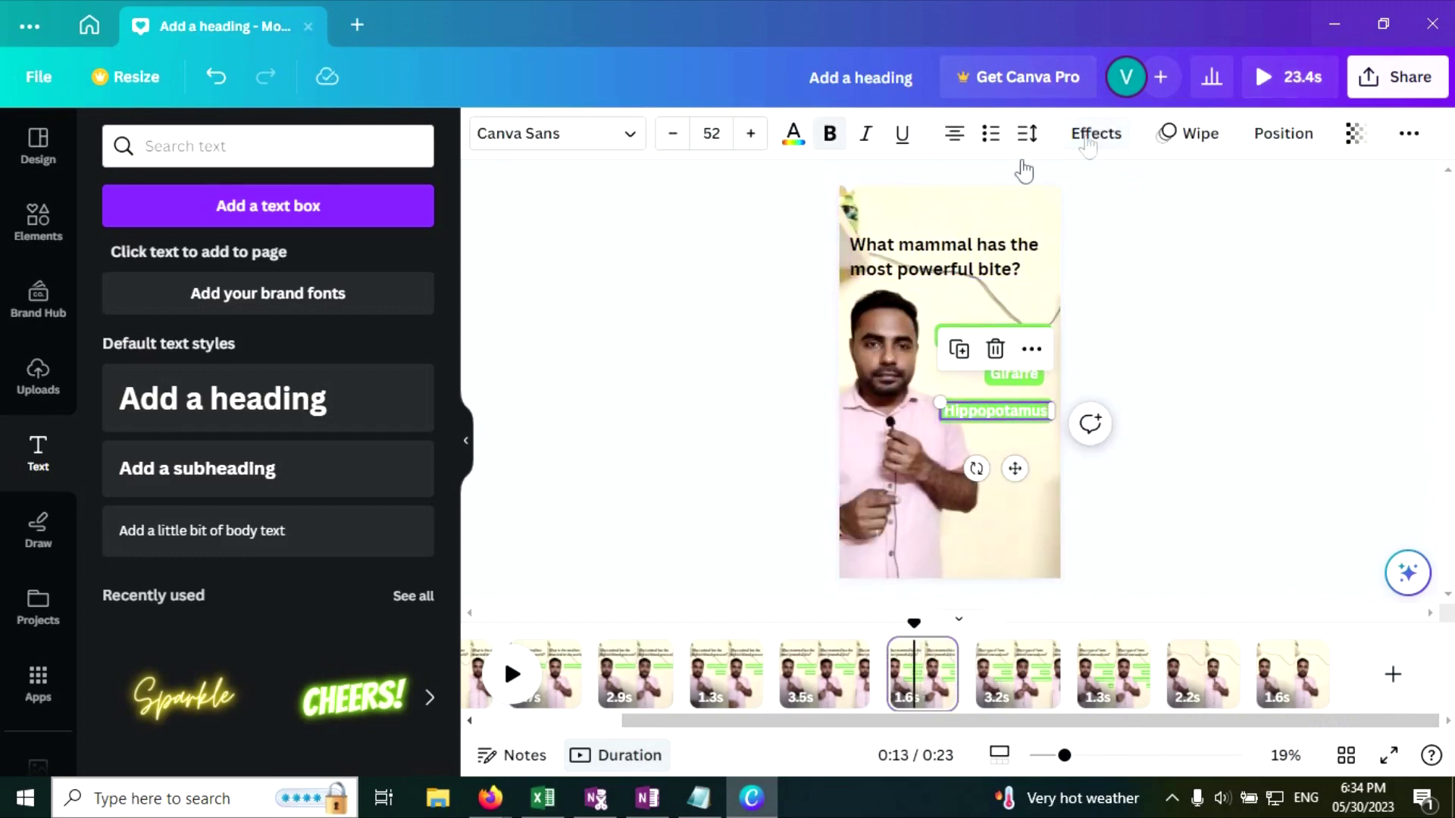
click(1188, 134)
click(229, 421)
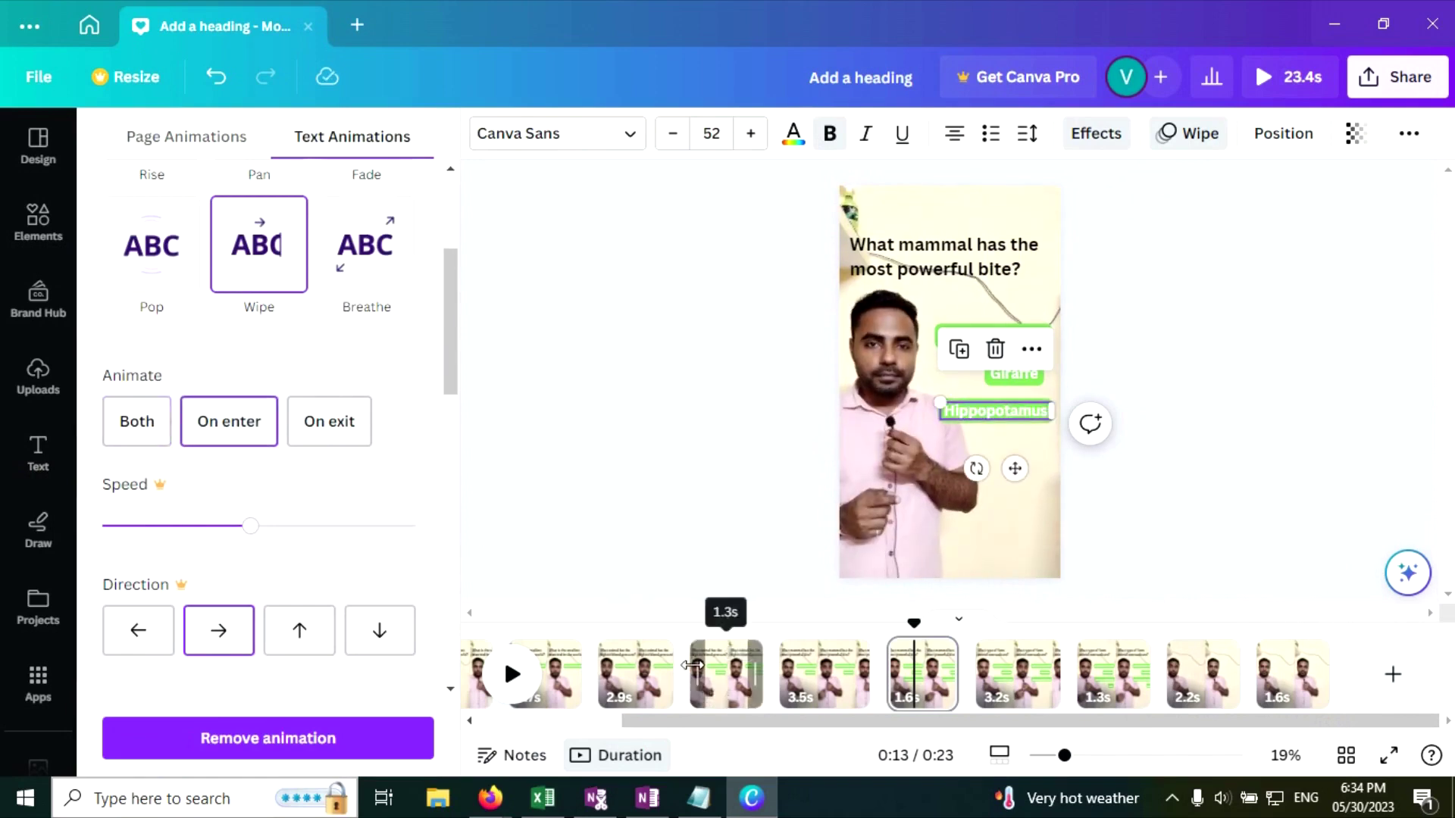
Set the "Giraffe" label's Wipe animation on the 1.3 s blood pressure clip to play only on enter.
click(726, 671)
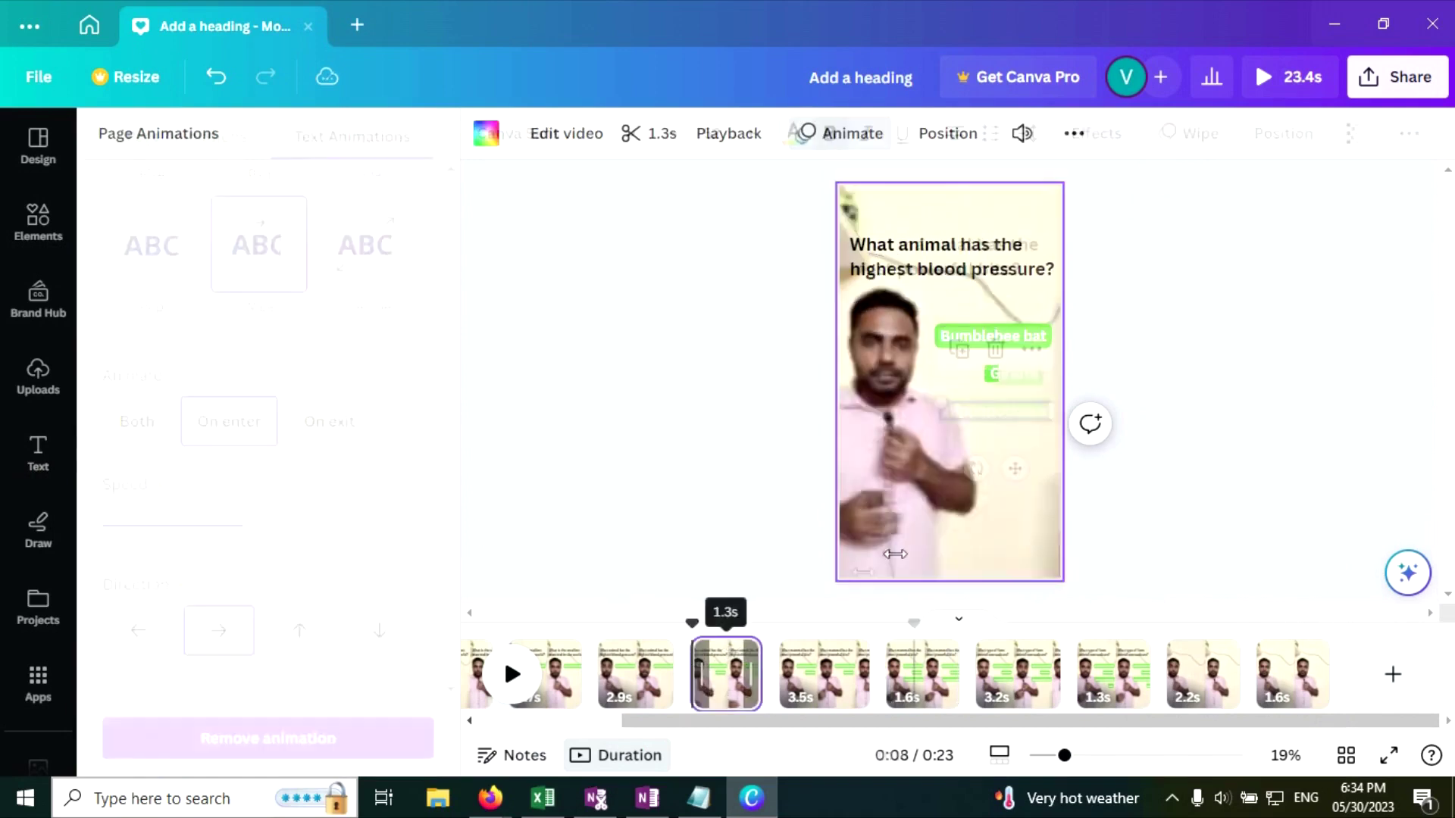
click(713, 674)
click(1014, 373)
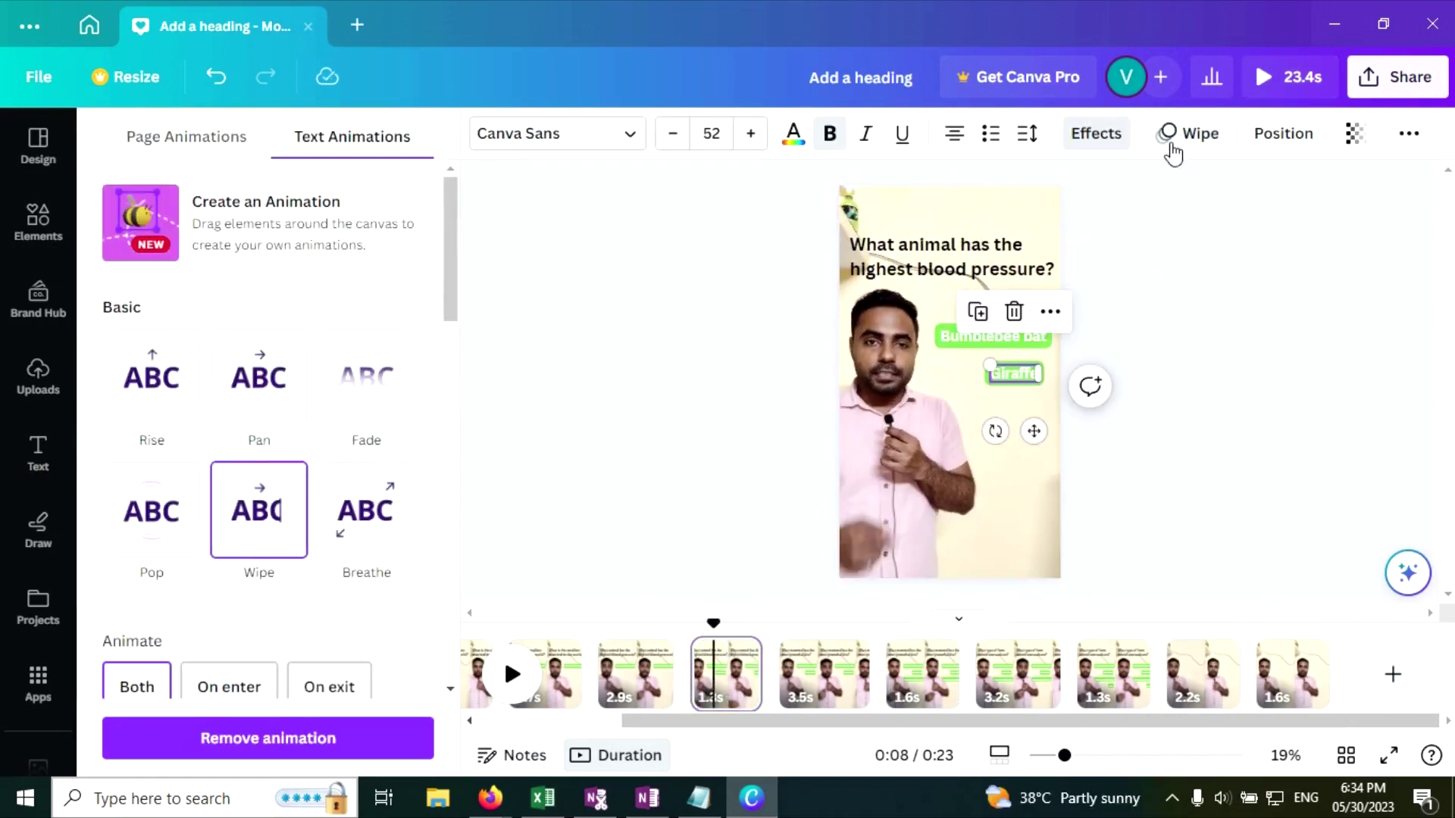
click(1167, 141)
click(1188, 143)
scroll(258, 502, down, 3)
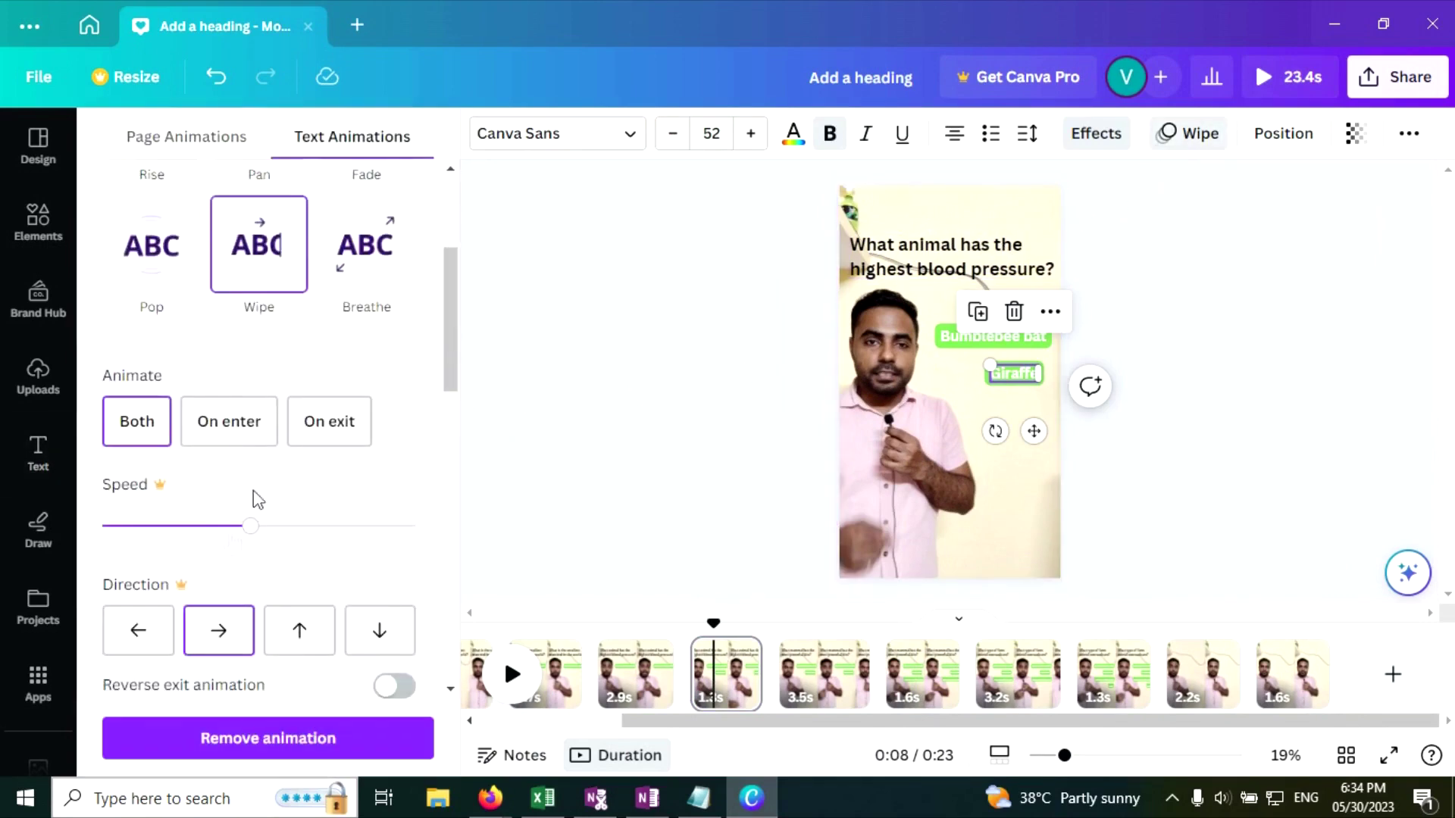
click(231, 424)
Check the Wipe animation settings of the "Bumblebee bat" label on the 1.7 s clip.
click(650, 646)
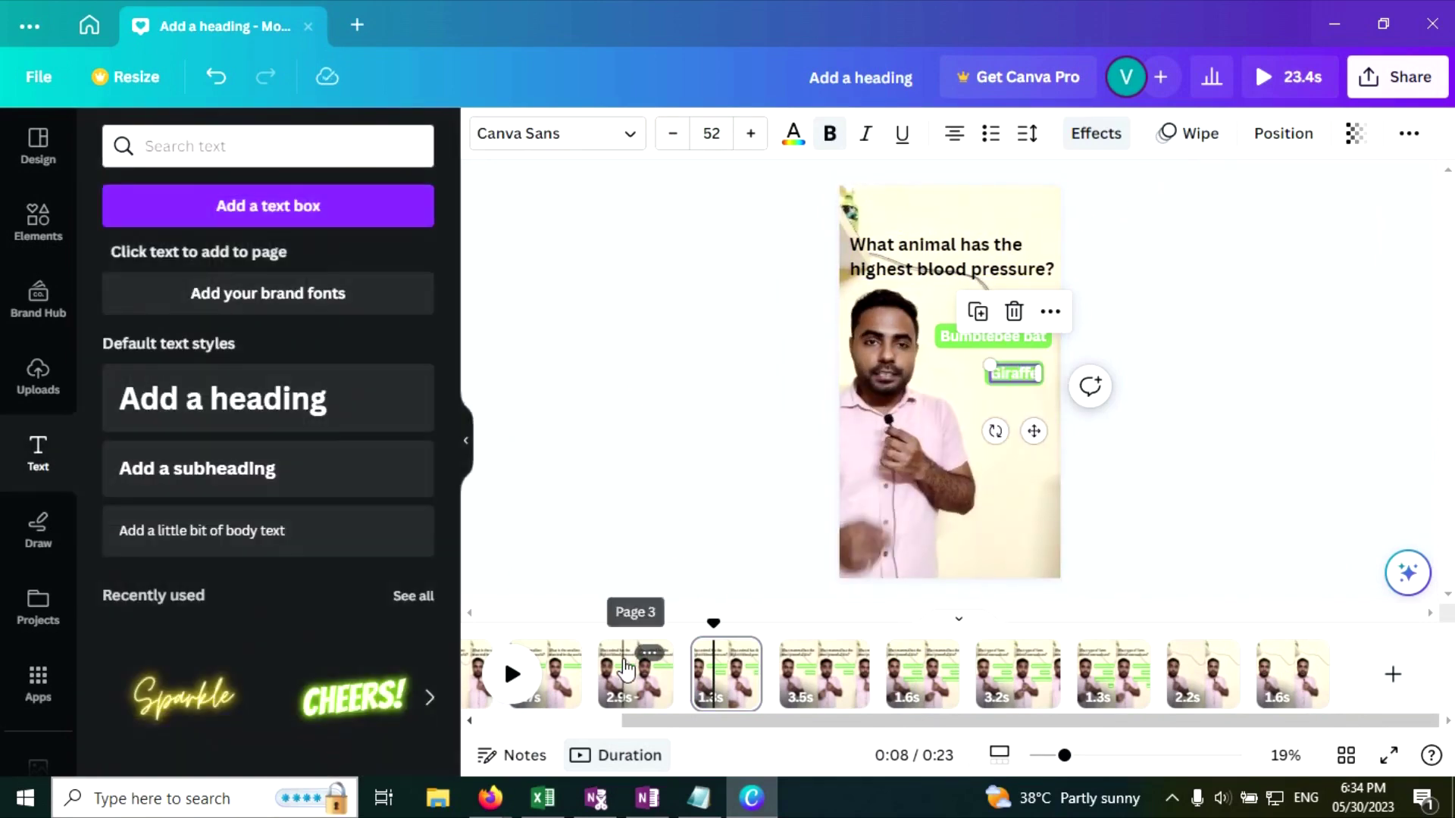
click(653, 650)
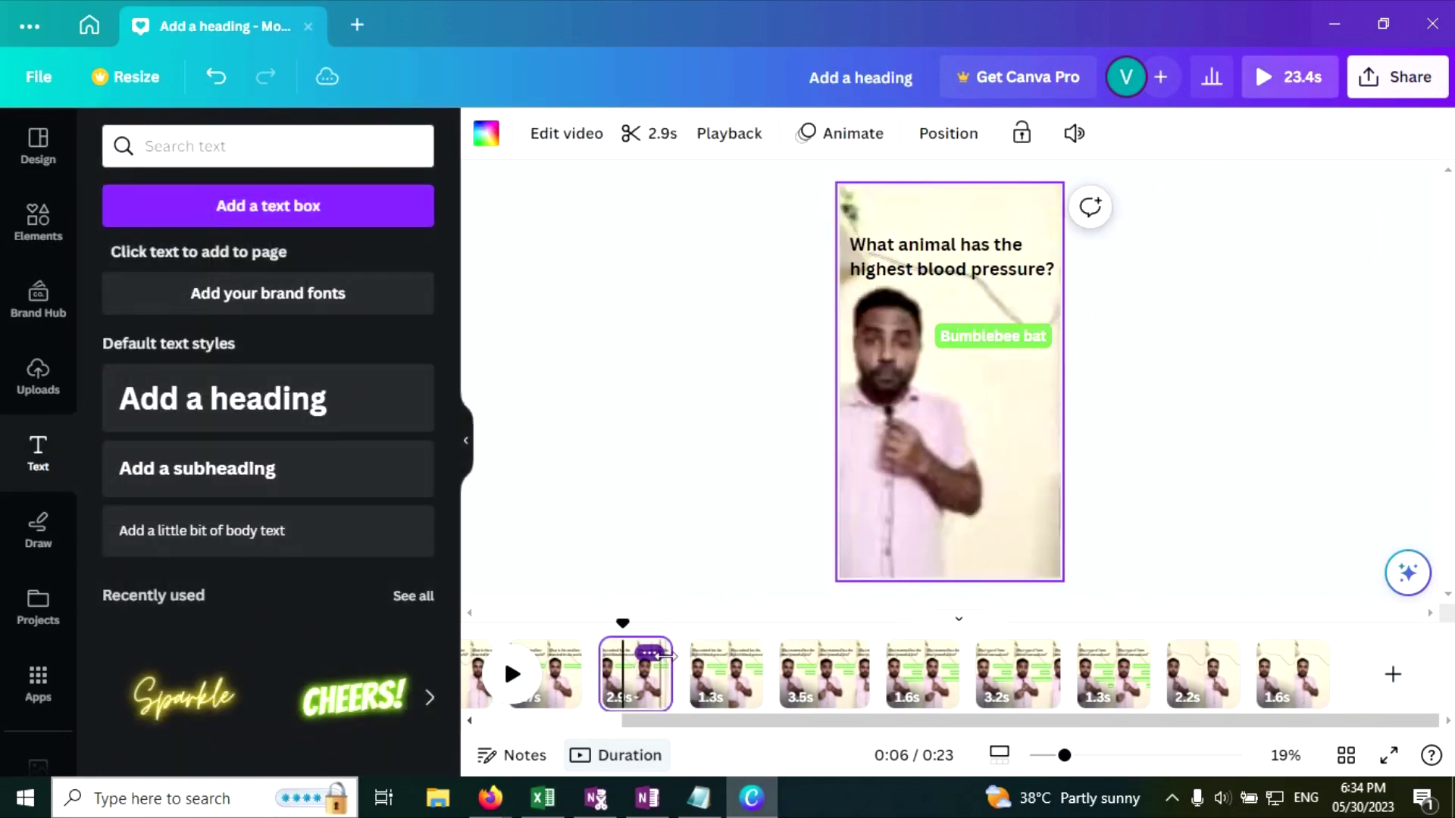
click(558, 673)
click(993, 336)
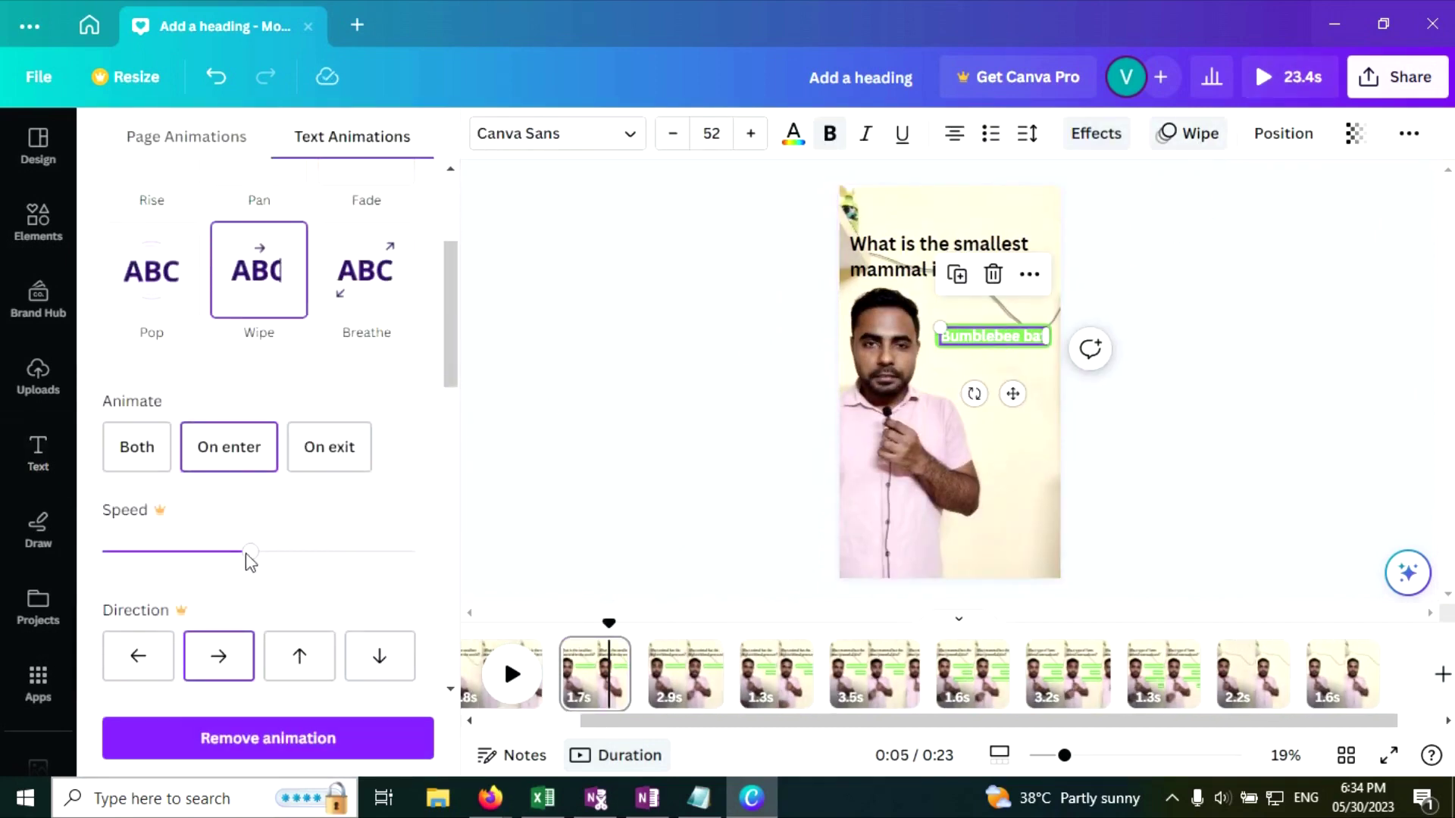
click(738, 412)
Play back the 1.3 s sunburn clip, and copy its question and all four answer labels onto the 2.2 s clip.
click(1163, 672)
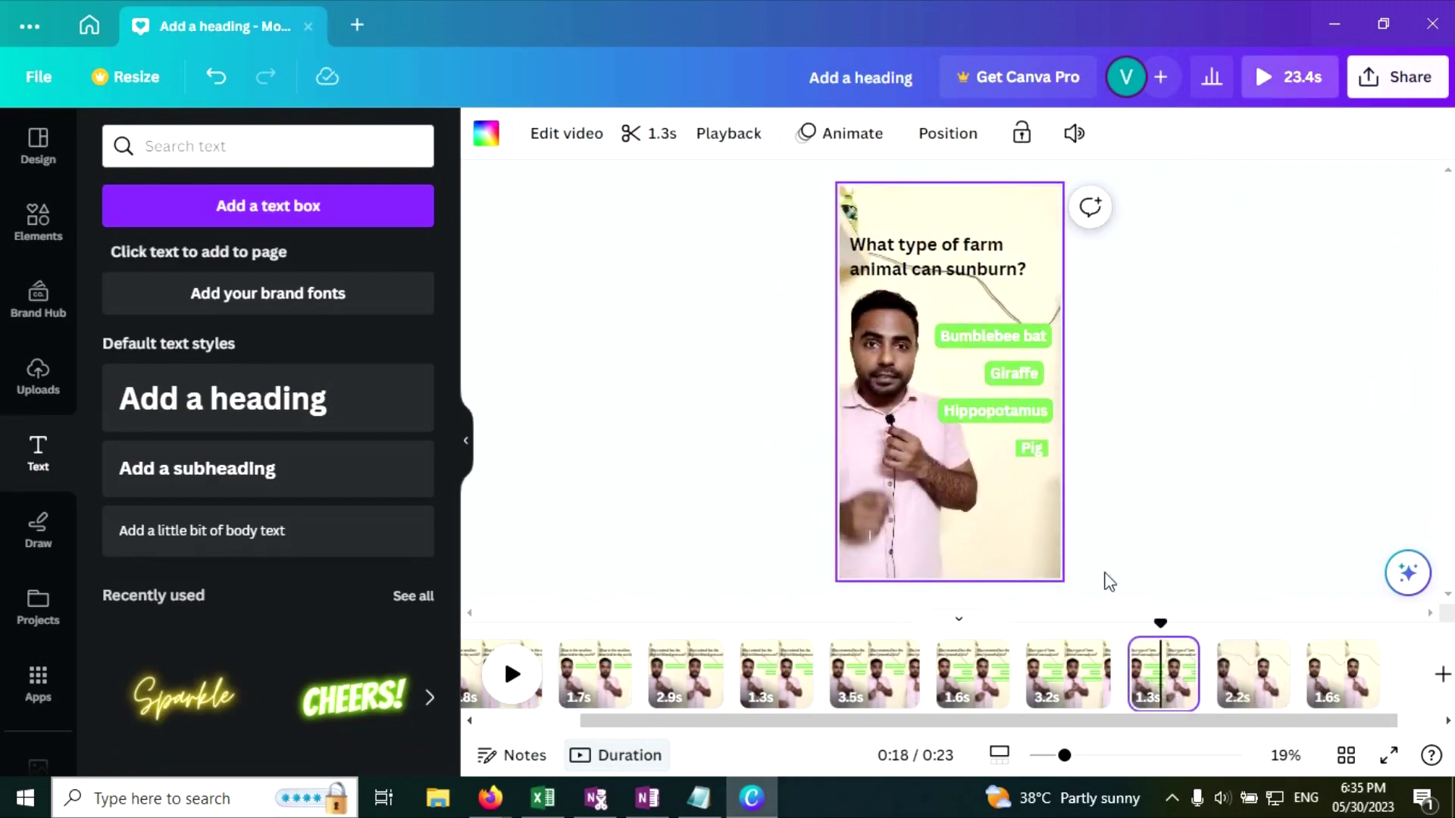
click(512, 674)
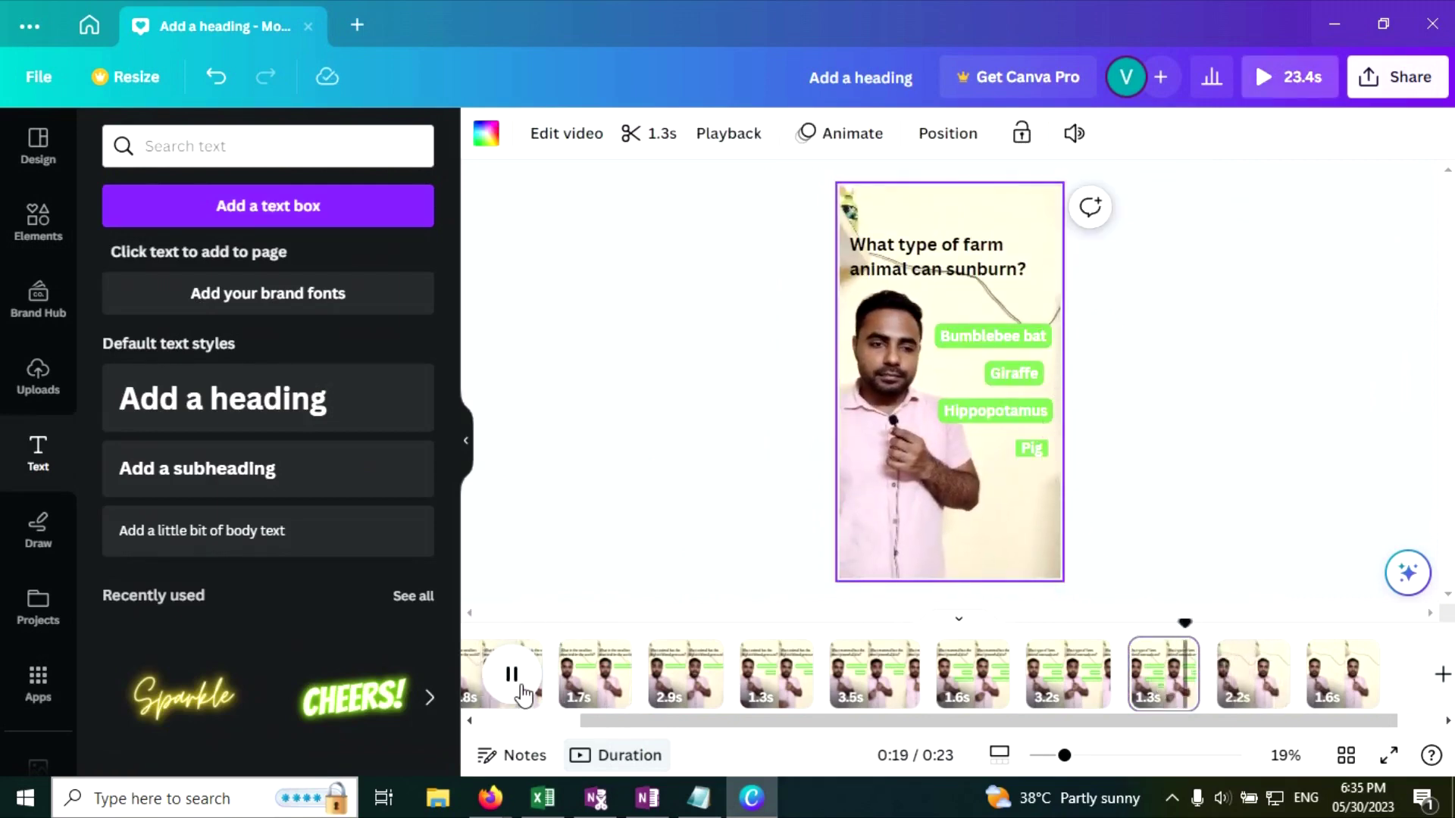
click(1163, 672)
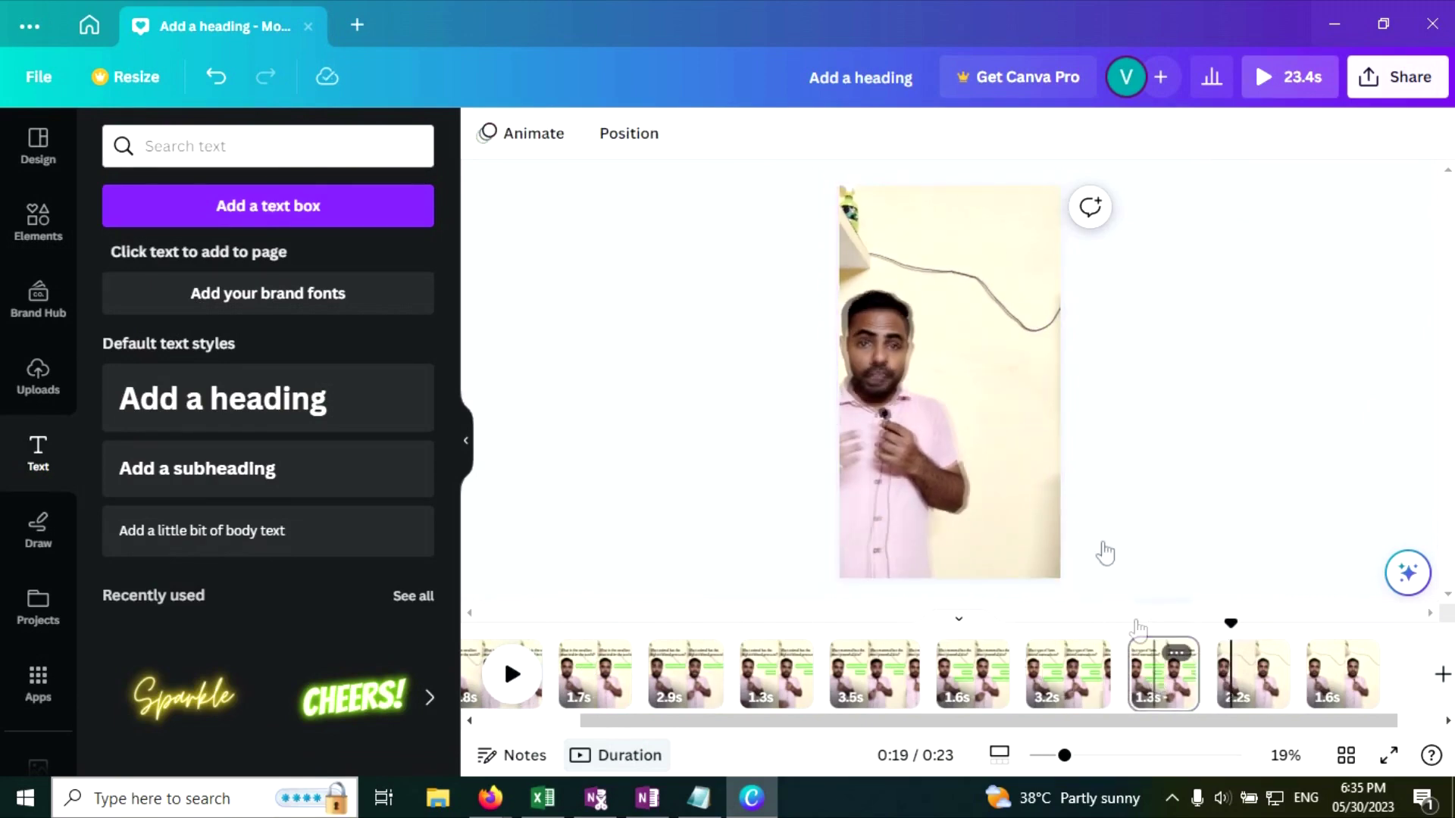
click(994, 505)
drag(1042, 492, 954, 227)
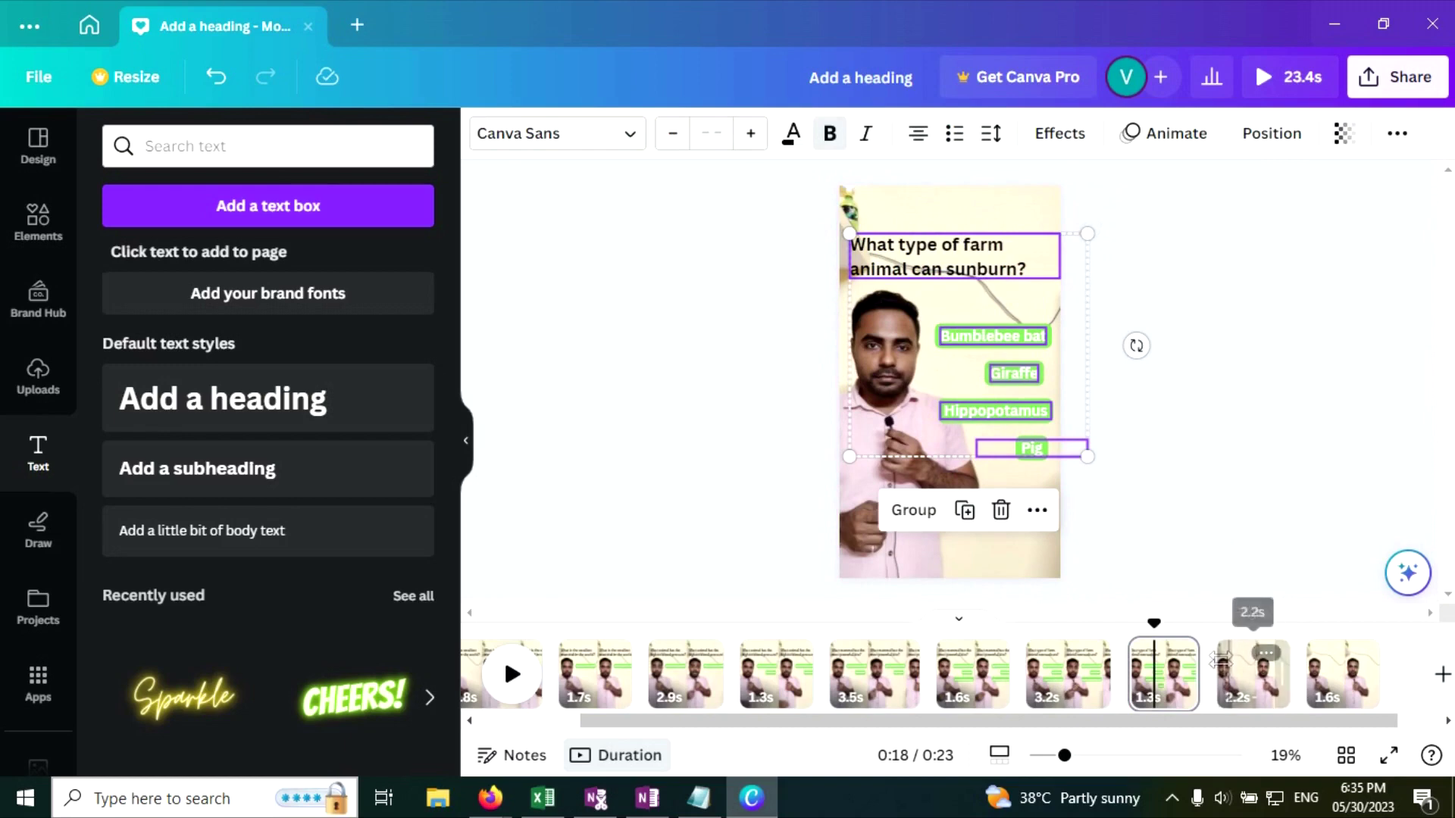
click(1252, 671)
key(ctrl+v)
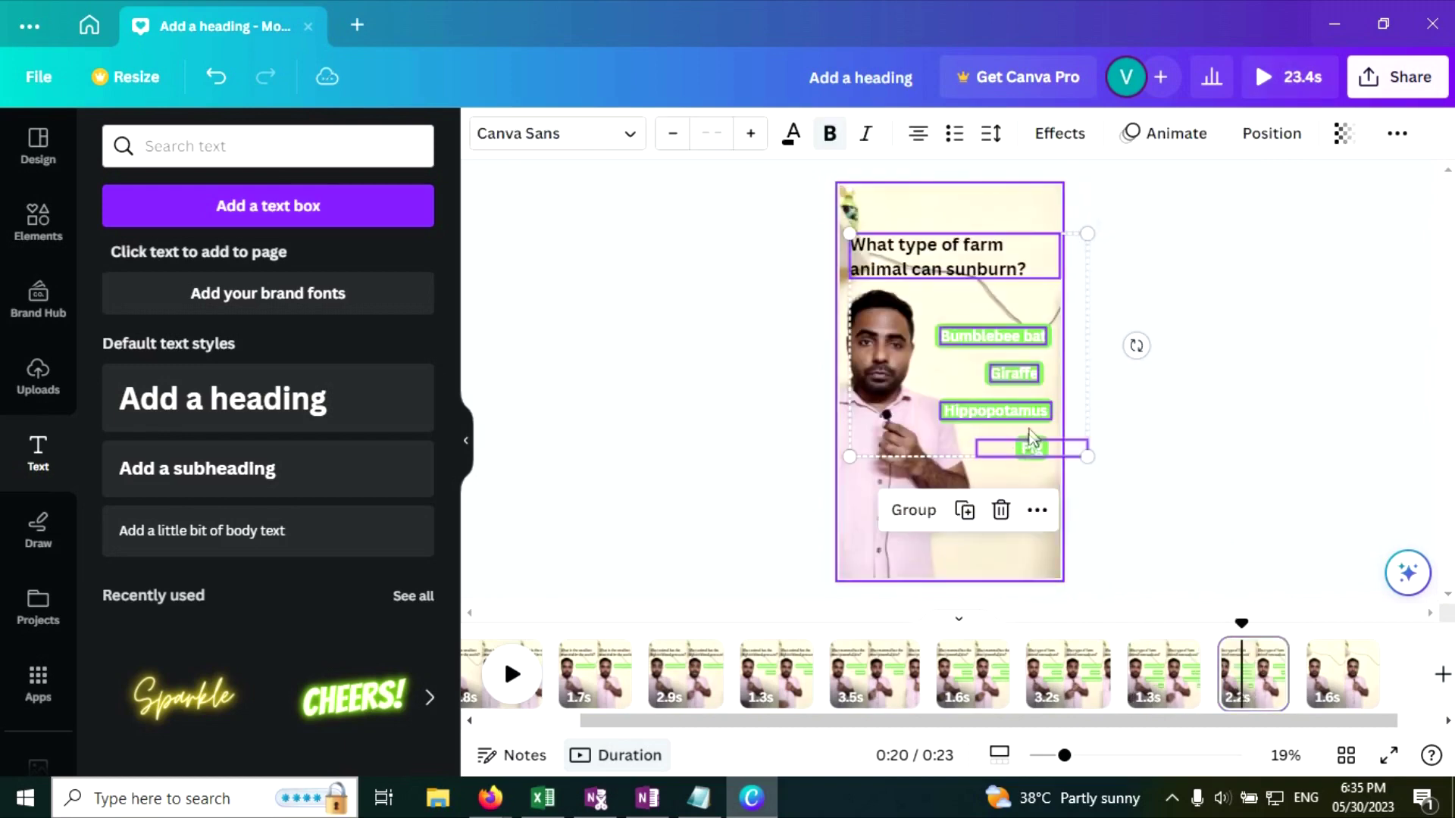
Remove the Wipe animation from the "Pig" label on the 2.2 s clip.
click(1113, 441)
click(1025, 460)
click(1195, 134)
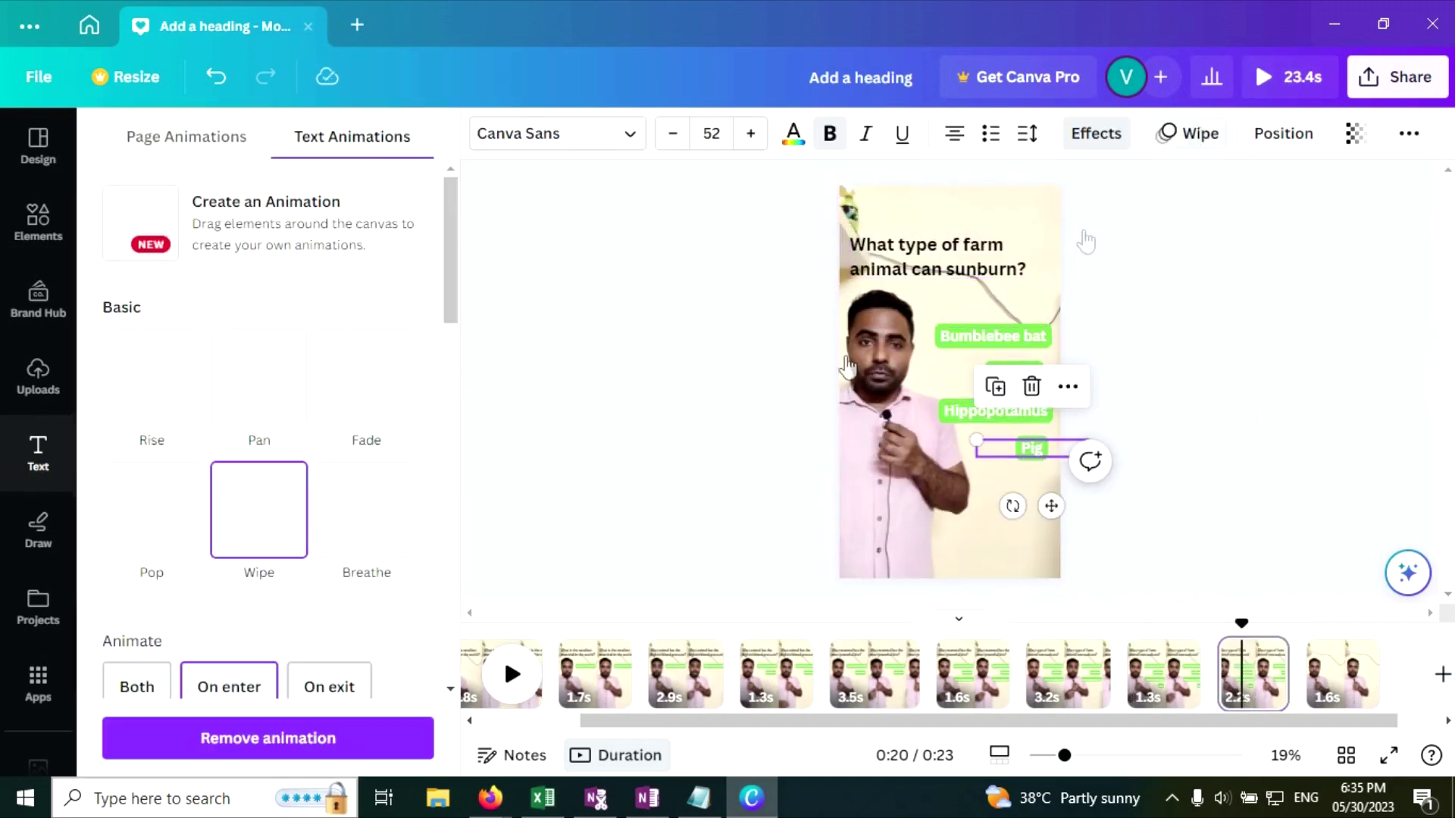
click(338, 726)
Replace the 2.2 s clip's question with "What is a male duck called?", copied from the Notepad notes.
click(944, 257)
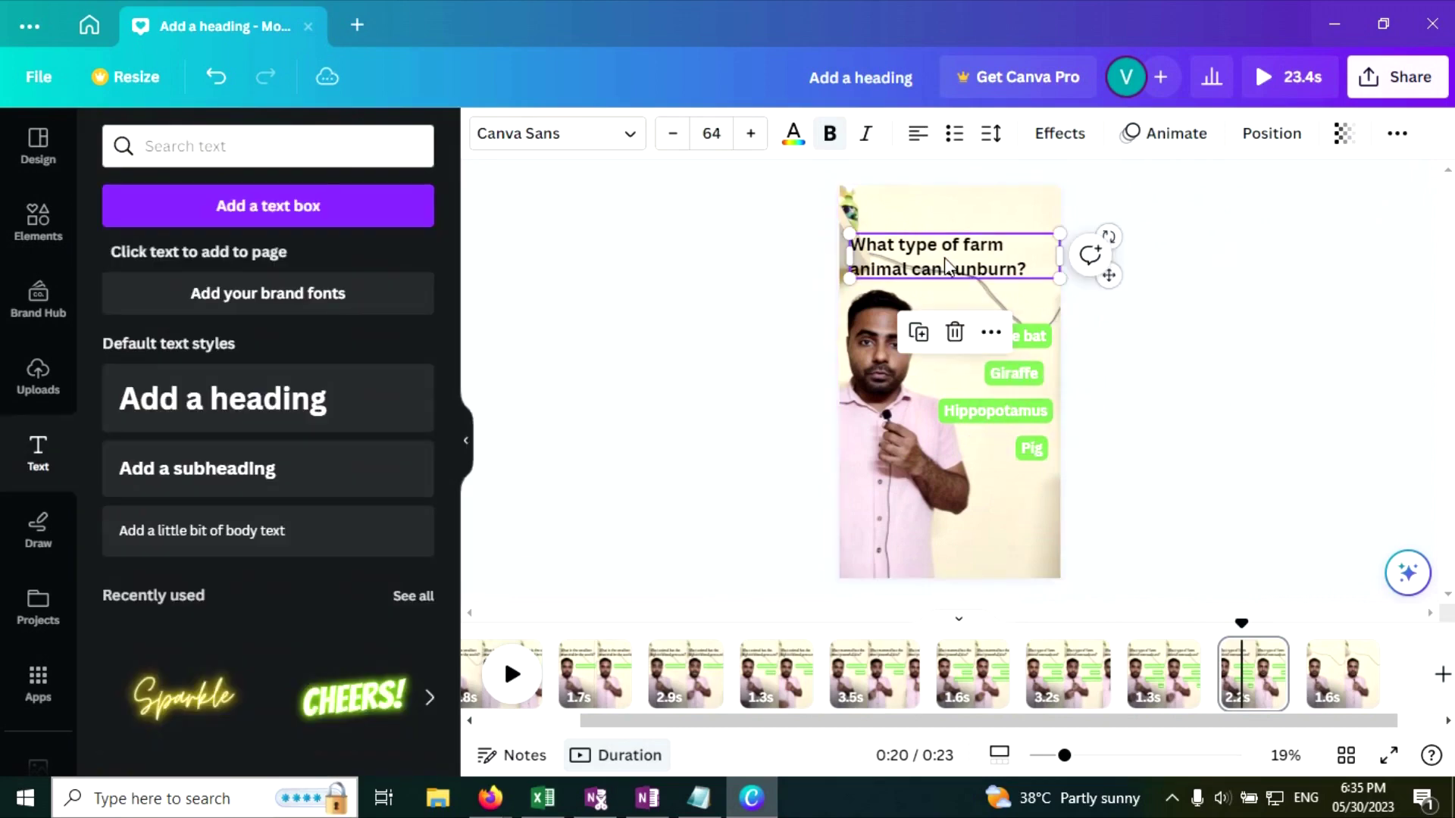
click(701, 806)
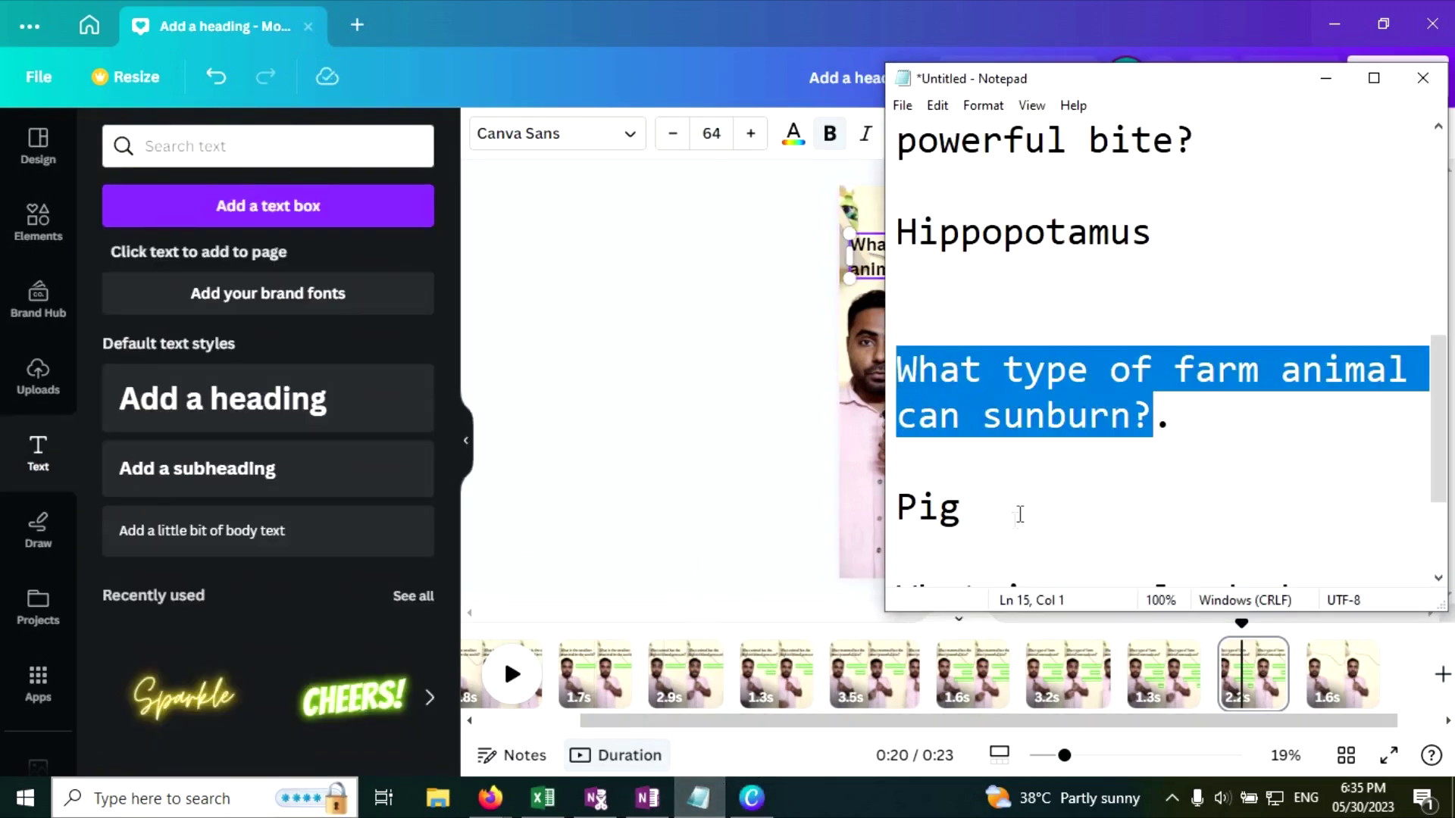
scroll(1019, 514, down, 1)
drag(1068, 481, 868, 401)
key(ctrl+c)
key(alt+Tab)
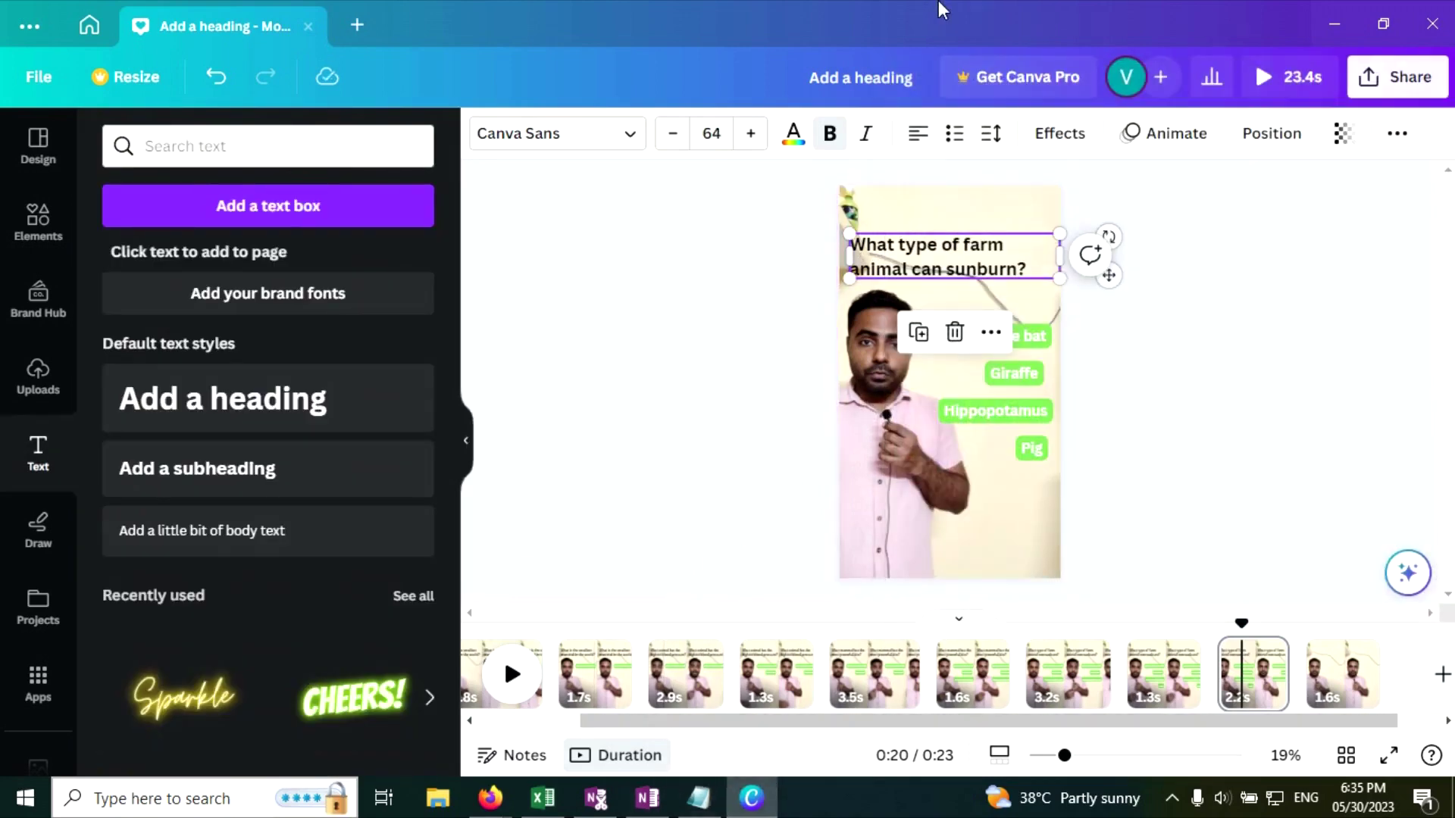
double_click(941, 248)
key(ctrl+v)
click(1335, 384)
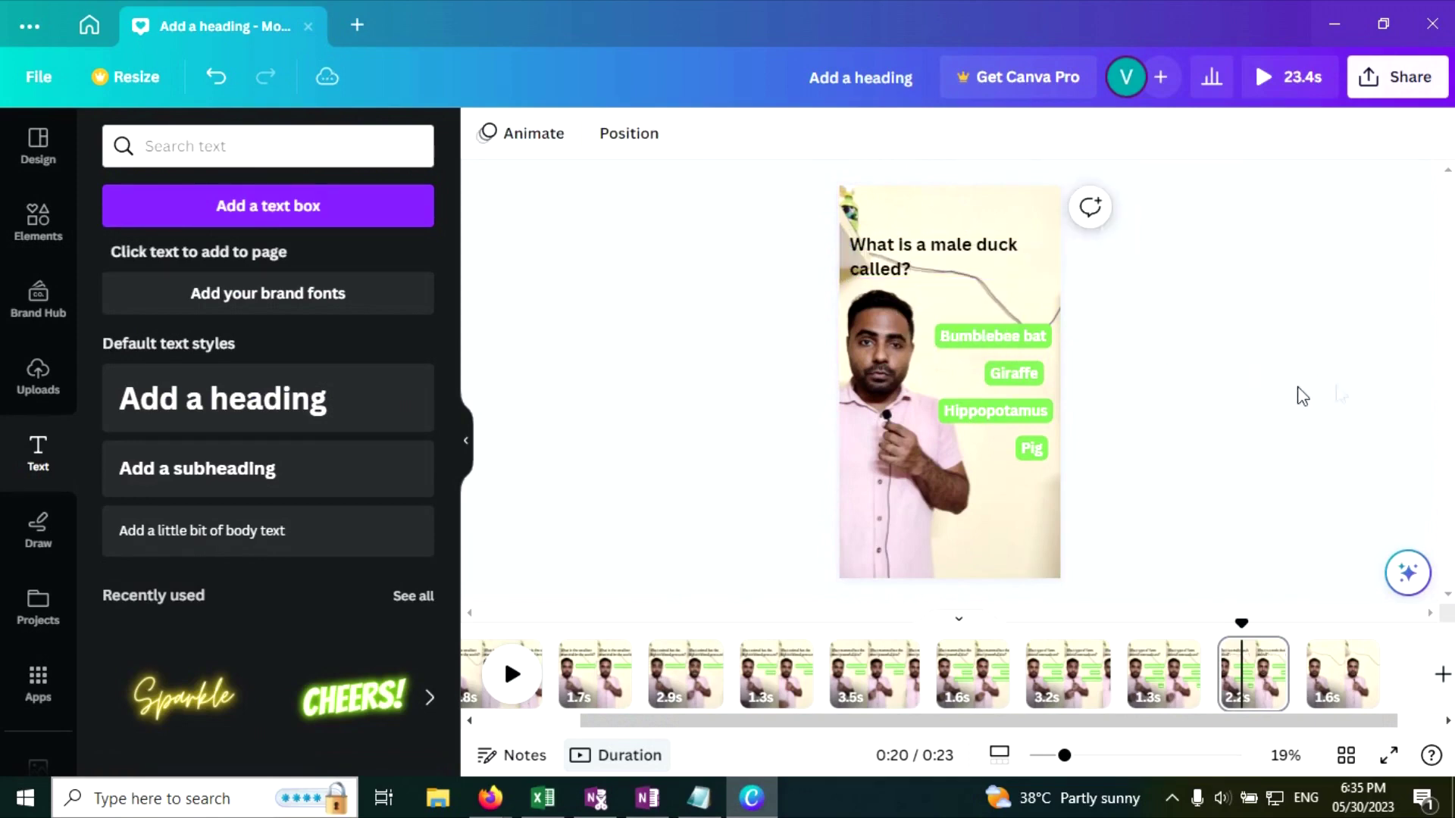
Copy the duck question and the four answer labels from the 2.2 s clip onto the final 1.6 s clip.
click(1030, 477)
drag(1043, 502, 999, 280)
click(1338, 660)
click(967, 416)
key(ctrl+v)
click(1257, 658)
Duplicate the "Pig" label on the final 1.6 s clip, place the copy below it, and change its text to "Drake".
click(1045, 451)
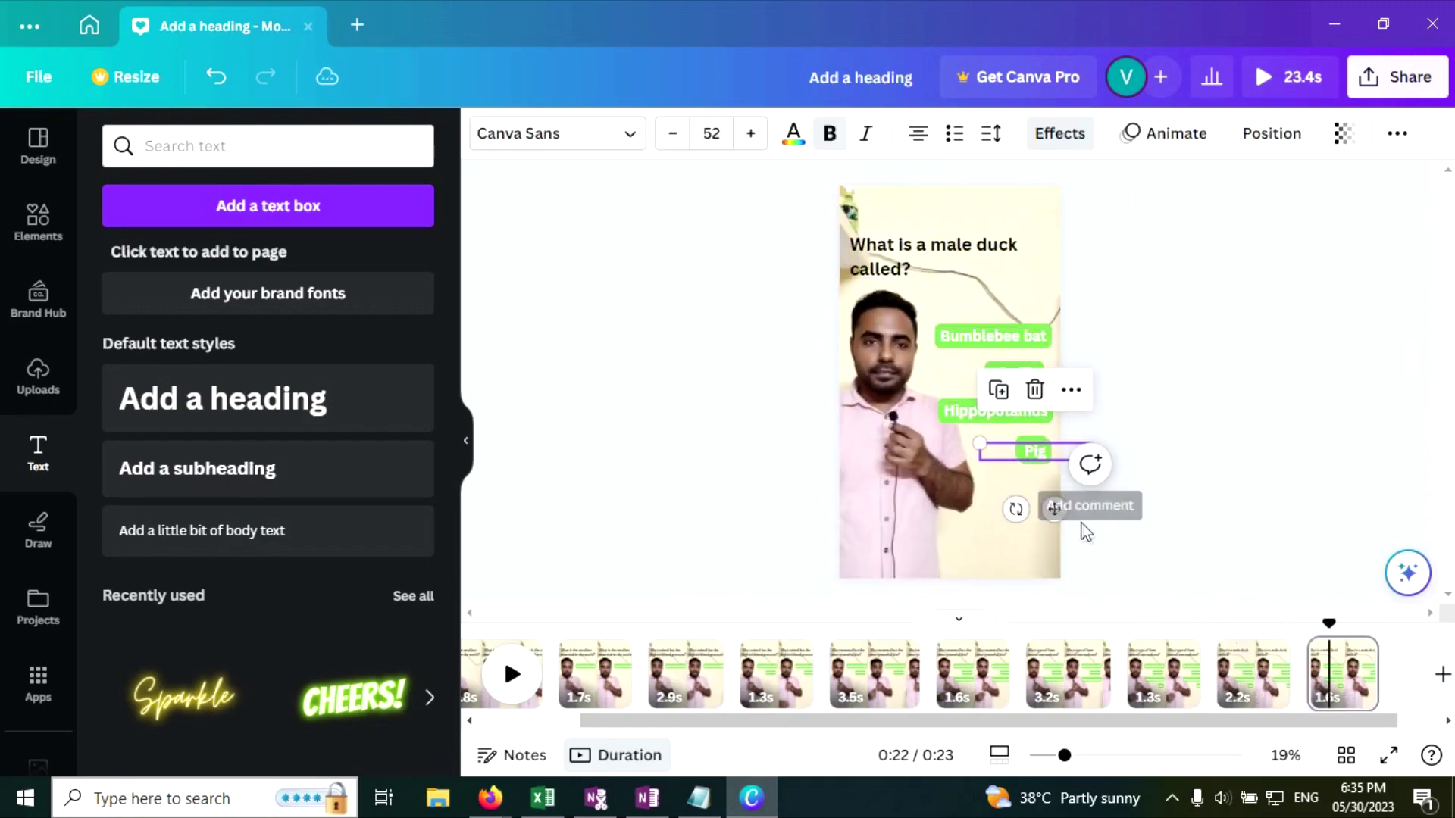
drag(1051, 506, 915, 551)
click(698, 798)
key(alt+Tab)
double_click(1038, 492)
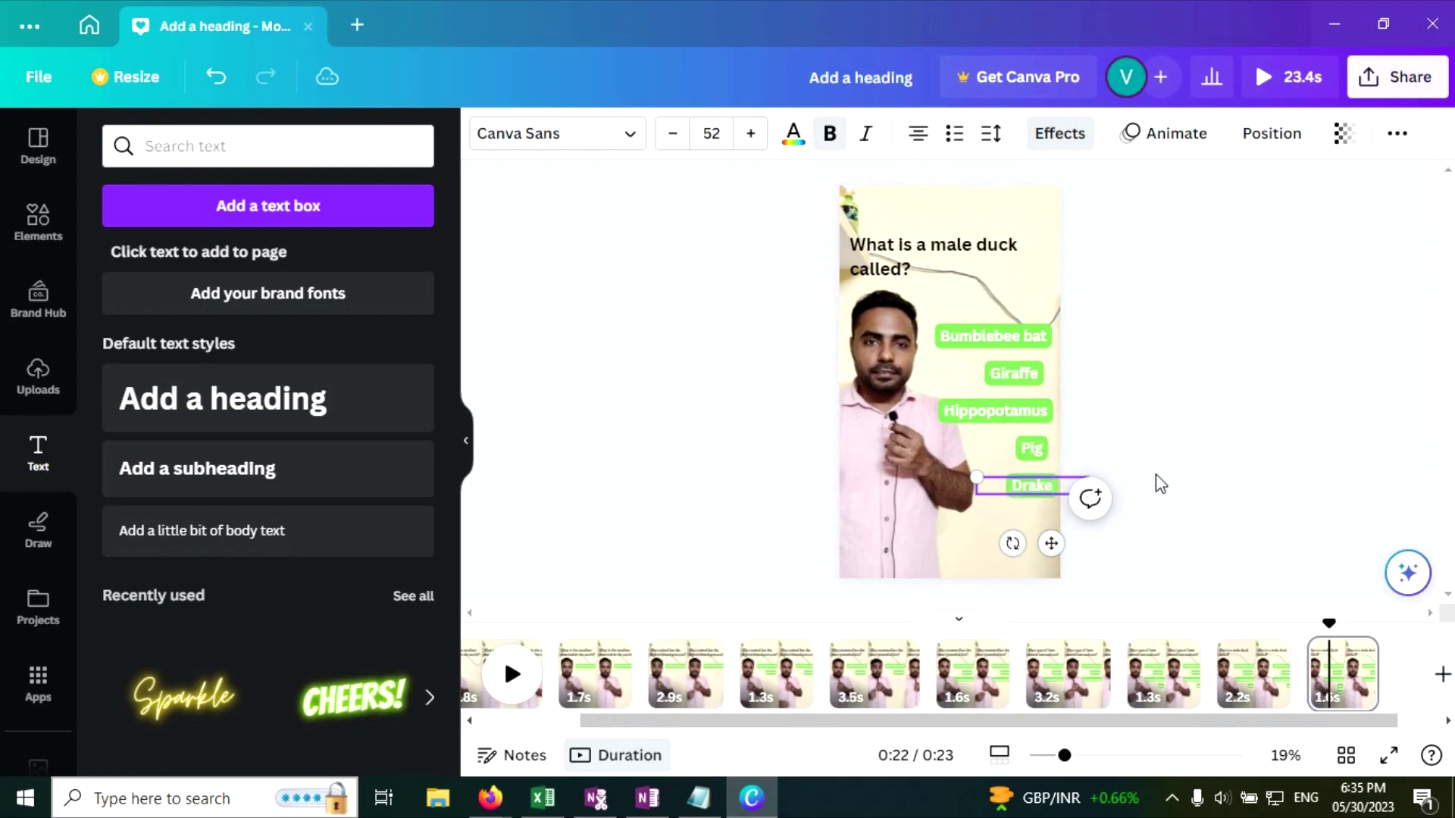
Add the Wipe text animation to the "Drake" label and set it to animate only on enter.
click(1023, 489)
click(1165, 133)
click(258, 511)
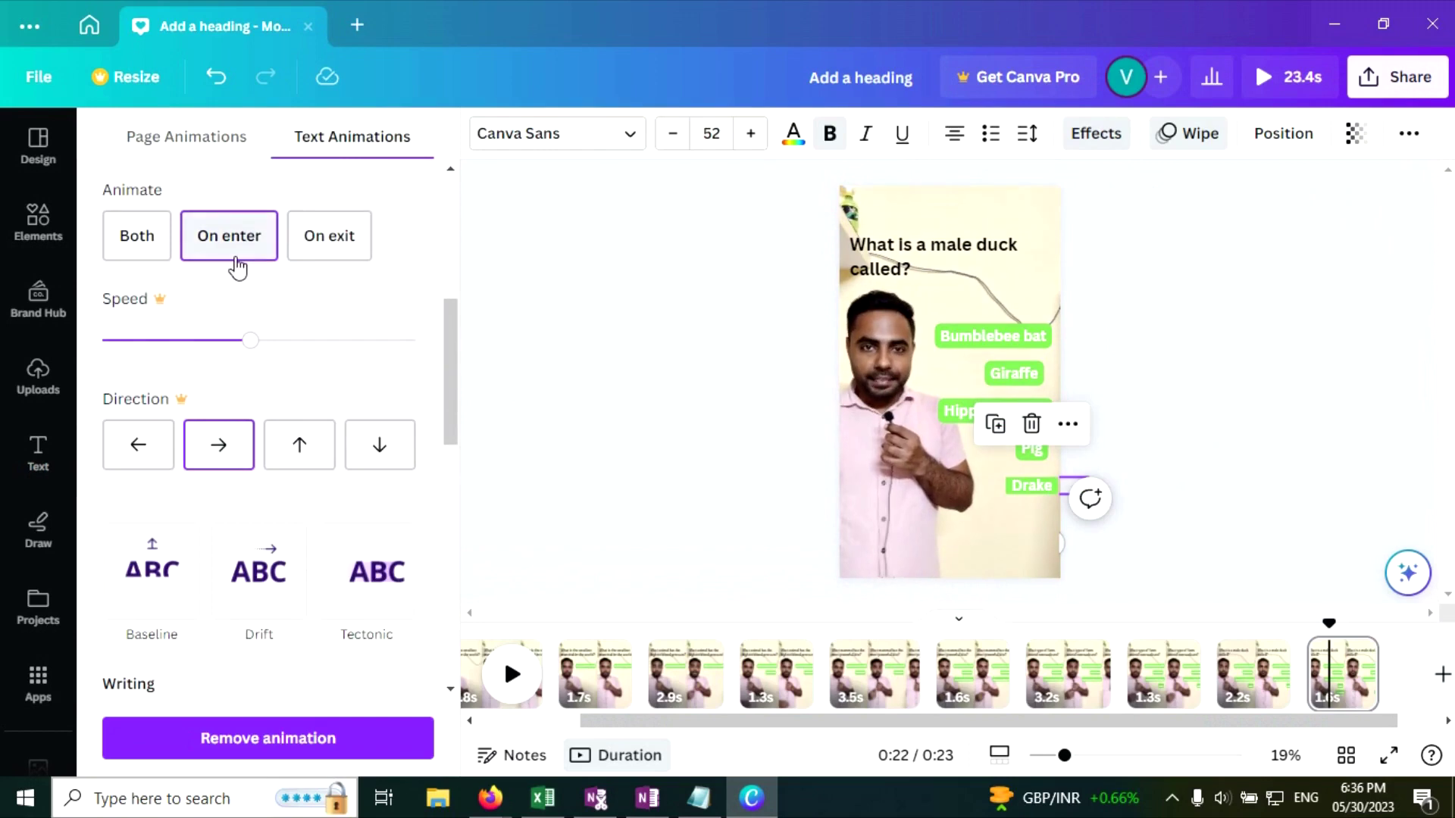
click(1232, 453)
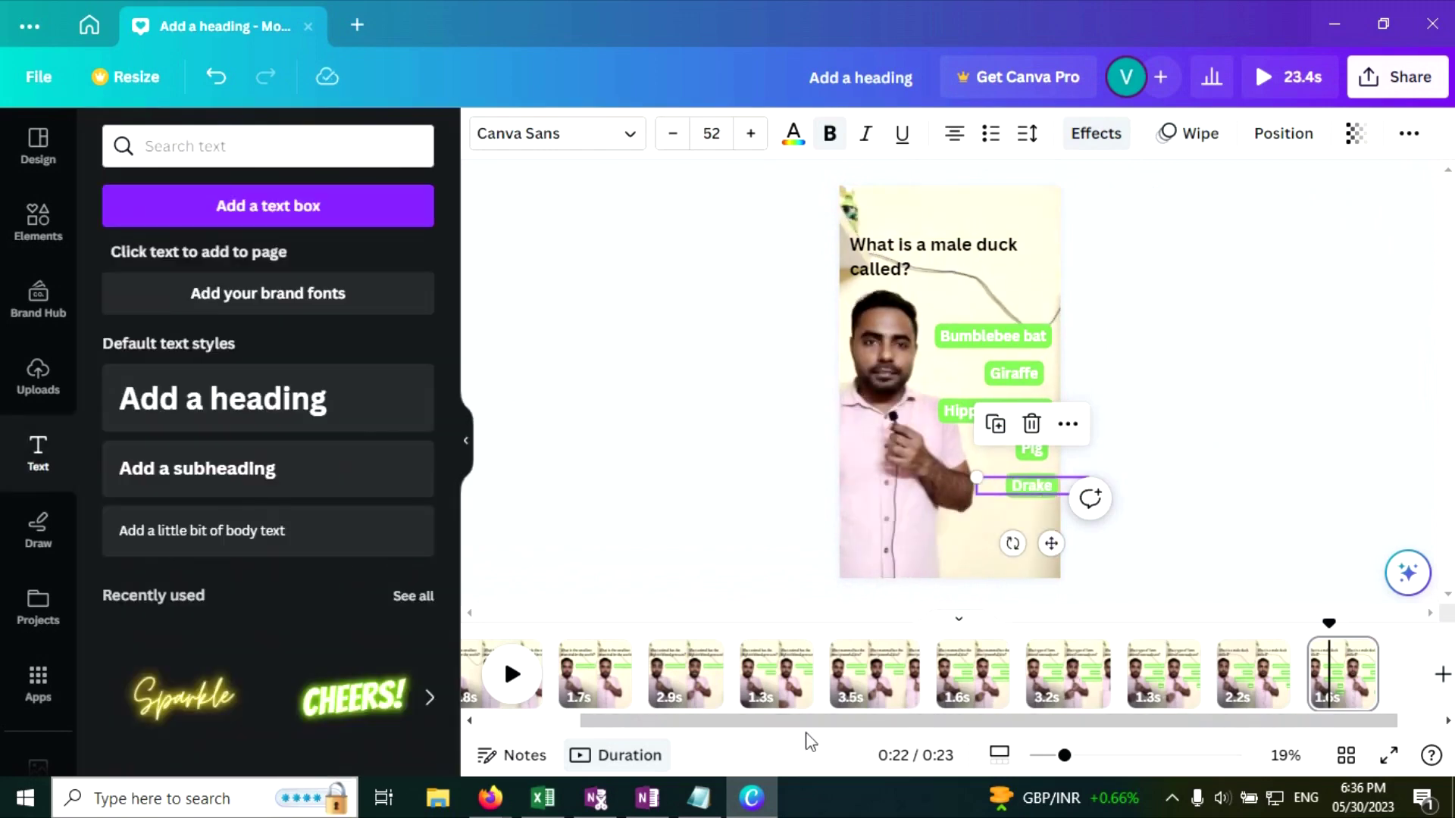
Play back the video from the start of the first 3.8 s clip.
drag(796, 721, 567, 718)
click(574, 663)
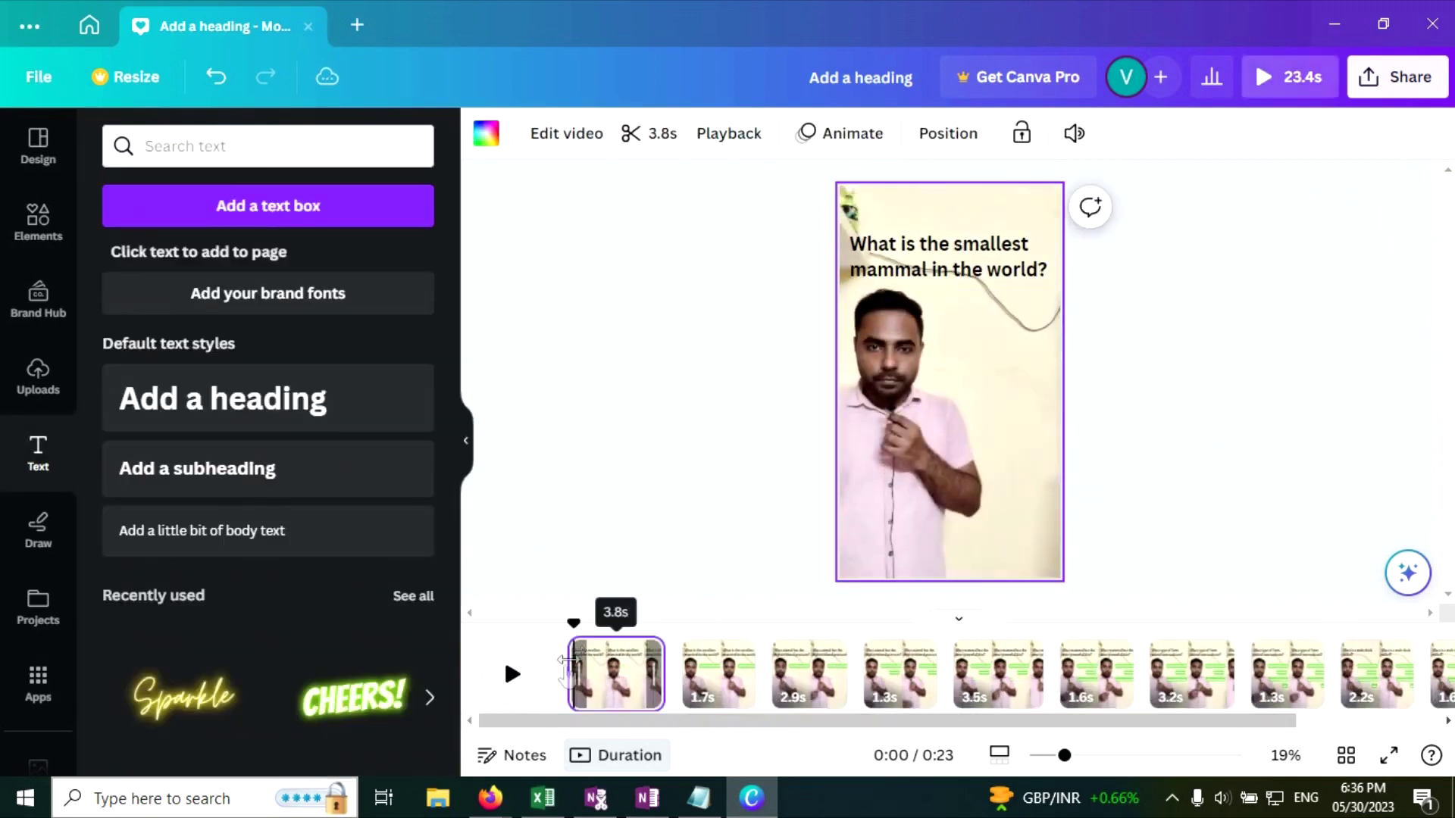
click(513, 673)
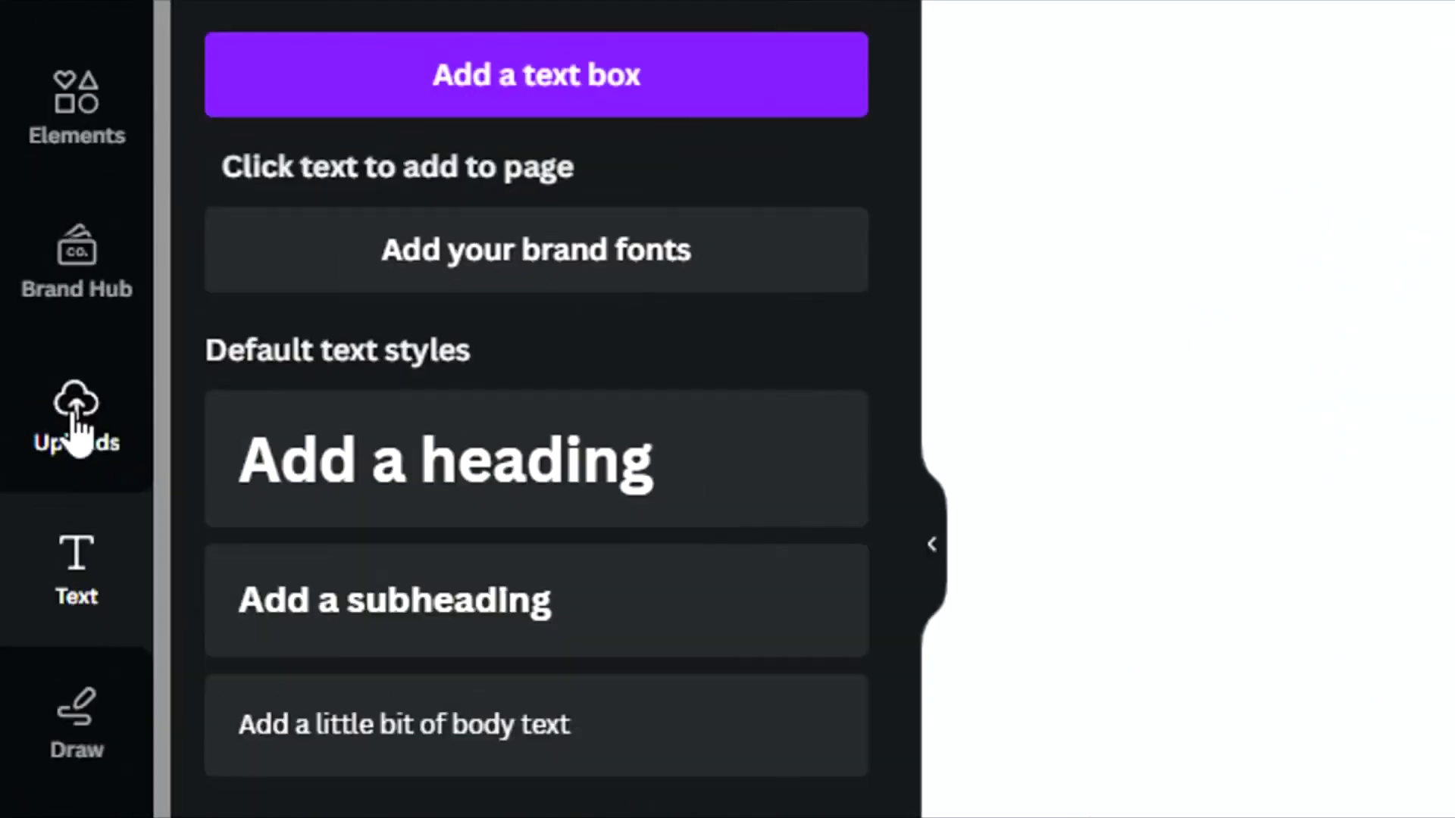
Show the uploaded videos and add a blank page between the 3.8 s and 1.7 s clips.
click(37, 379)
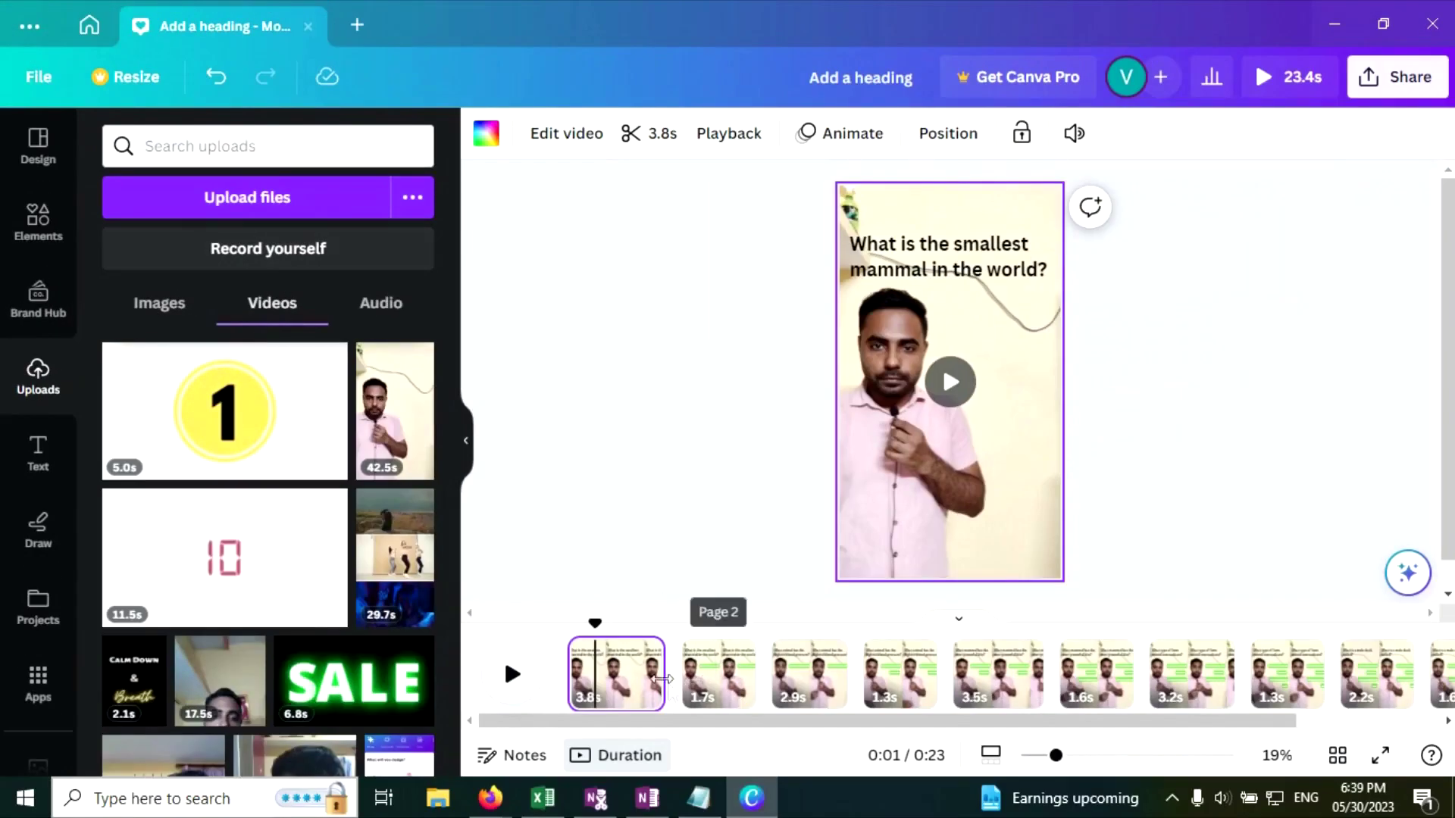
click(612, 666)
click(685, 671)
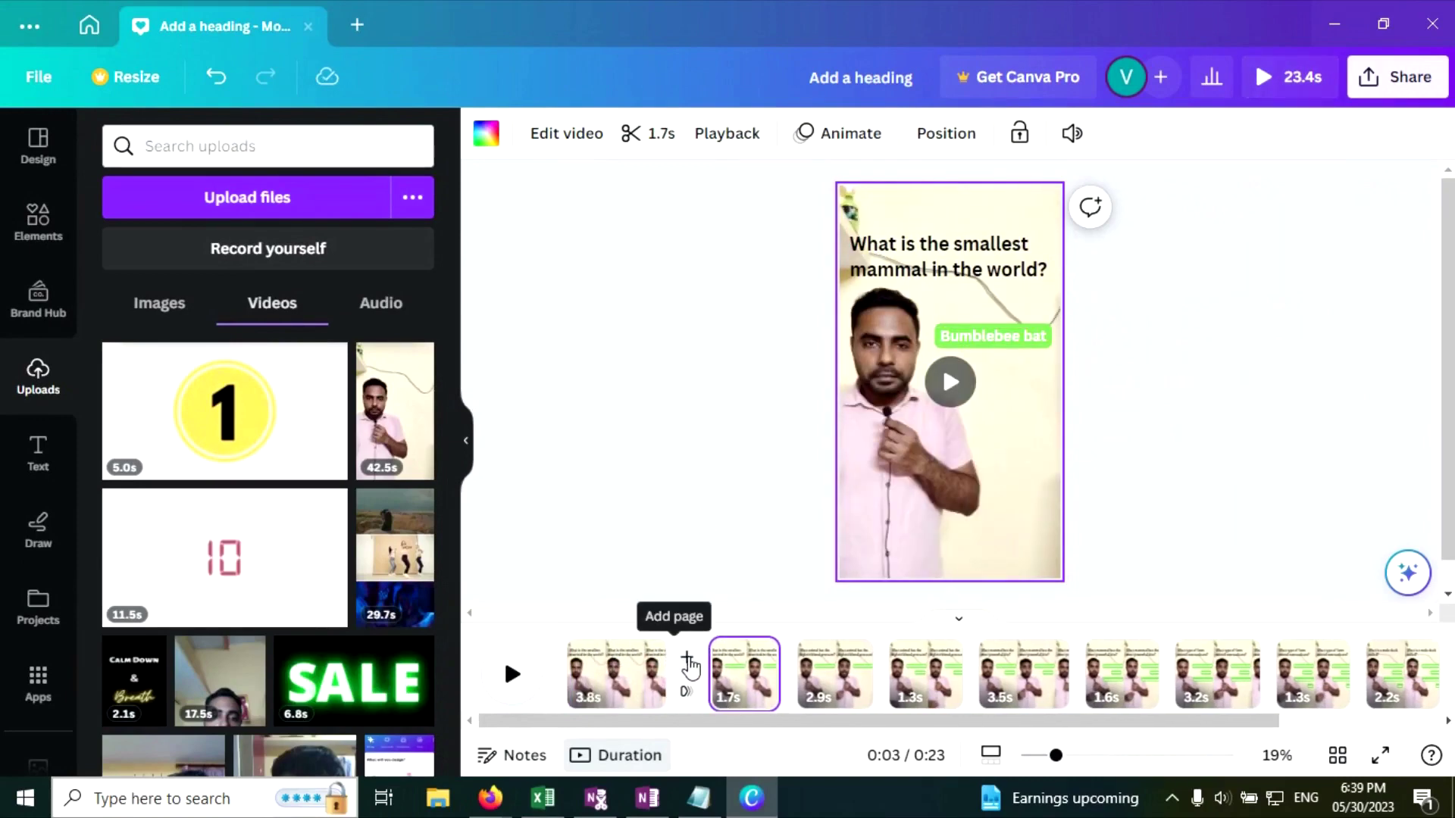
click(688, 664)
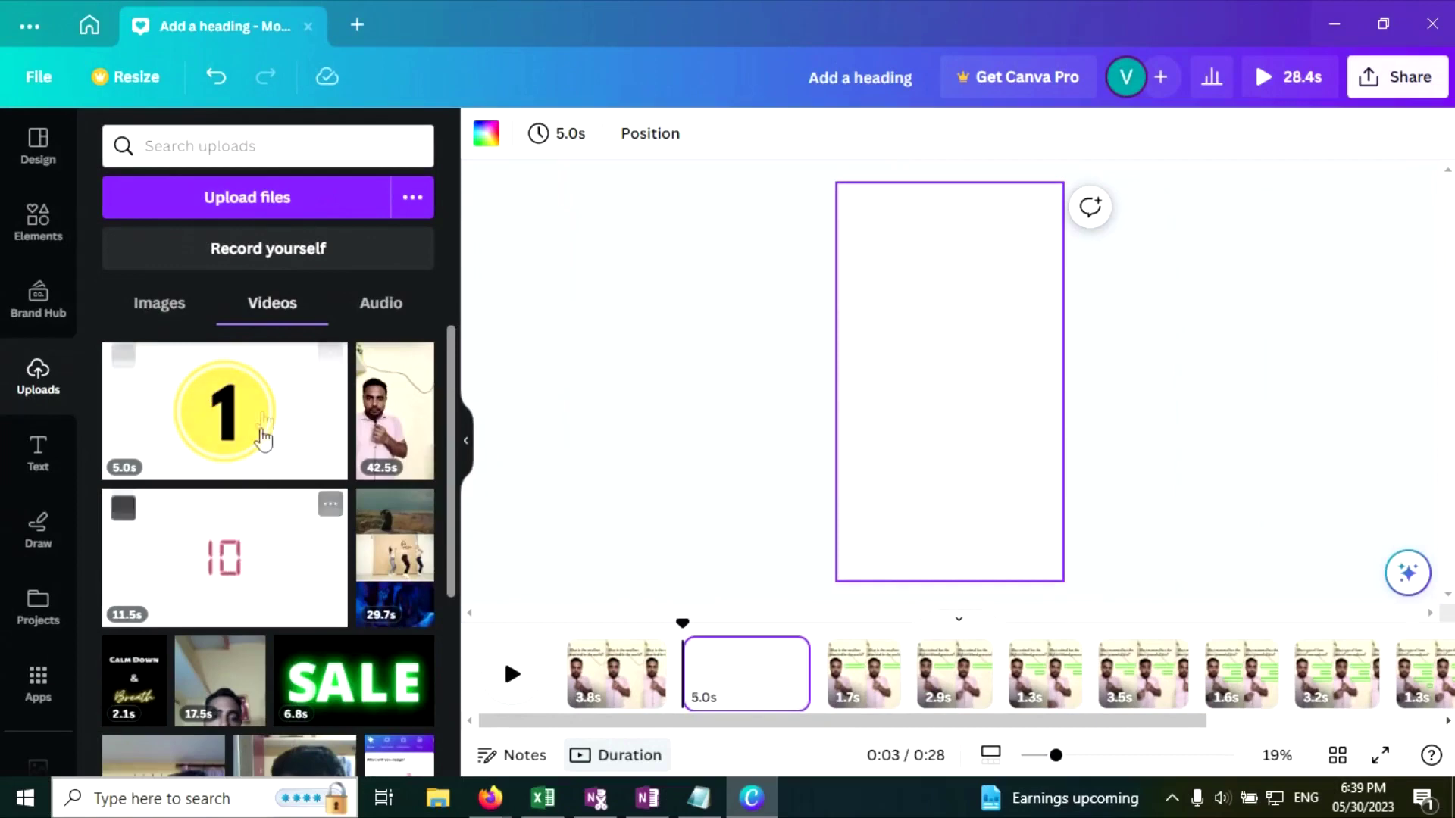
Place the uploaded 5.0 s yellow number timer video on the blank page, enlarging it slightly and centring it.
click(242, 403)
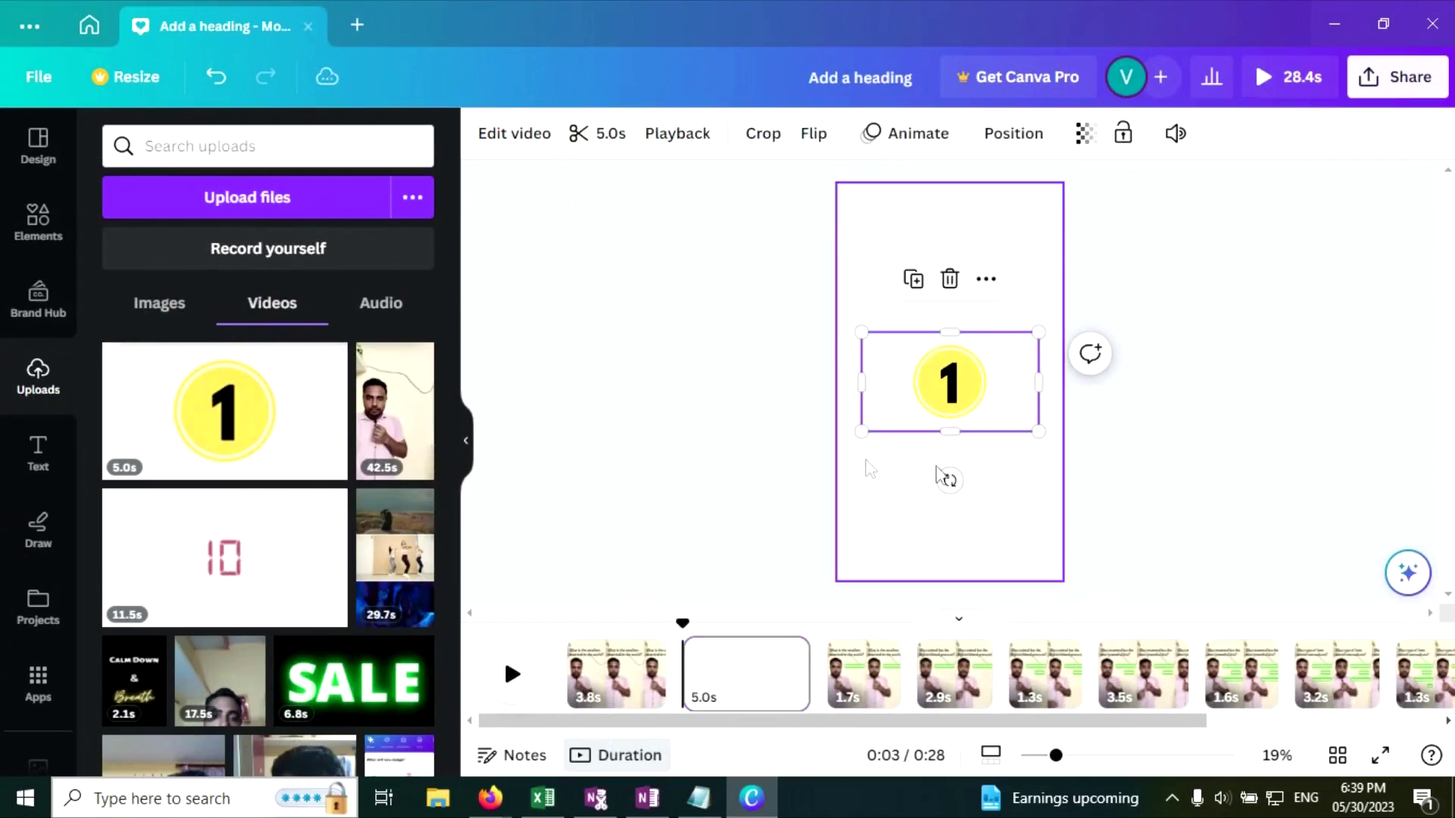
drag(1048, 438, 1056, 442)
mouse_move(993, 397)
mouse_down()
mouse_move(981, 393)
mouse_move(1000, 374)
mouse_up()
click(1193, 424)
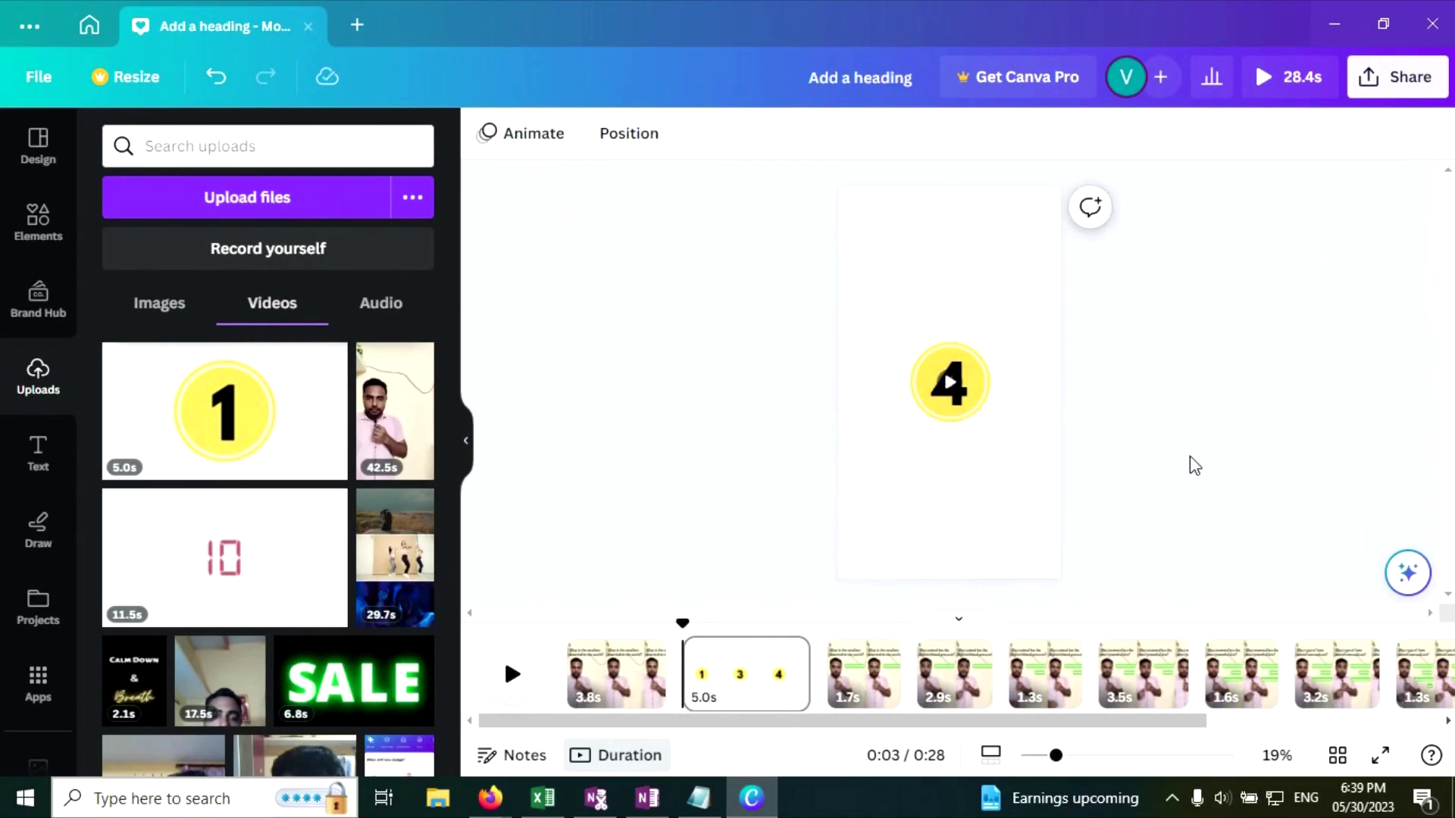
Play back the number timer page to check its timing up to the last number.
mouse_move(785, 693)
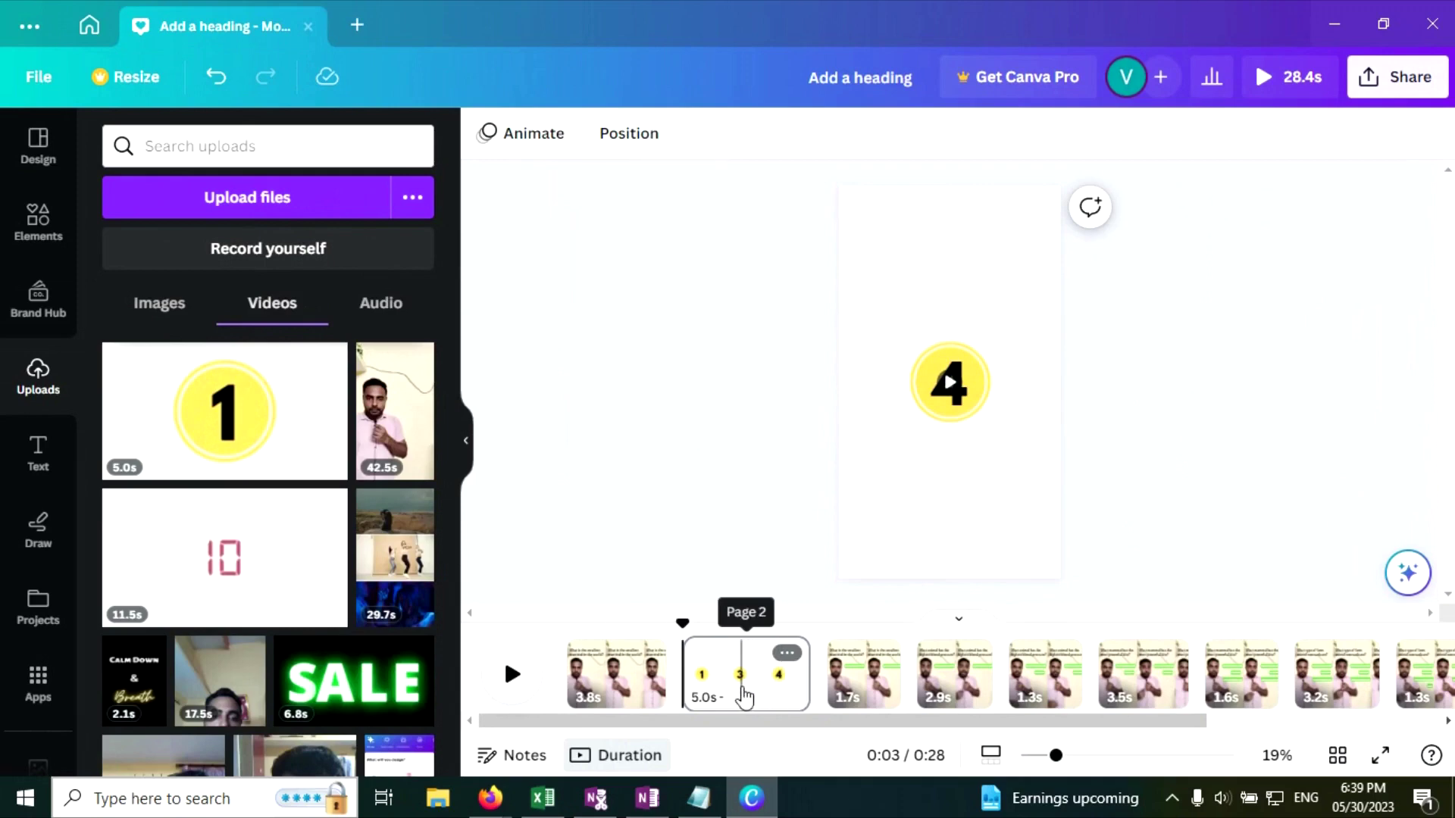
click(746, 695)
click(512, 675)
click(500, 686)
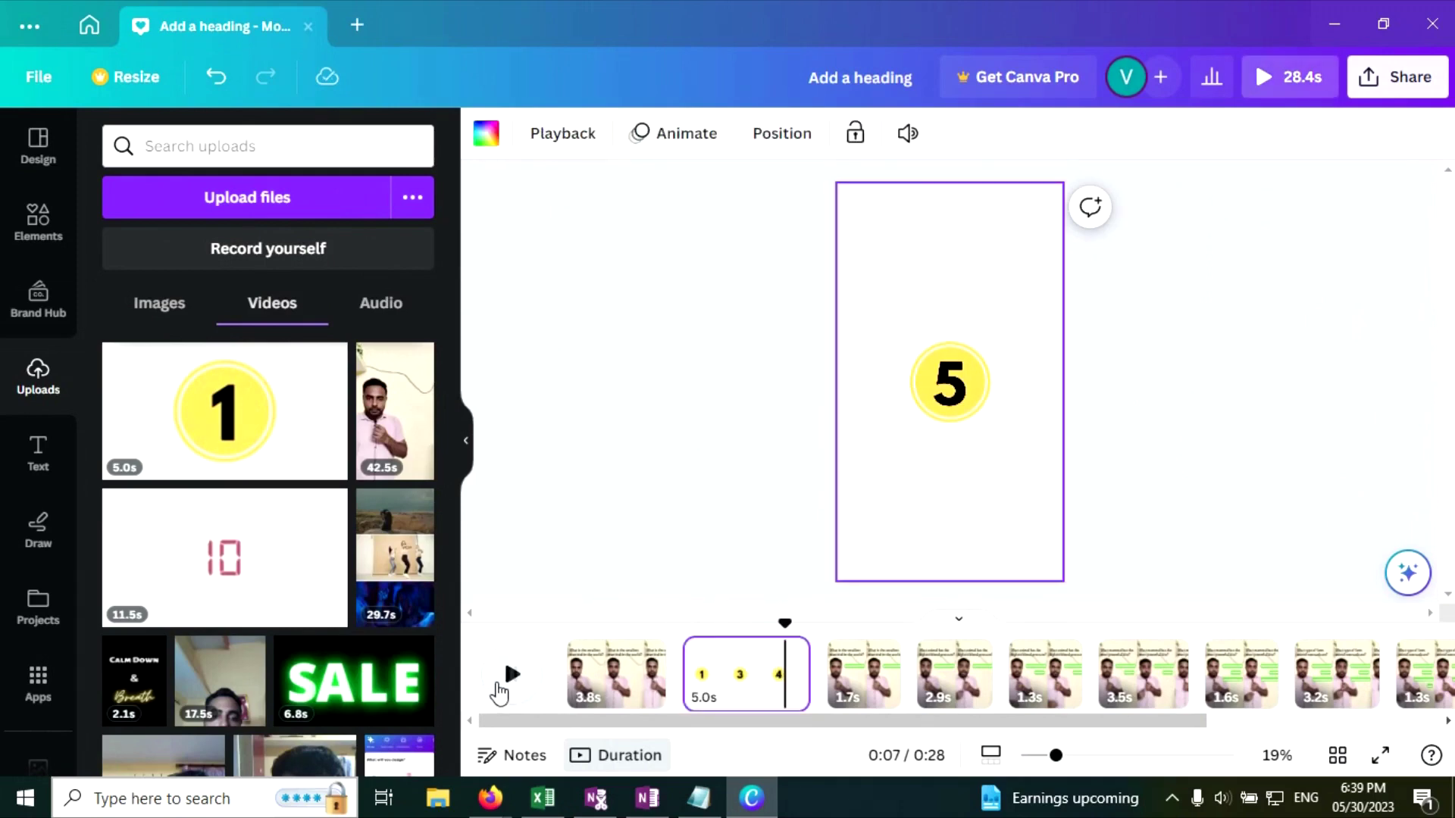
click(500, 686)
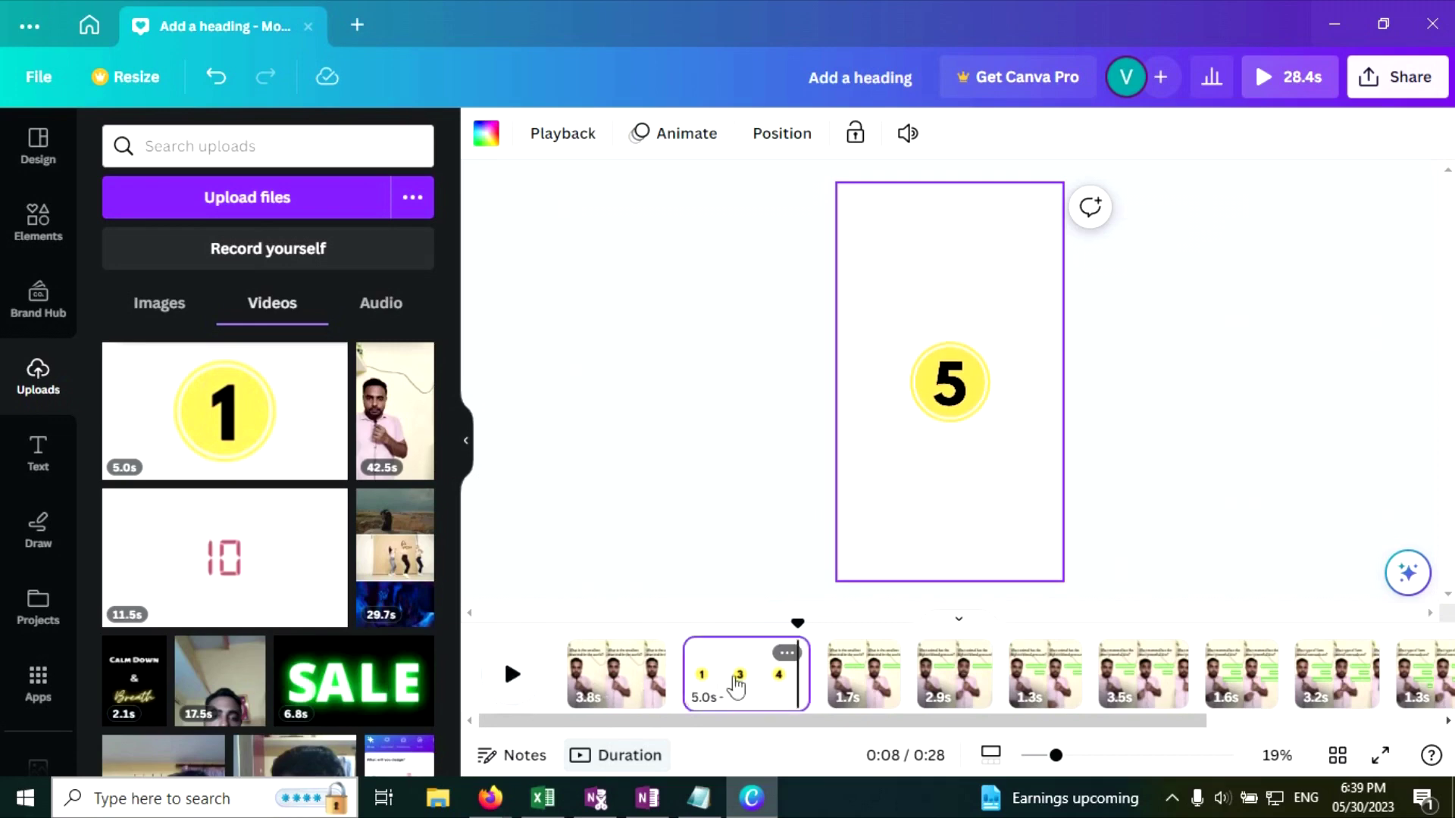
Trim the end of the number timer page to a 4.6 s duration, playing back the cut into the 1.7 s clip.
drag(793, 665, 783, 666)
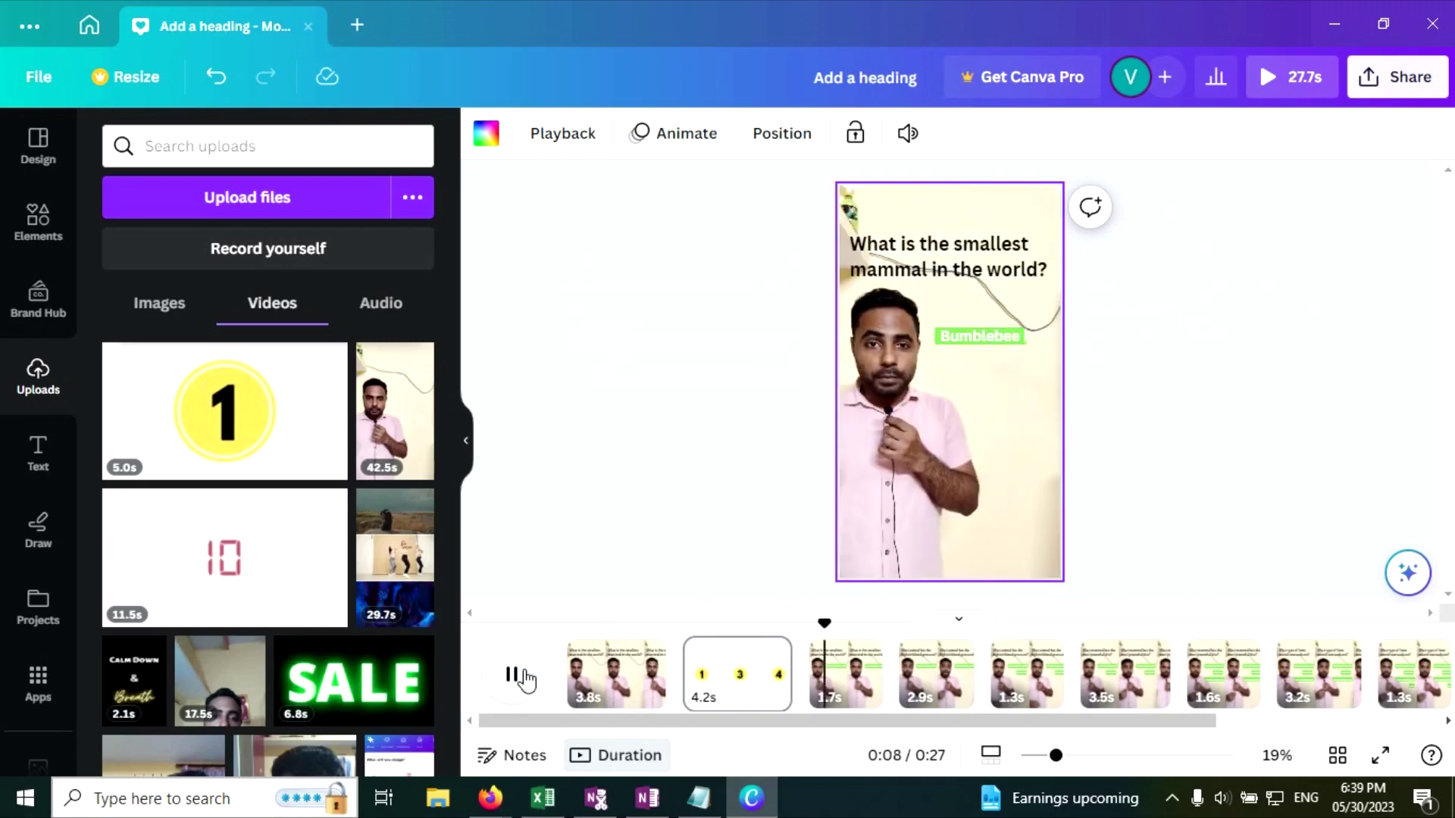
click(513, 674)
click(769, 672)
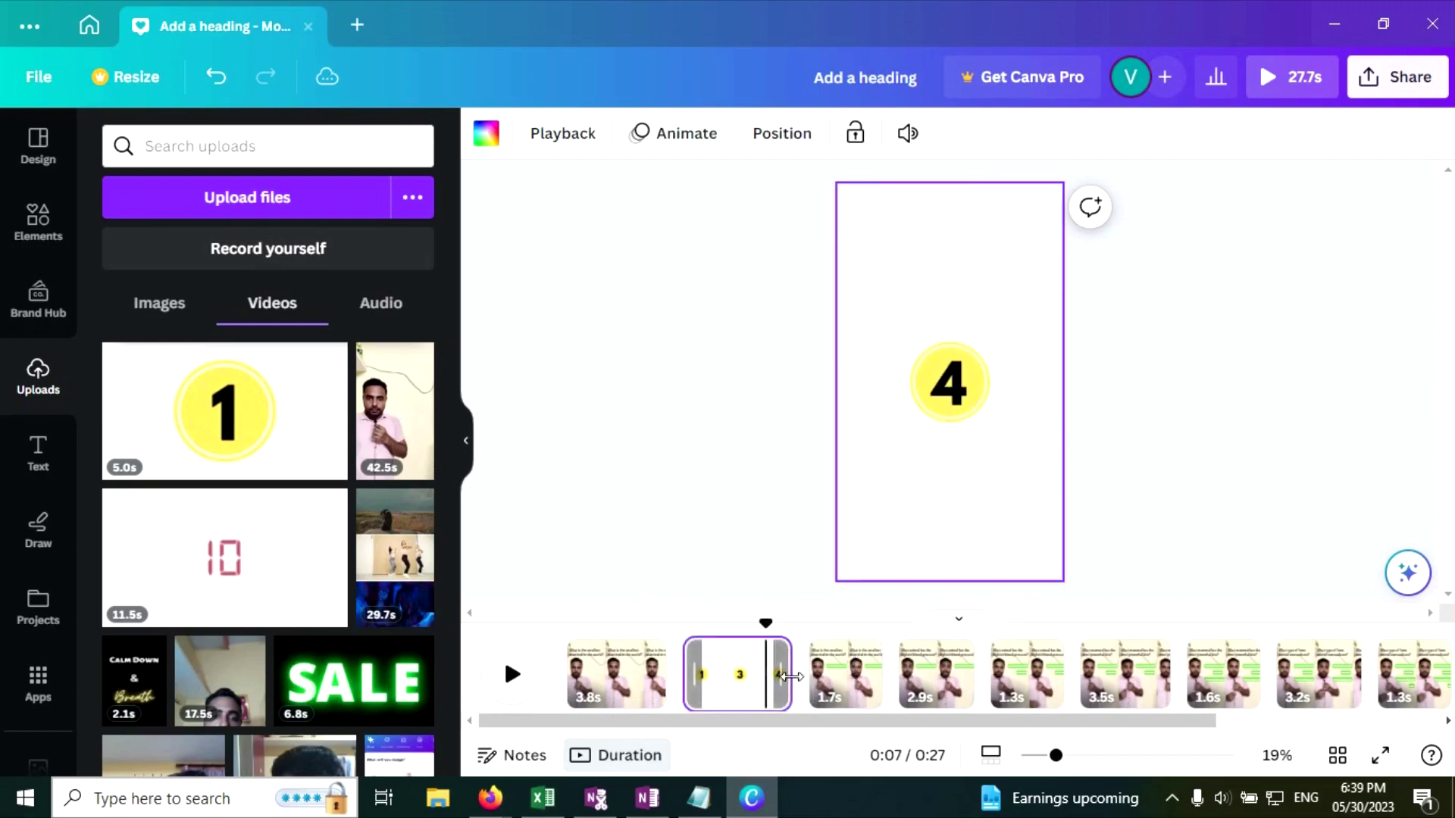
drag(801, 687, 808, 686)
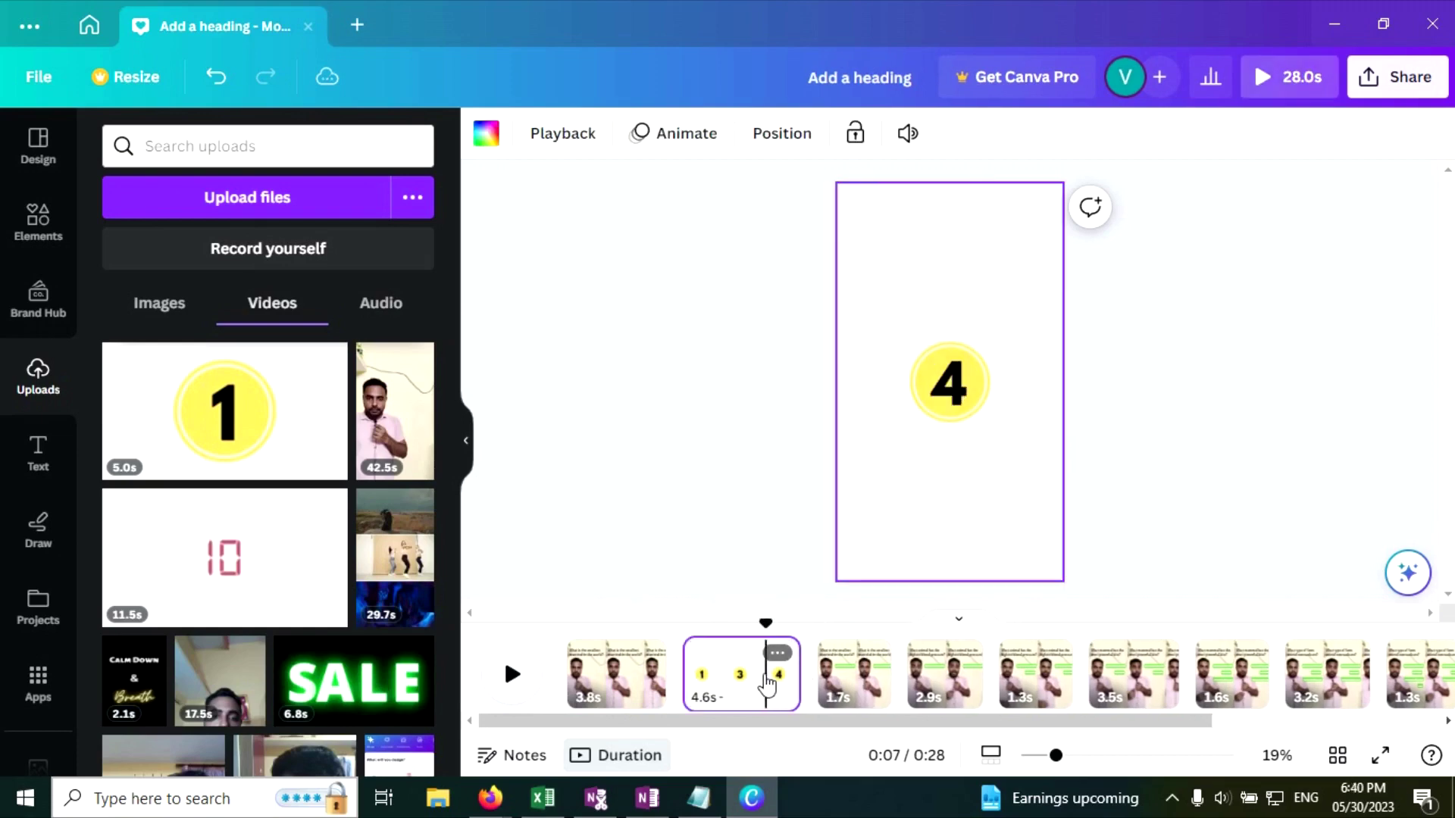
click(530, 680)
click(530, 678)
Duplicate the 4.6 s number timer page and move the copy between the 2.9 s and 1.3 s clips.
click(741, 688)
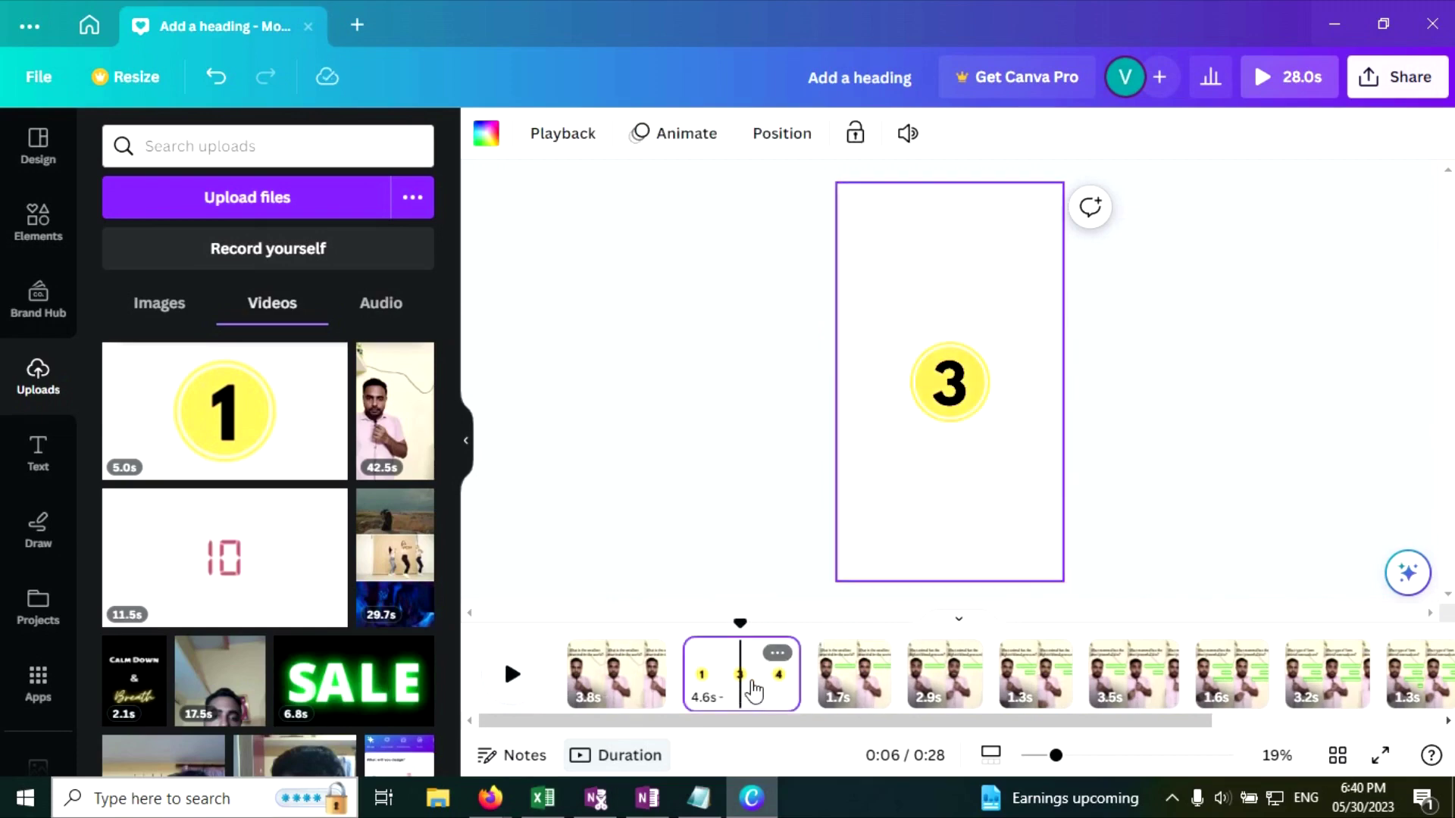
click(779, 654)
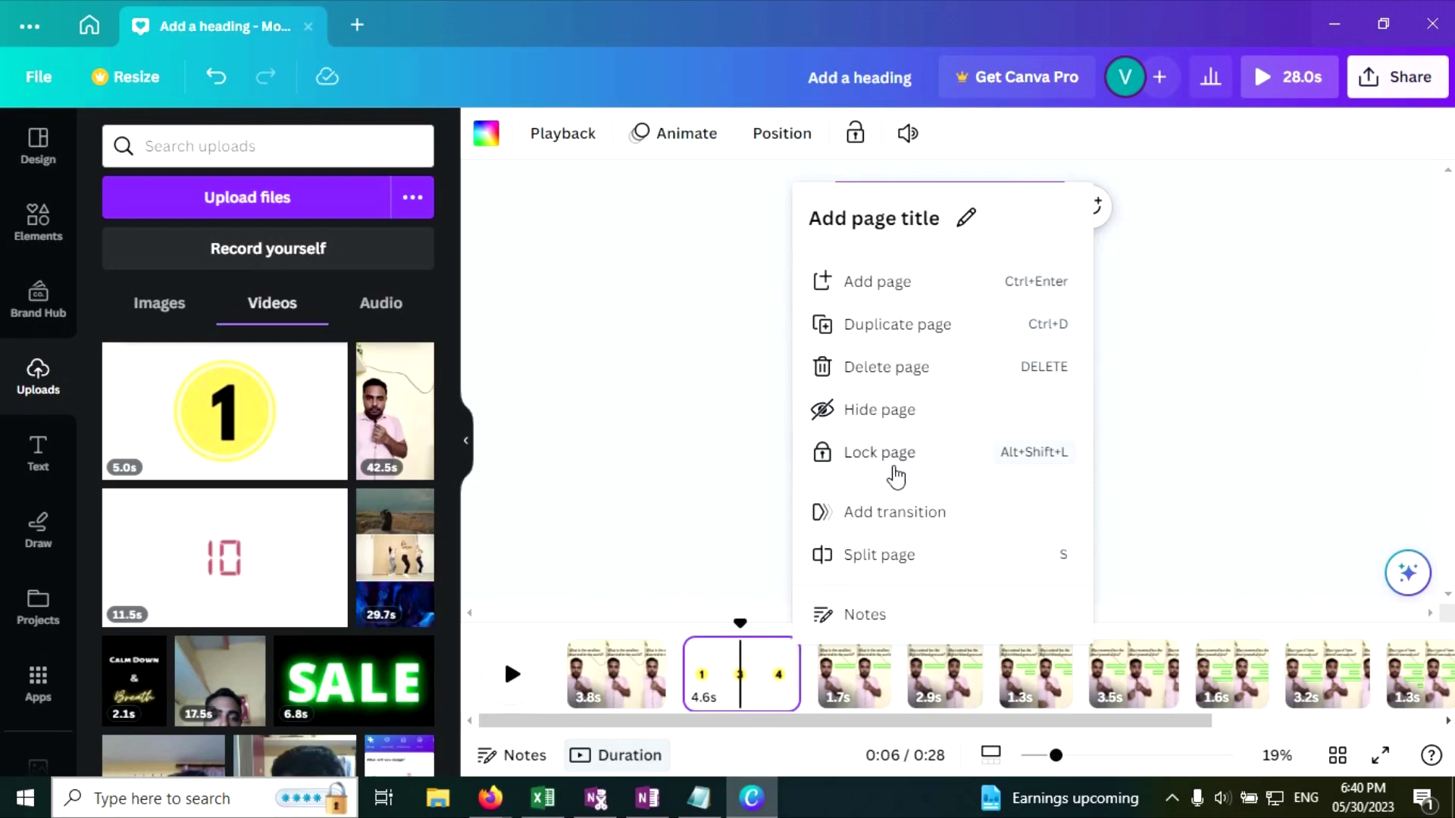
click(893, 325)
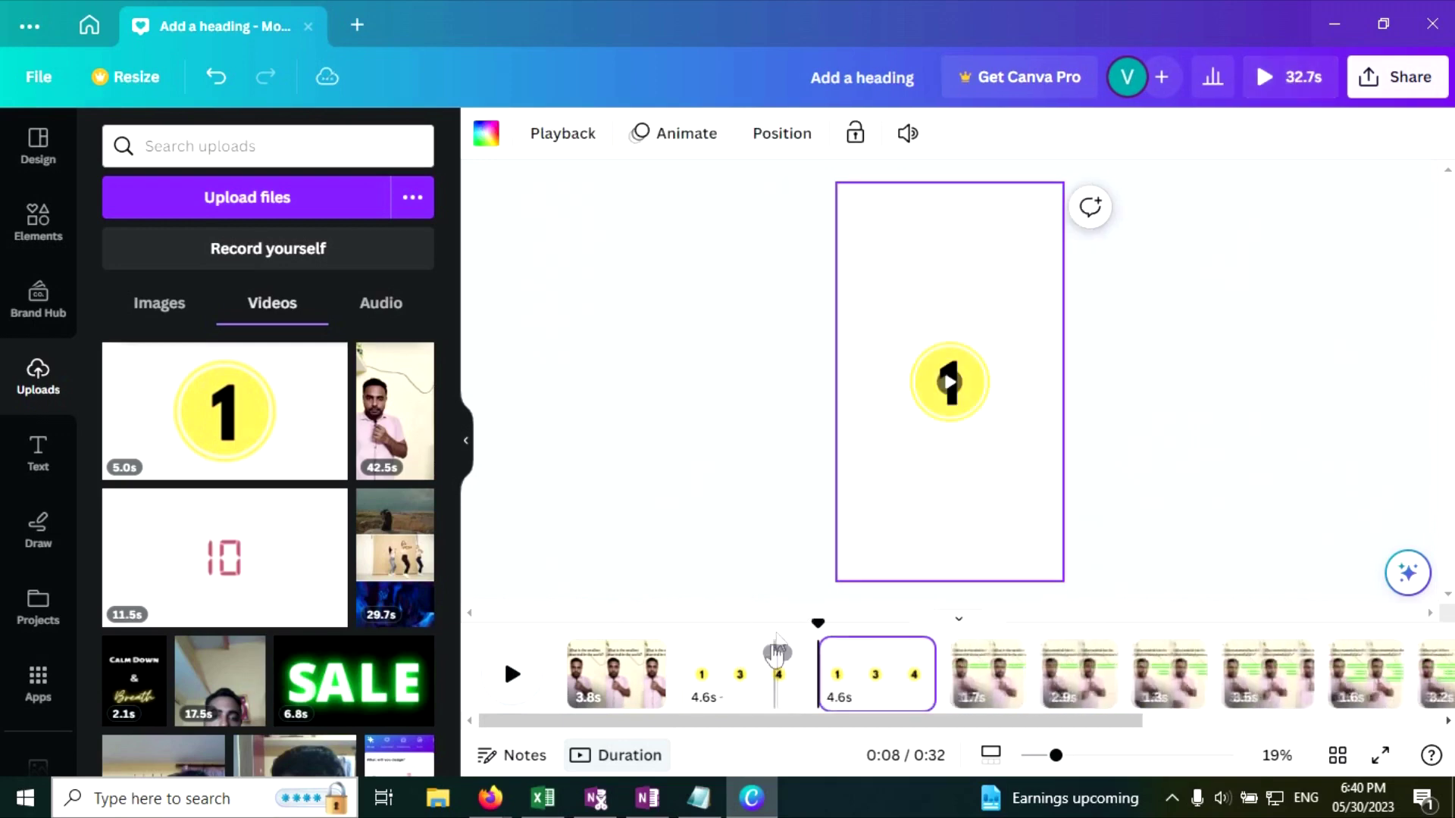
click(860, 682)
mouse_move(919, 686)
mouse_down()
mouse_move(1107, 674)
mouse_move(951, 674)
mouse_move(973, 673)
mouse_move(934, 709)
mouse_up()
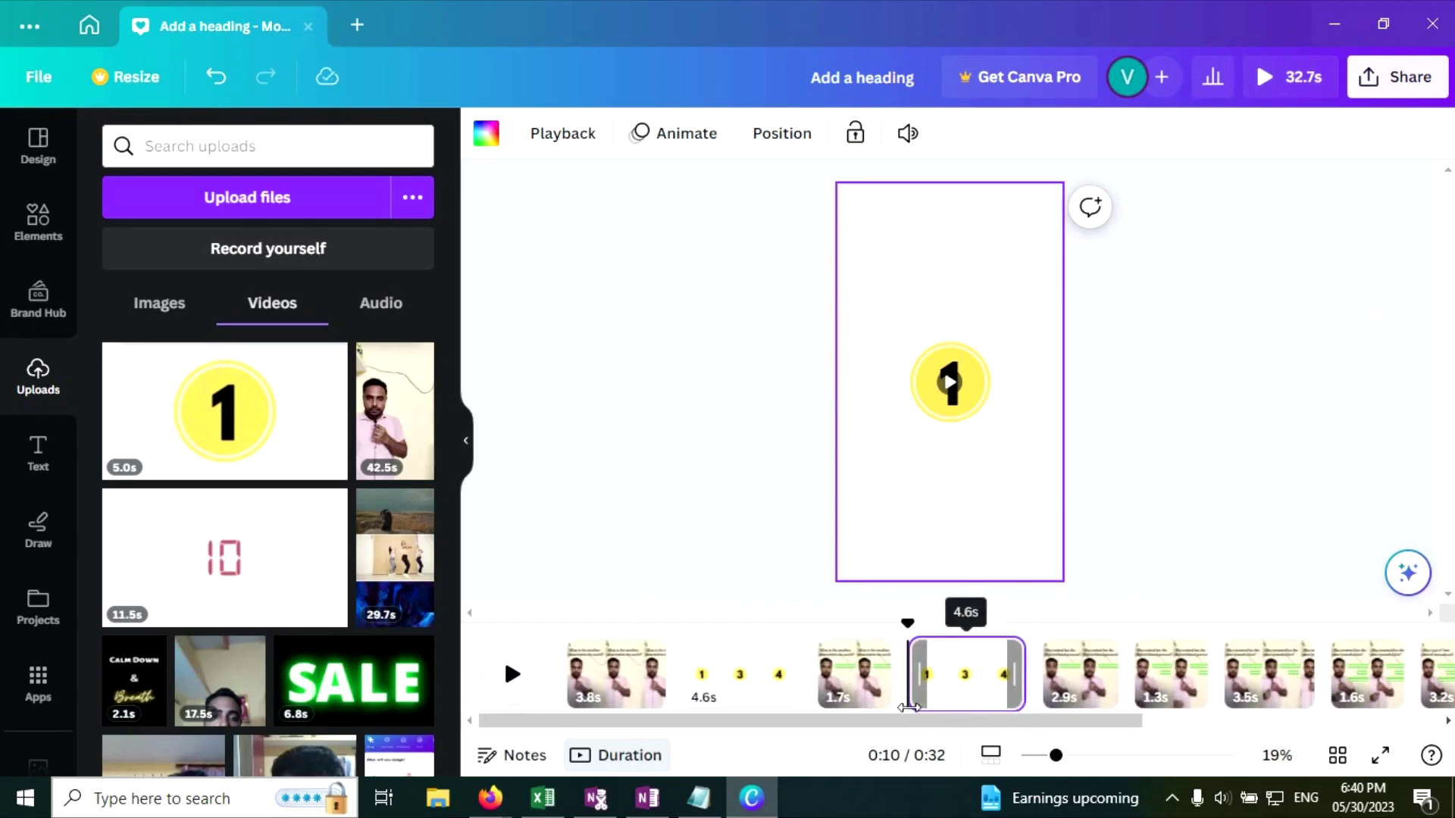
drag(958, 689, 1057, 675)
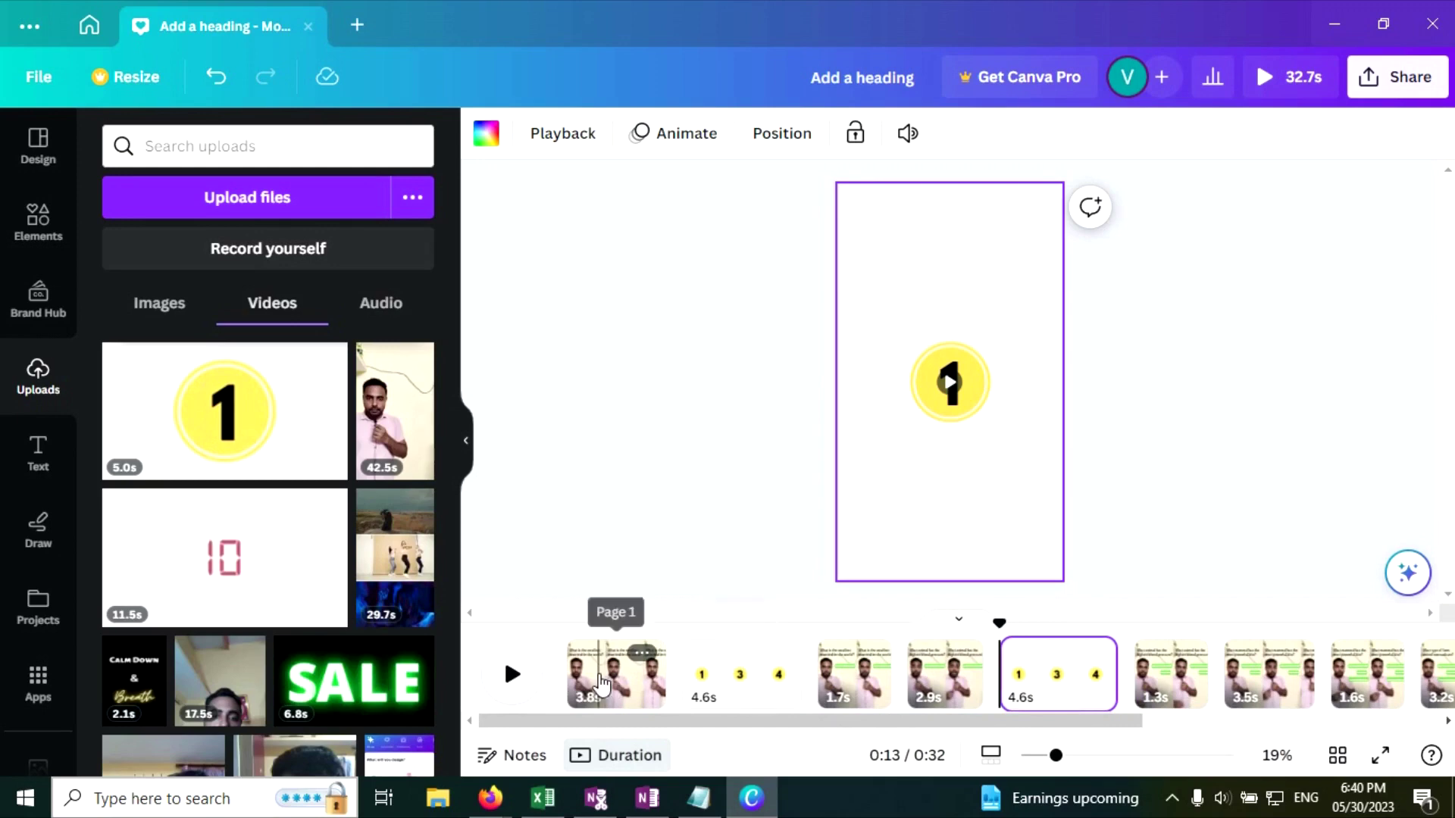
Step through the first pages to check the order of question, timer and answer clips.
click(601, 684)
click(769, 686)
click(854, 677)
click(930, 676)
scroll(985, 682, right, 2)
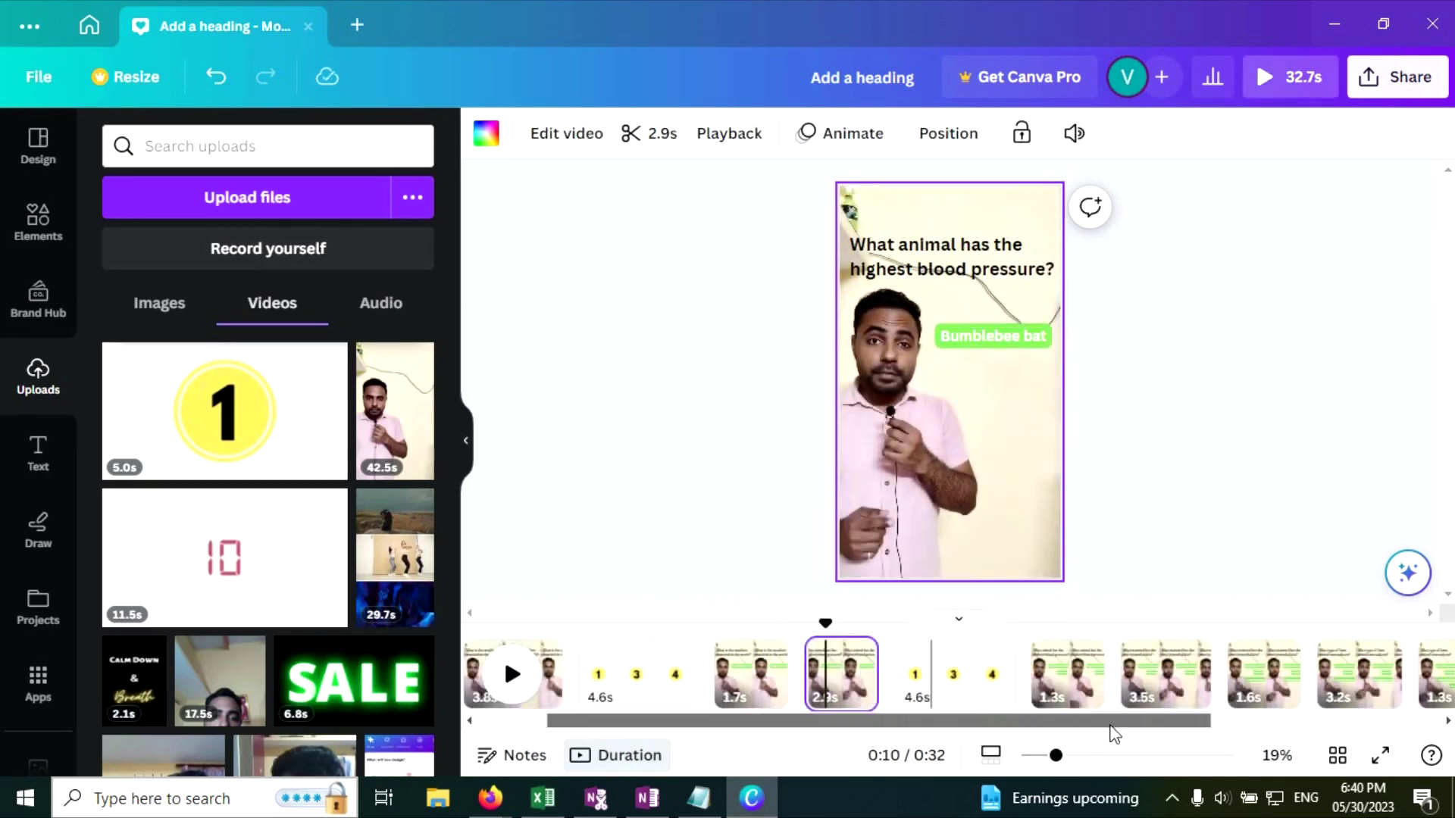
right_click(931, 681)
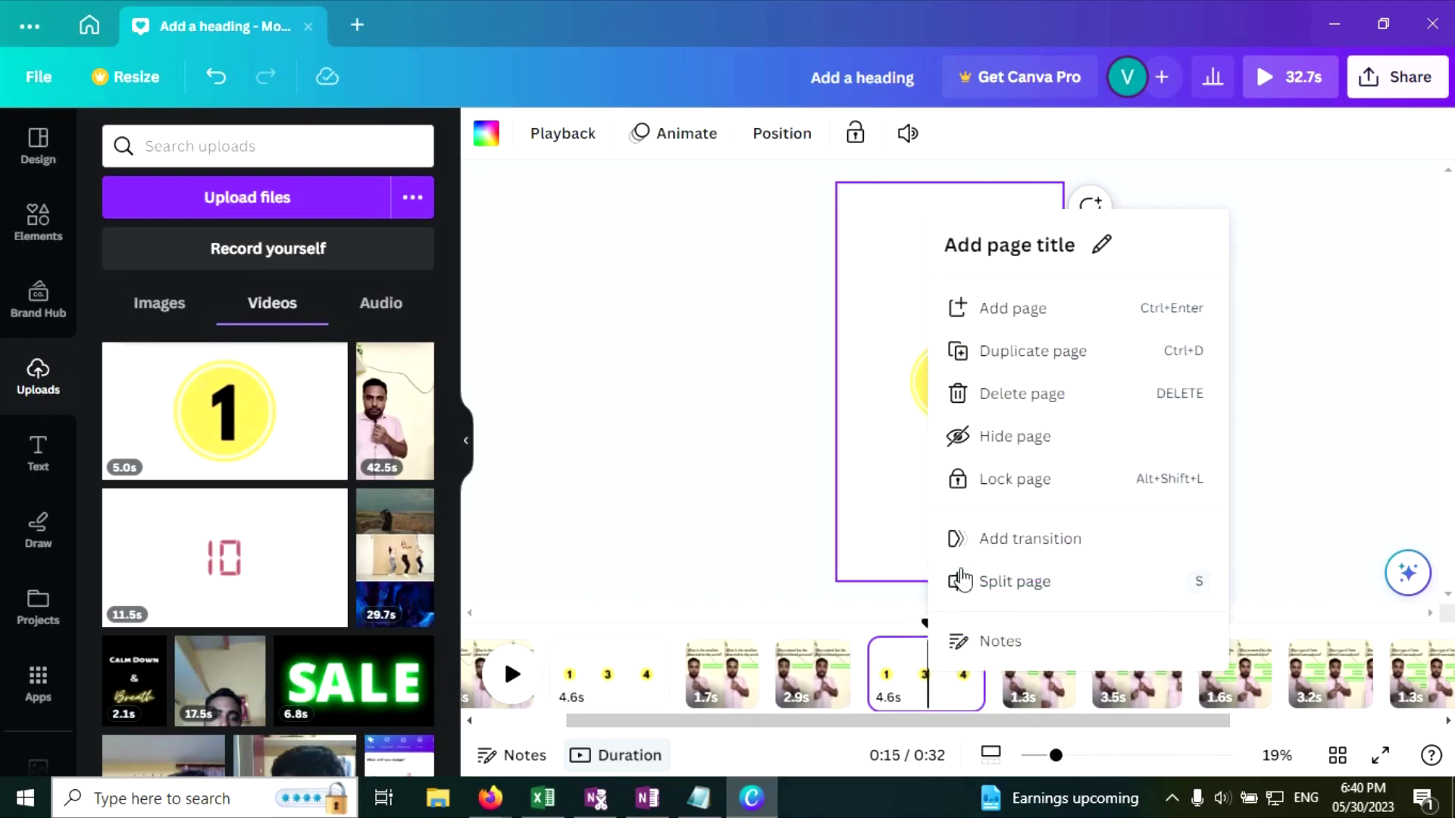
click(1294, 388)
click(923, 680)
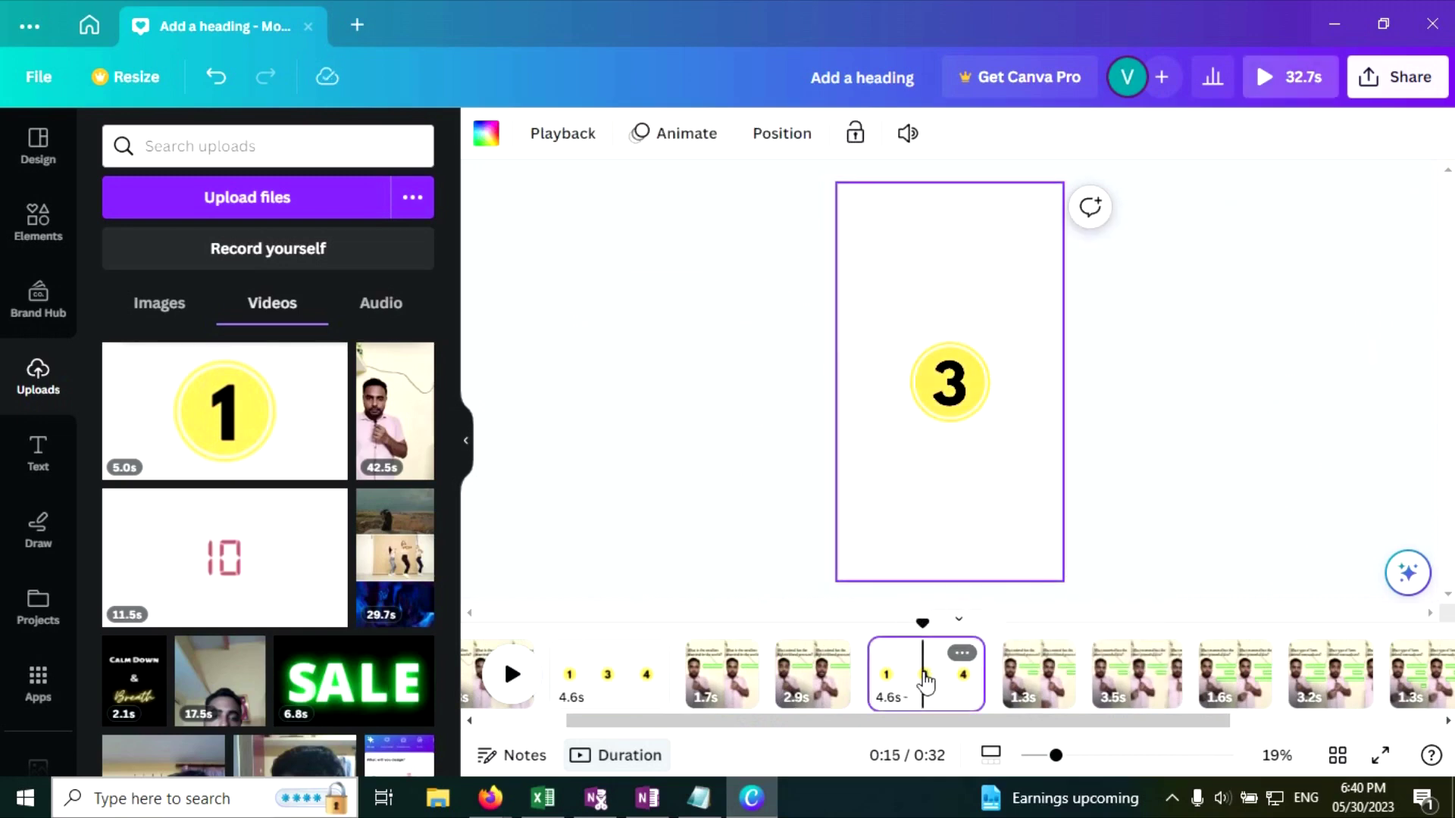
click(969, 415)
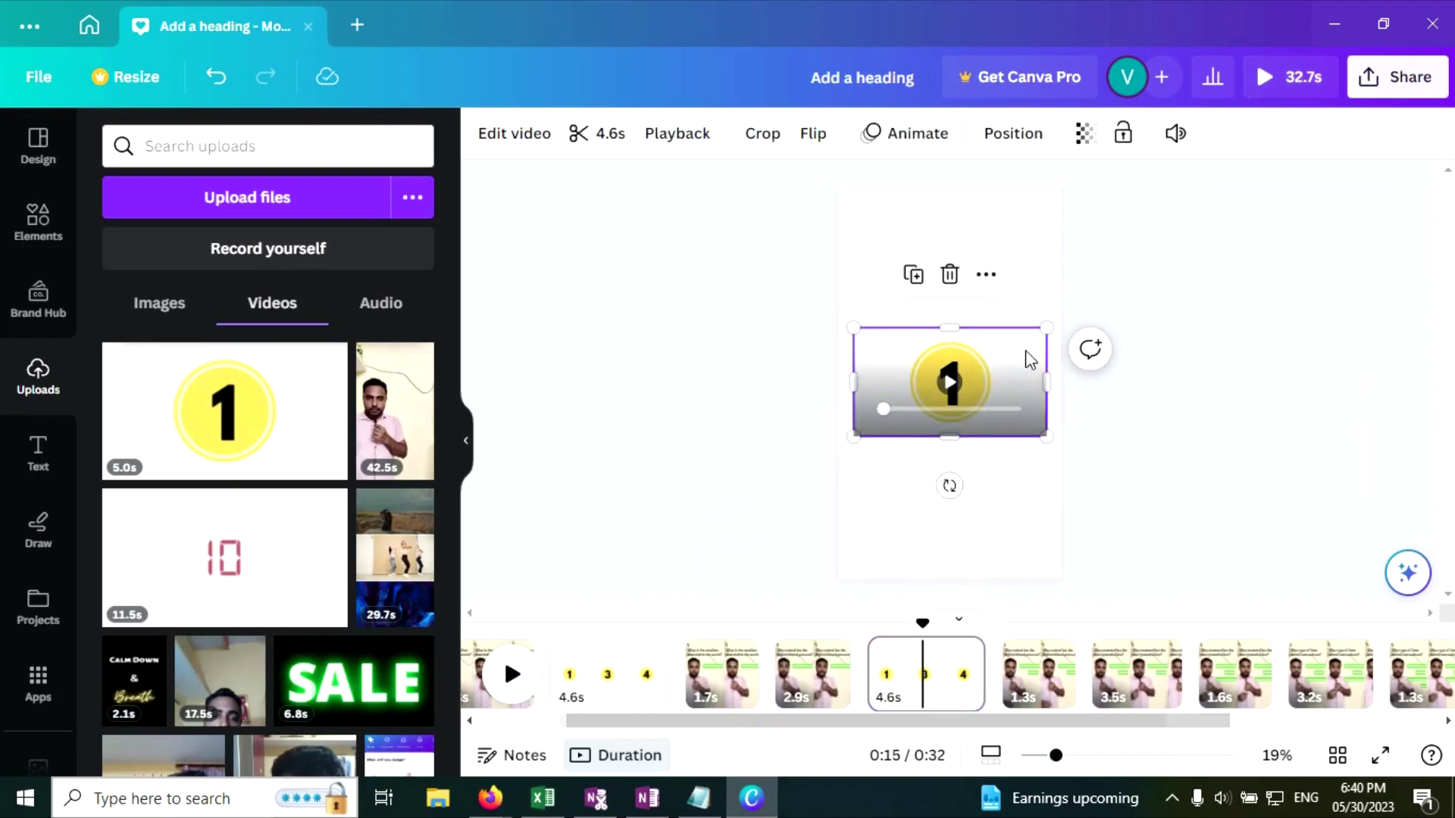
key(ctrl+v)
key(ctrl+z)
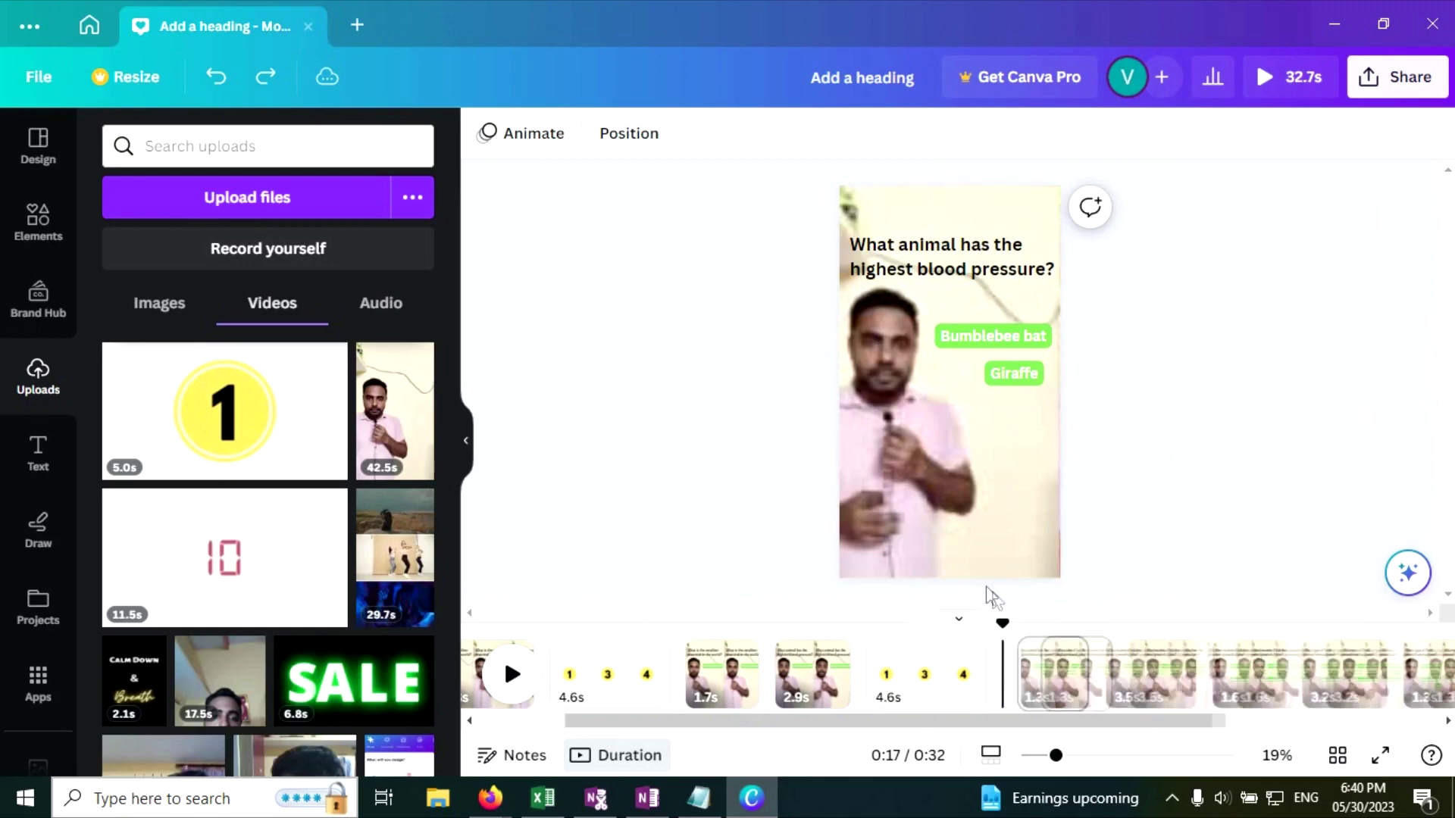
Copy the number timer video and paste it onto a new blank page between the 3.5 s and 1.6 s clips.
click(944, 670)
click(1004, 366)
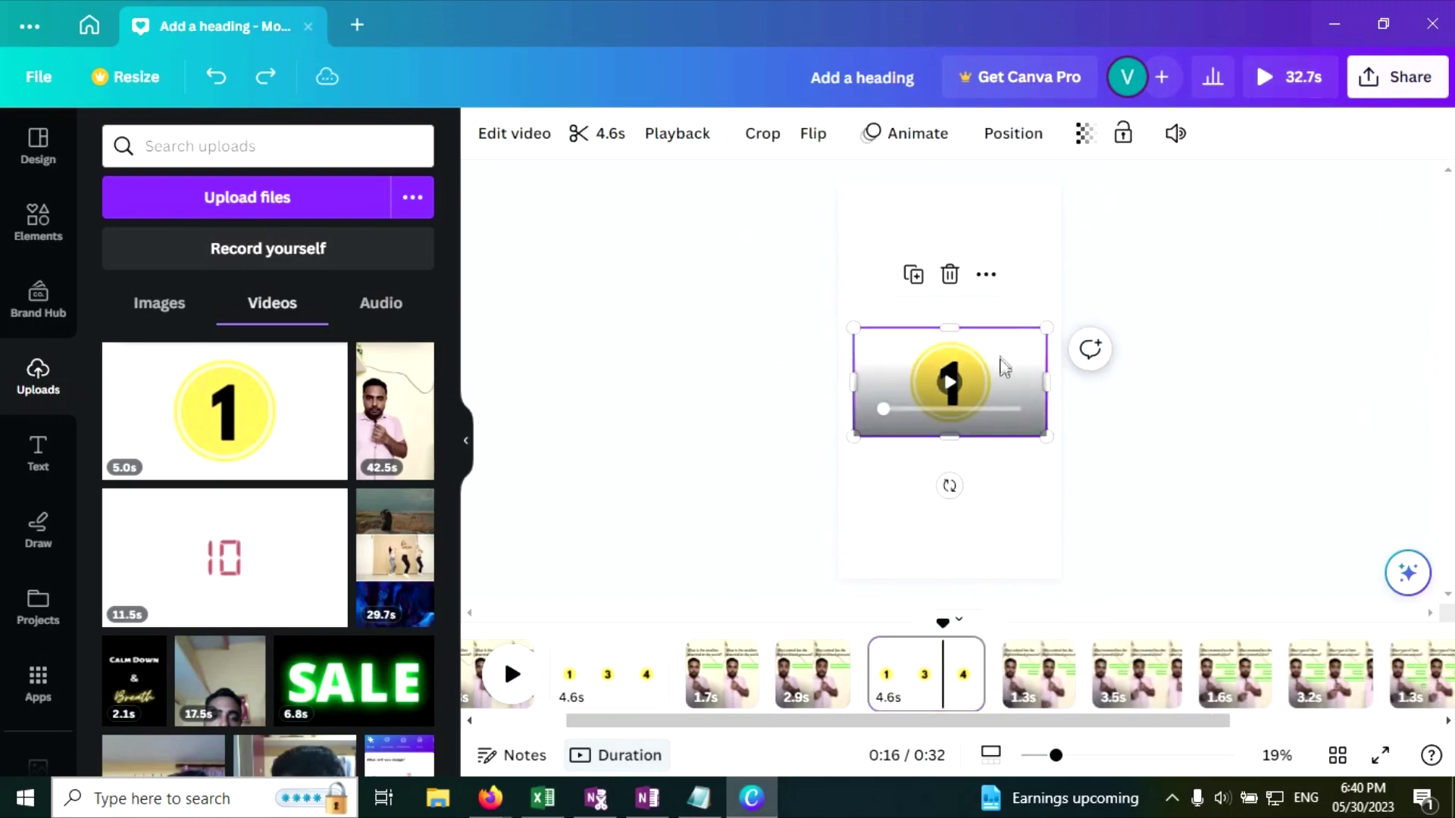
click(1191, 437)
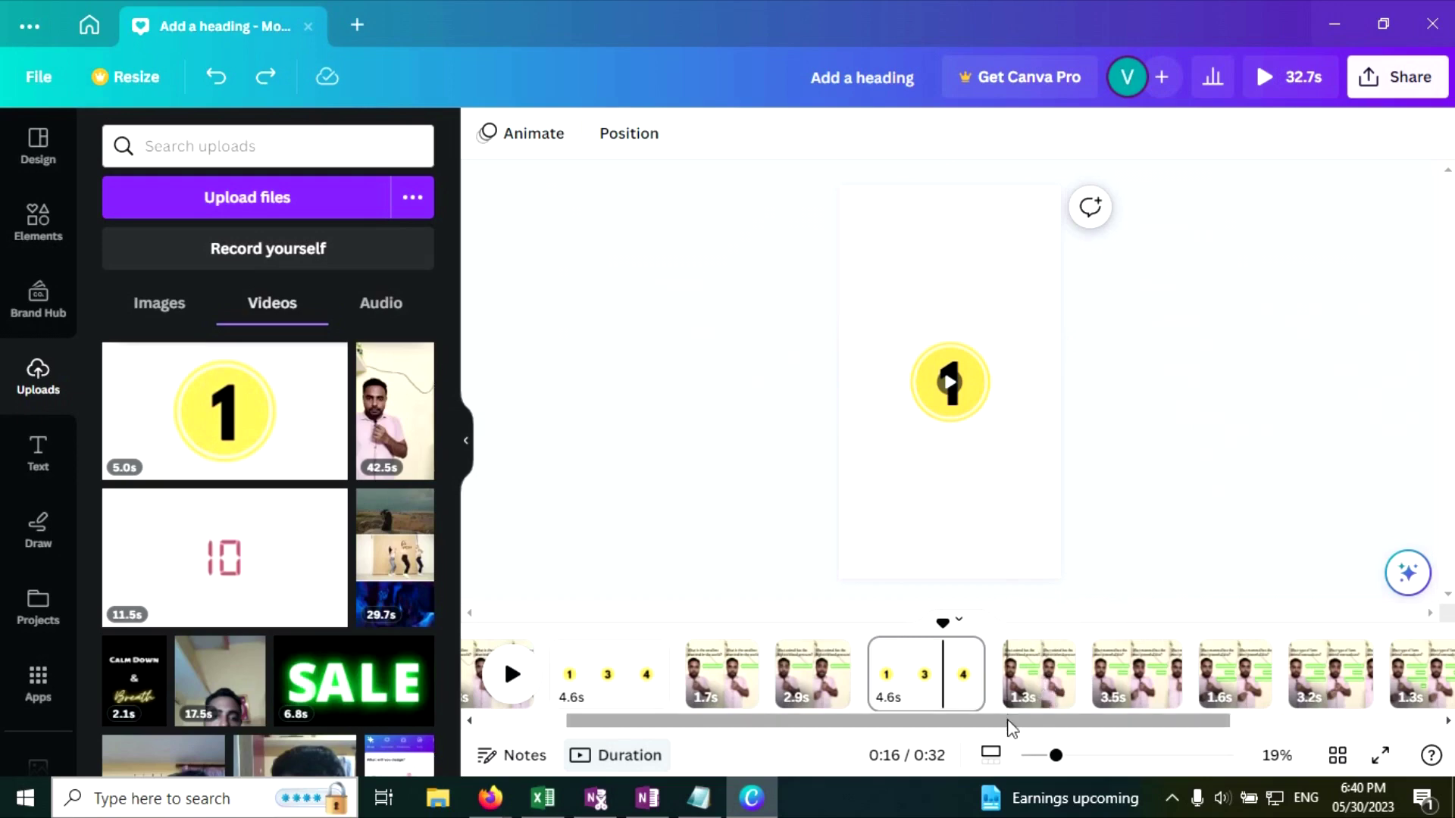
scroll(1046, 696, right, 1)
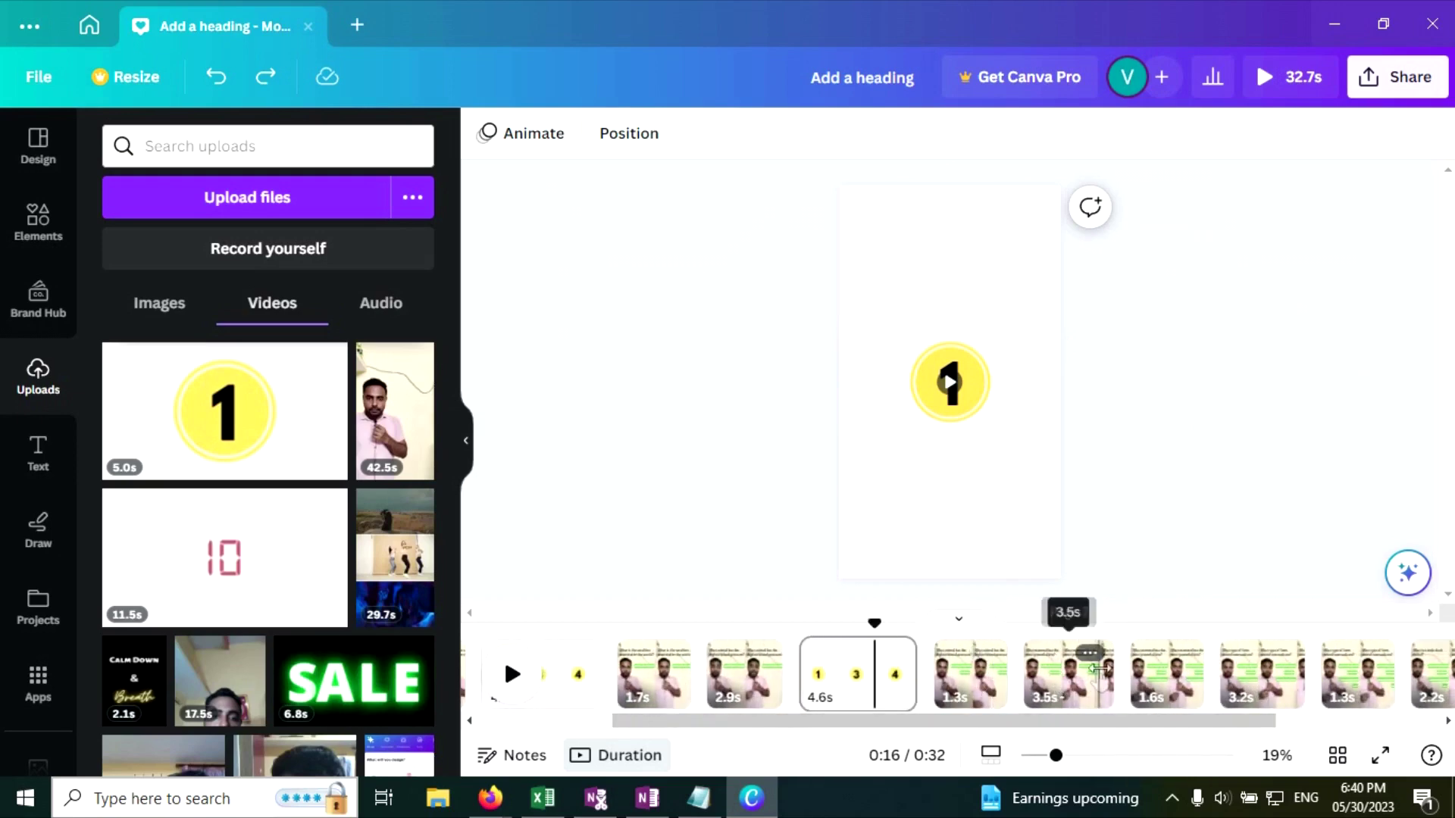
click(1130, 670)
click(1134, 664)
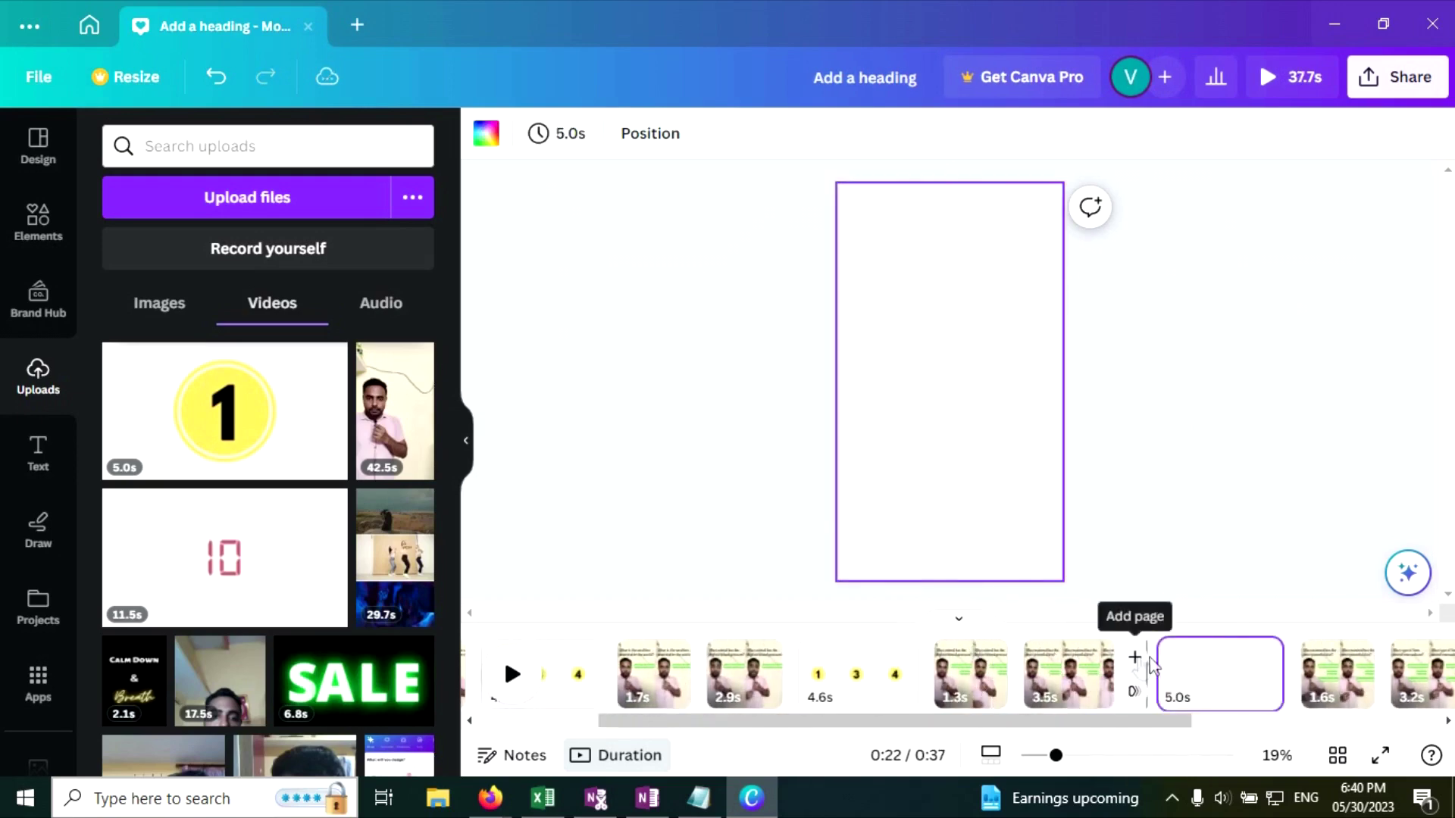
click(1206, 665)
key(ctrl+v)
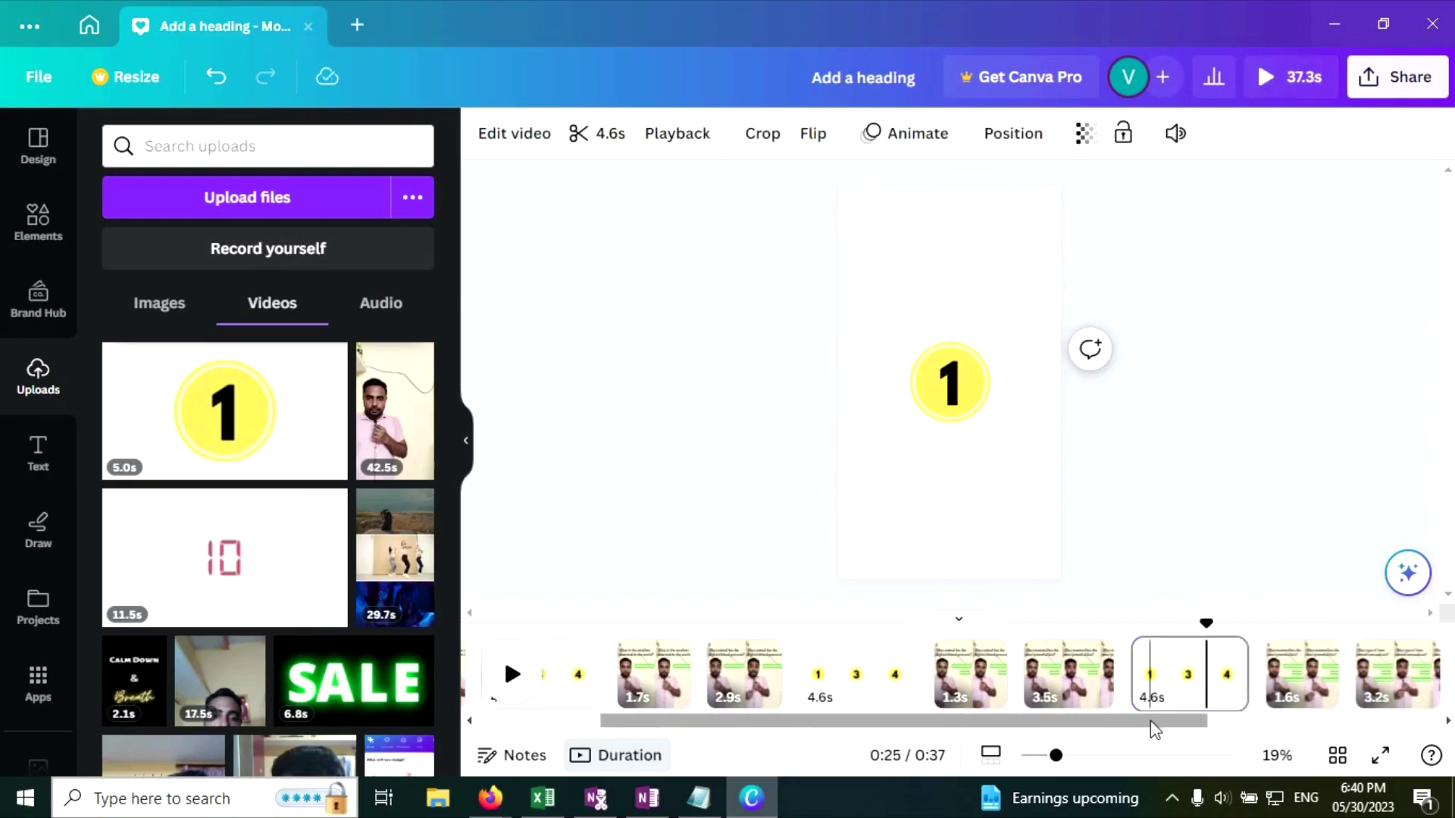
Add a blank page between the 3.2 s and 1.3 s clips and paste the number timer video onto it.
scroll(1150, 712, right, 4)
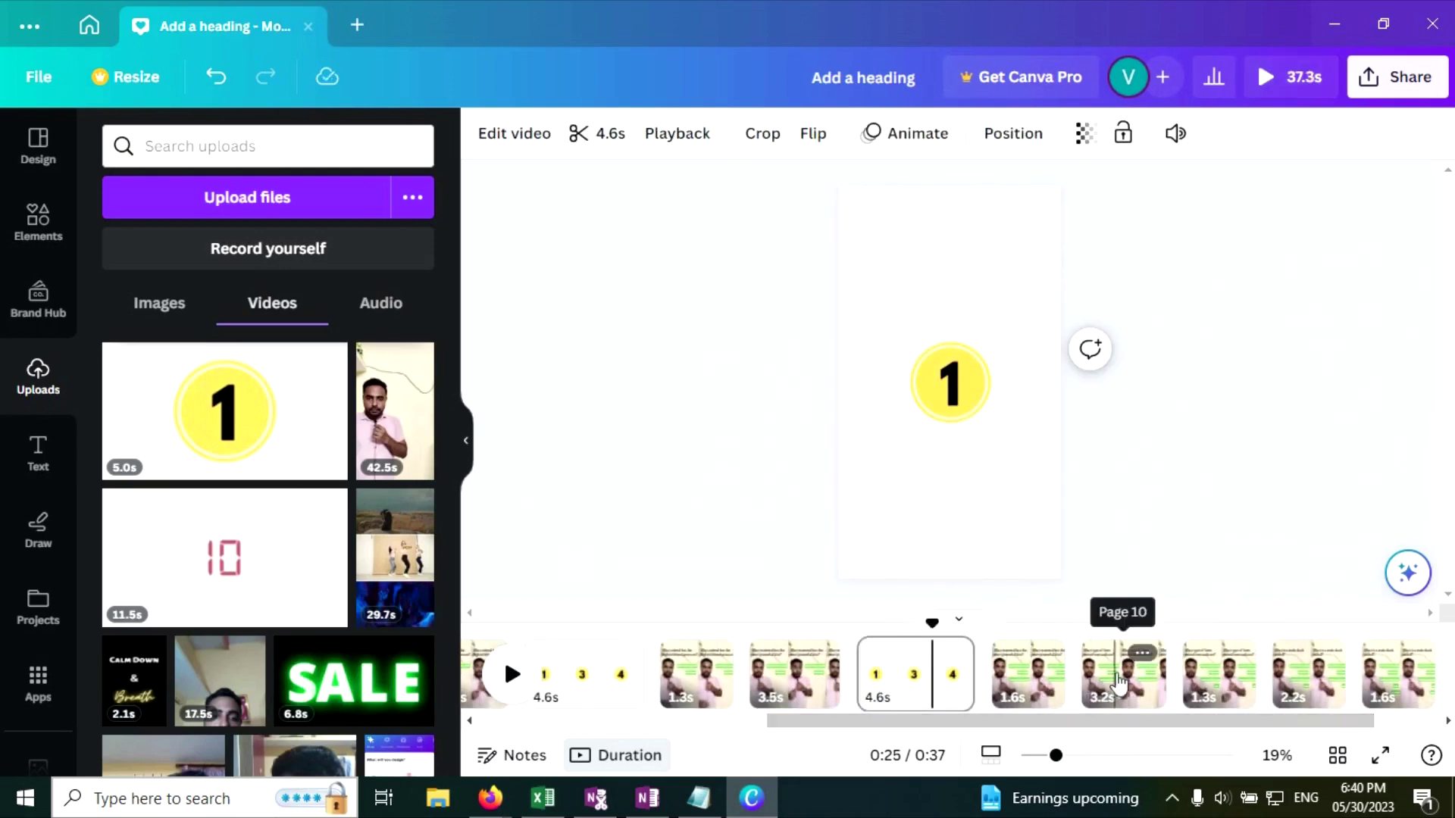
mouse_move(1176, 661)
click(1187, 660)
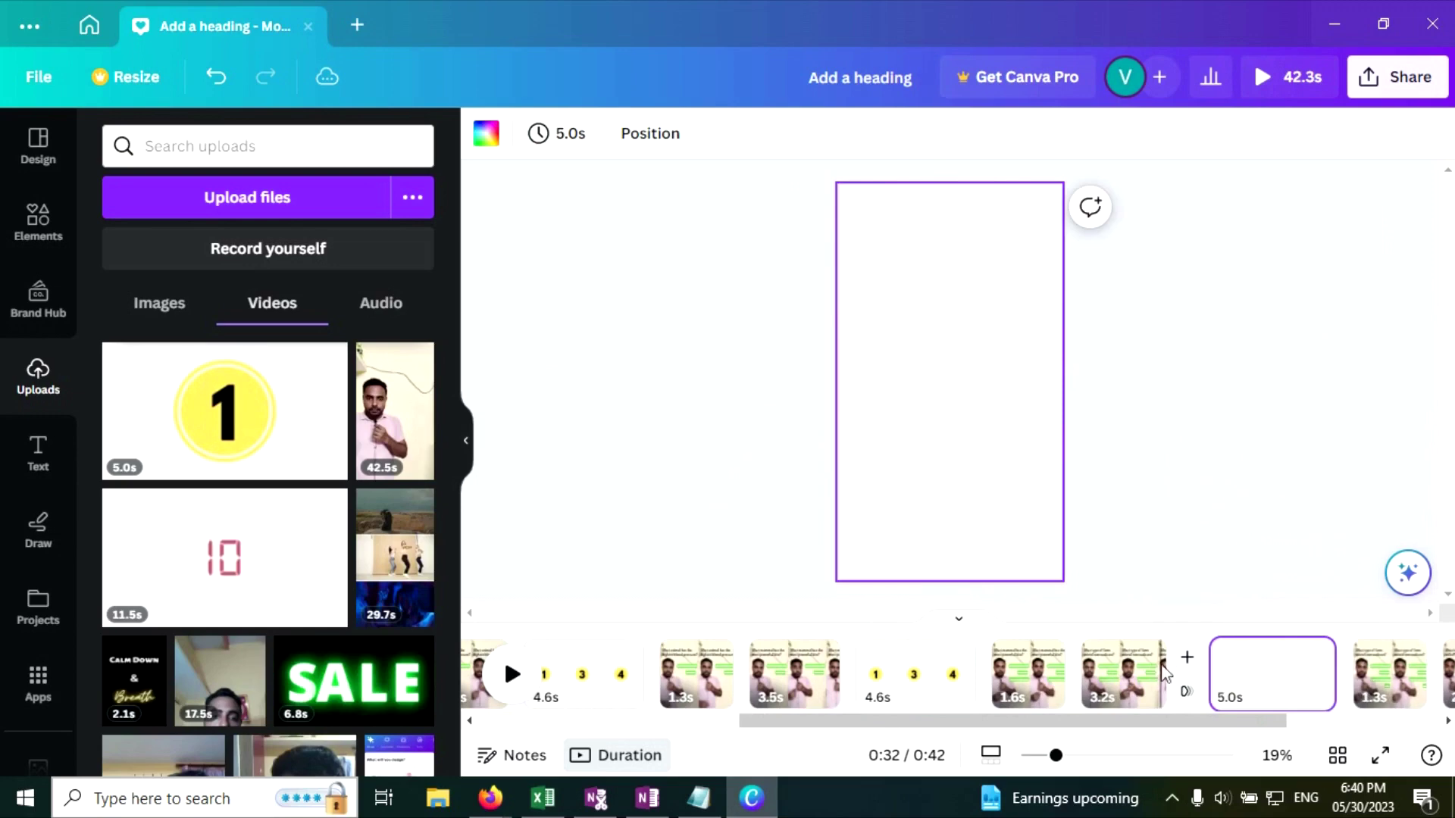
key(ctrl+v)
Insert another pasted number timer page between the 2.2 s clip and the final 1.6 s clip.
drag(1154, 722, 1302, 725)
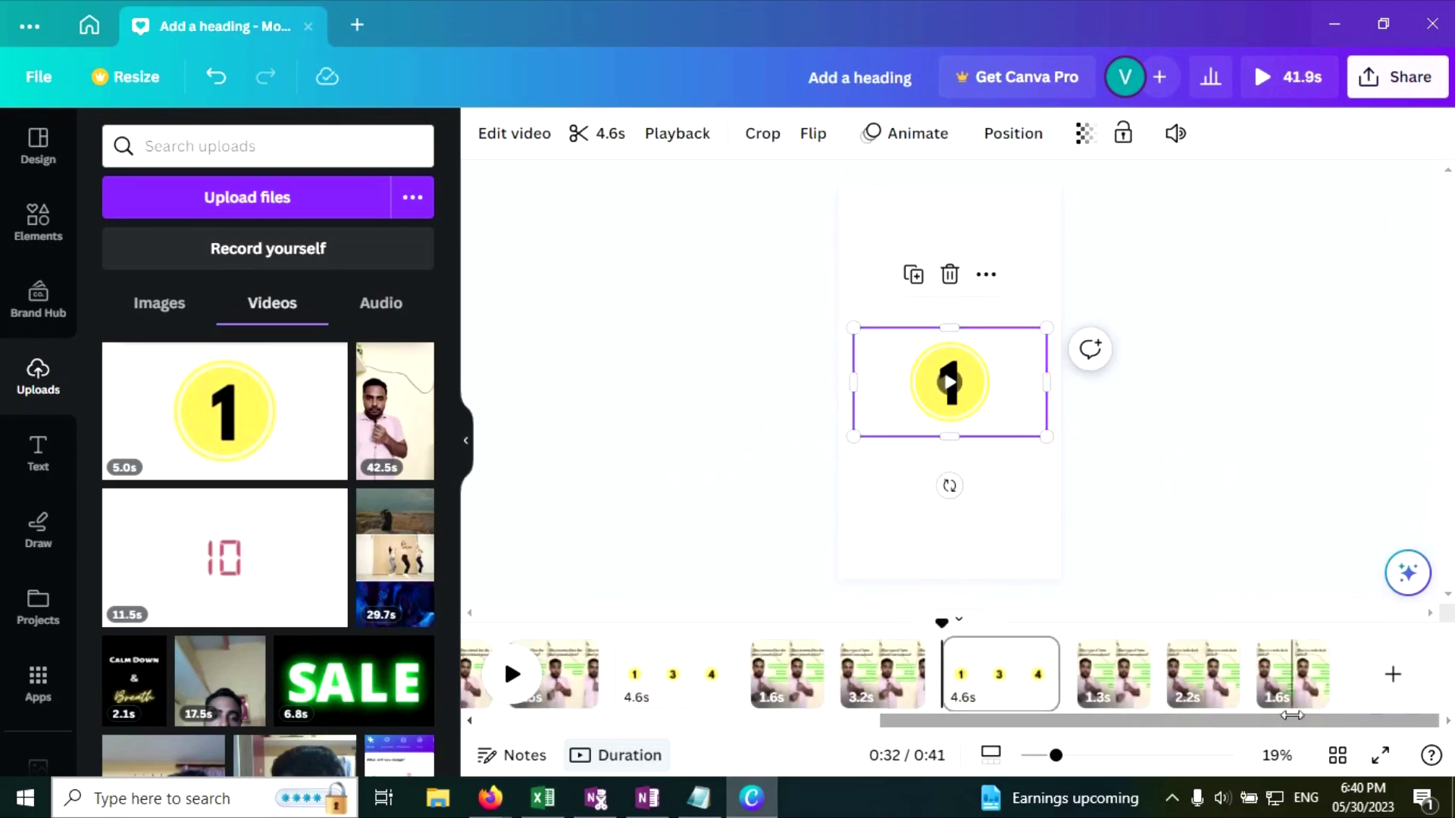
click(1257, 666)
key(ctrl+v)
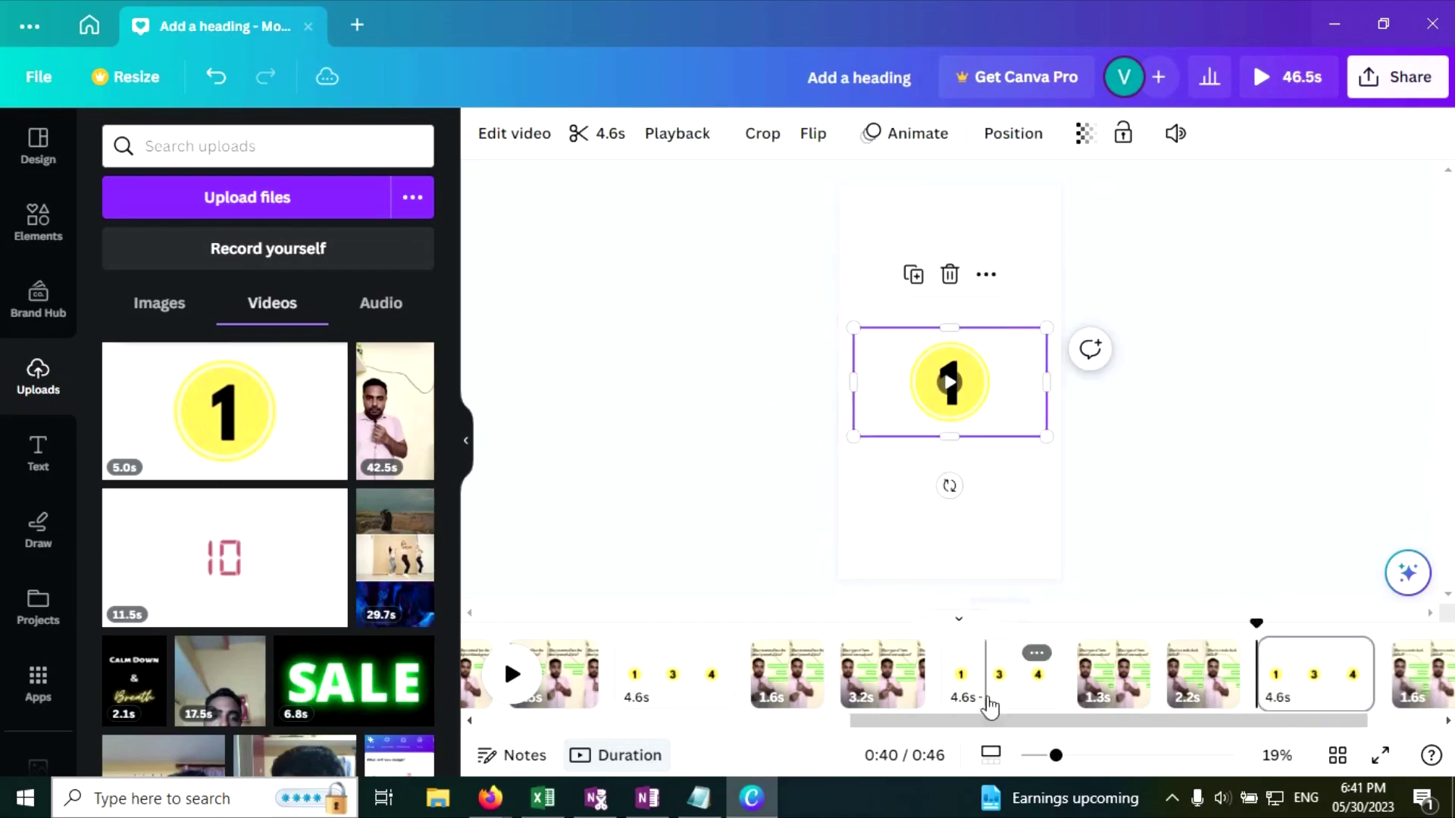